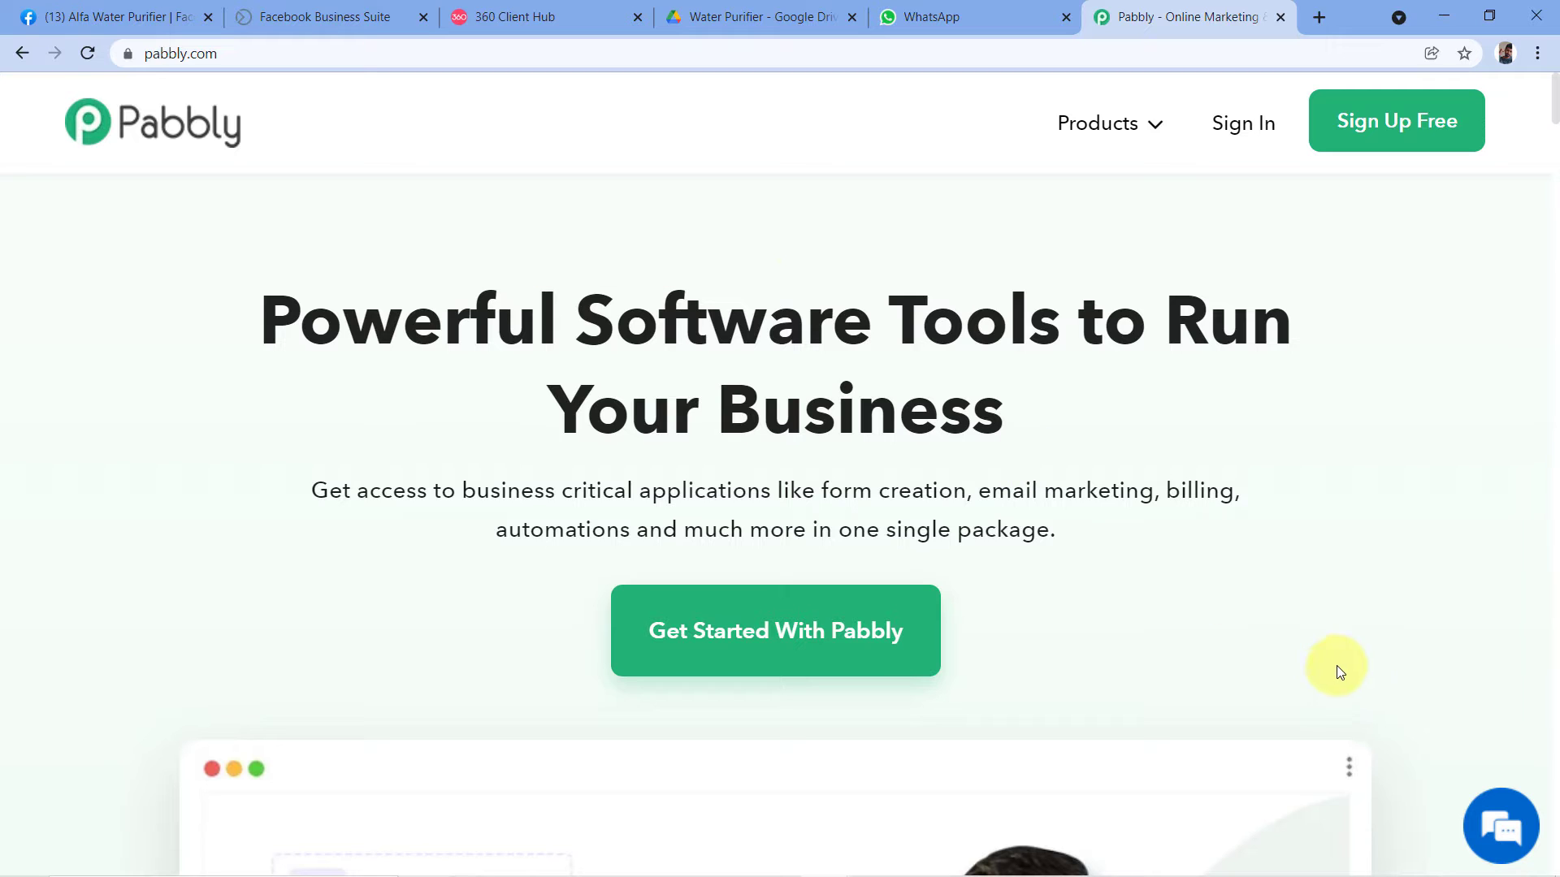
# Step: Open the Pabbly Connect dashboard from the Pabbly products and account apps
pyautogui.moveTo(1145, 122)
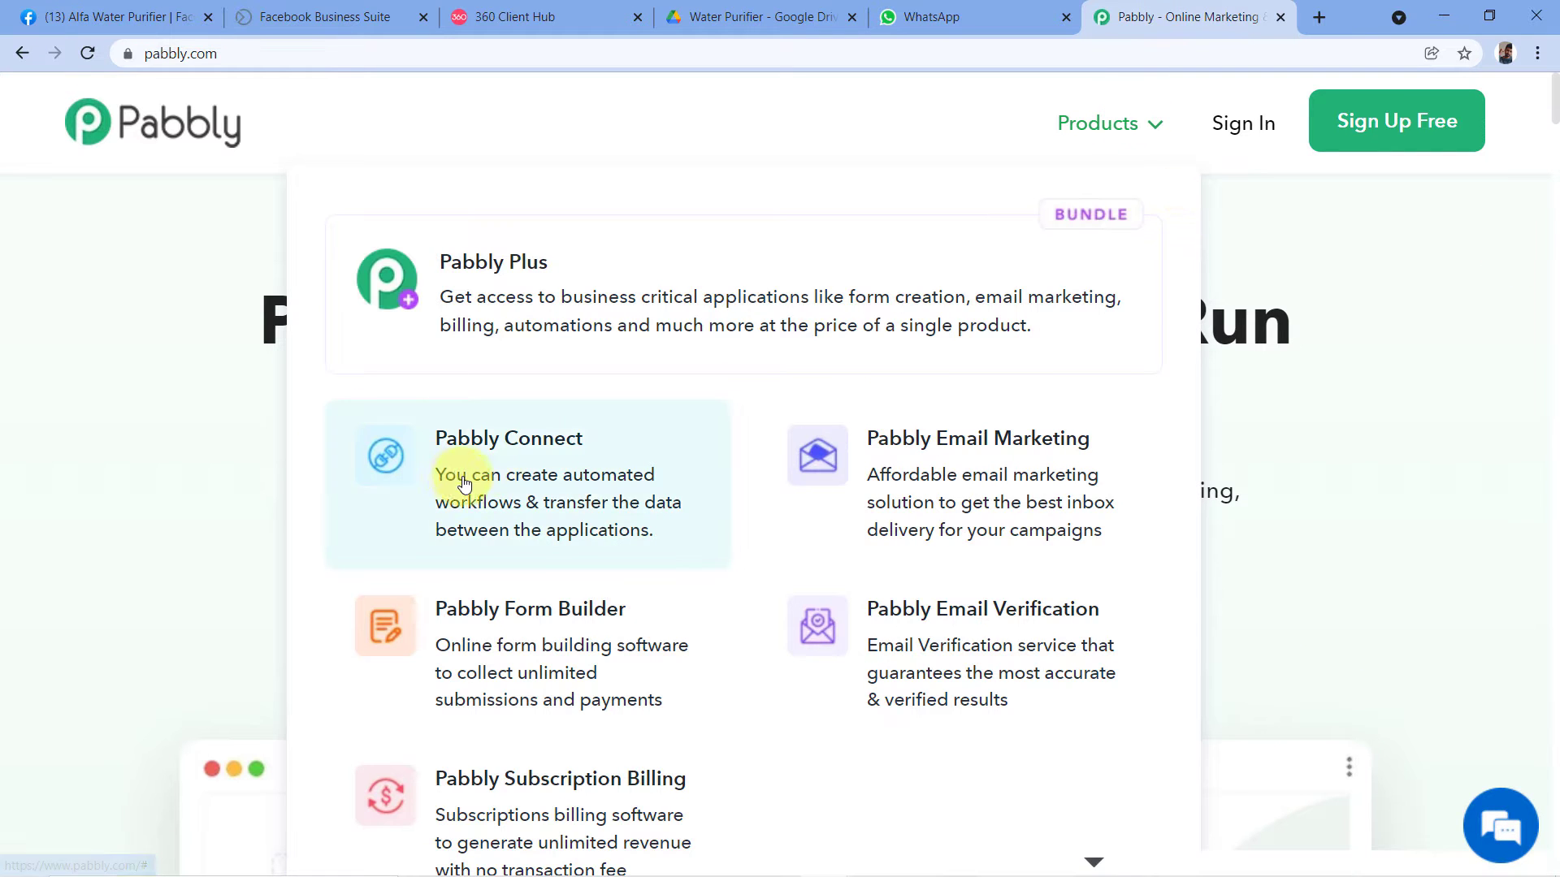
pyautogui.click(494, 473)
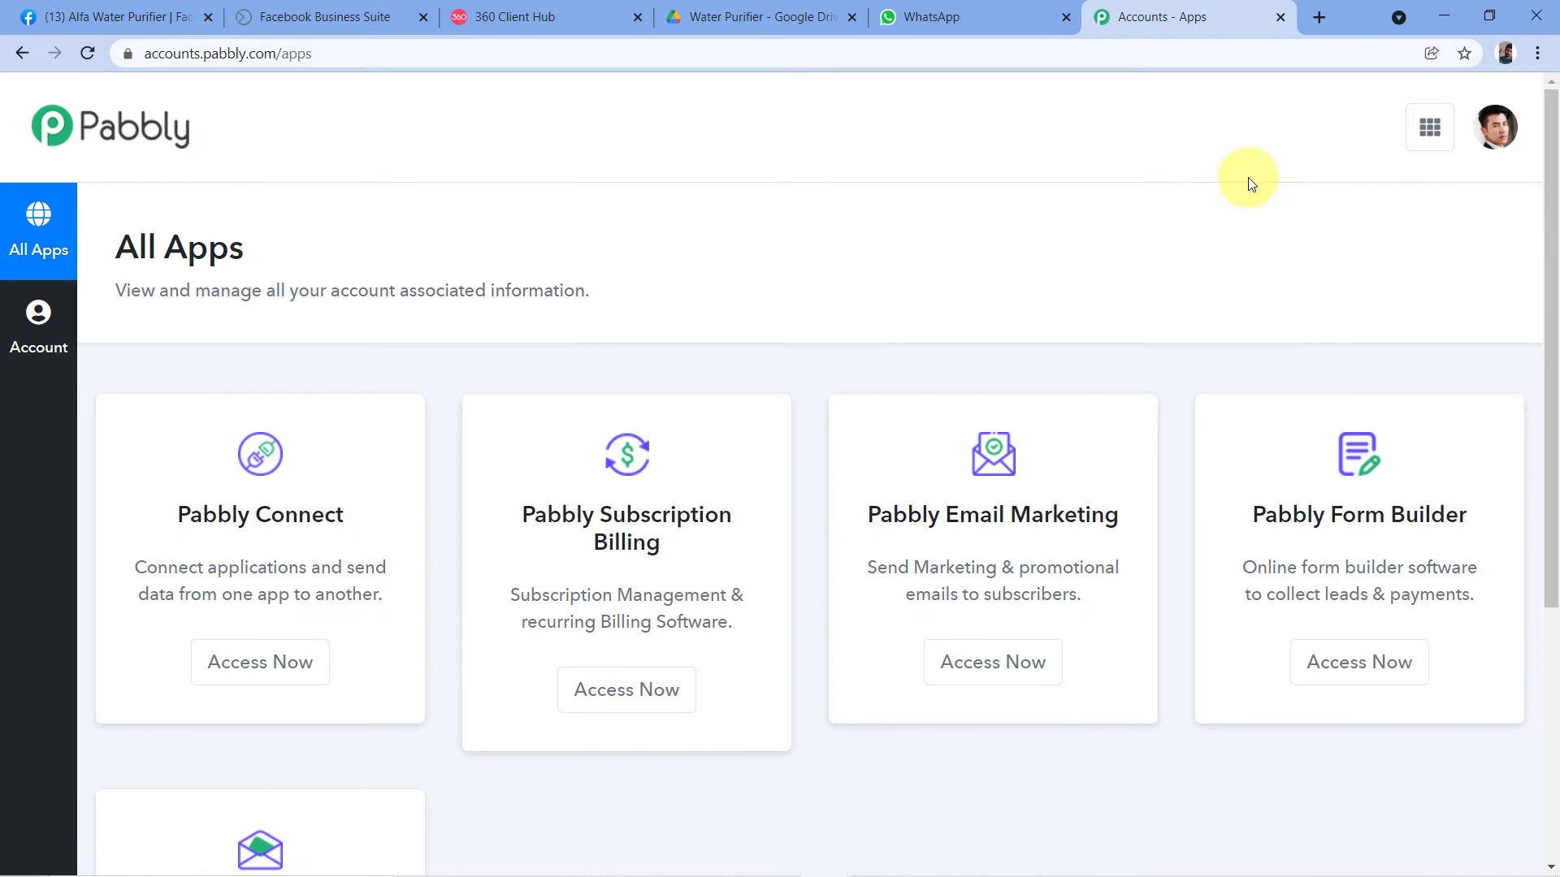
pyautogui.scroll(-4, 771, 183)
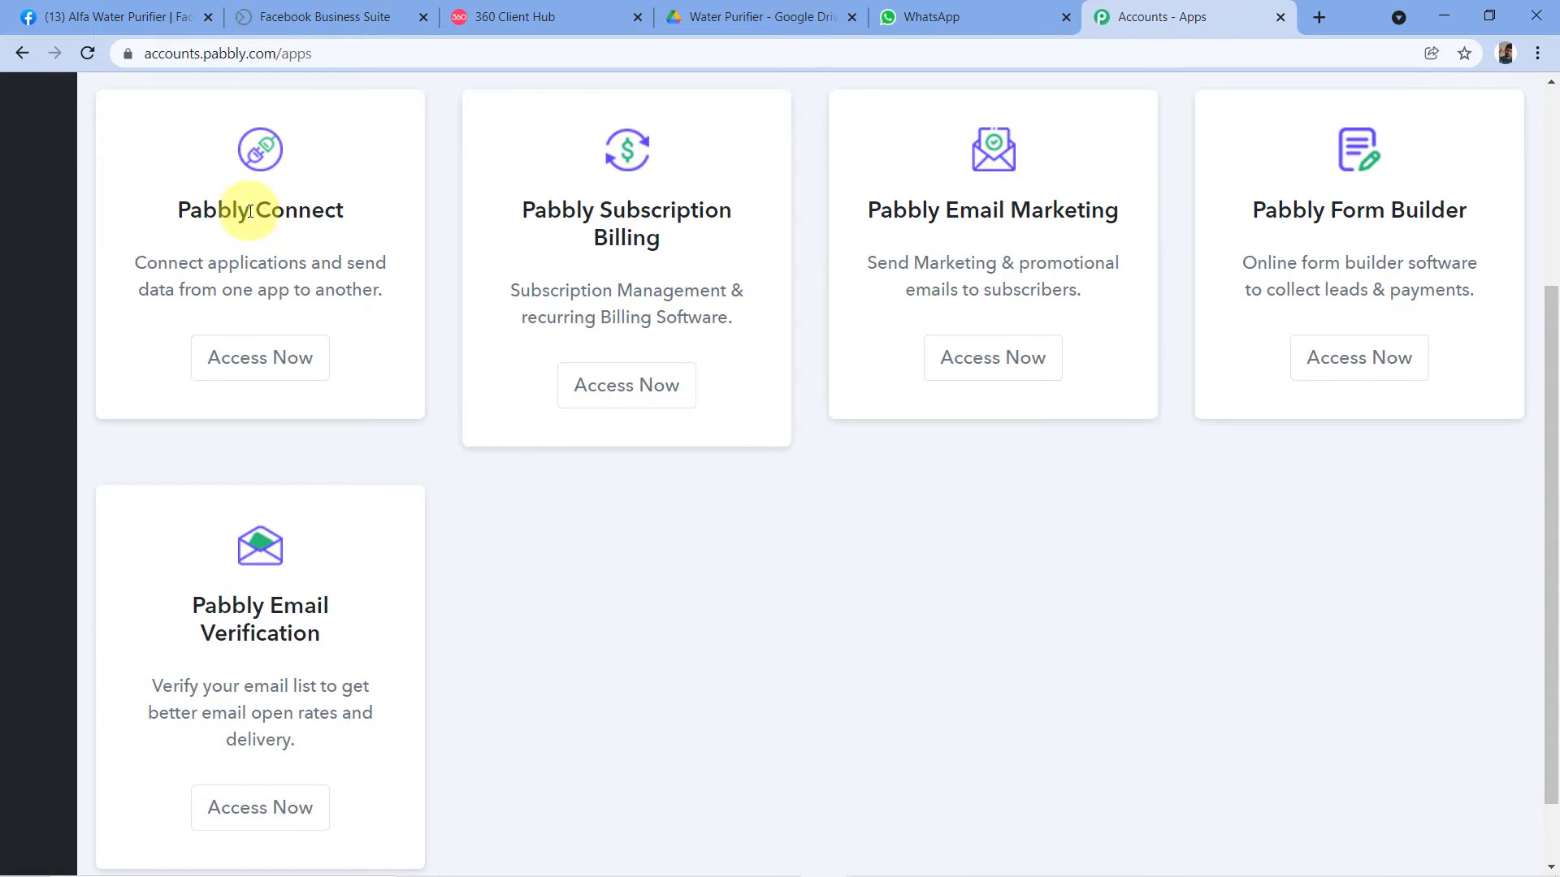
pyautogui.click(254, 373)
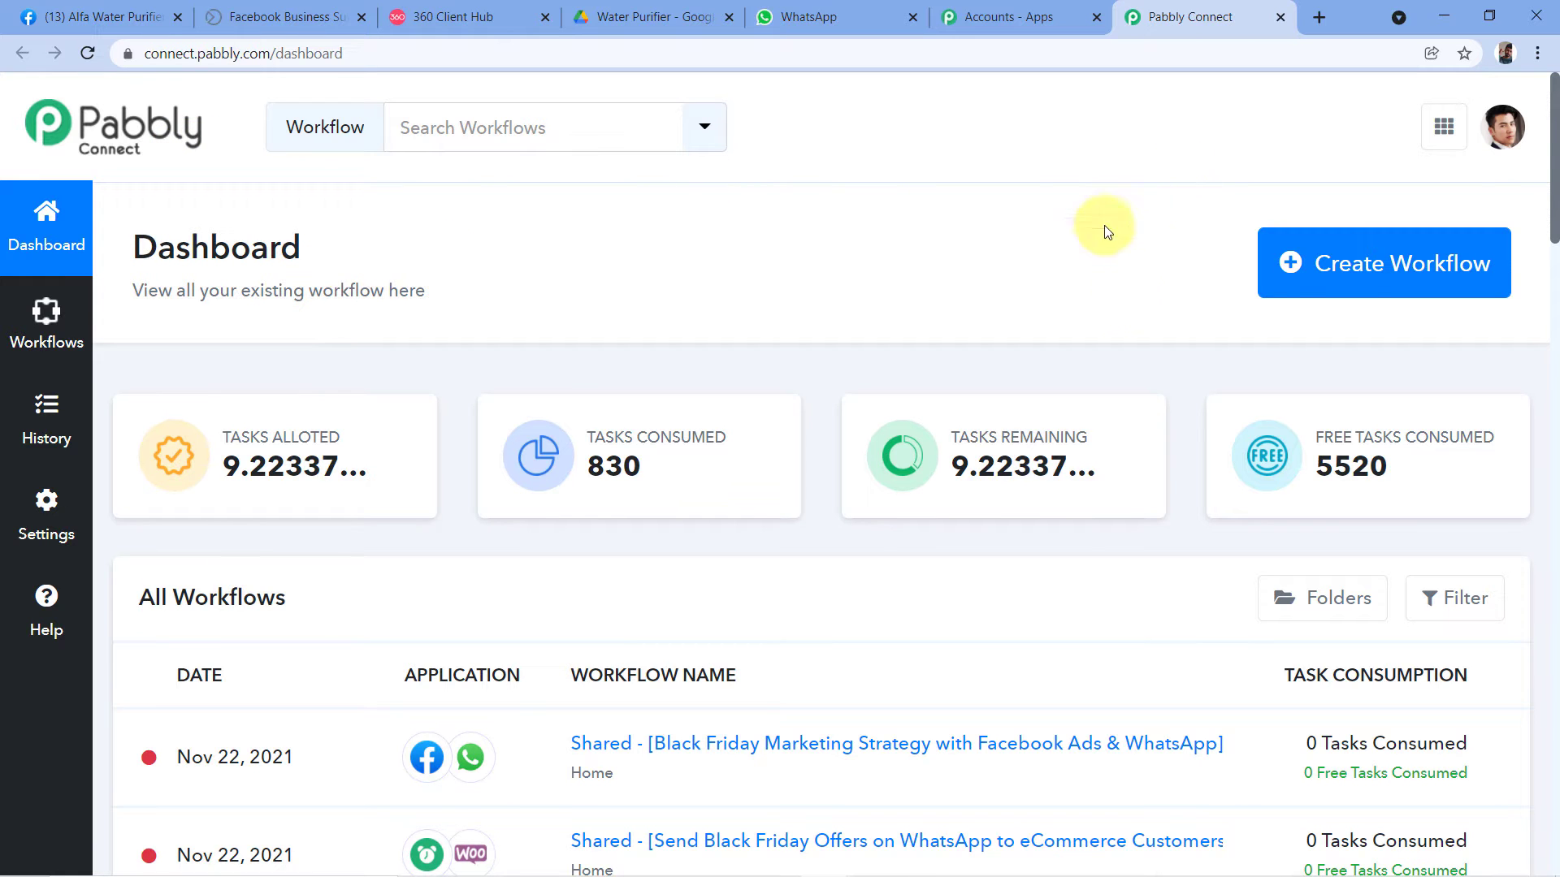
# Step: Create a workflow named "Facebook Lead Ads to WhatsApp" and collapse its trigger section
pyautogui.click(1351, 265)
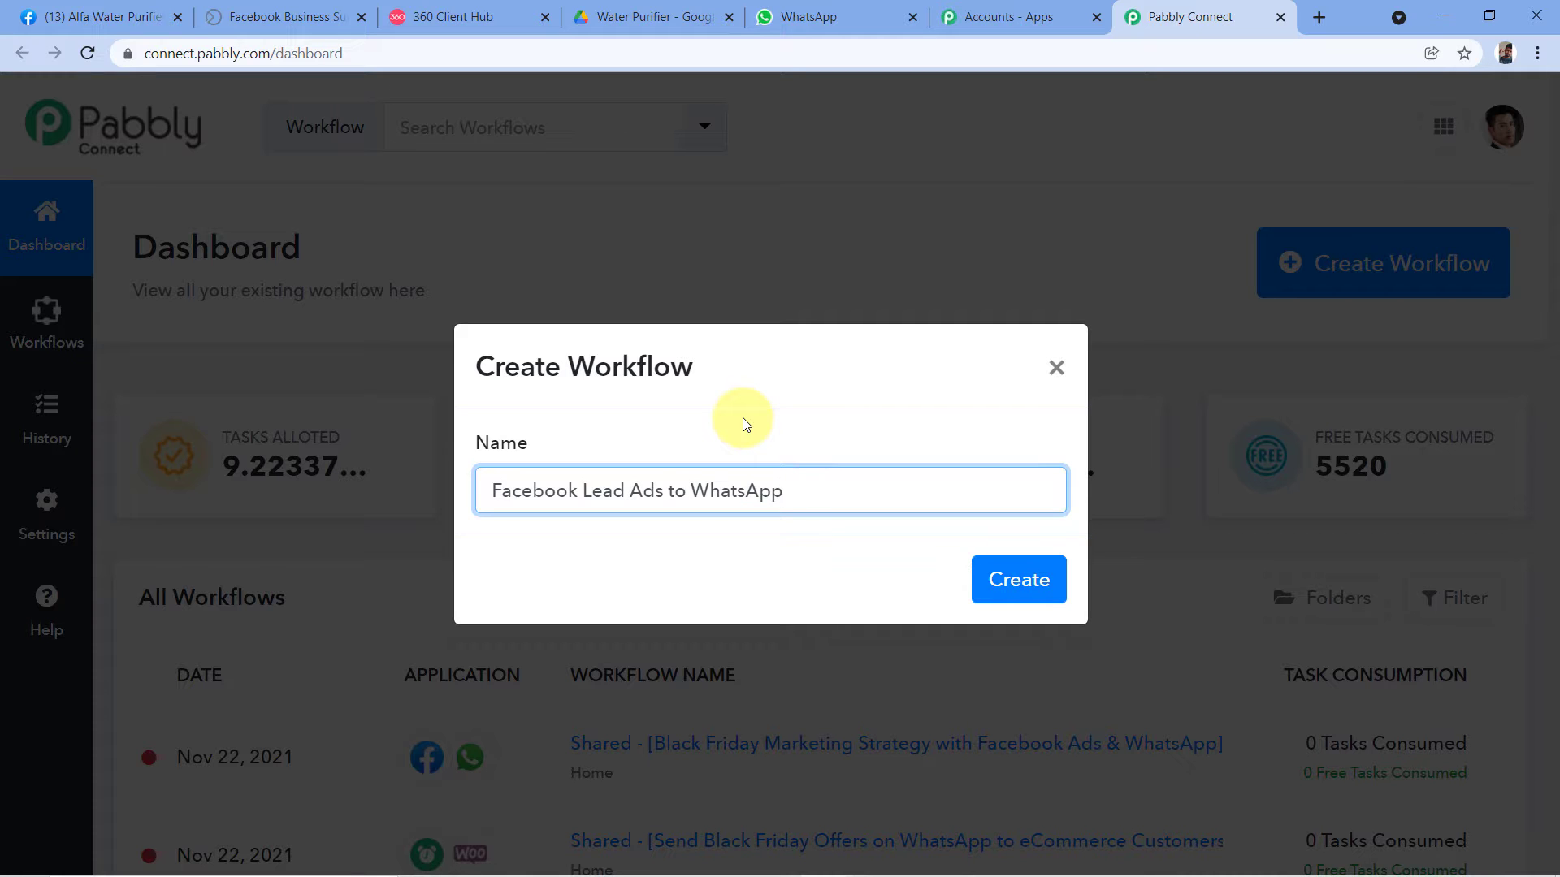
pyautogui.click(1026, 587)
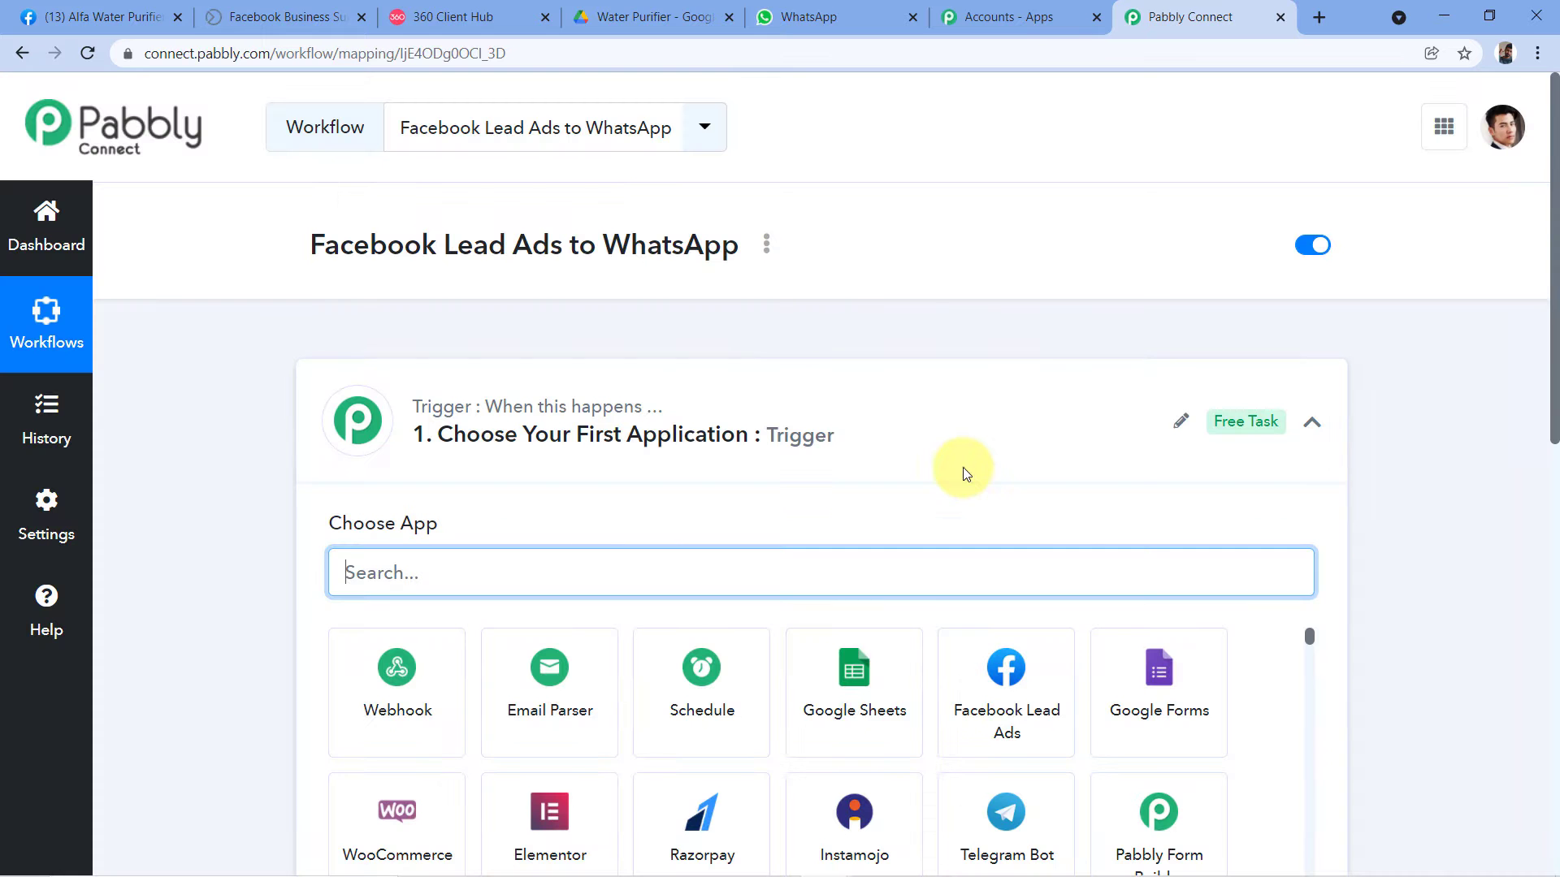
pyautogui.click(967, 436)
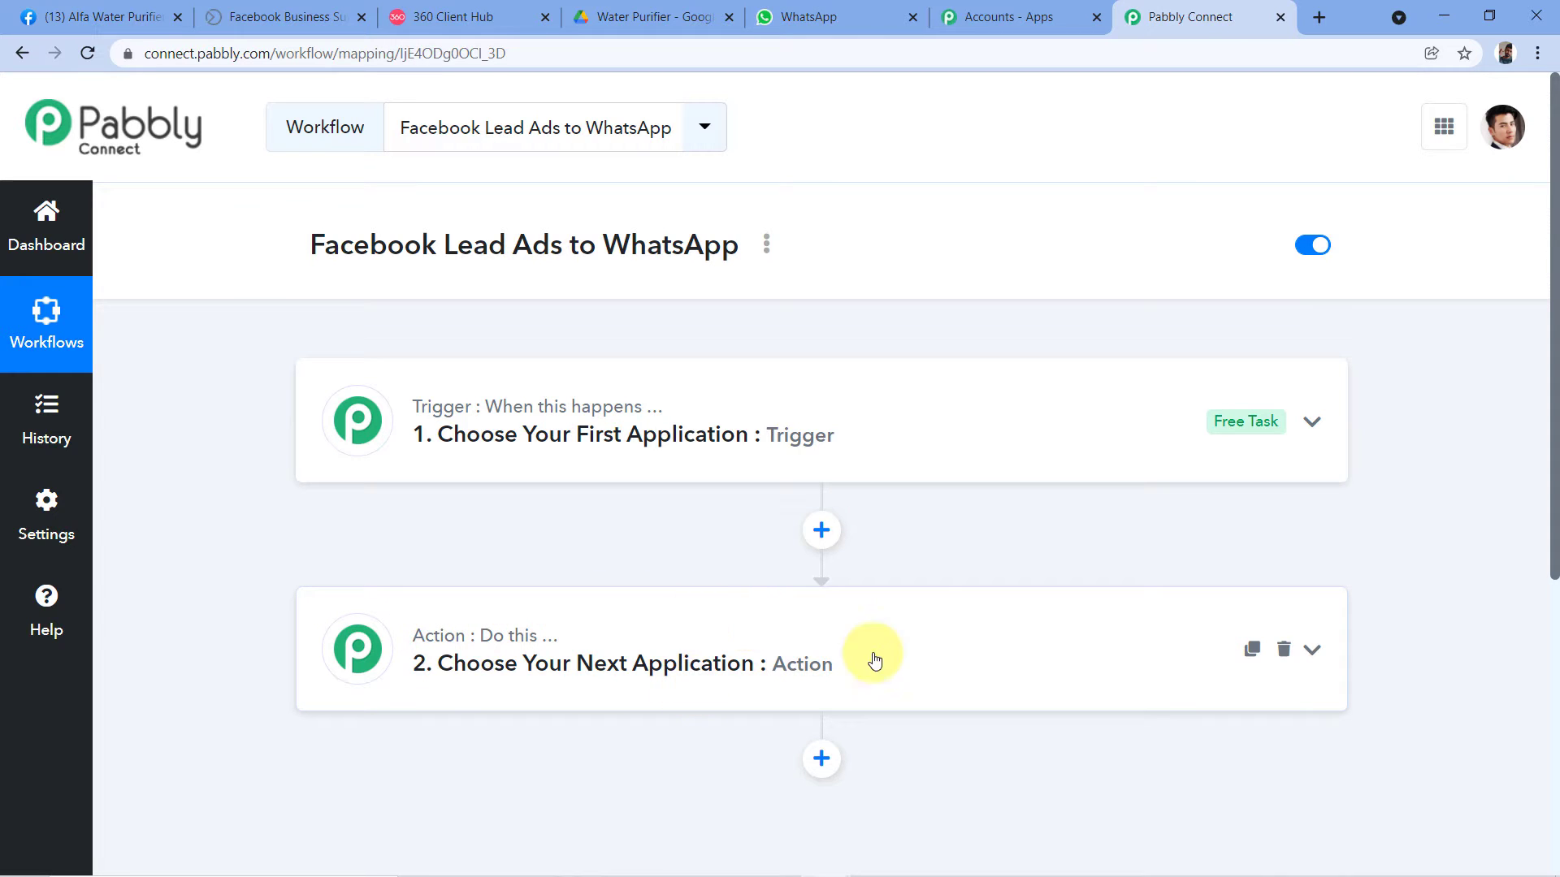
# Step: Set the workflow's trigger application to Facebook Lead Ads with the New Lead trigger event
pyautogui.click(439, 422)
pyautogui.scroll(-3, 422, 341)
pyautogui.click(423, 353)
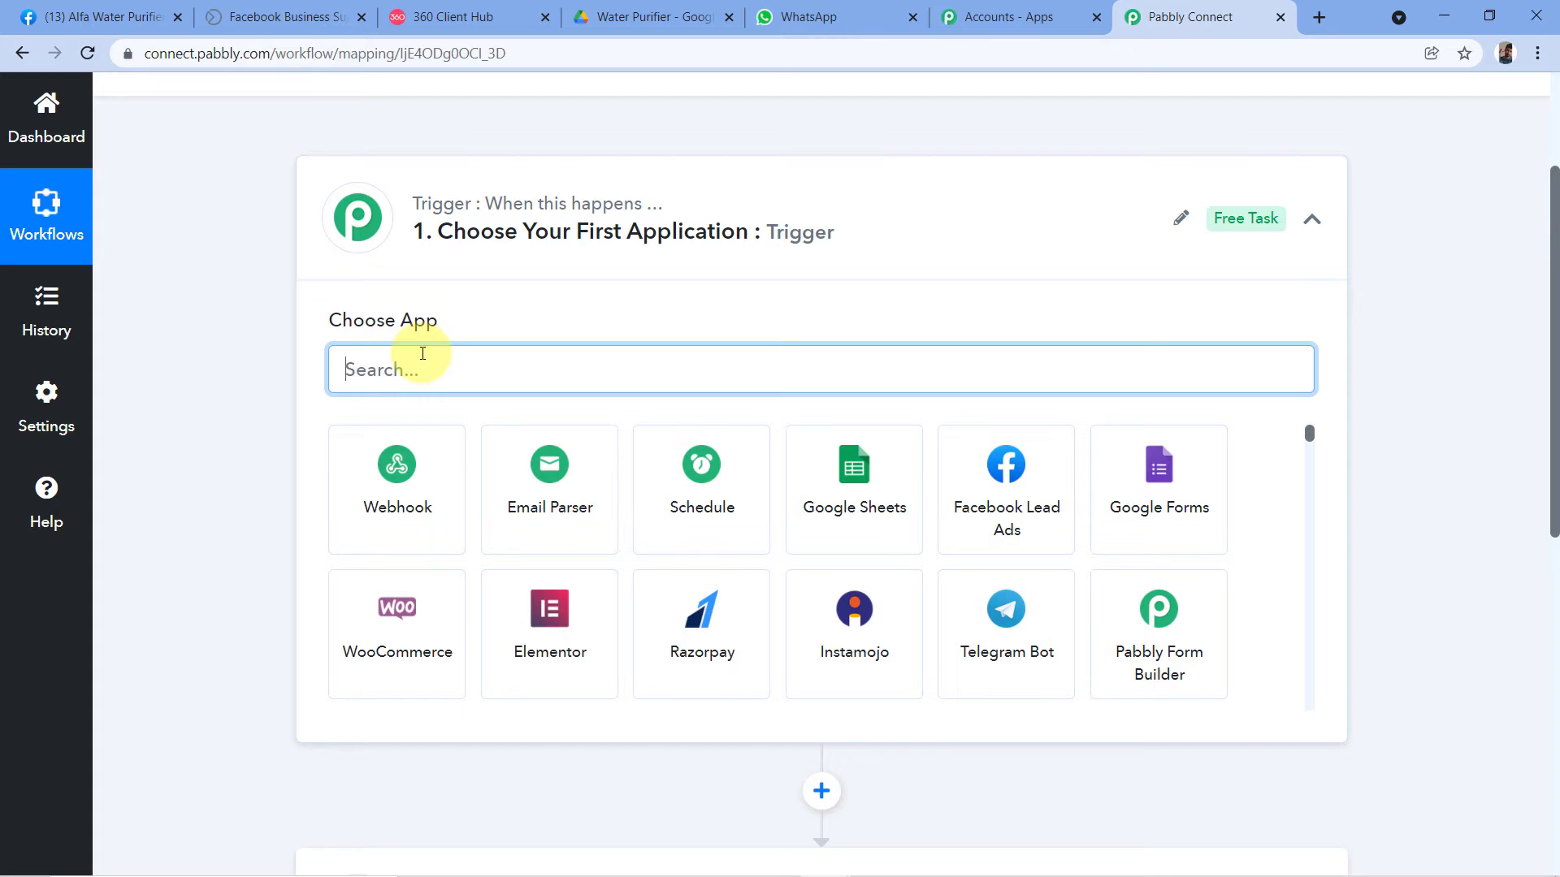
pyautogui.write('Facebo')
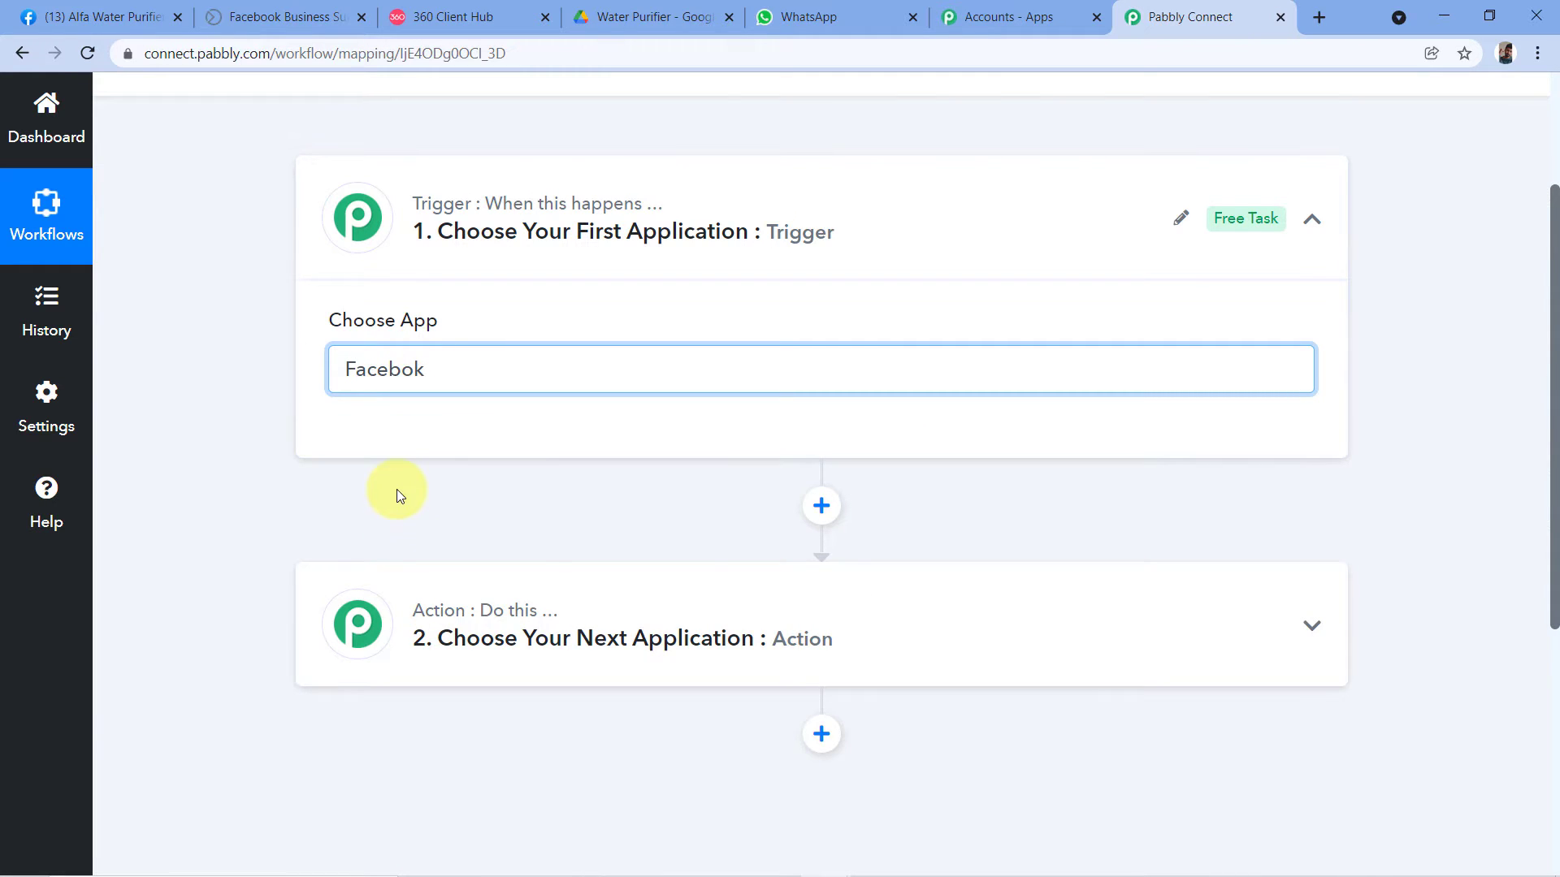
pyautogui.click(391, 490)
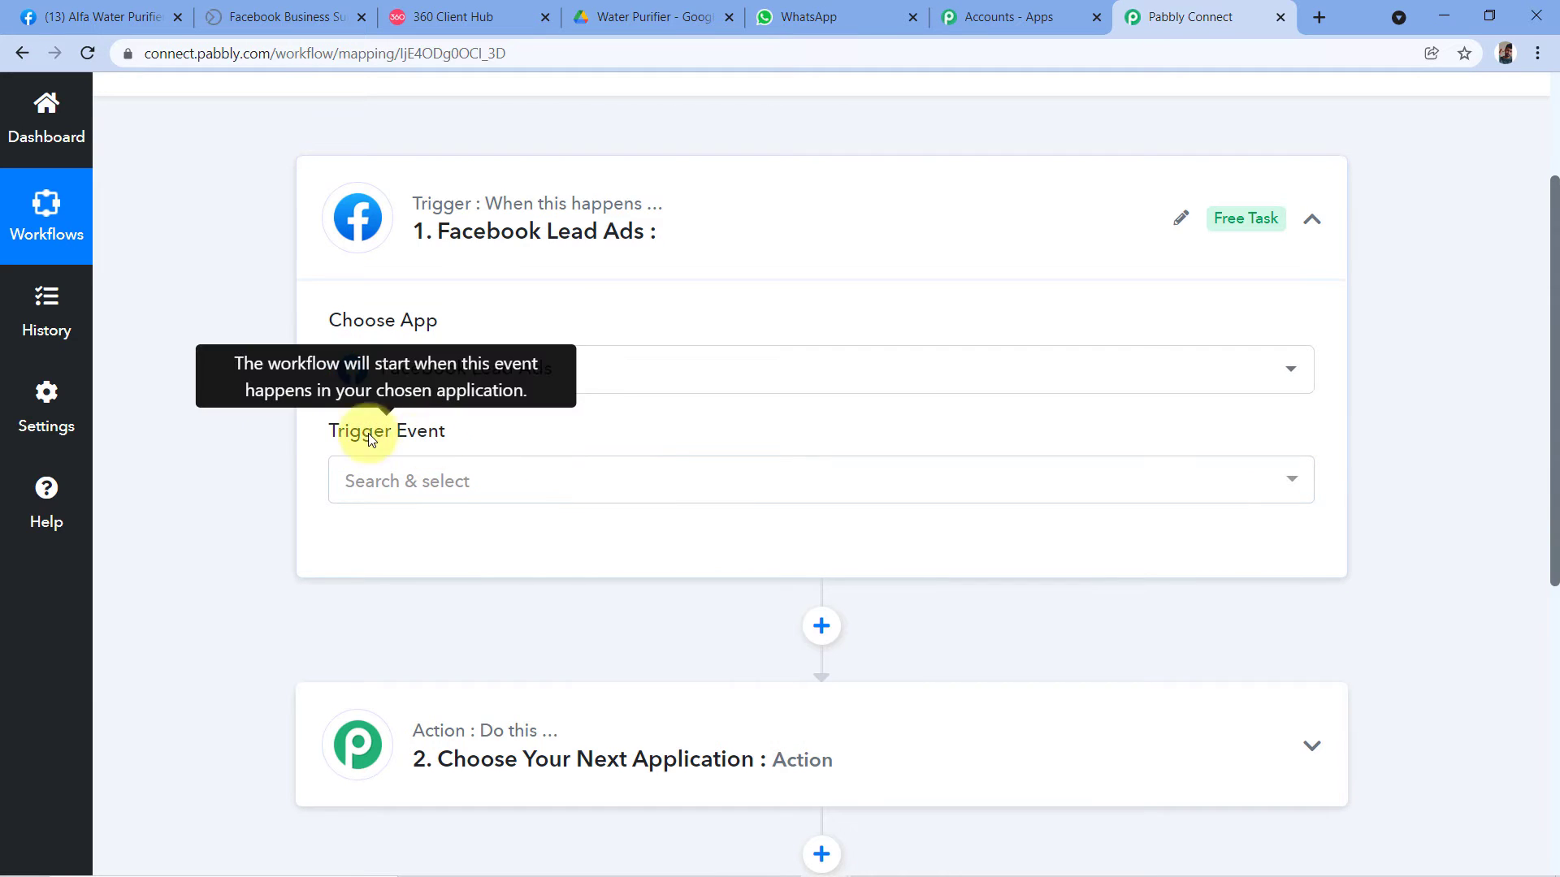
pyautogui.click(498, 479)
pyautogui.click(417, 603)
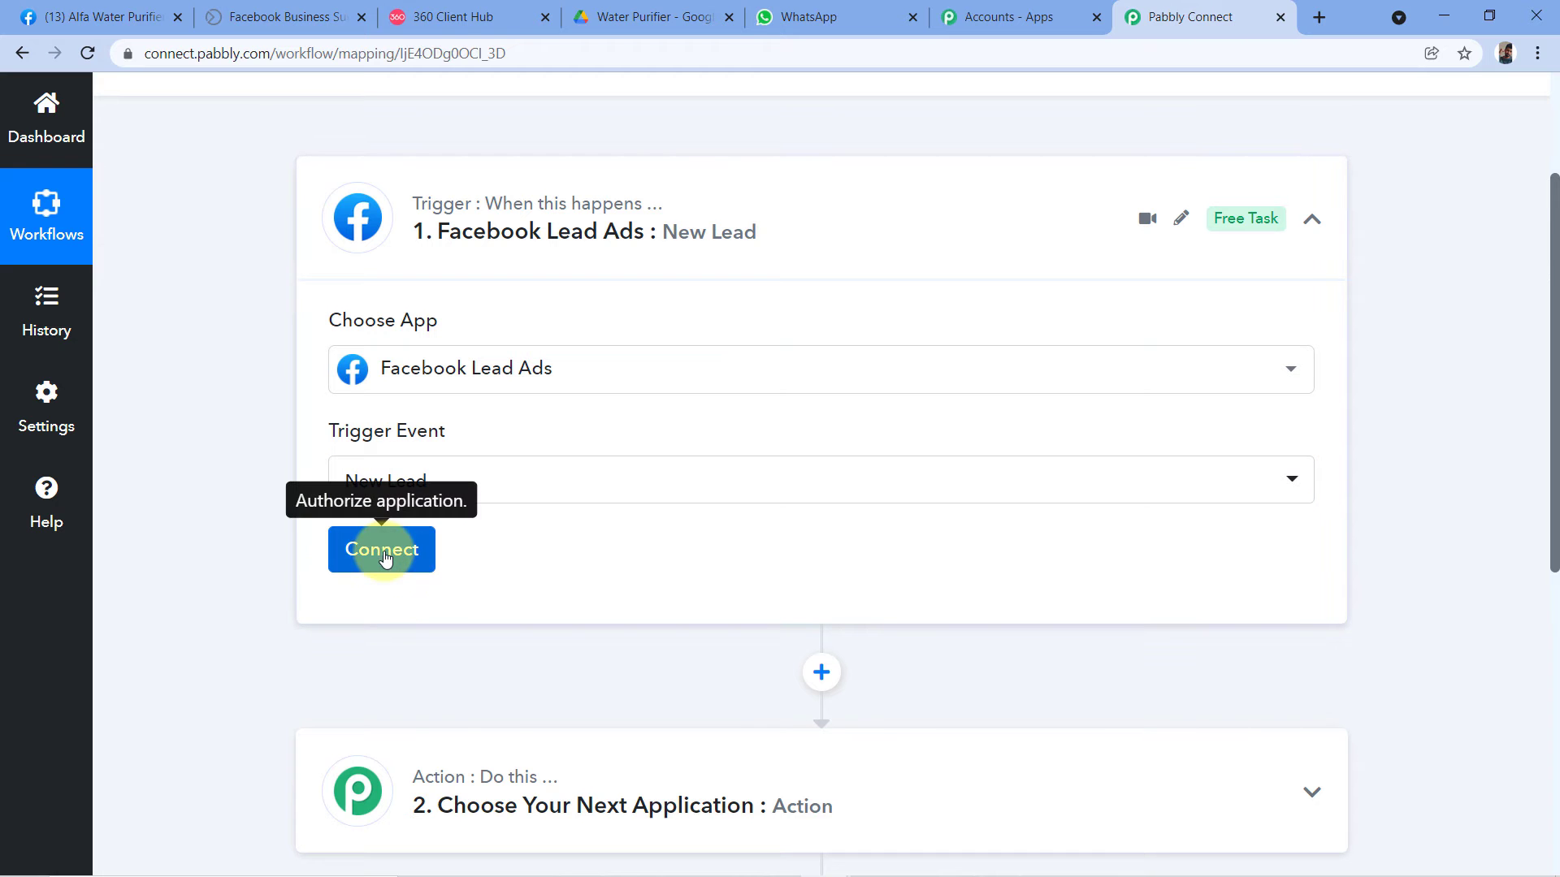
# Step: Authorize a new Facebook Lead Ads connection for the trigger and check the Alfa Water Purifier page on Facebook
pyautogui.click(383, 553)
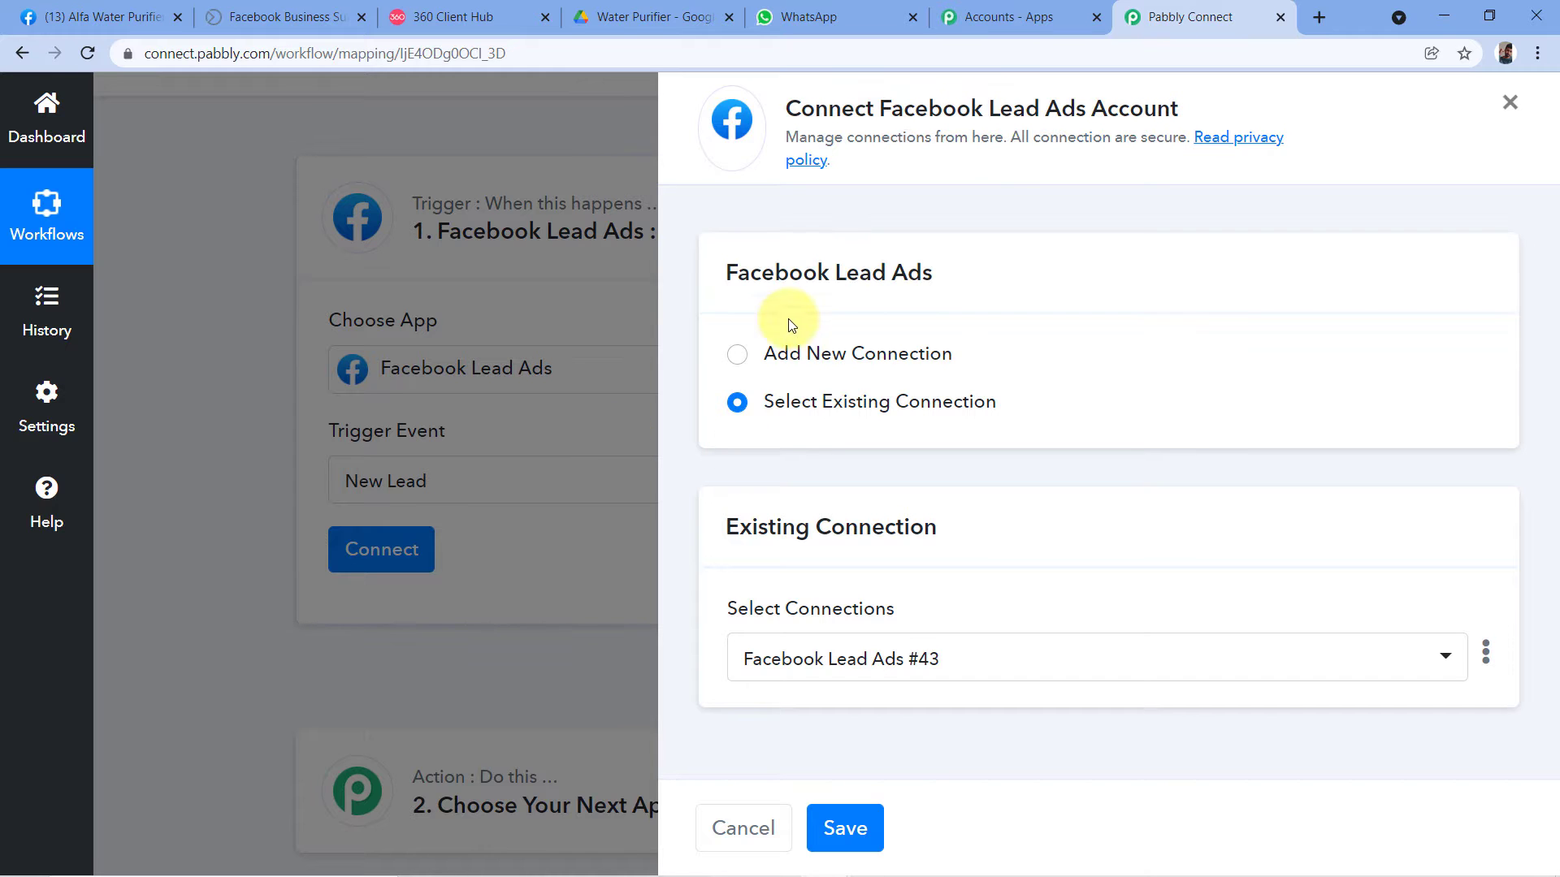
pyautogui.click(736, 357)
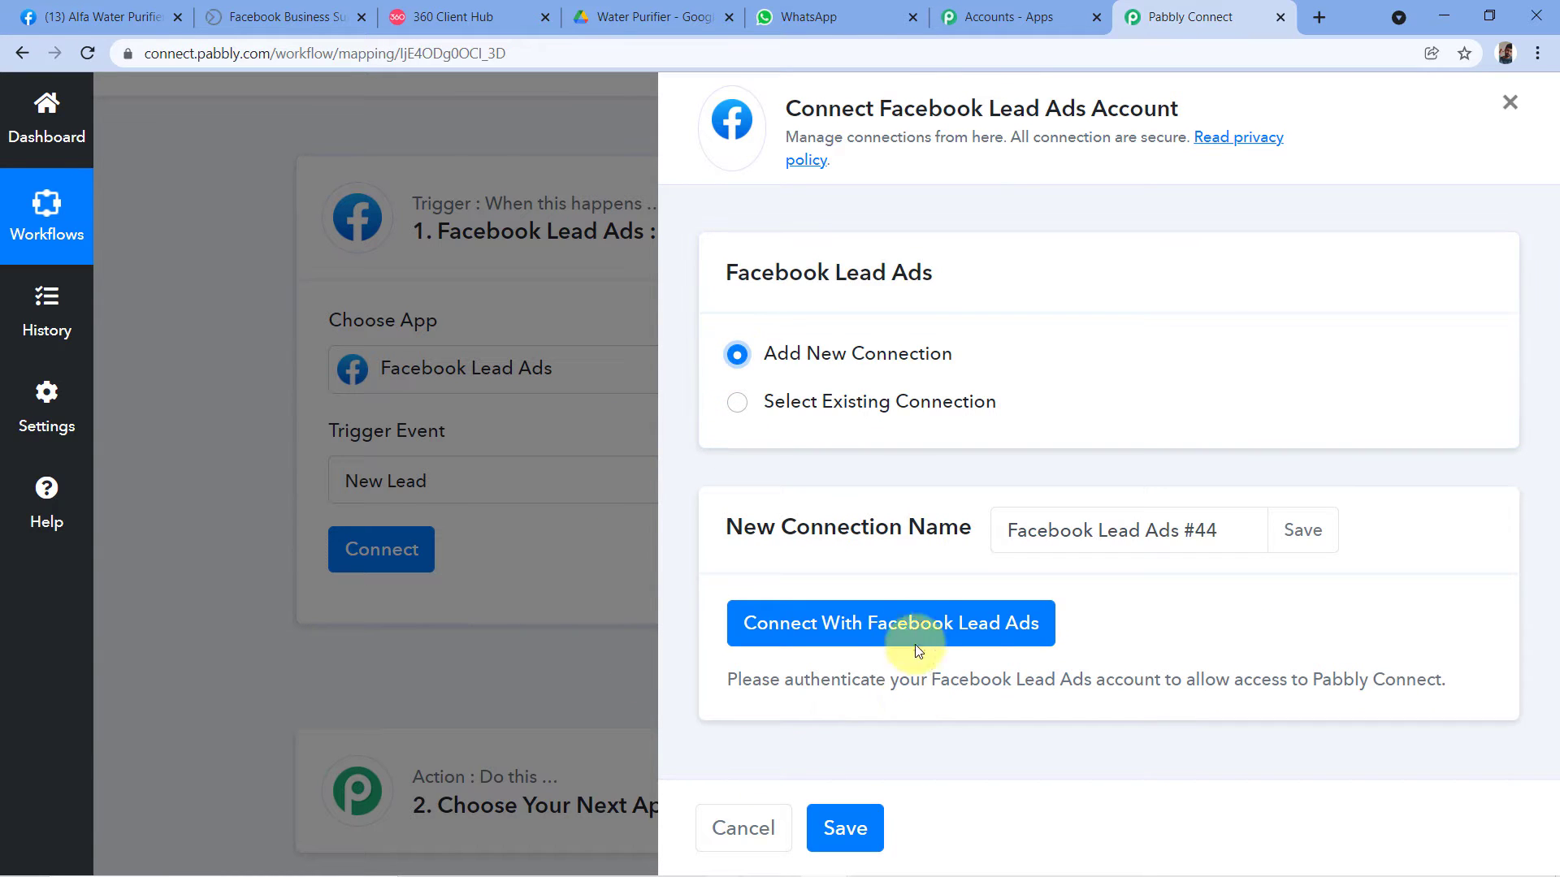
pyautogui.click(866, 639)
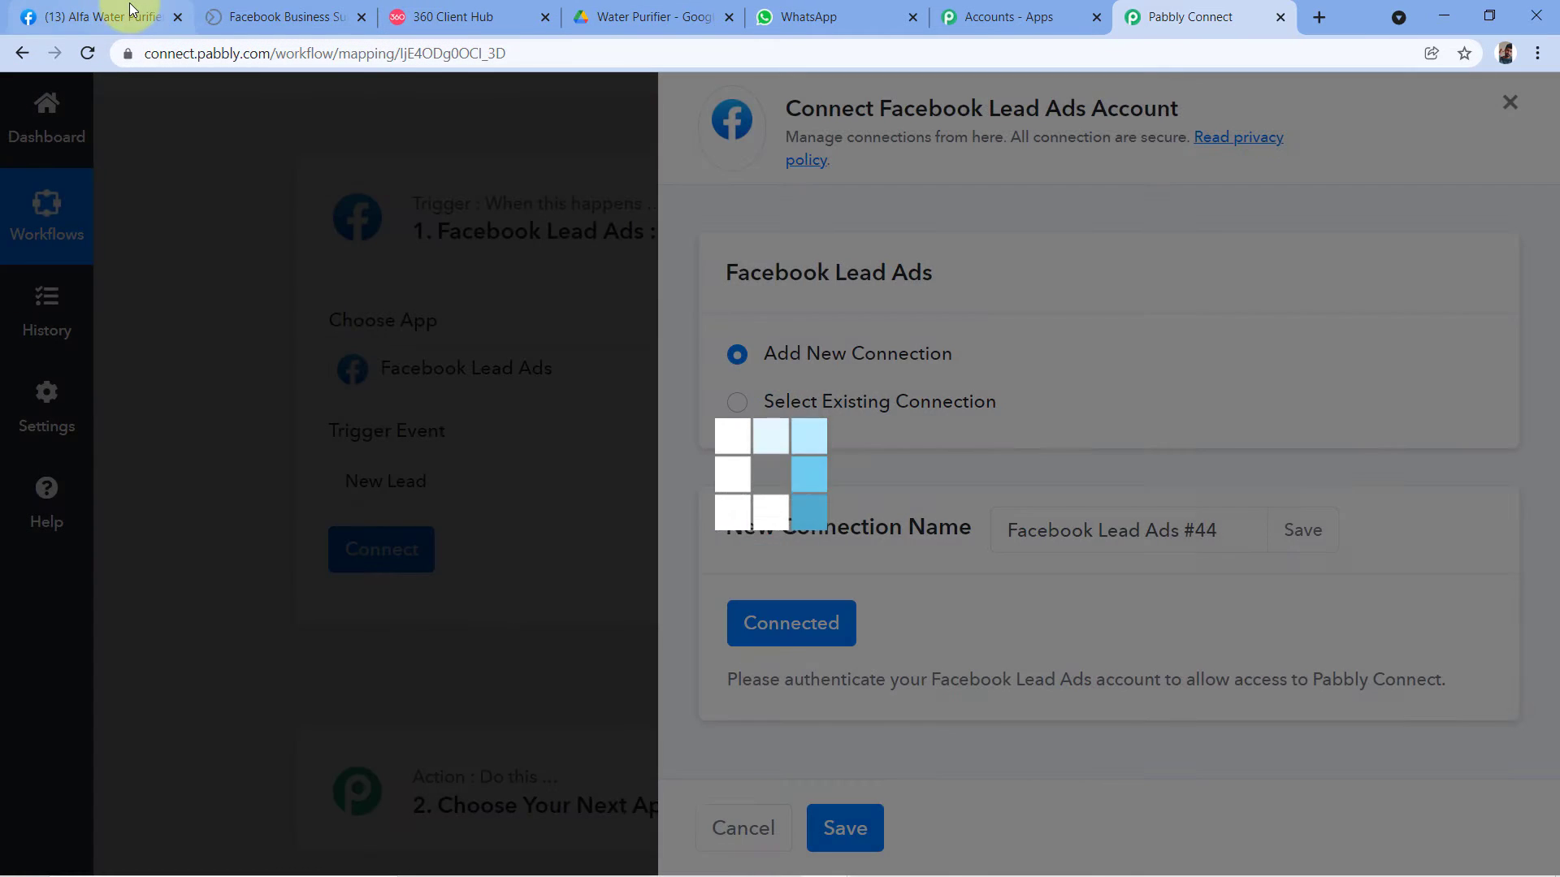
pyautogui.click(122, 16)
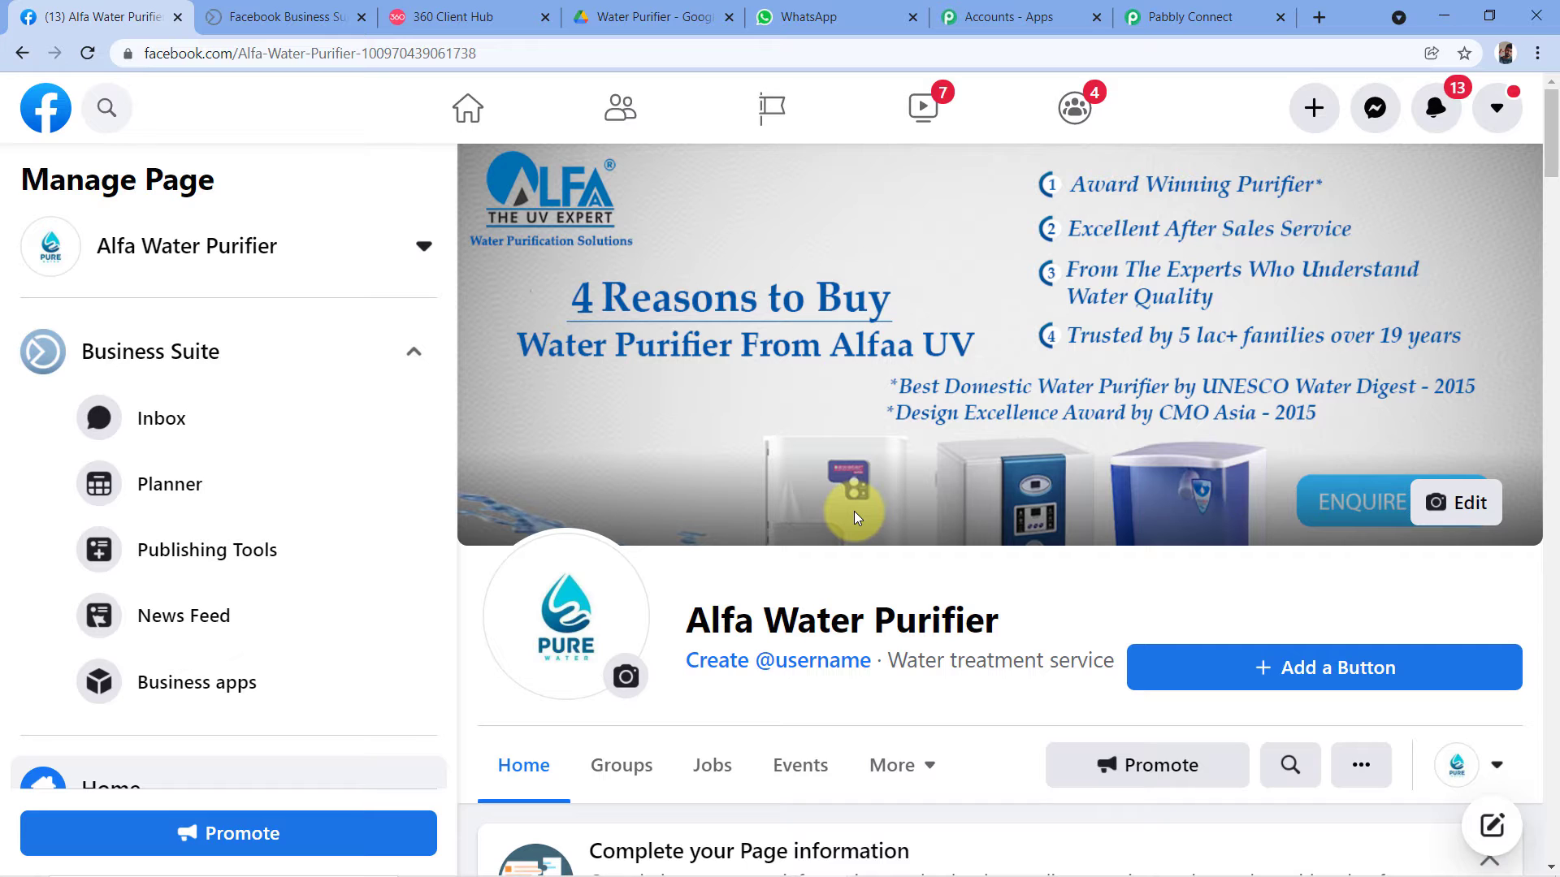
pyautogui.click(1194, 17)
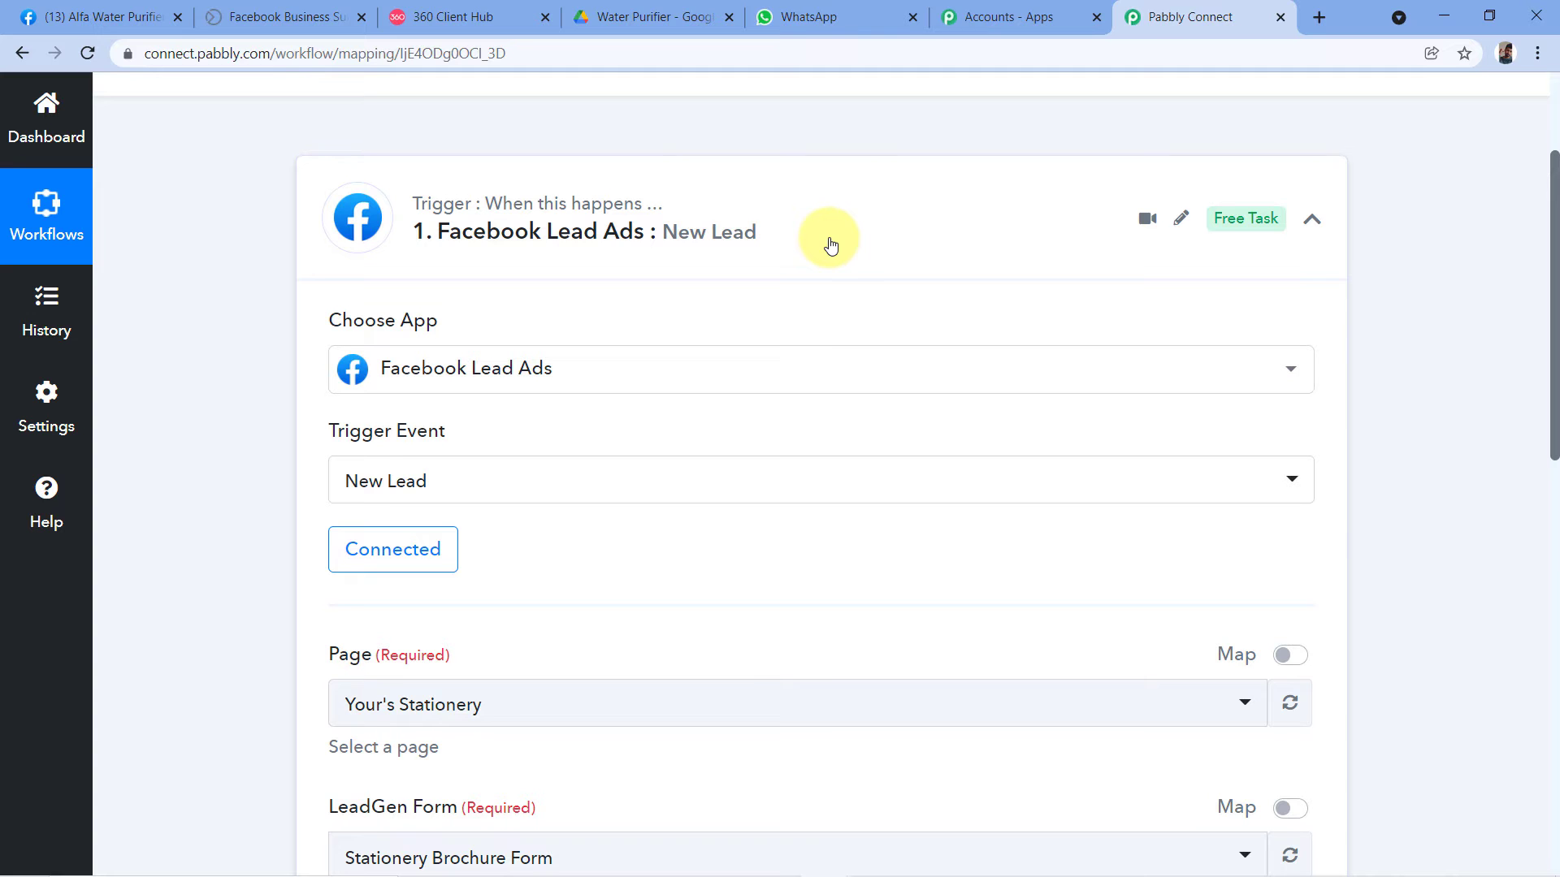
# Step: Open the choices for the trigger's required Page and look through the available Facebook pages
pyautogui.scroll(-3, 813, 243)
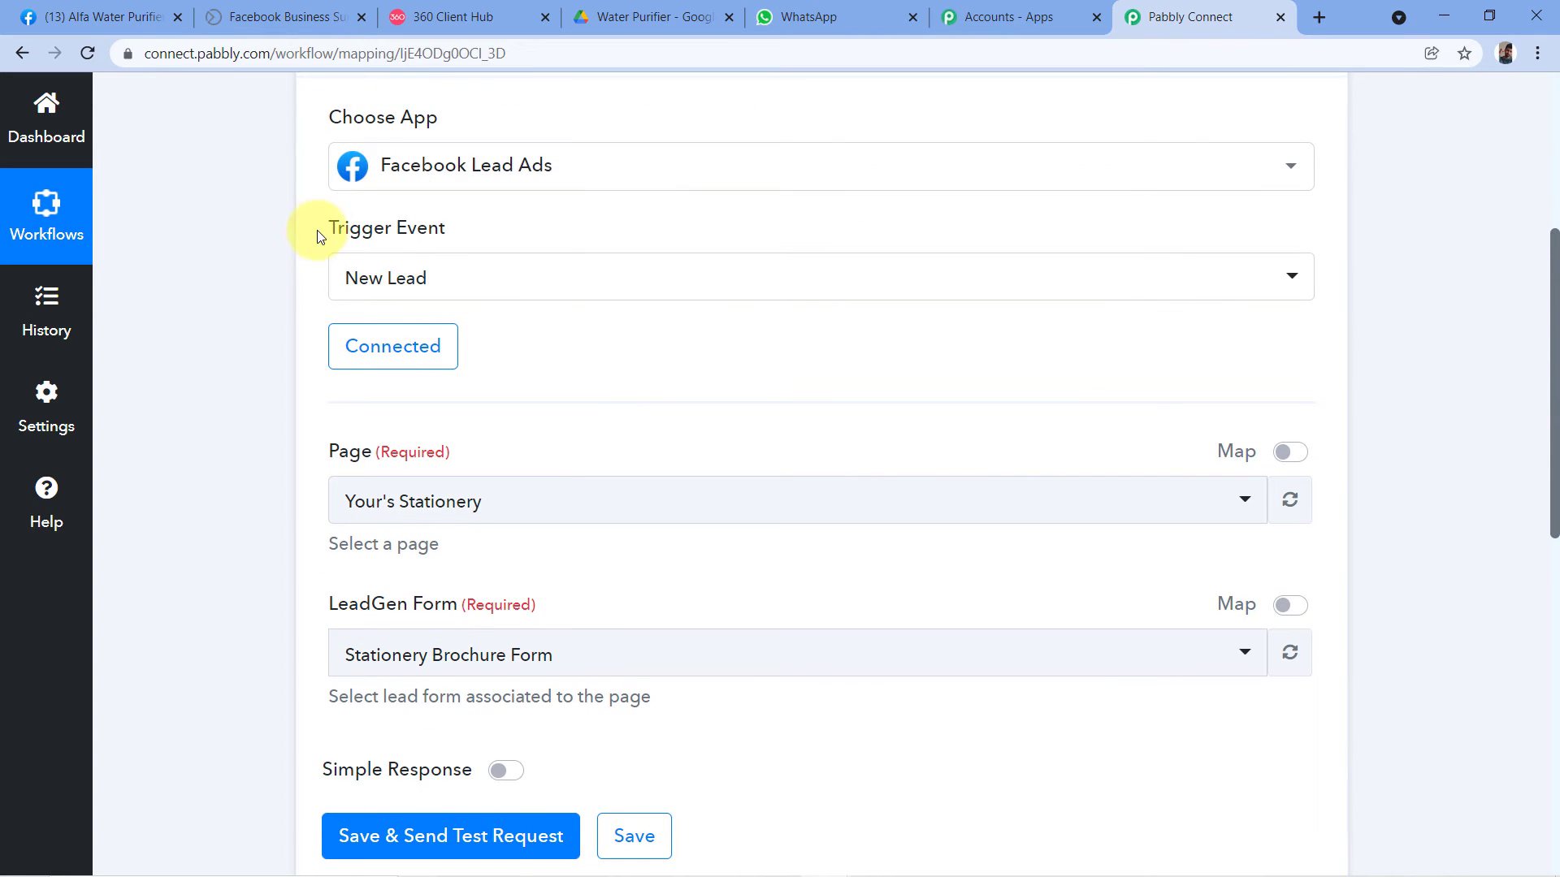
pyautogui.scroll(-1, 318, 320)
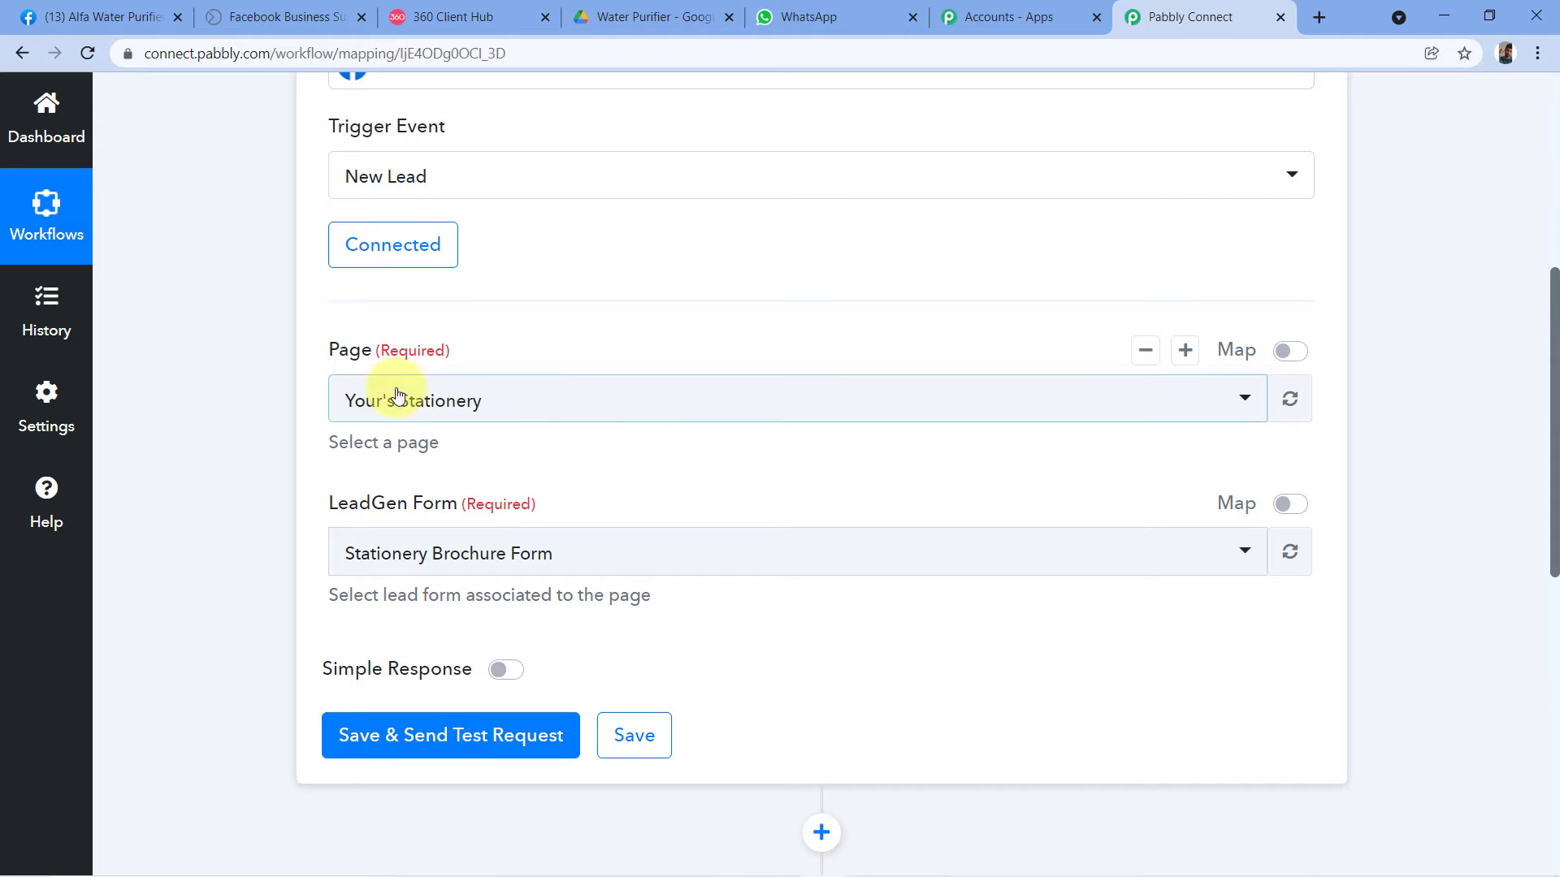
pyautogui.click(544, 380)
pyautogui.scroll(-6, 502, 516)
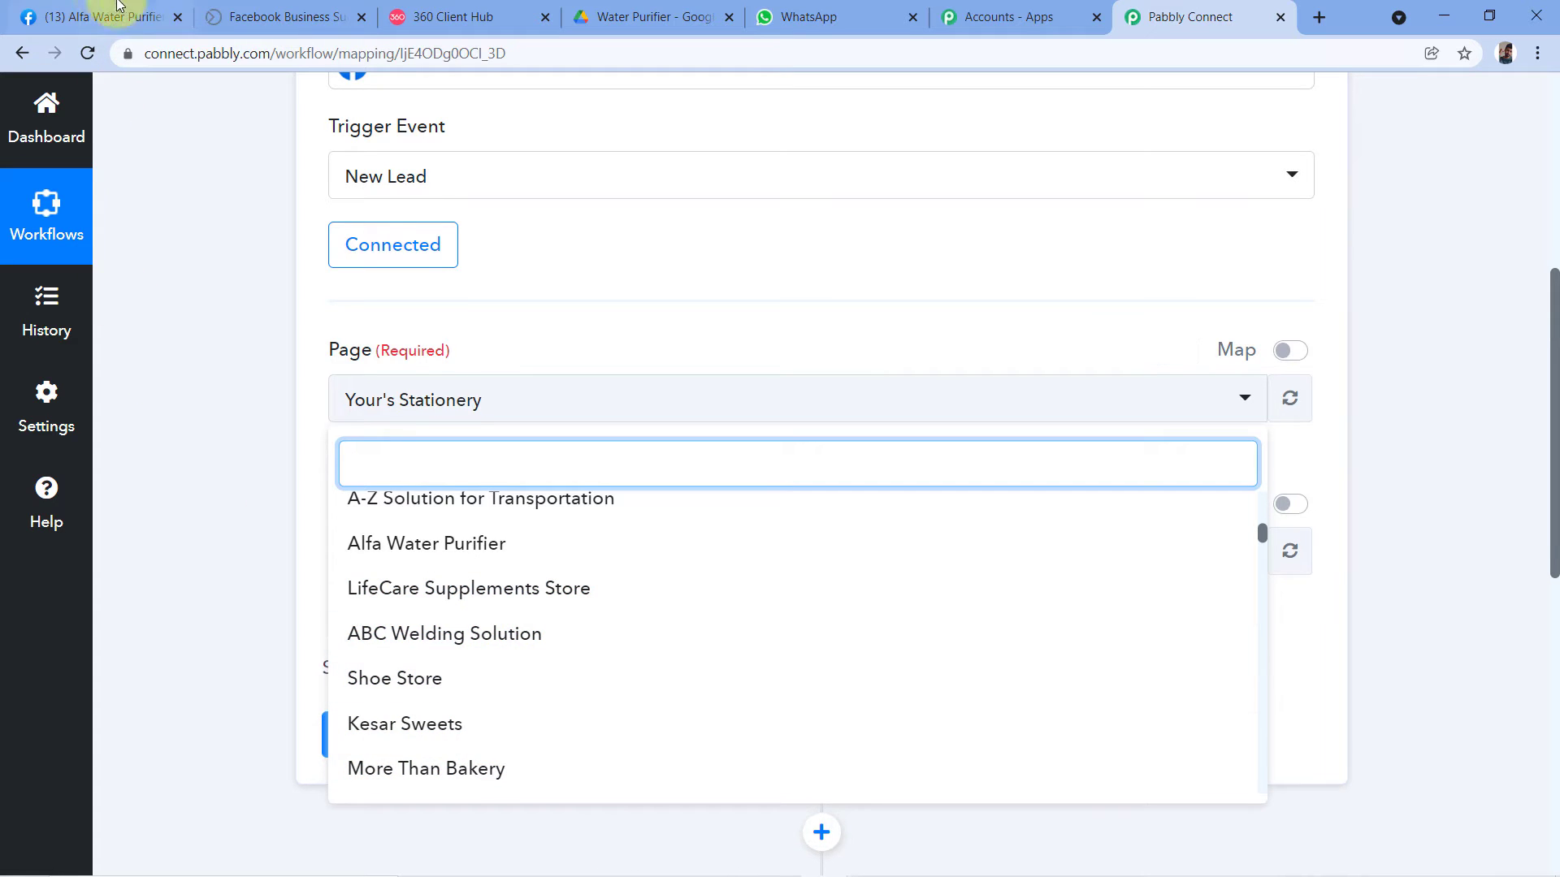
# Step: Switch to Facebook and look through the list of pages managed by the account
pyautogui.click(97, 17)
pyautogui.click(423, 259)
pyautogui.scroll(-2, 207, 381)
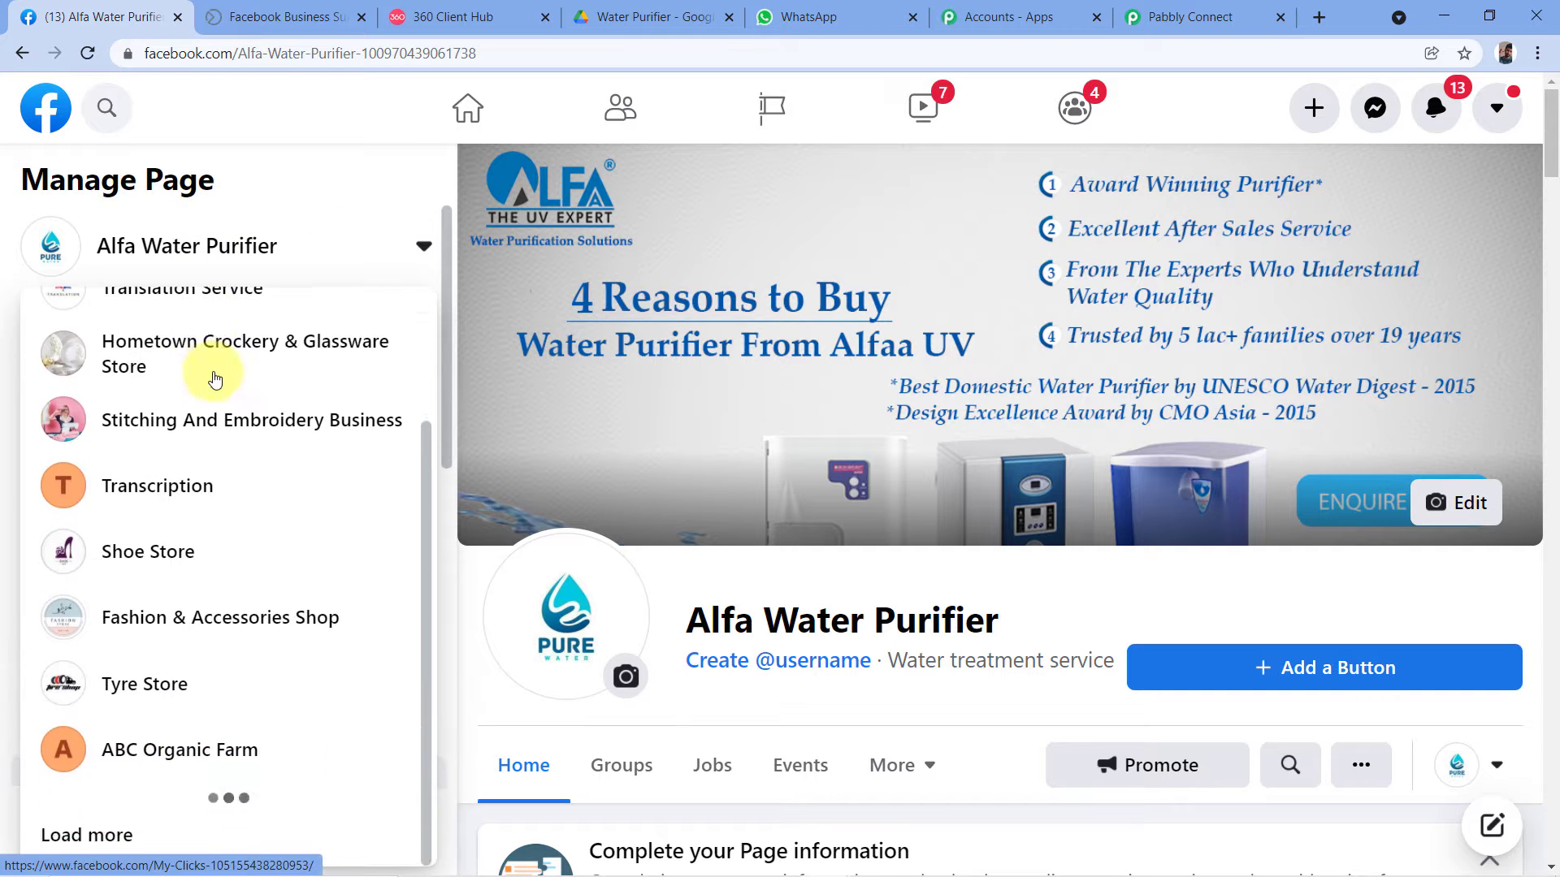
pyautogui.scroll(-7, 244, 333)
pyautogui.scroll(-5, 222, 317)
pyautogui.scroll(-2, 236, 410)
pyautogui.scroll(8, 250, 404)
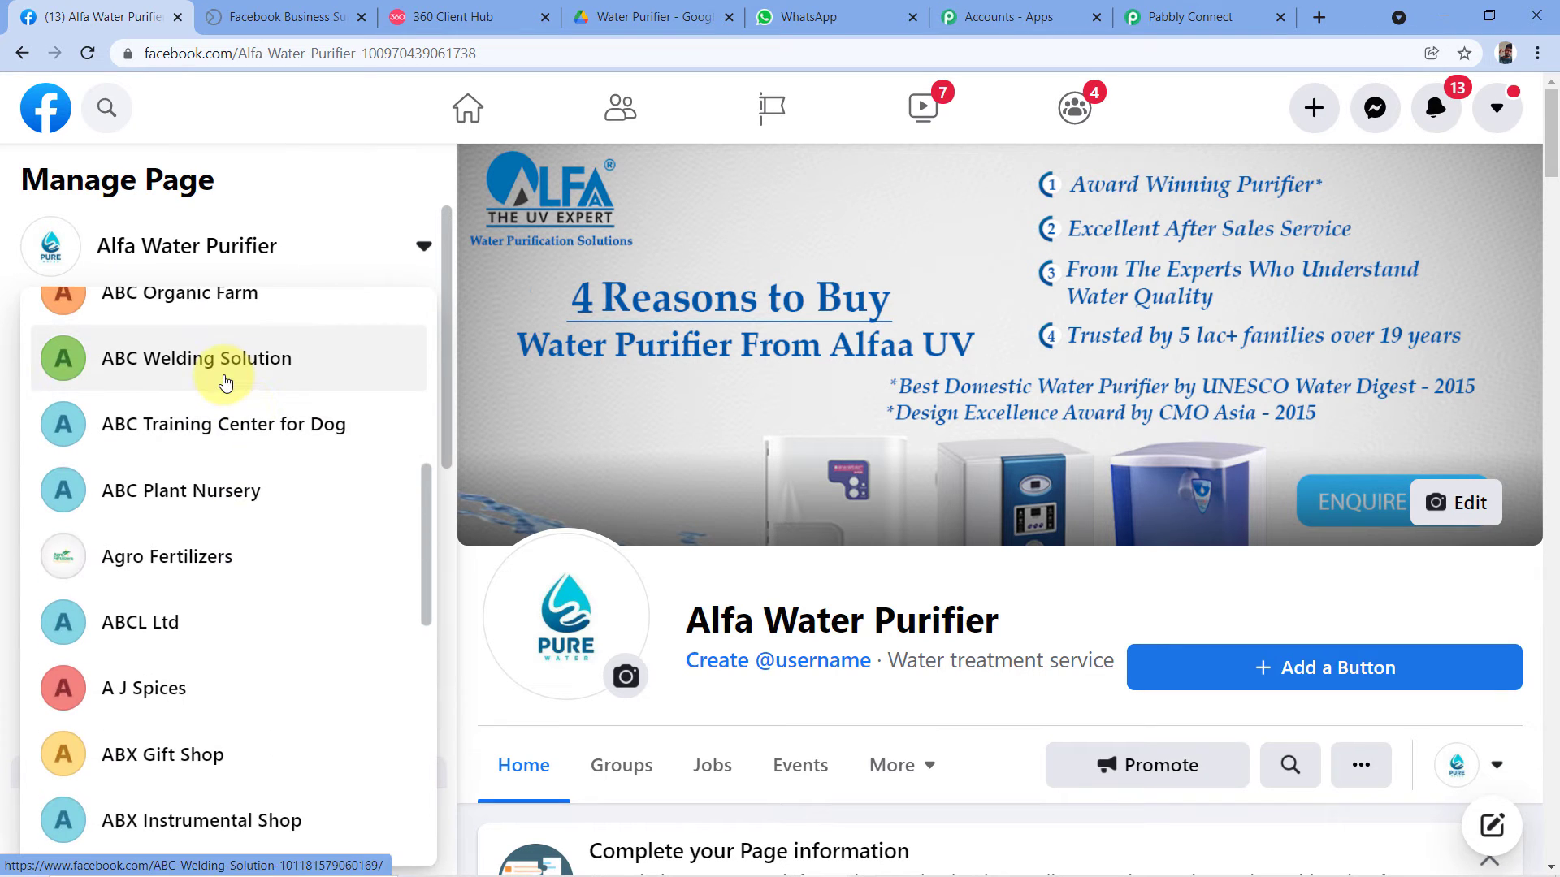
# Step: Back in Pabbly Connect, find "Alfa" among the pages and set the trigger's Page to Alfa Water Purifier
pyautogui.click(1190, 17)
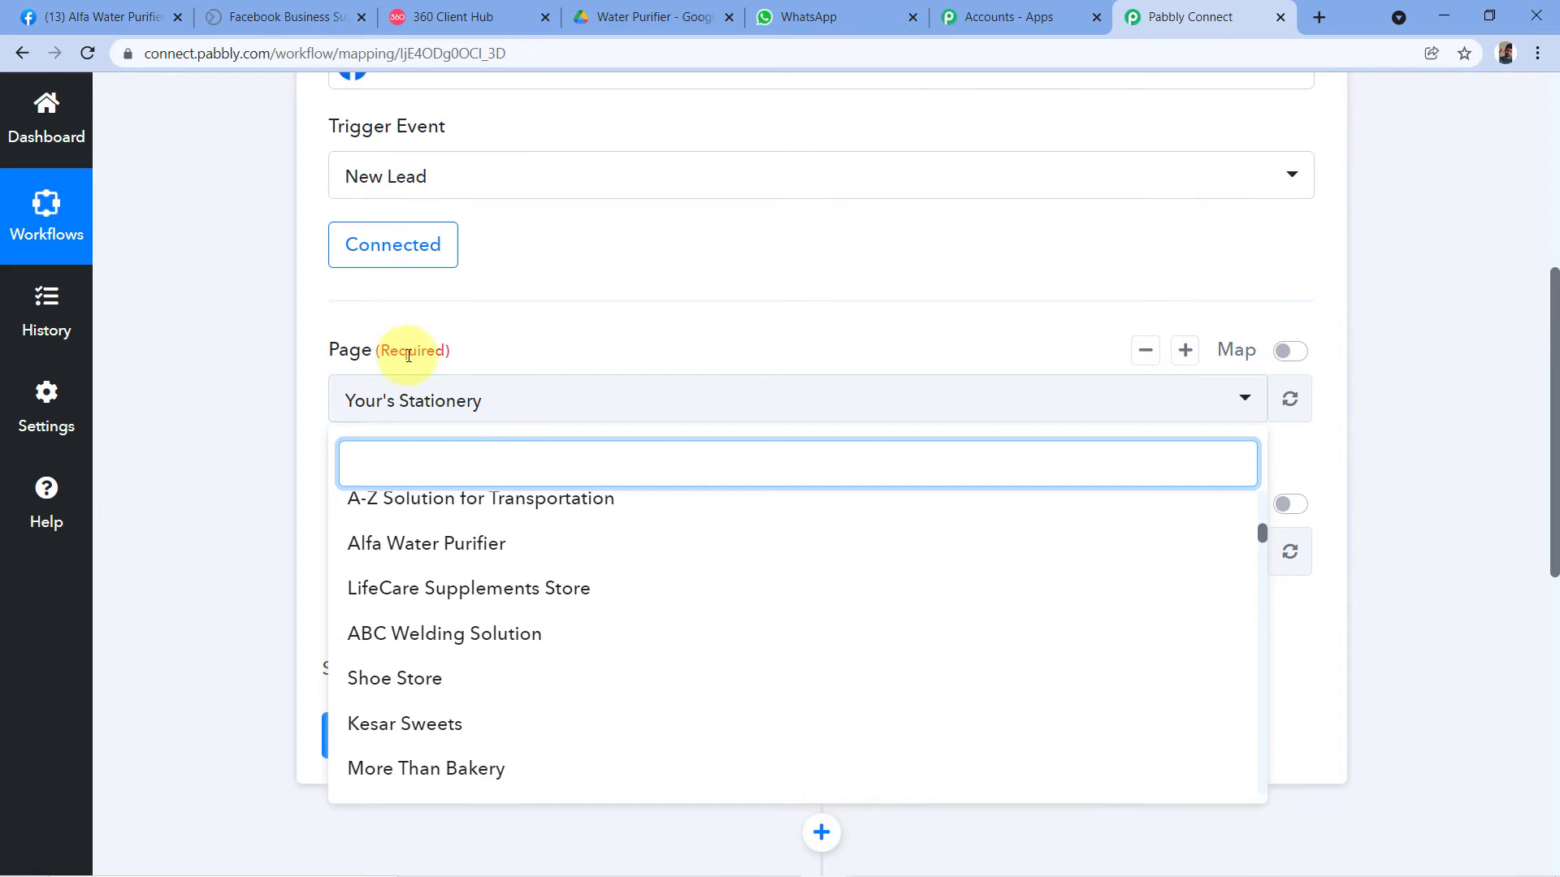
pyautogui.scroll(3, 524, 552)
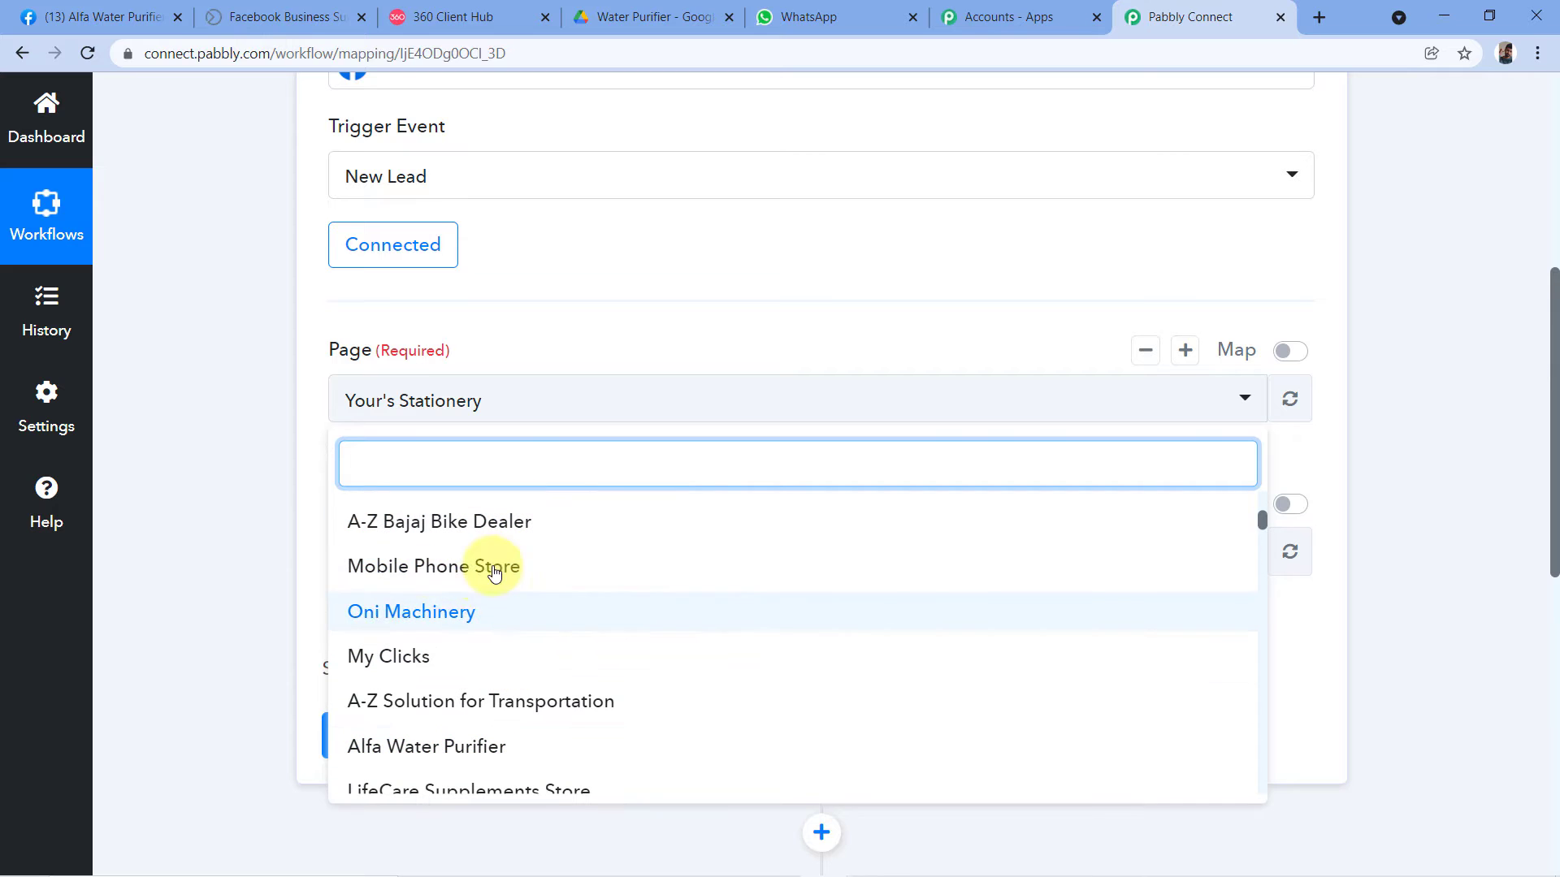
pyautogui.click(101, 16)
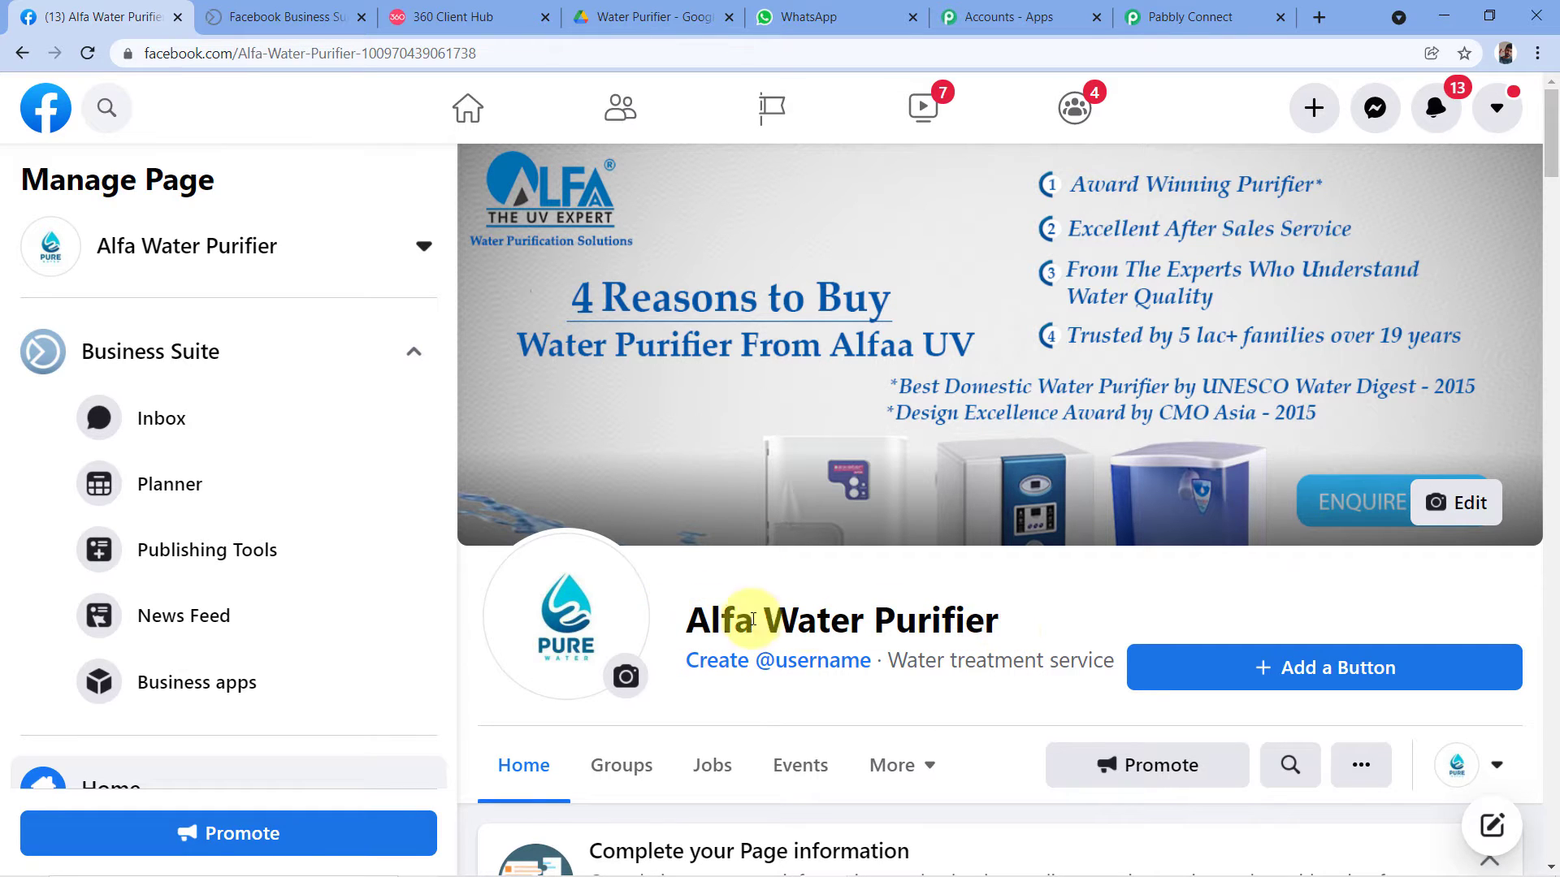
pyautogui.click(1254, 8)
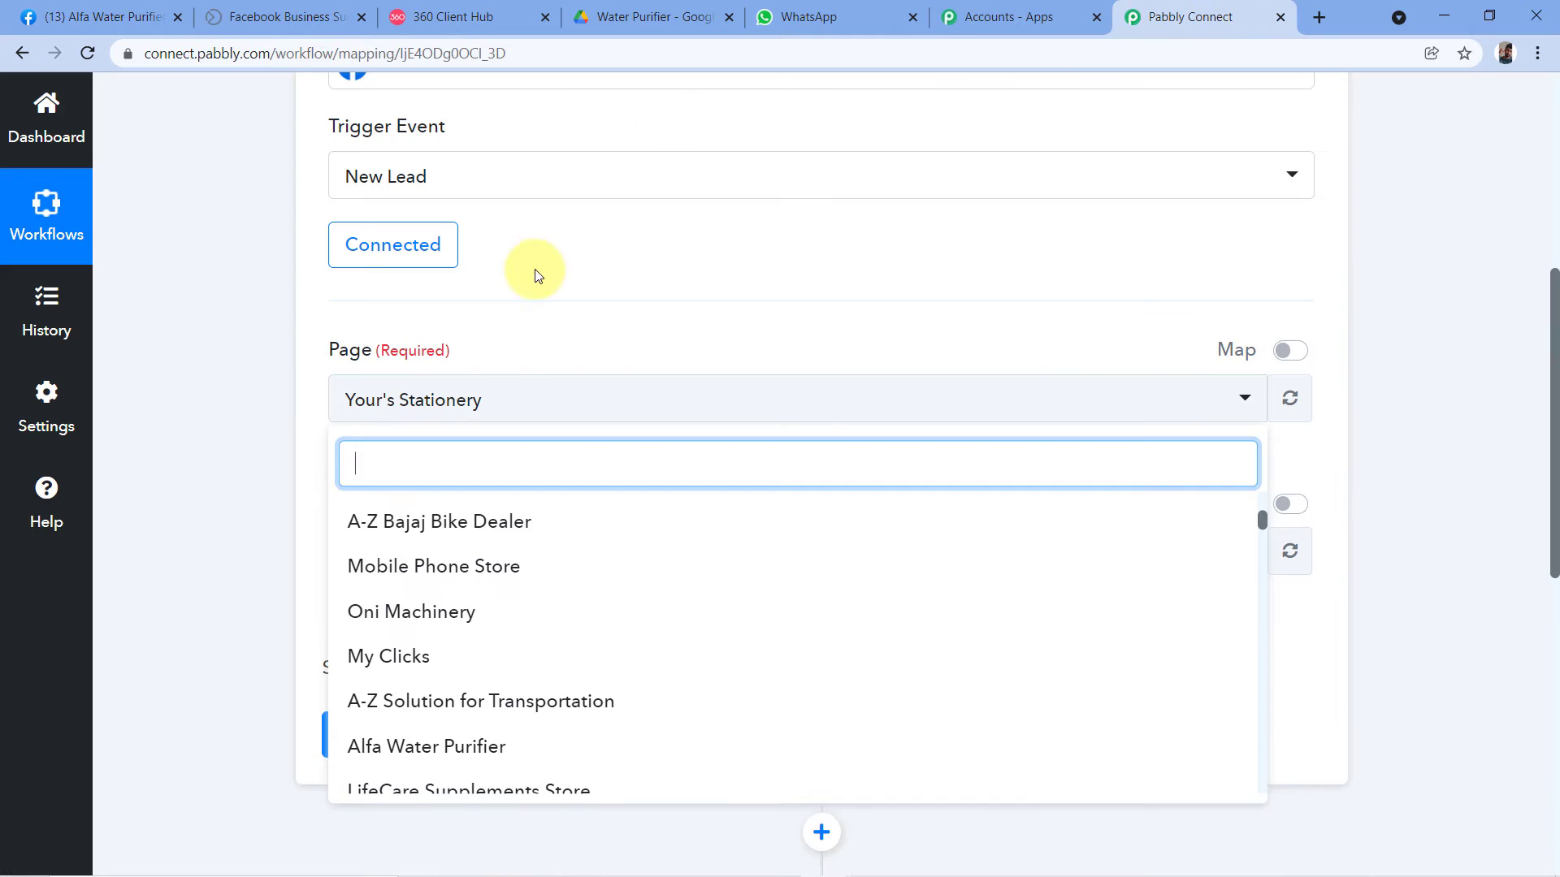
pyautogui.write('Al')
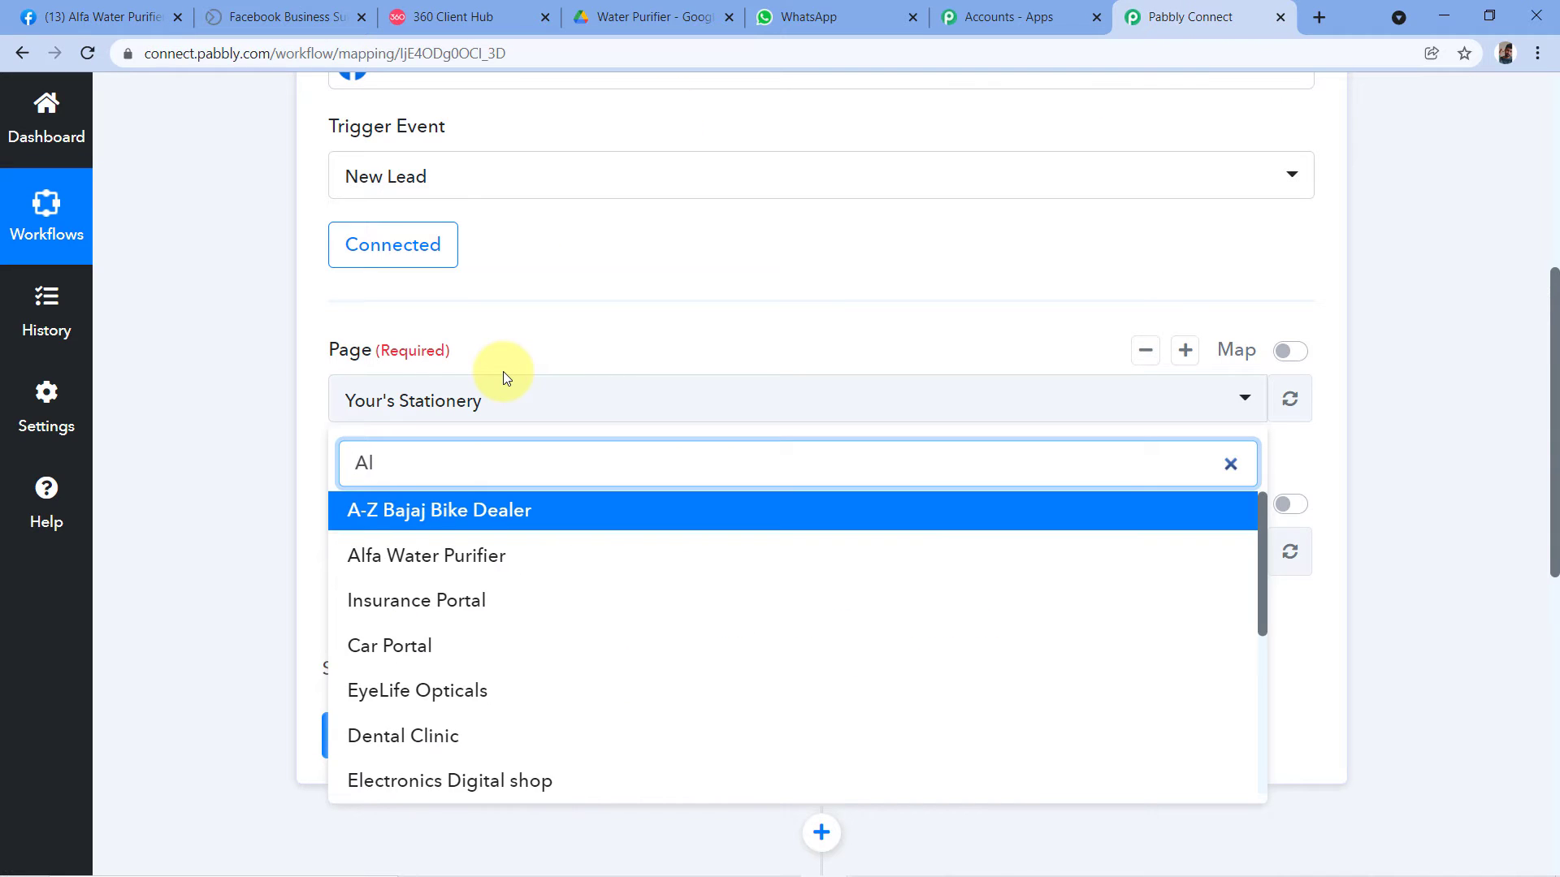
pyautogui.write('fa')
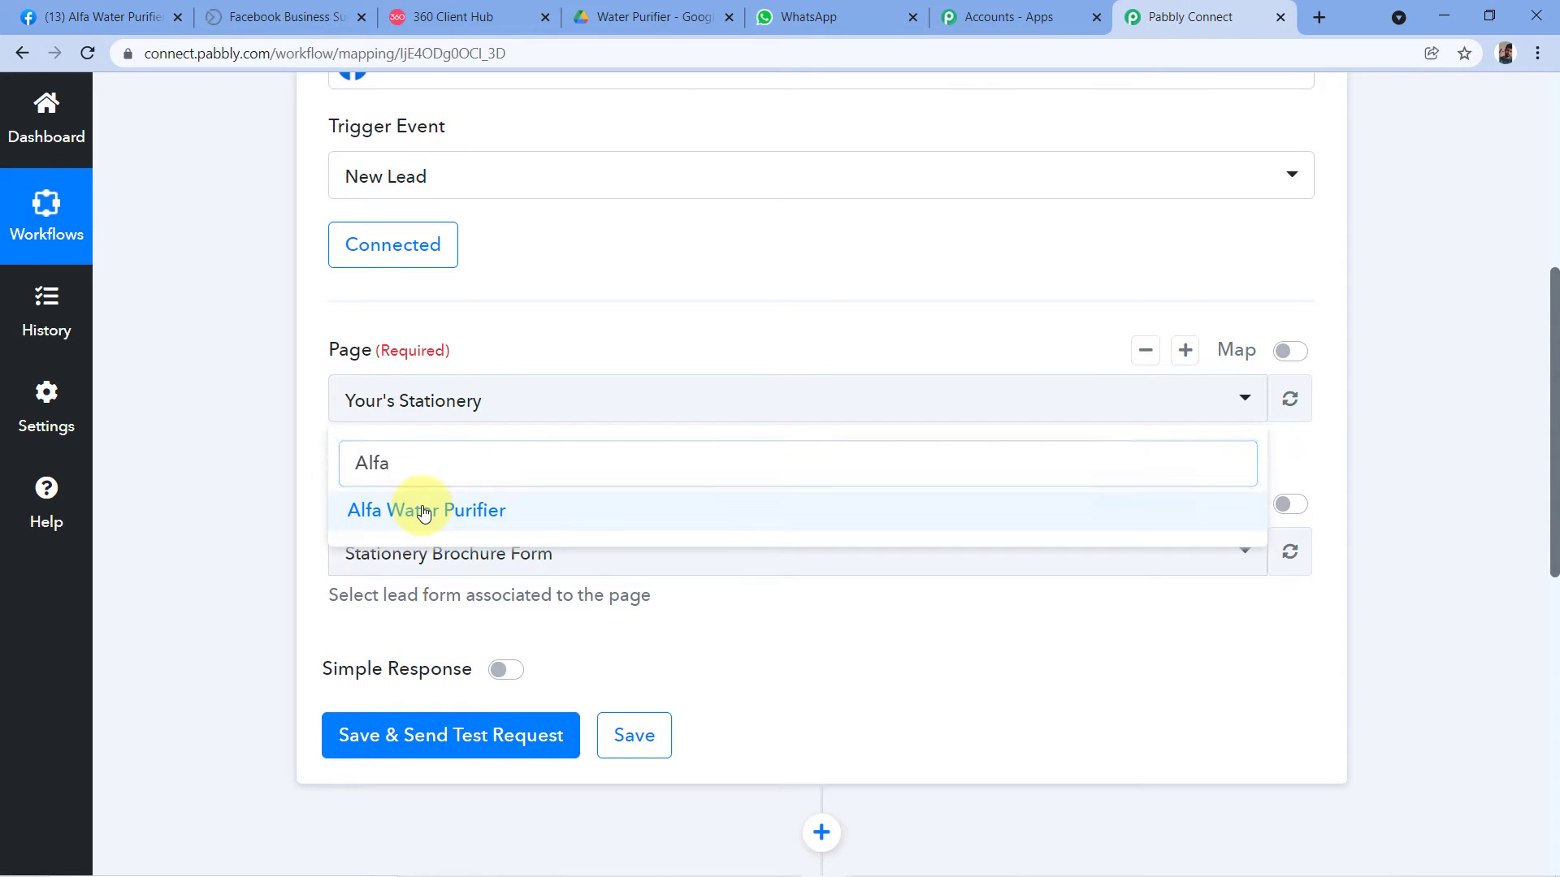
pyautogui.click(423, 511)
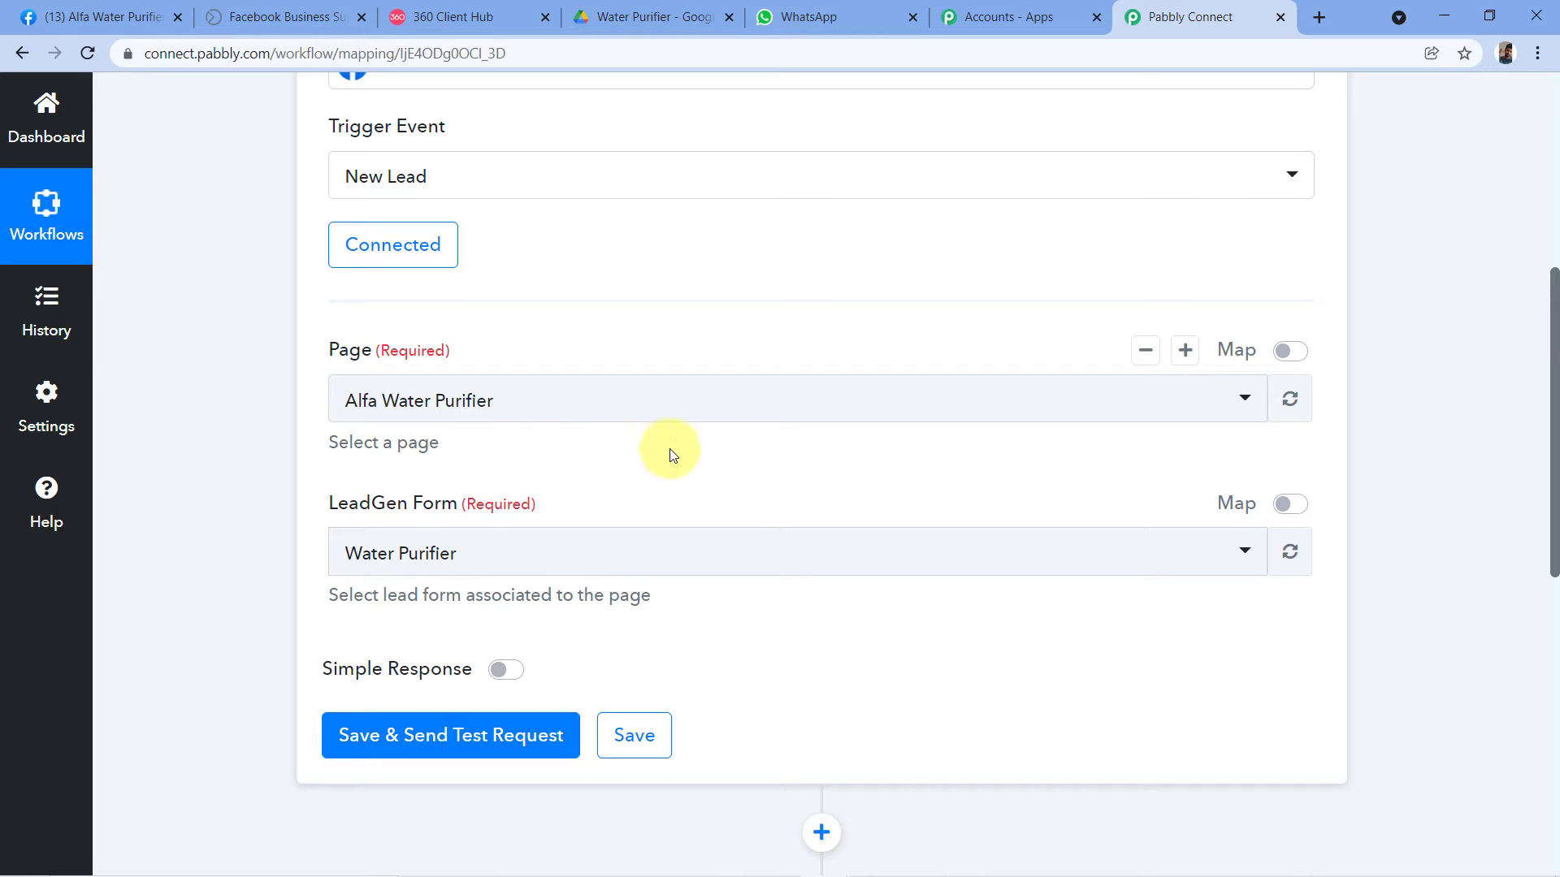
# Step: Check the page's lead forms in Facebook Business Suite against the LeadGen Form chosen in the Pabbly Connect trigger
pyautogui.click(341, 29)
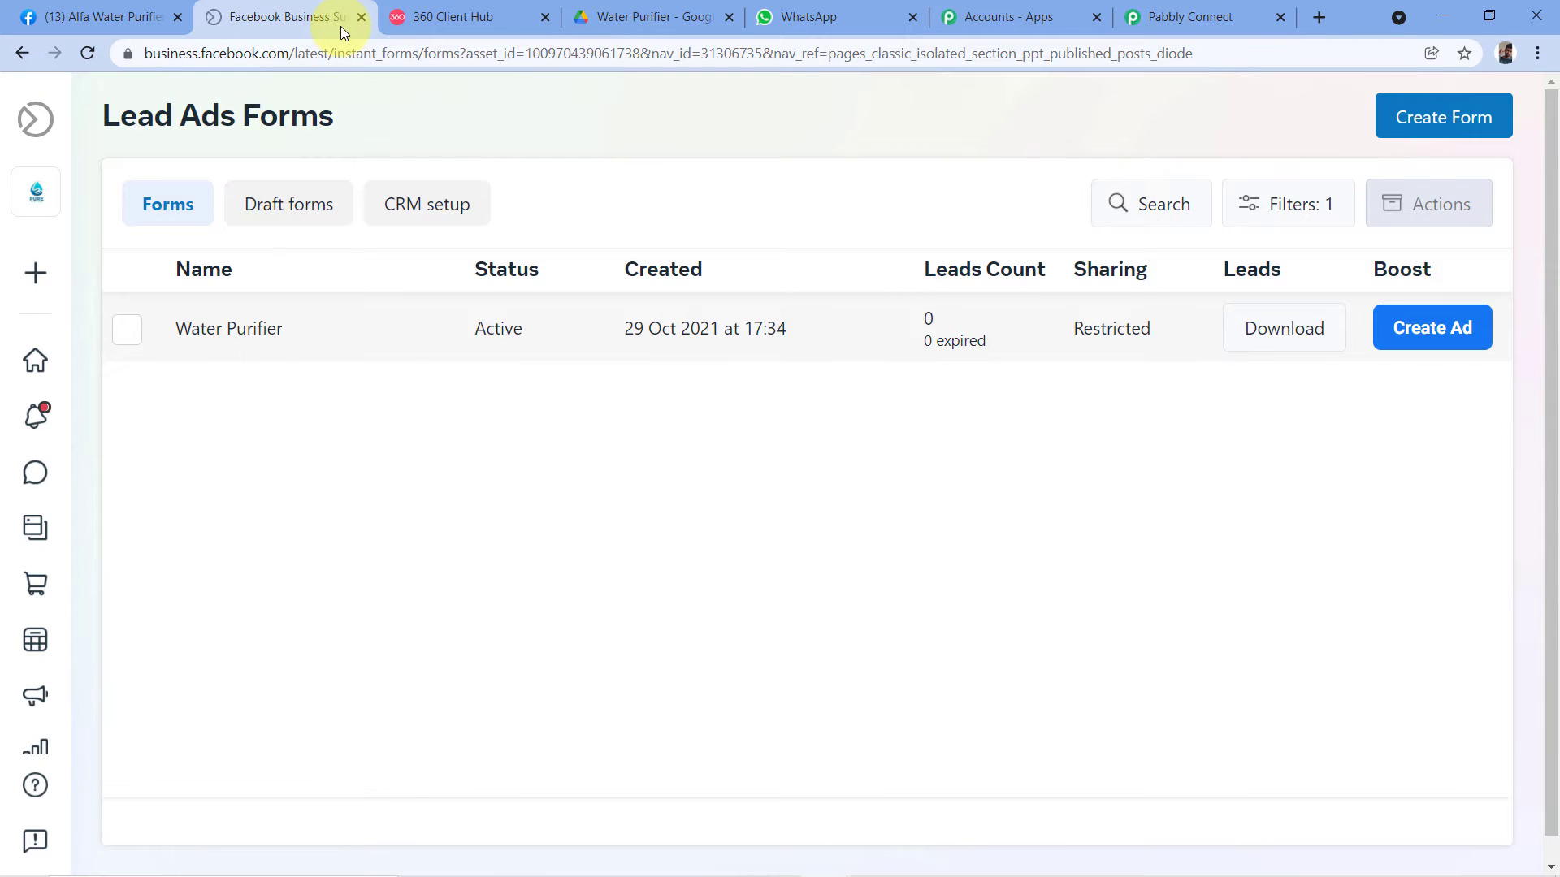
pyautogui.moveTo(49, 114)
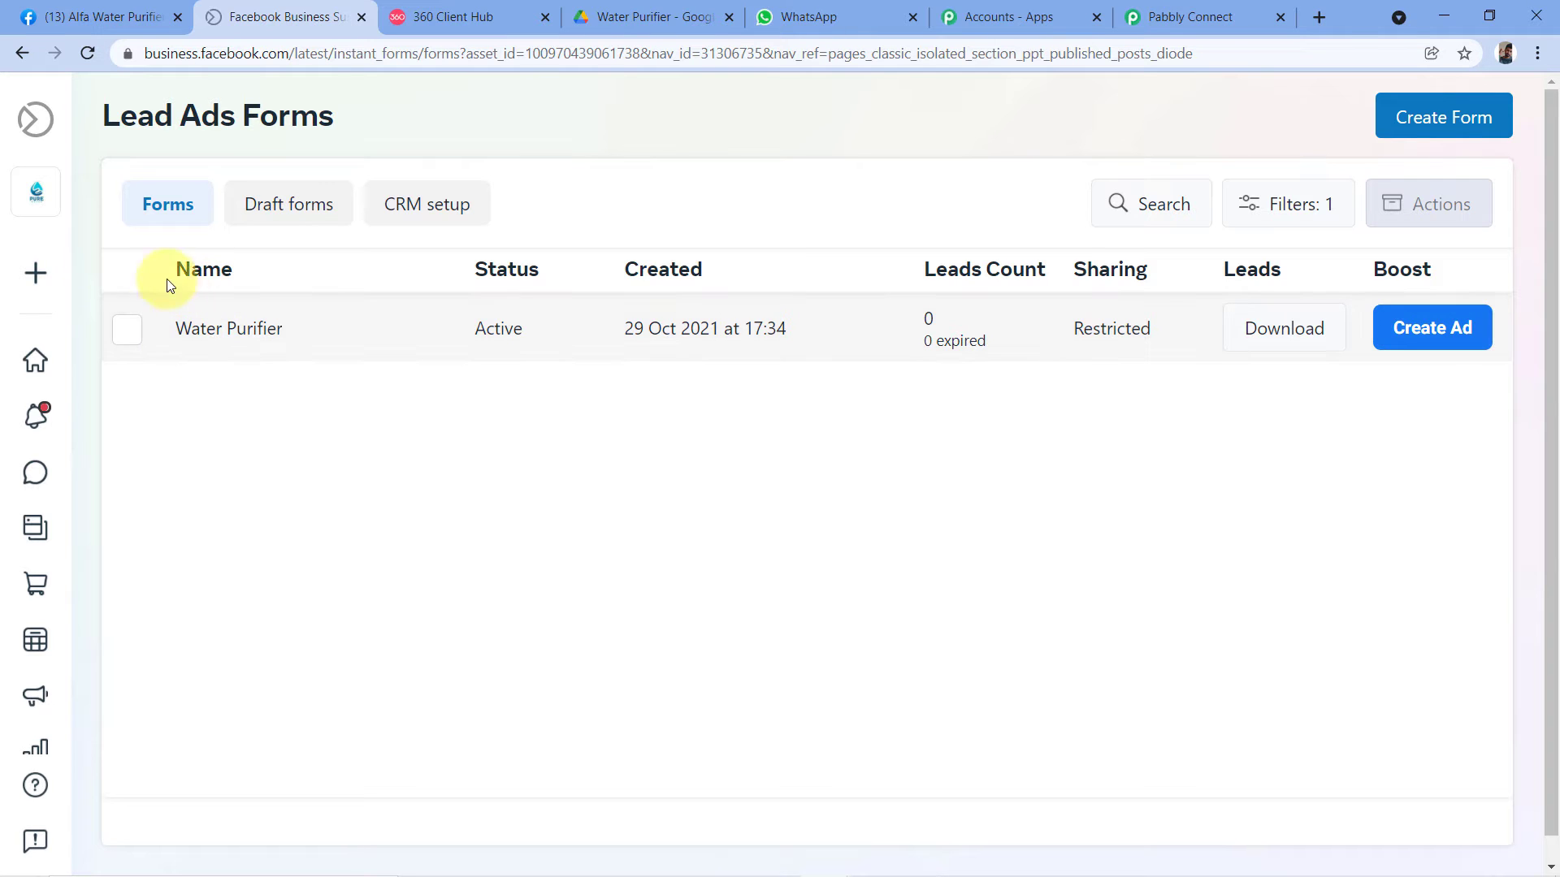
pyautogui.moveTo(35, 213)
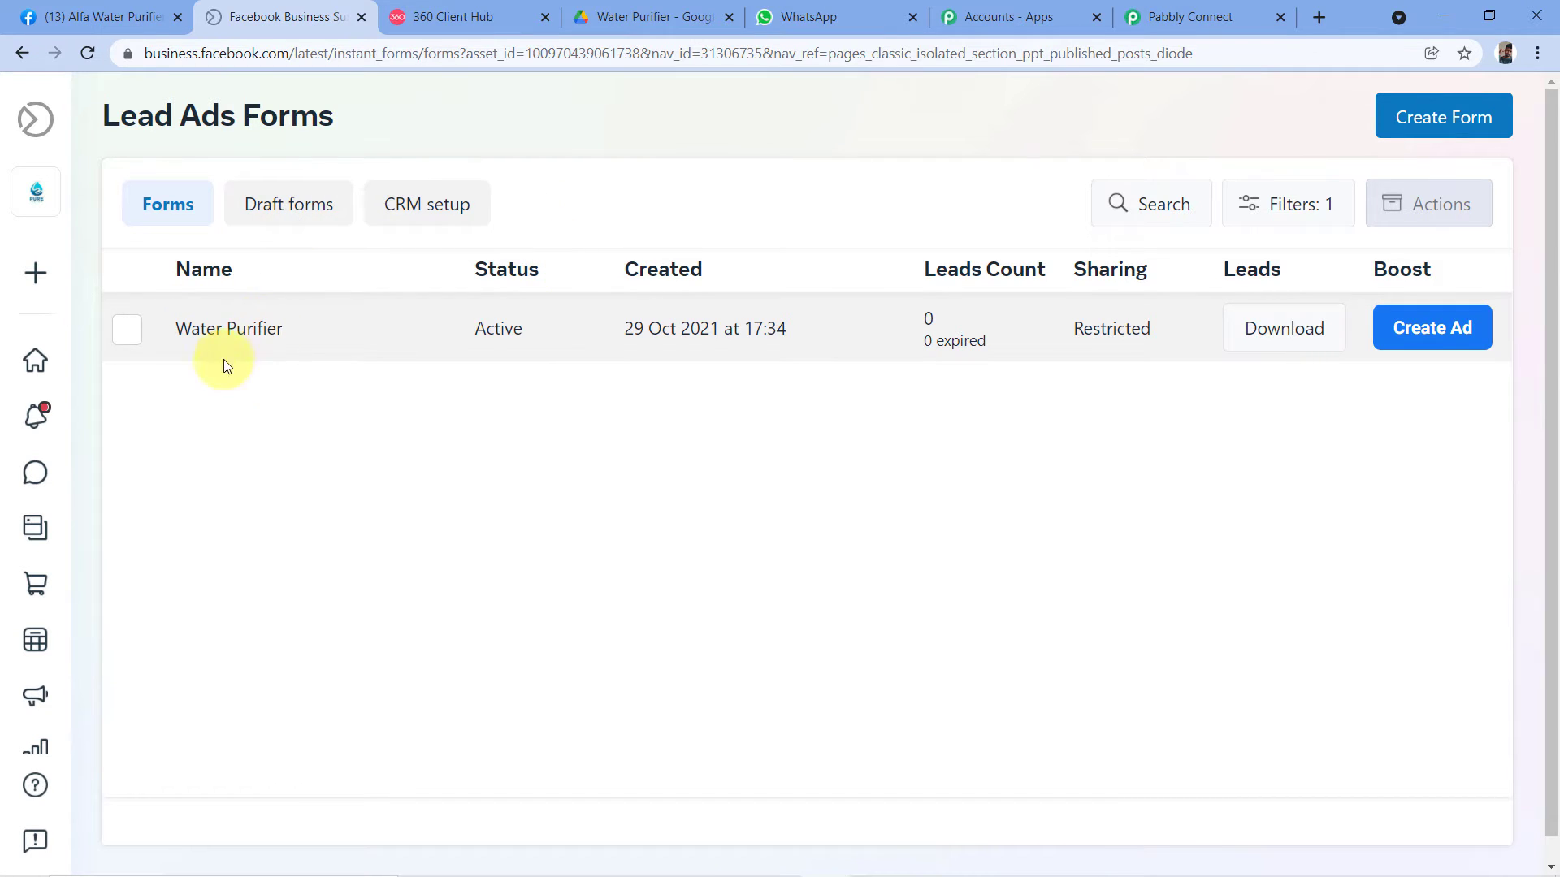
pyautogui.click(1163, 18)
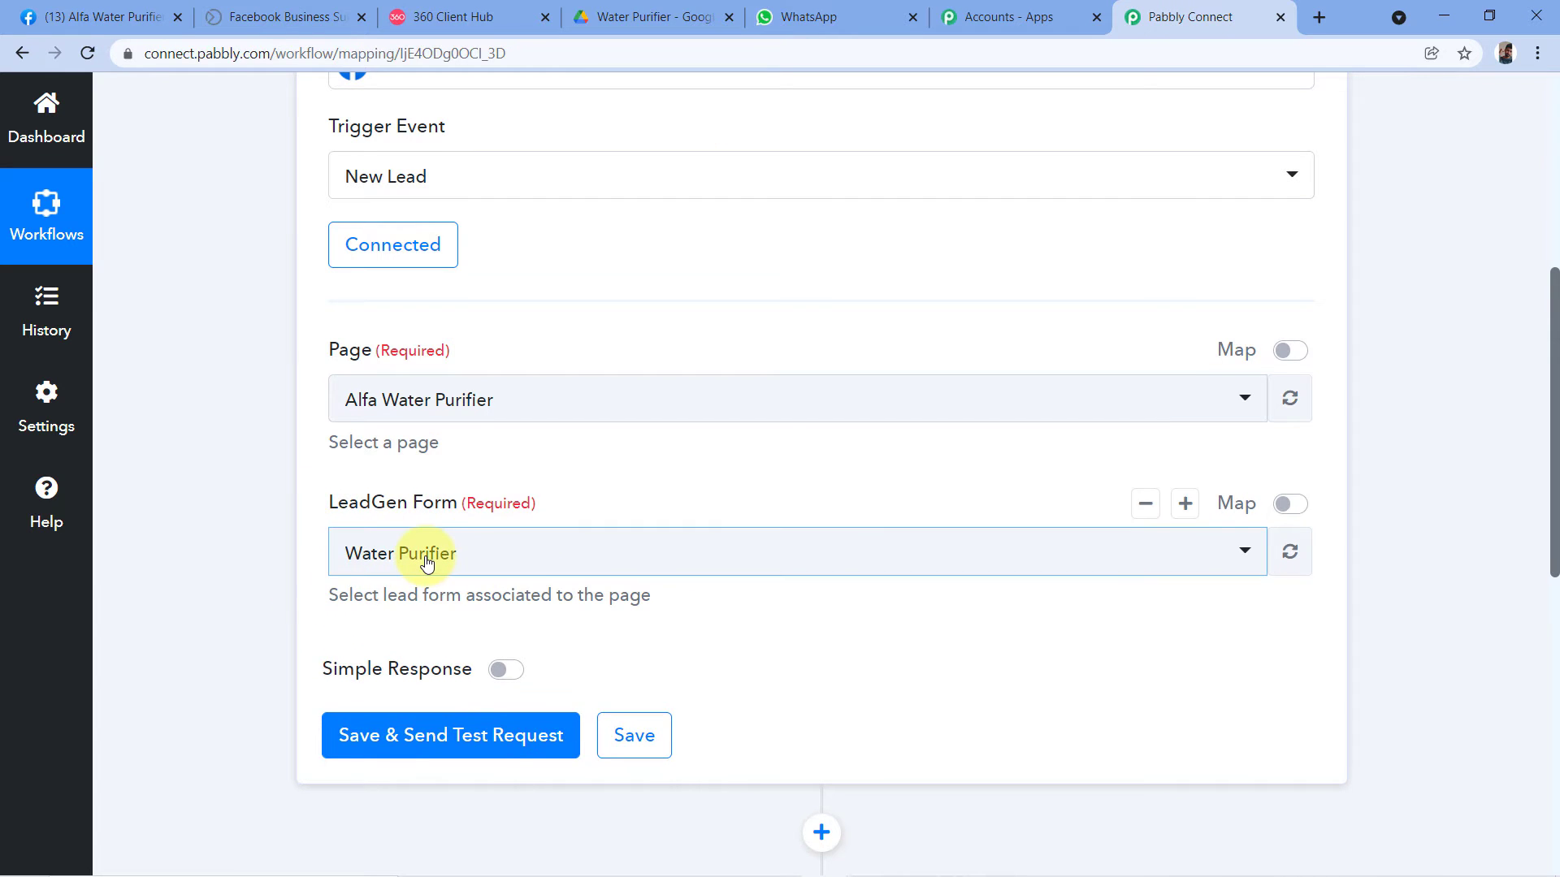
pyautogui.scroll(-1, 427, 561)
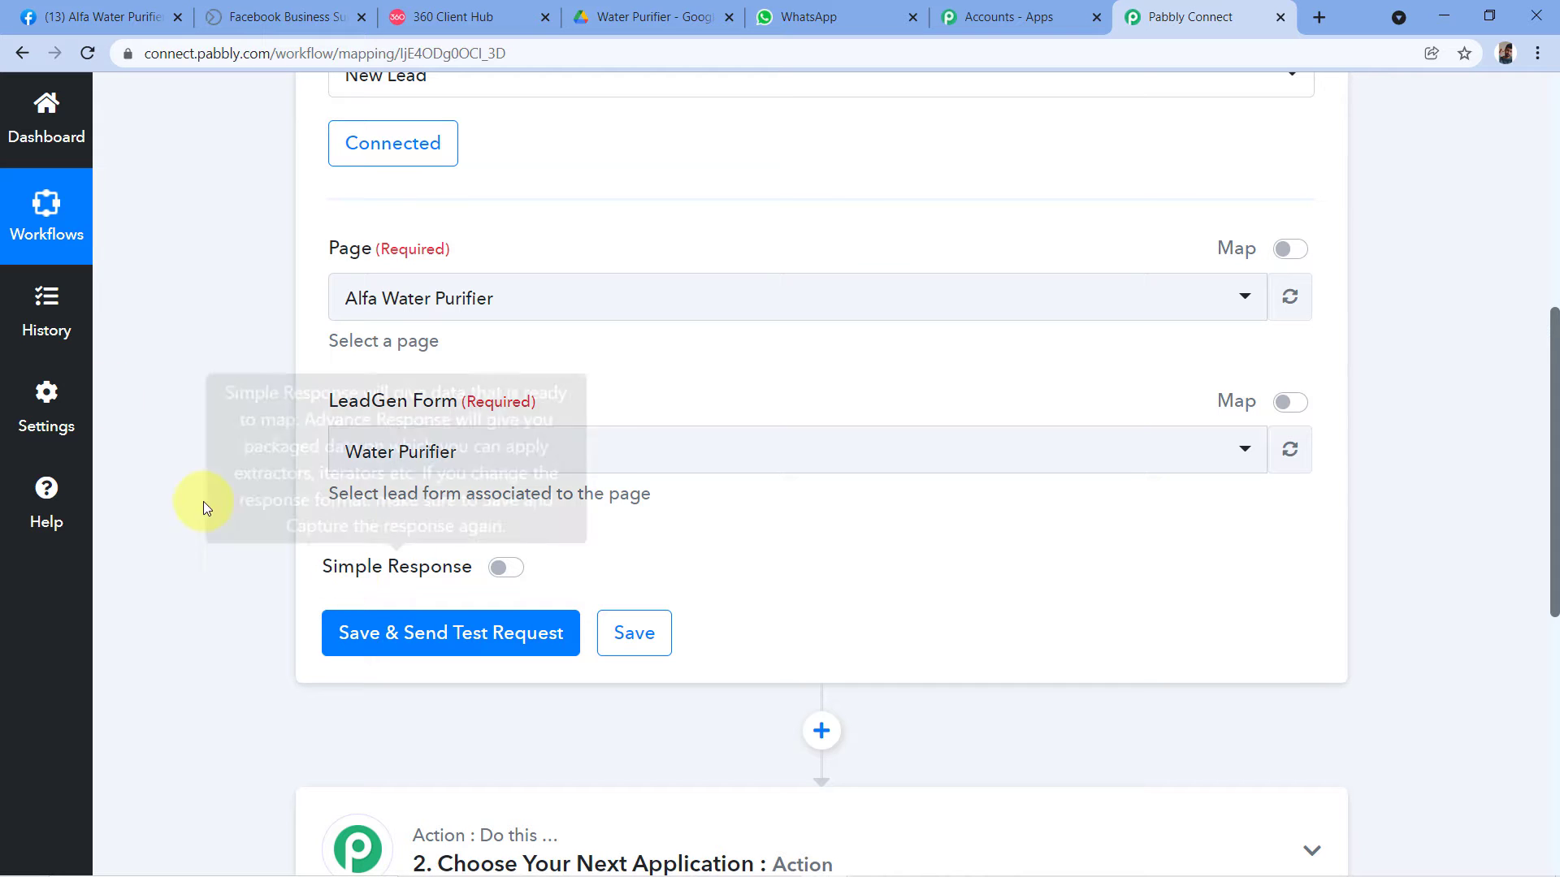
# Step: Switch to Facebook Business Suite and open the details of the Water Purifier lead form
pyautogui.click(307, 17)
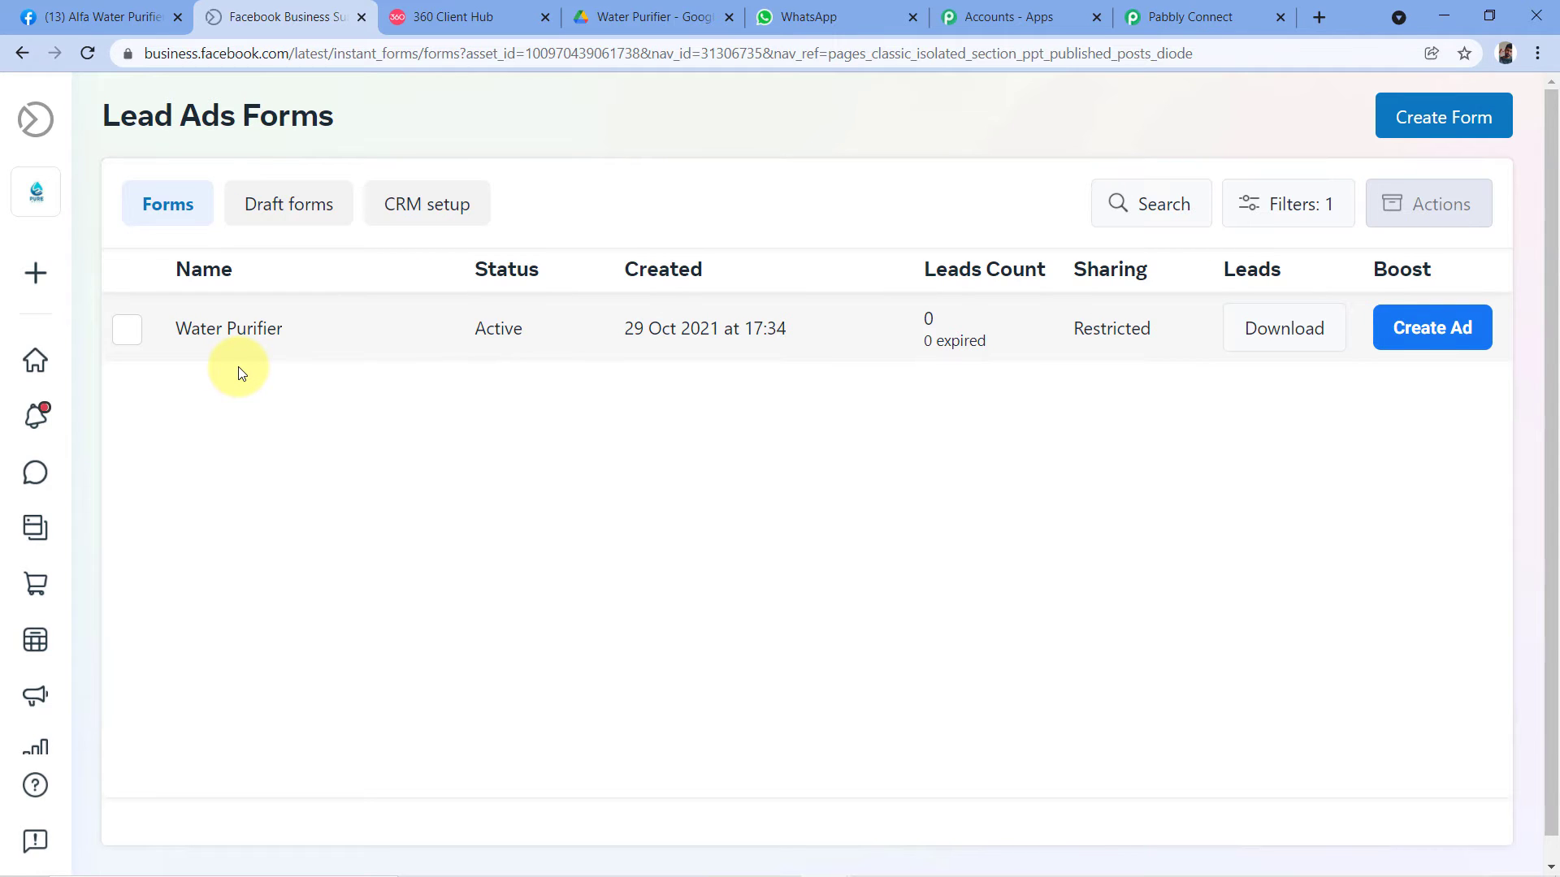
pyautogui.click(130, 332)
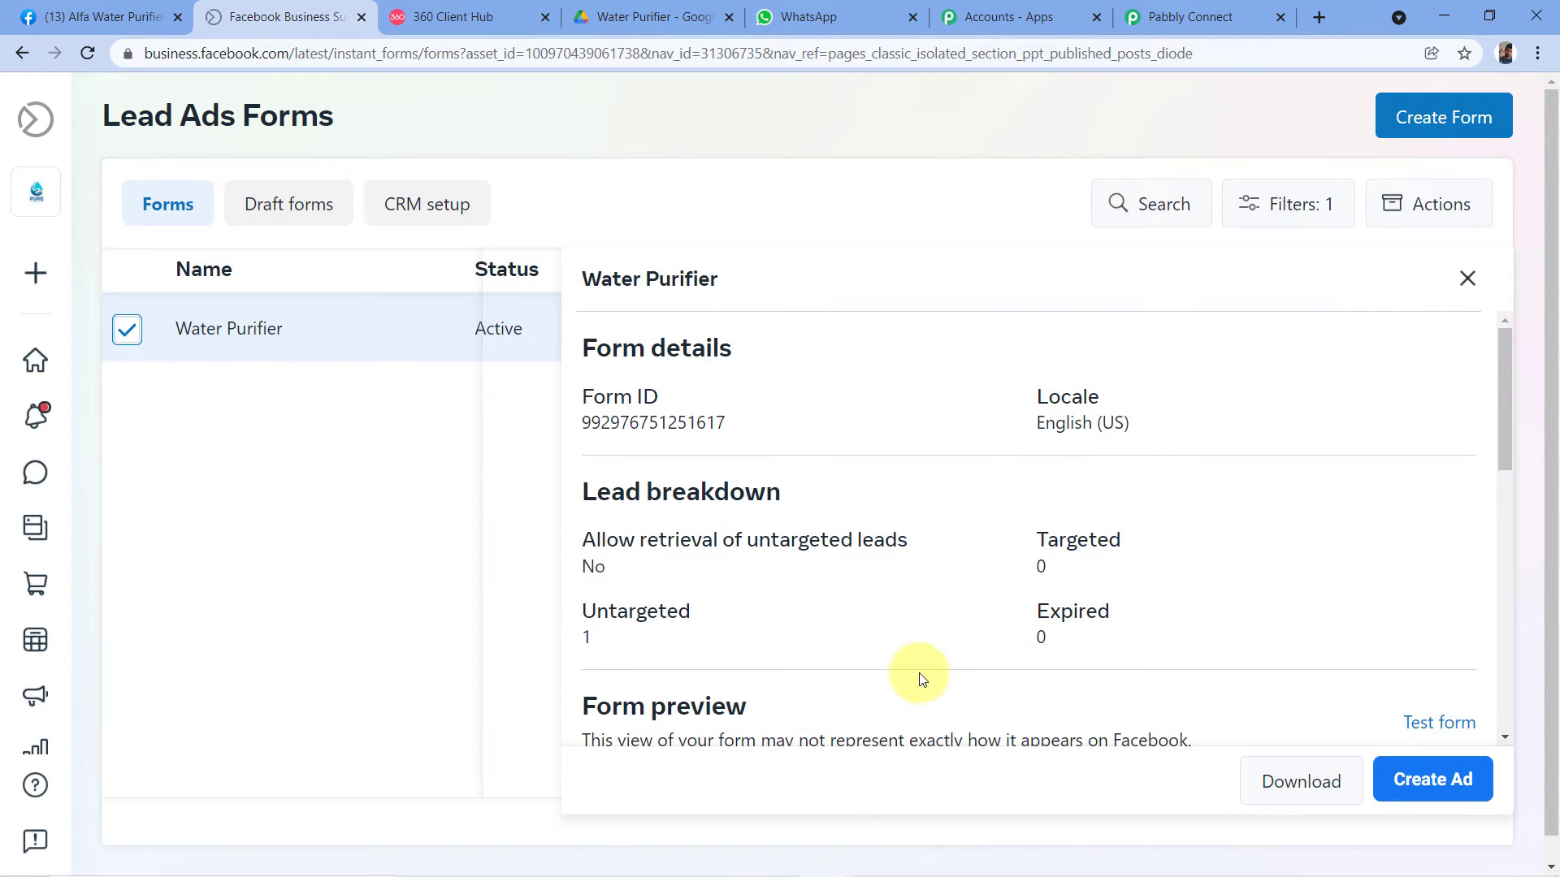
# Step: Open the Water Purifier form's test version and submit a test lead with the lead's full name, phone number and email
pyautogui.scroll(-3, 1233, 431)
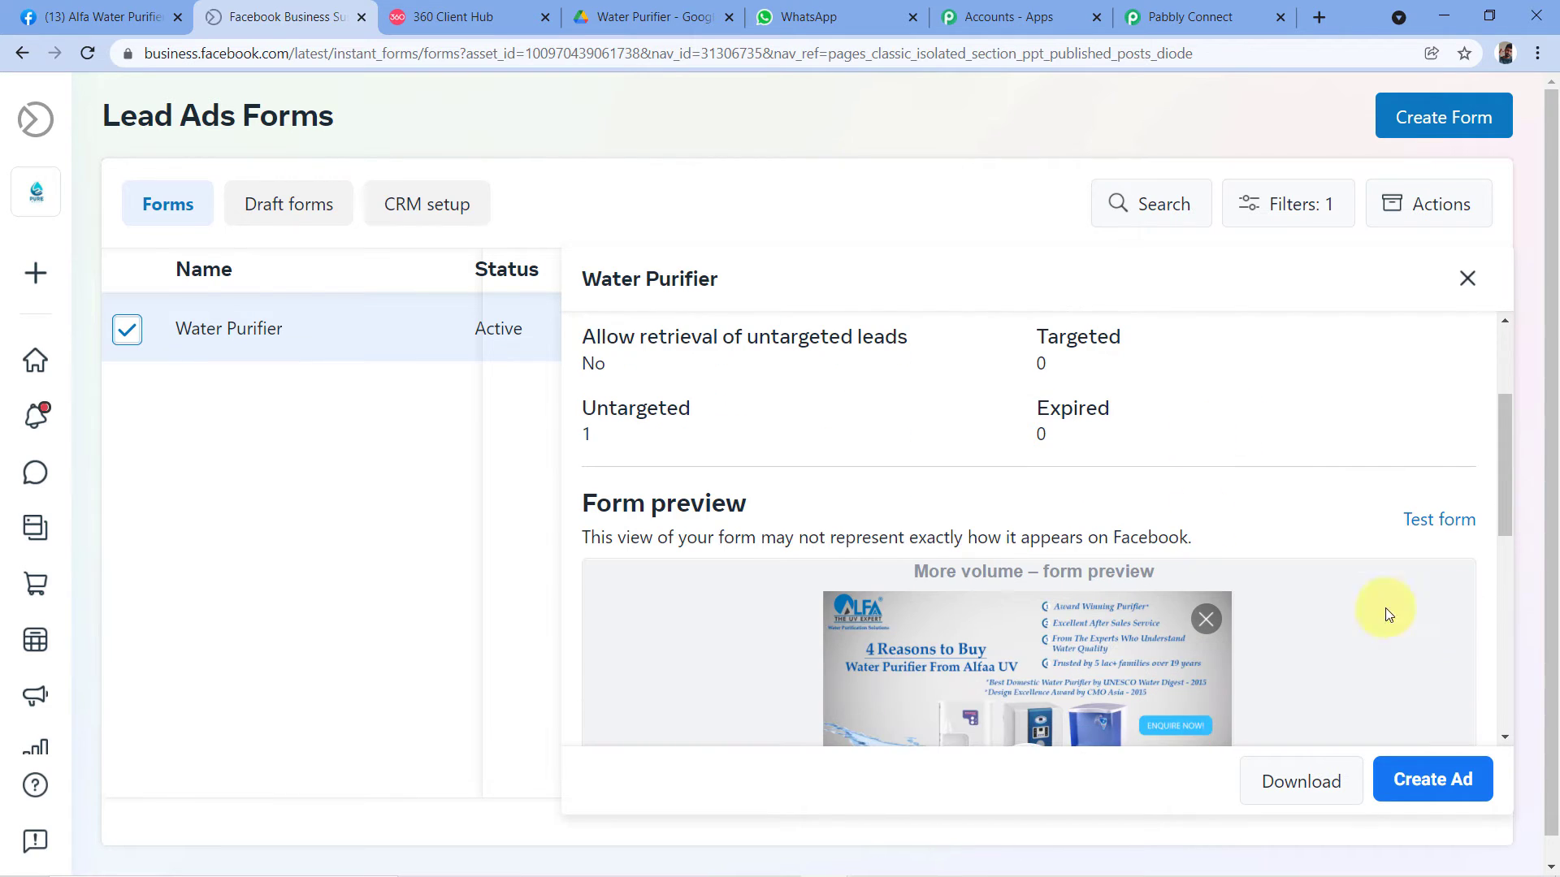
pyautogui.click(1439, 521)
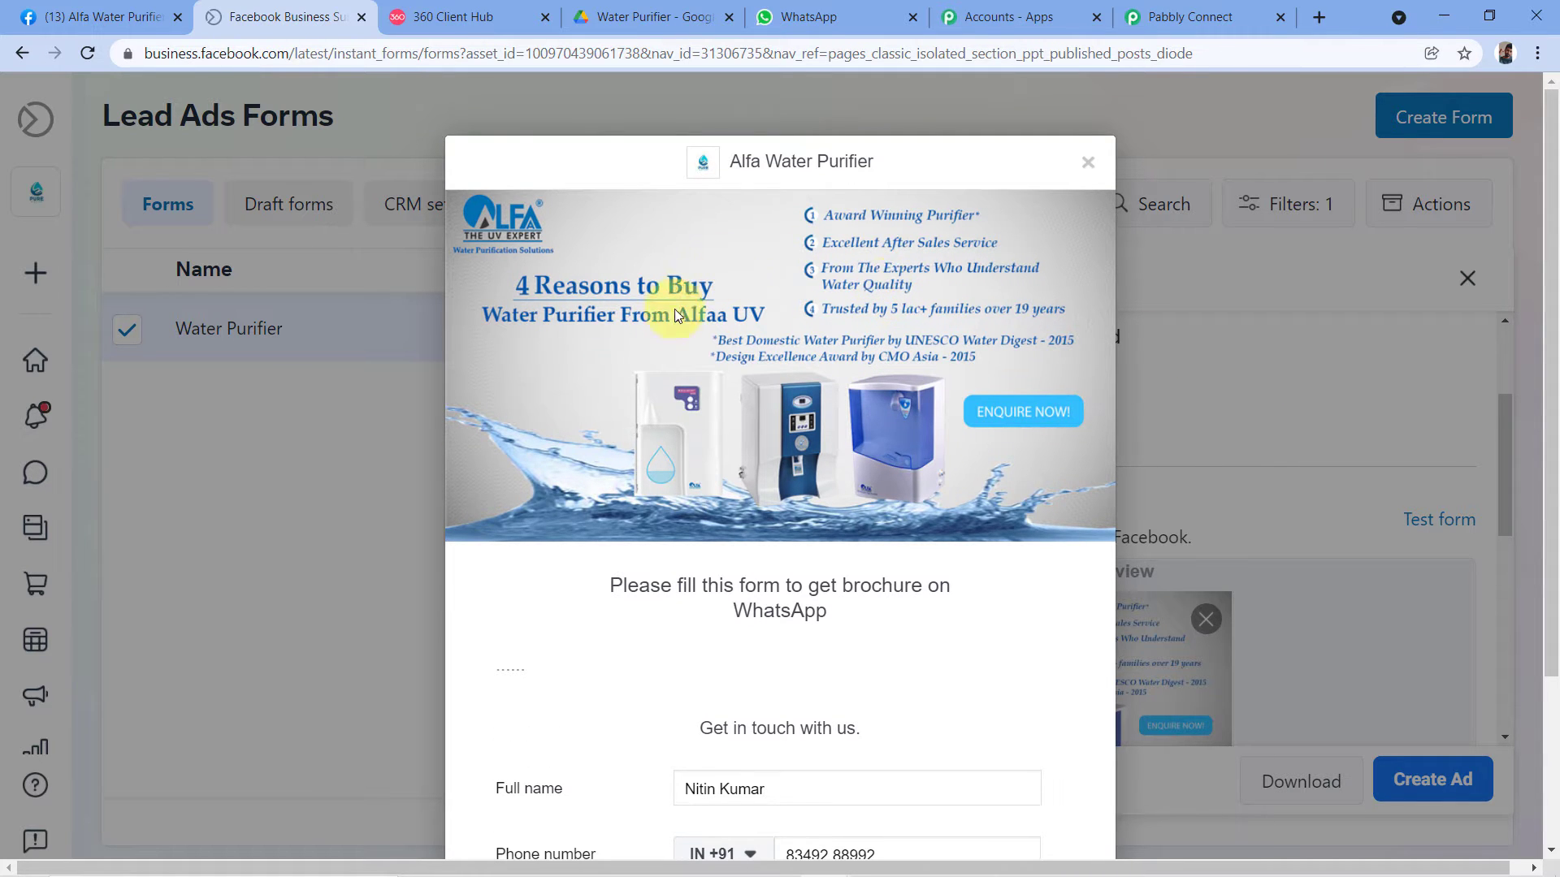
pyautogui.scroll(-3, 675, 370)
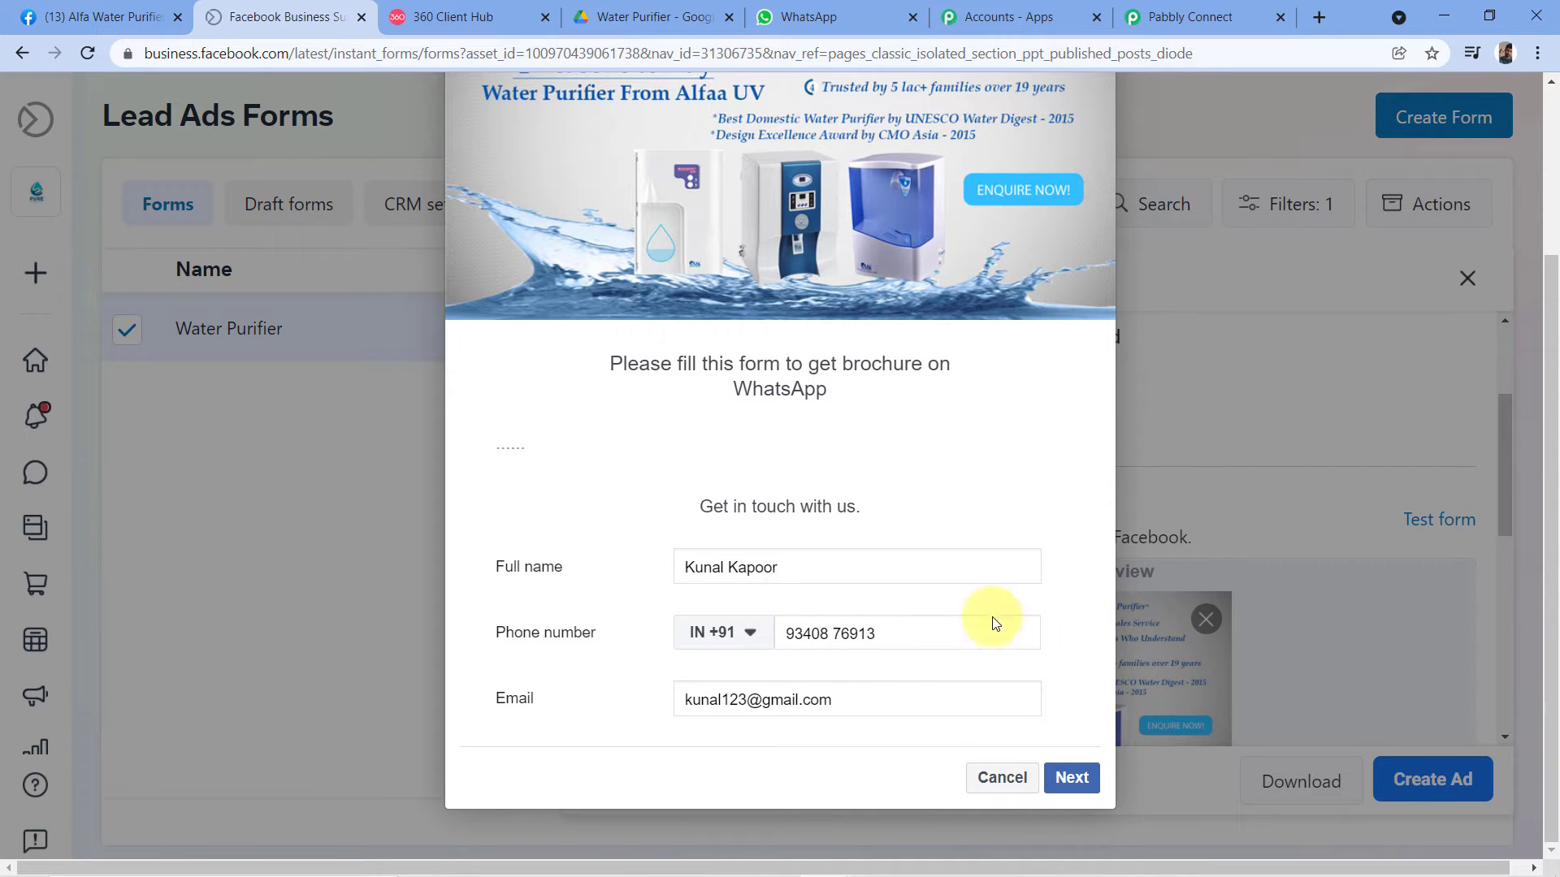
pyautogui.click(1072, 780)
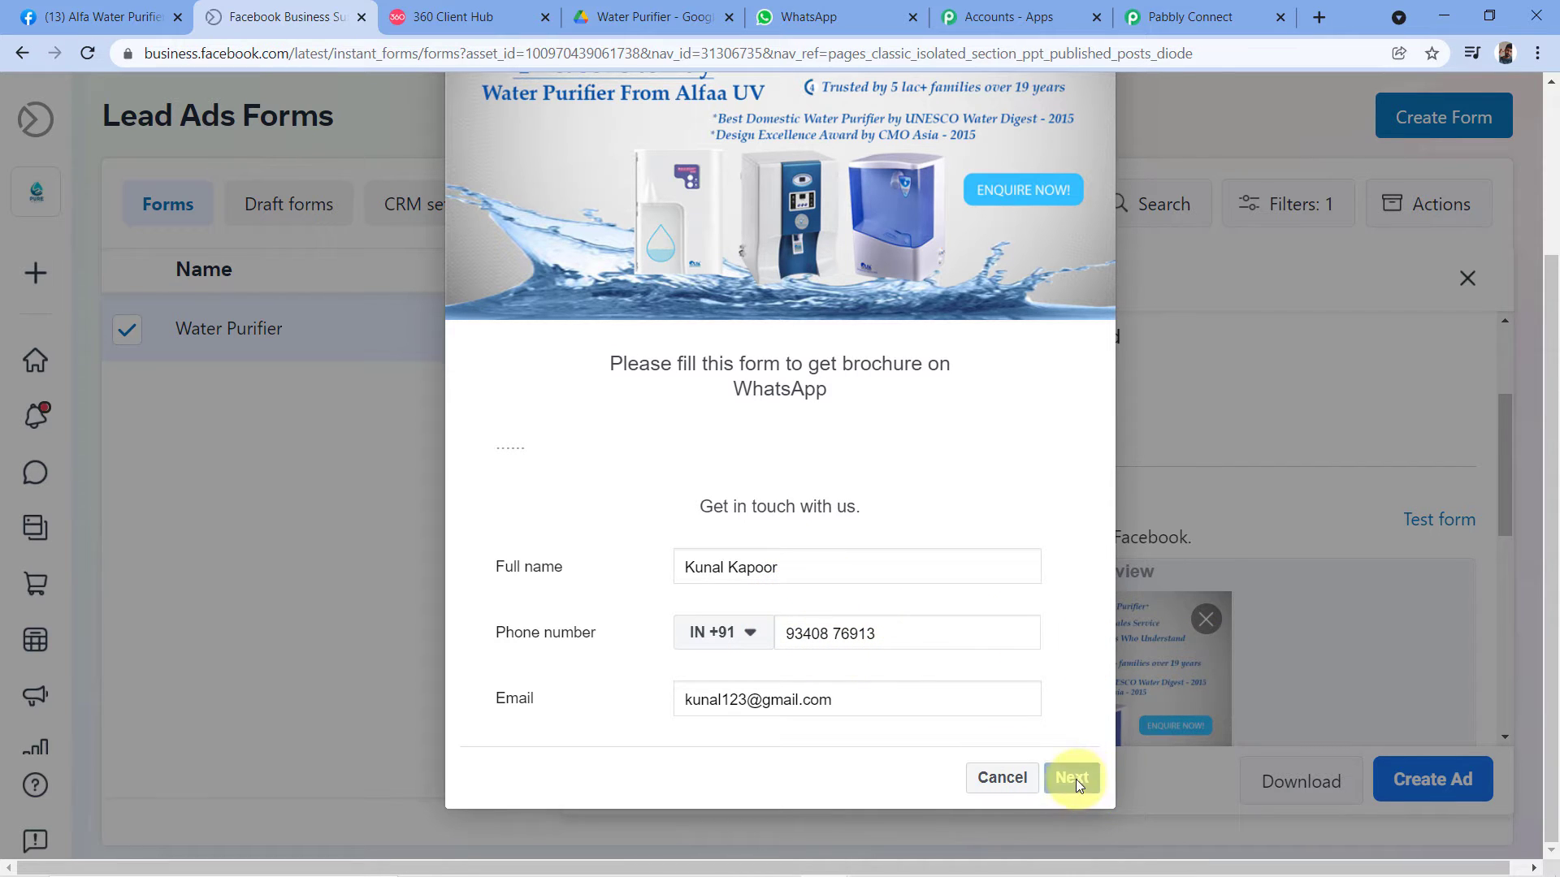
pyautogui.click(1059, 742)
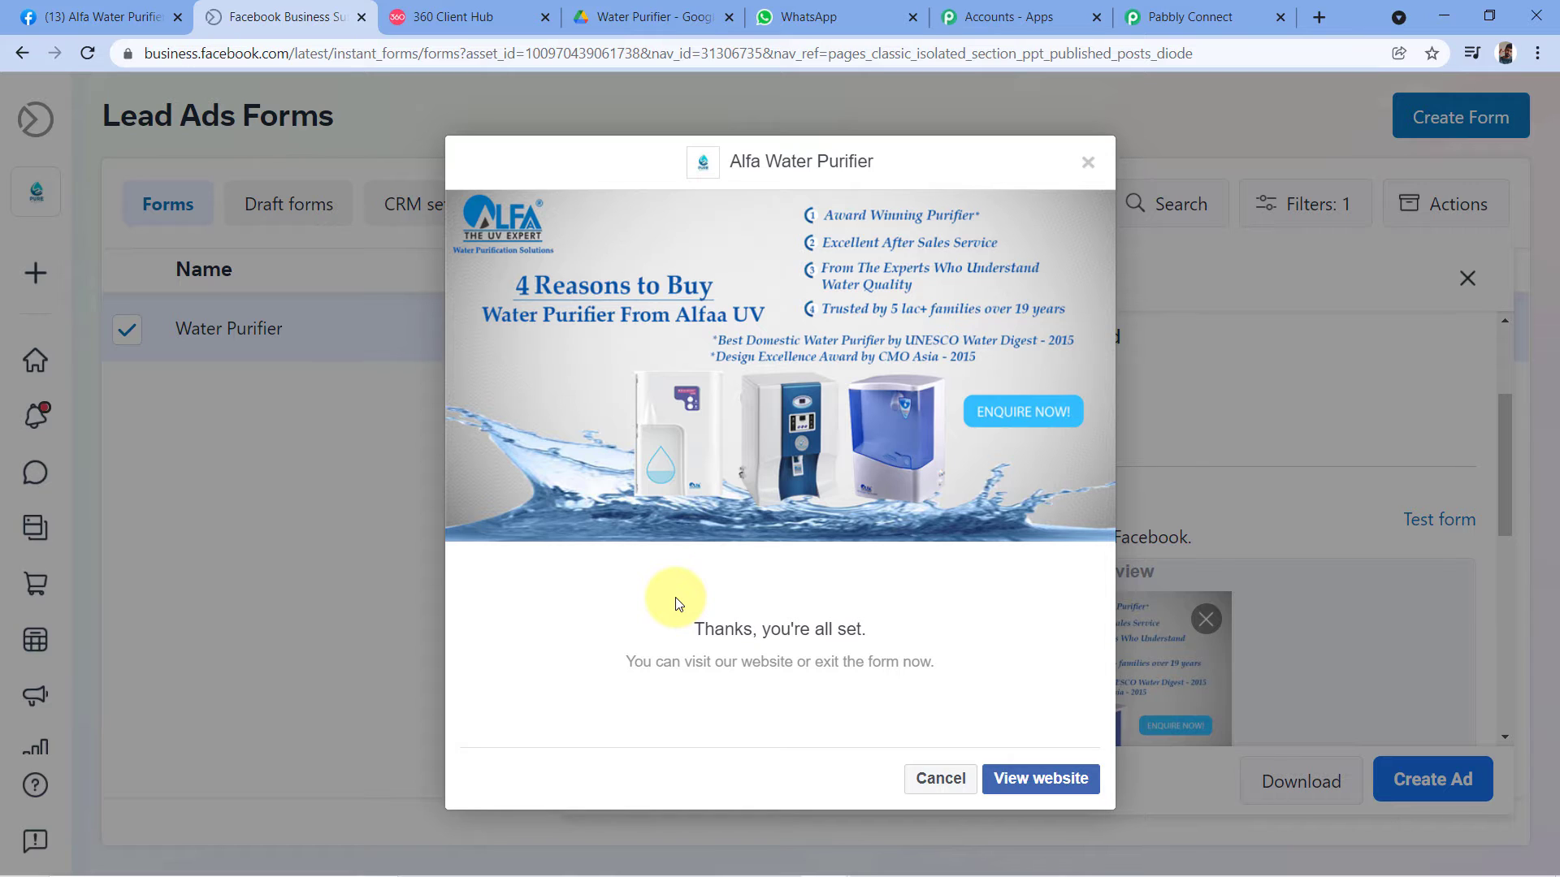
# Step: Back in Pabbly Connect, save the Facebook Lead Ads trigger and send a test request to capture the submitted lead
pyautogui.click(1208, 10)
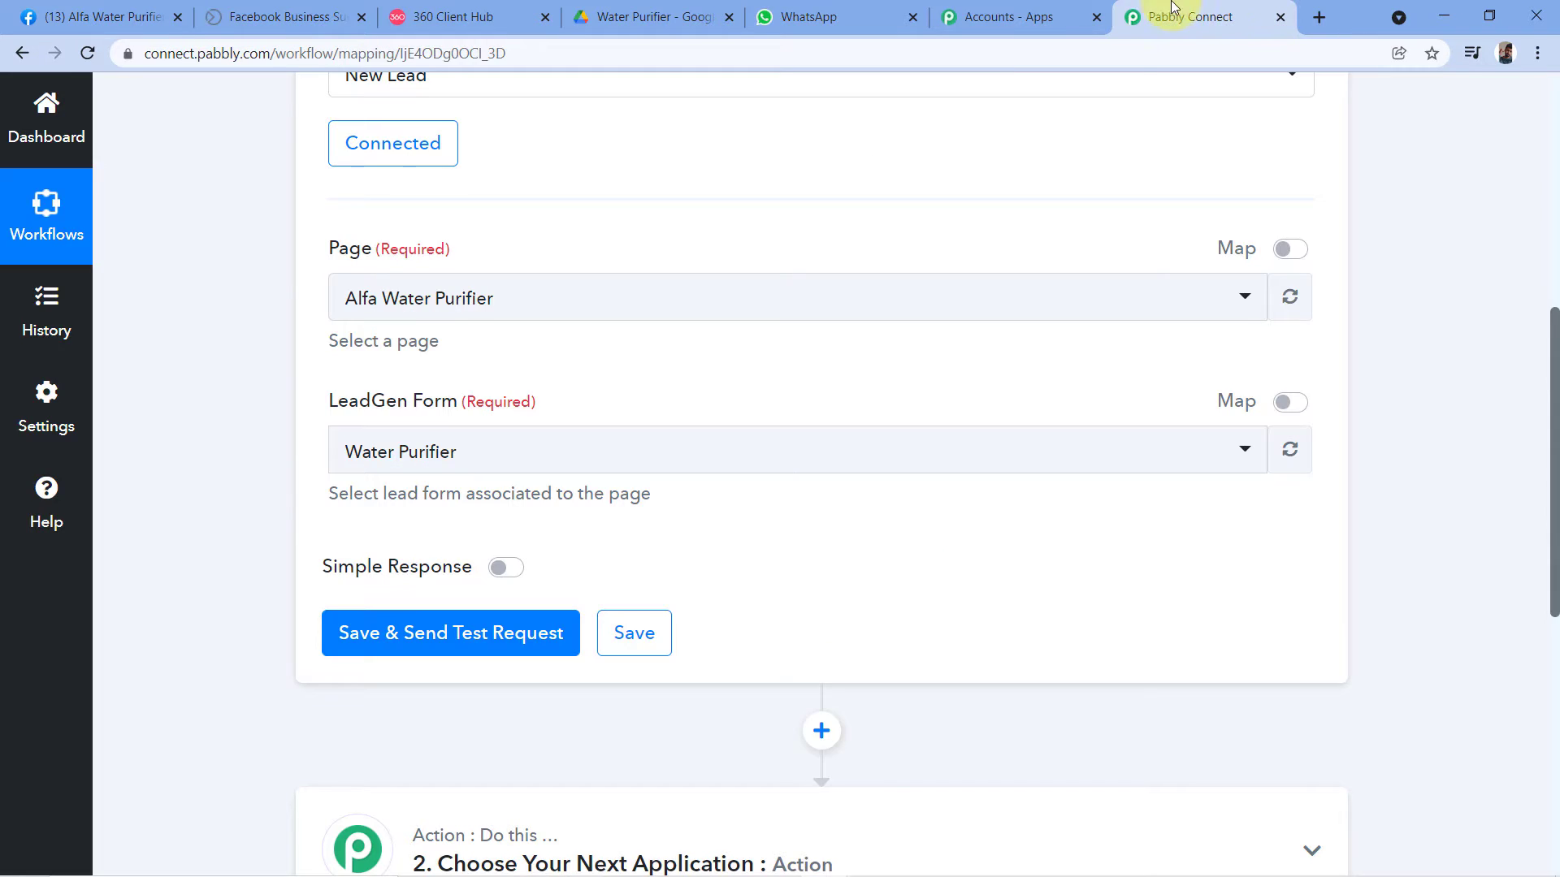
pyautogui.click(456, 648)
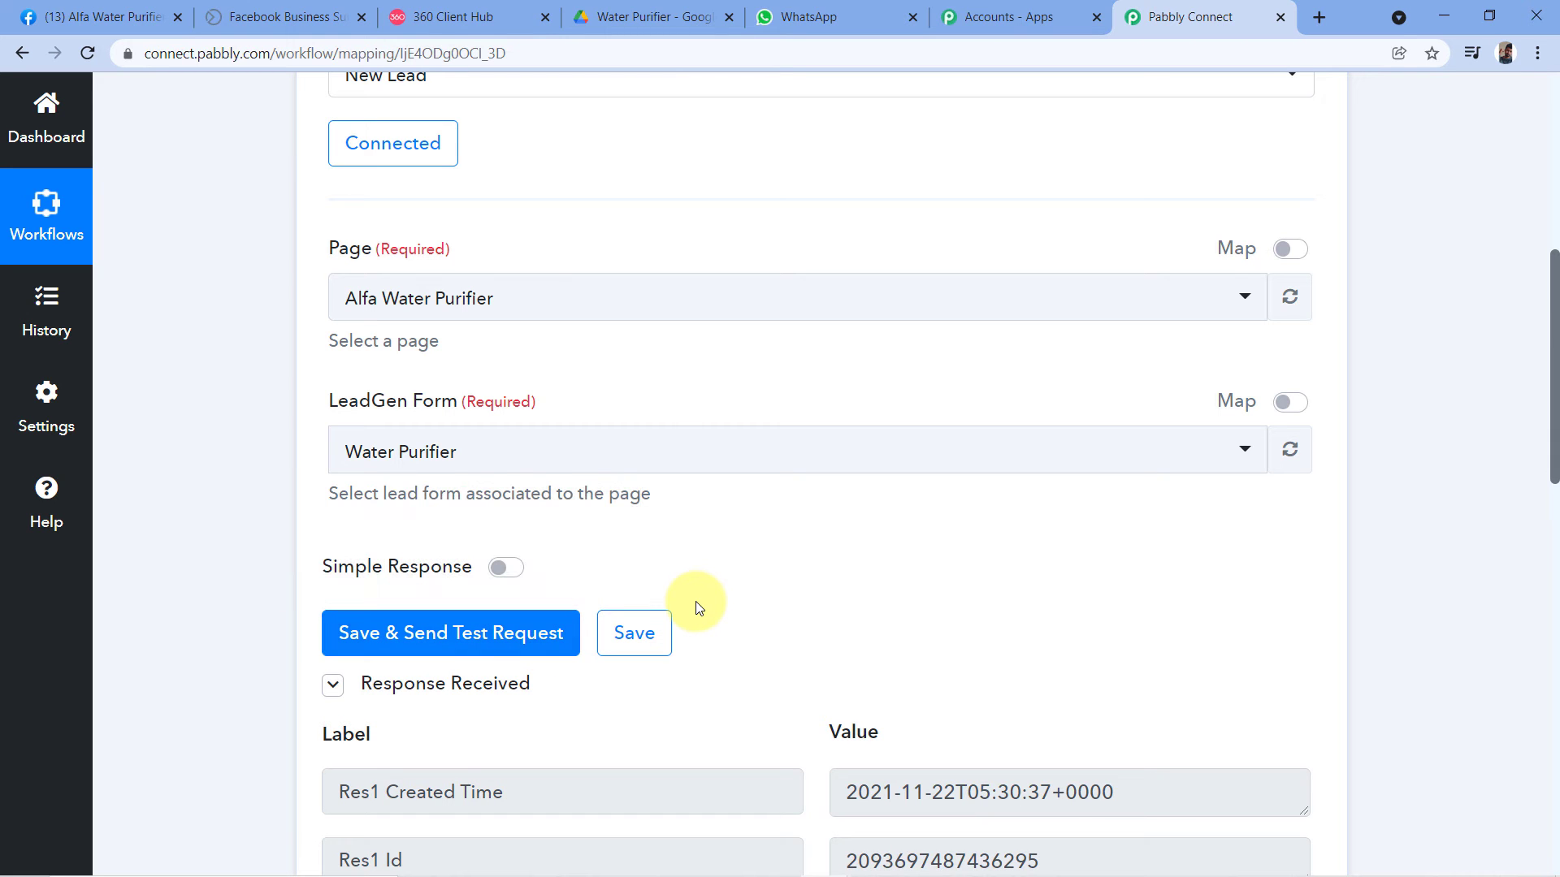
pyautogui.scroll(-2, 699, 605)
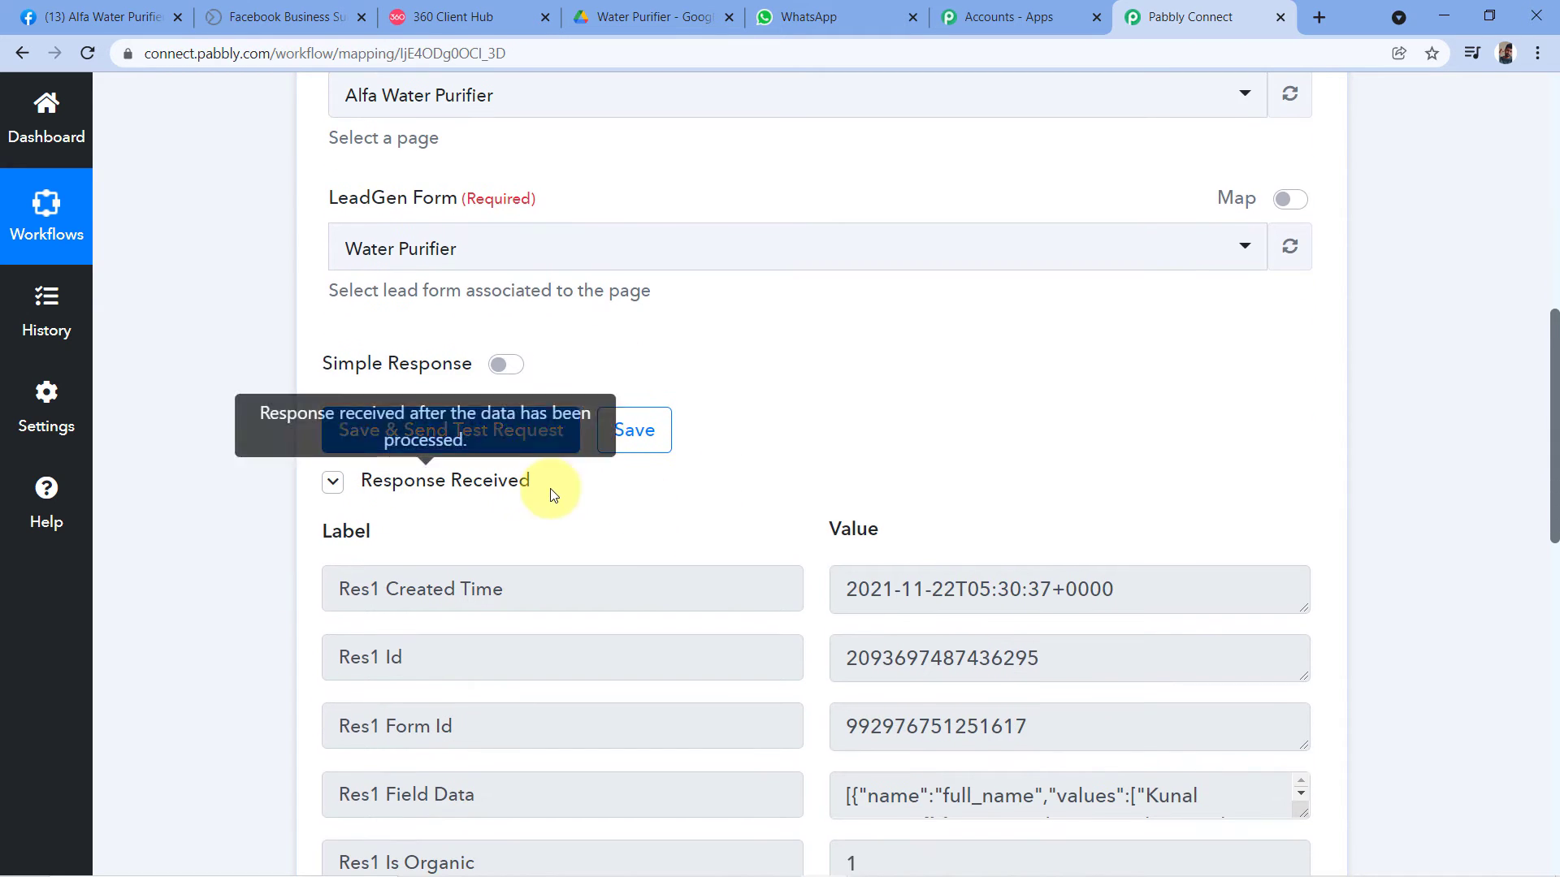
pyautogui.scroll(-5, 845, 431)
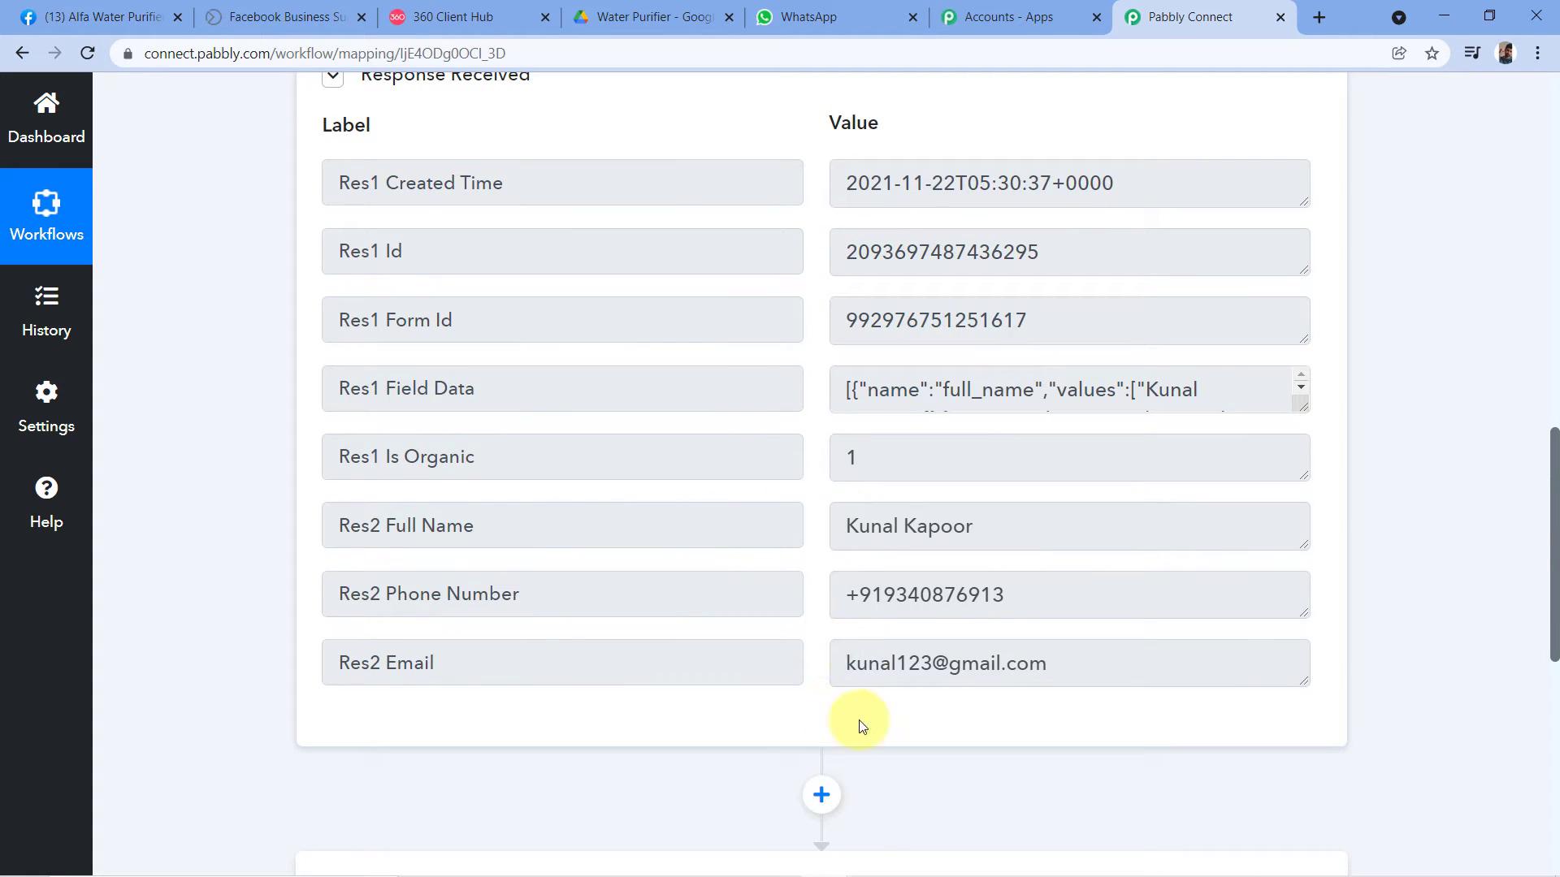
# Step: Check the full name, phone number and email in the trigger response against the lead submitted in Facebook Business Suite
pyautogui.click(286, 16)
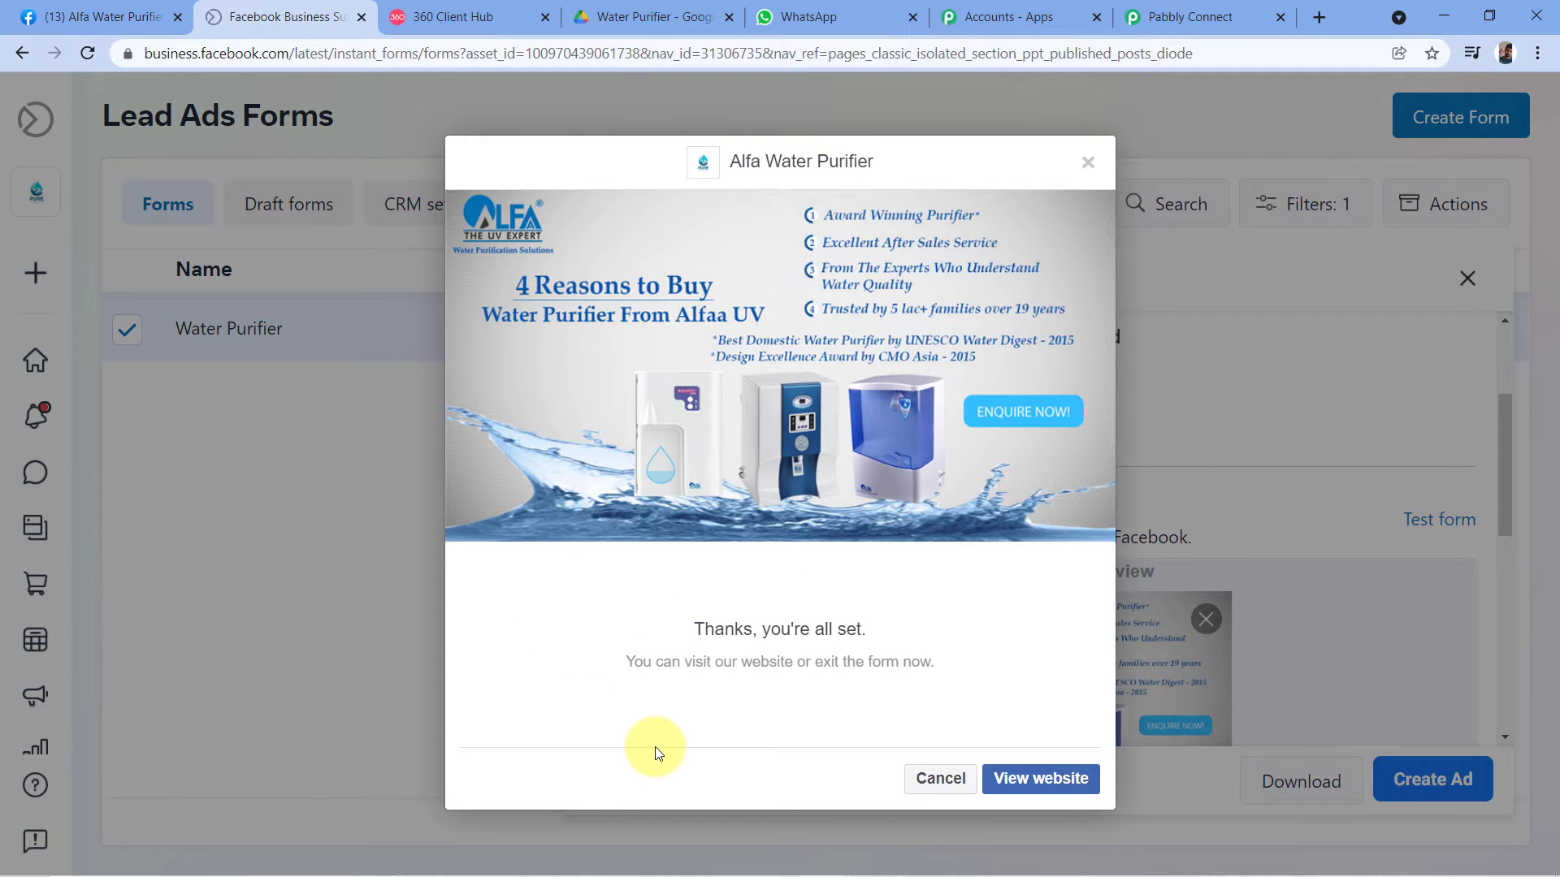
pyautogui.click(1202, 16)
pyautogui.click(1018, 529)
pyautogui.click(847, 599)
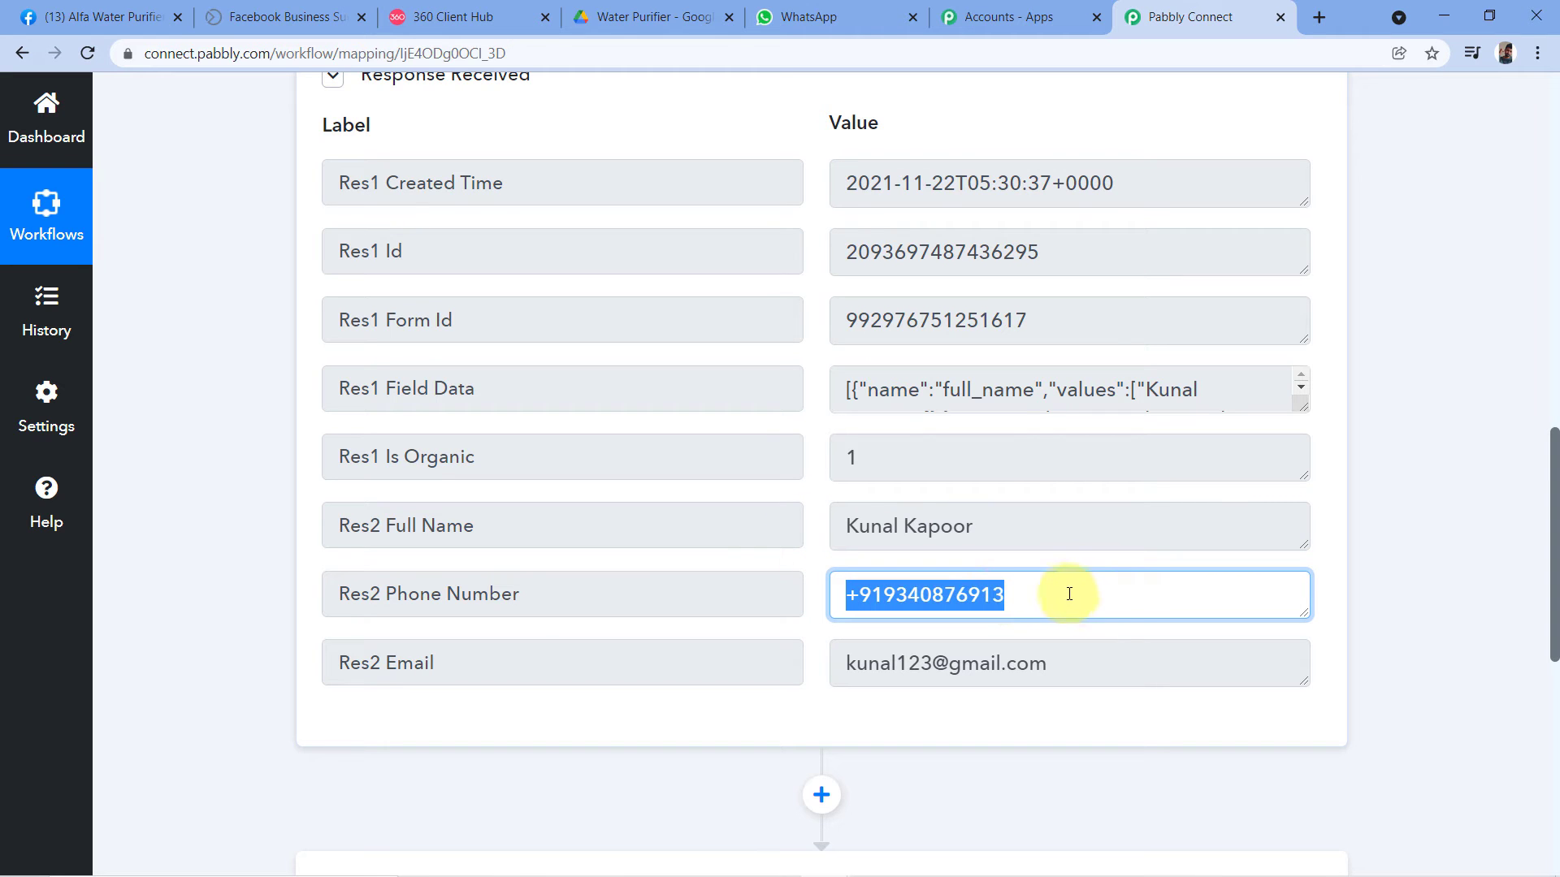
pyautogui.click(836, 681)
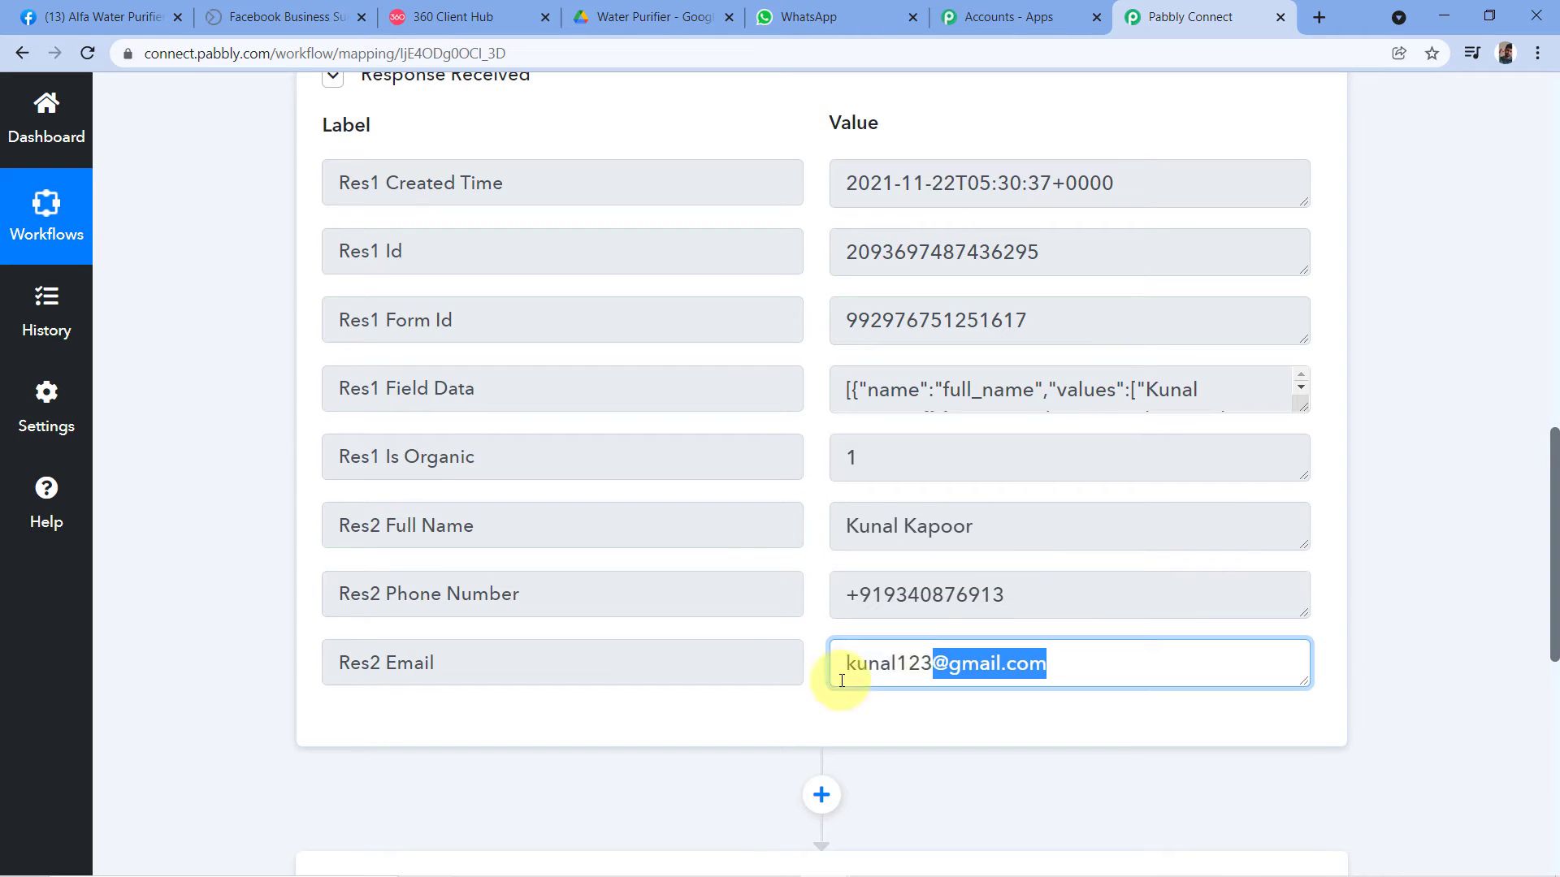
pyautogui.click(815, 567)
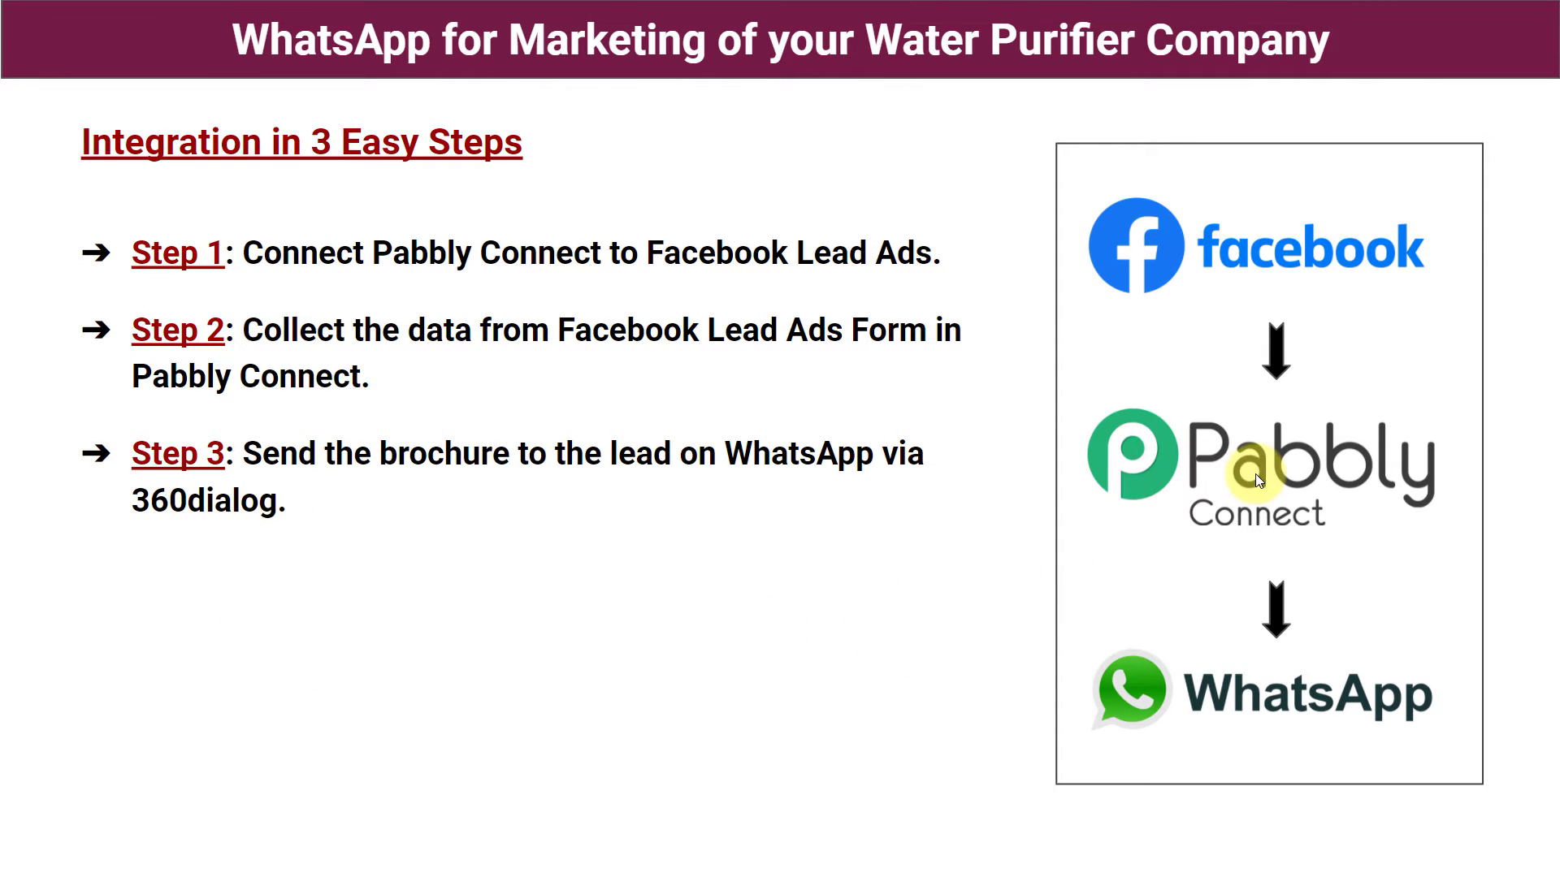
pyautogui.hotkey('alt', 'Tab')
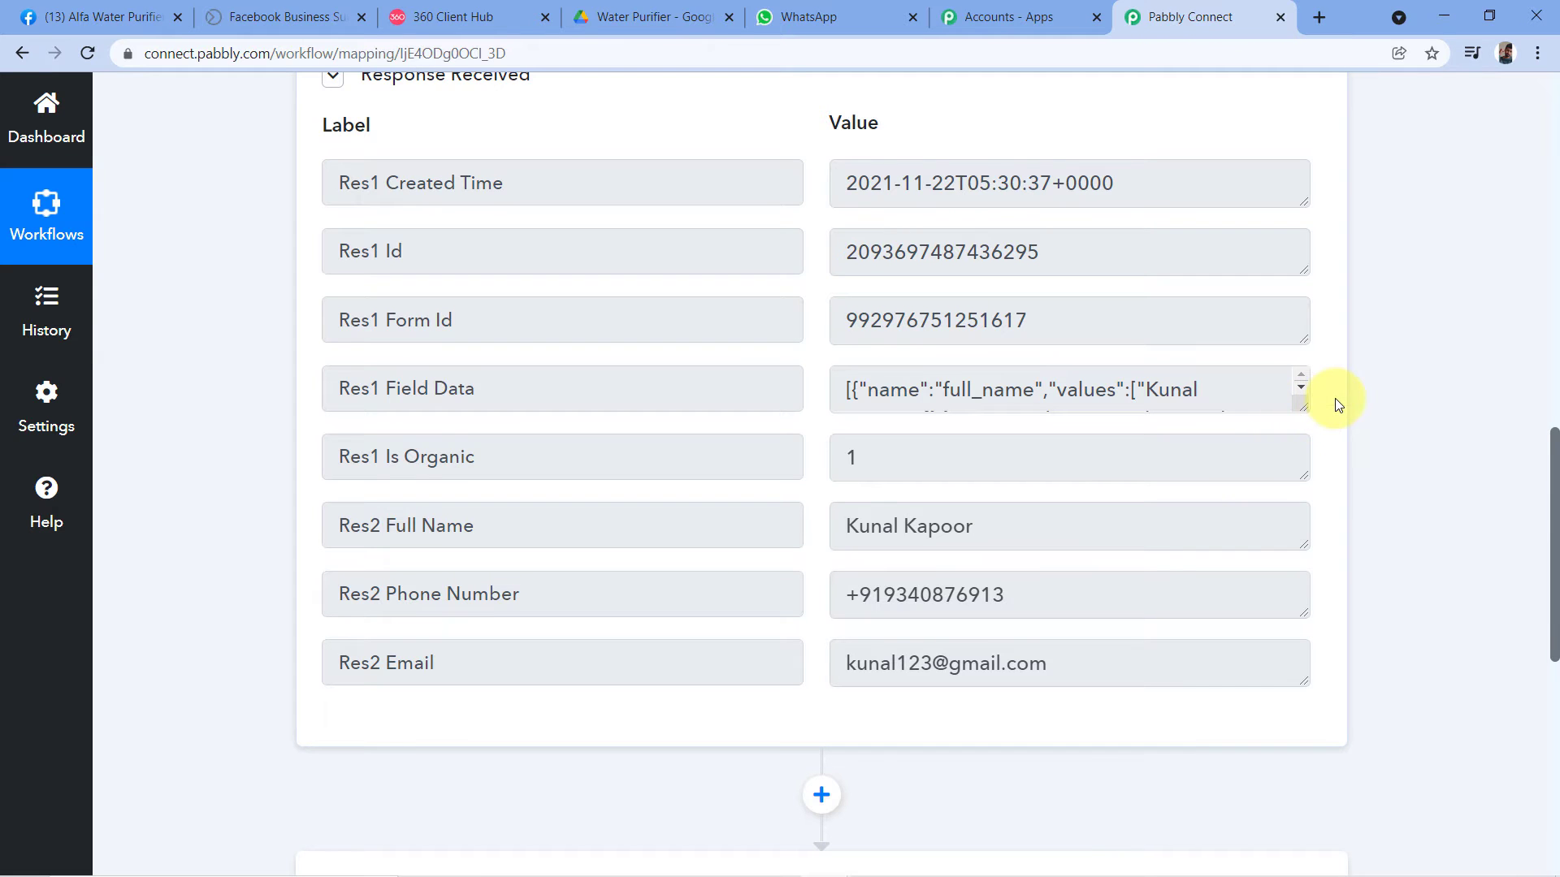
# Step: Find "360" among the apps for workflow step 2 and choose WhatsApp by 360Dialog as the action app
pyautogui.scroll(-5, 1333, 402)
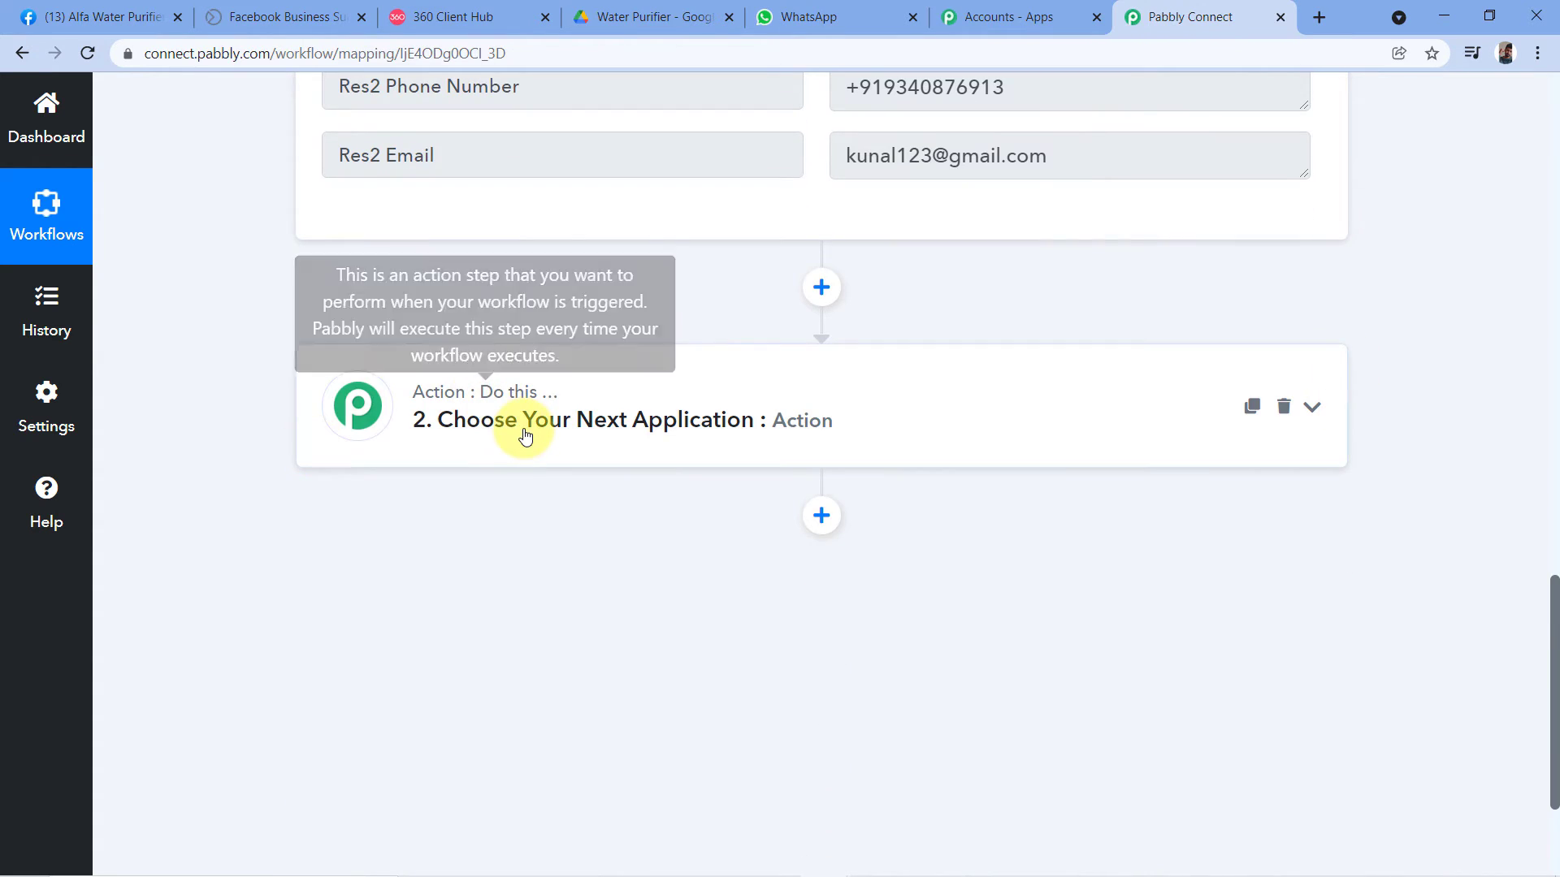
pyautogui.click(525, 435)
pyautogui.scroll(-1, 522, 411)
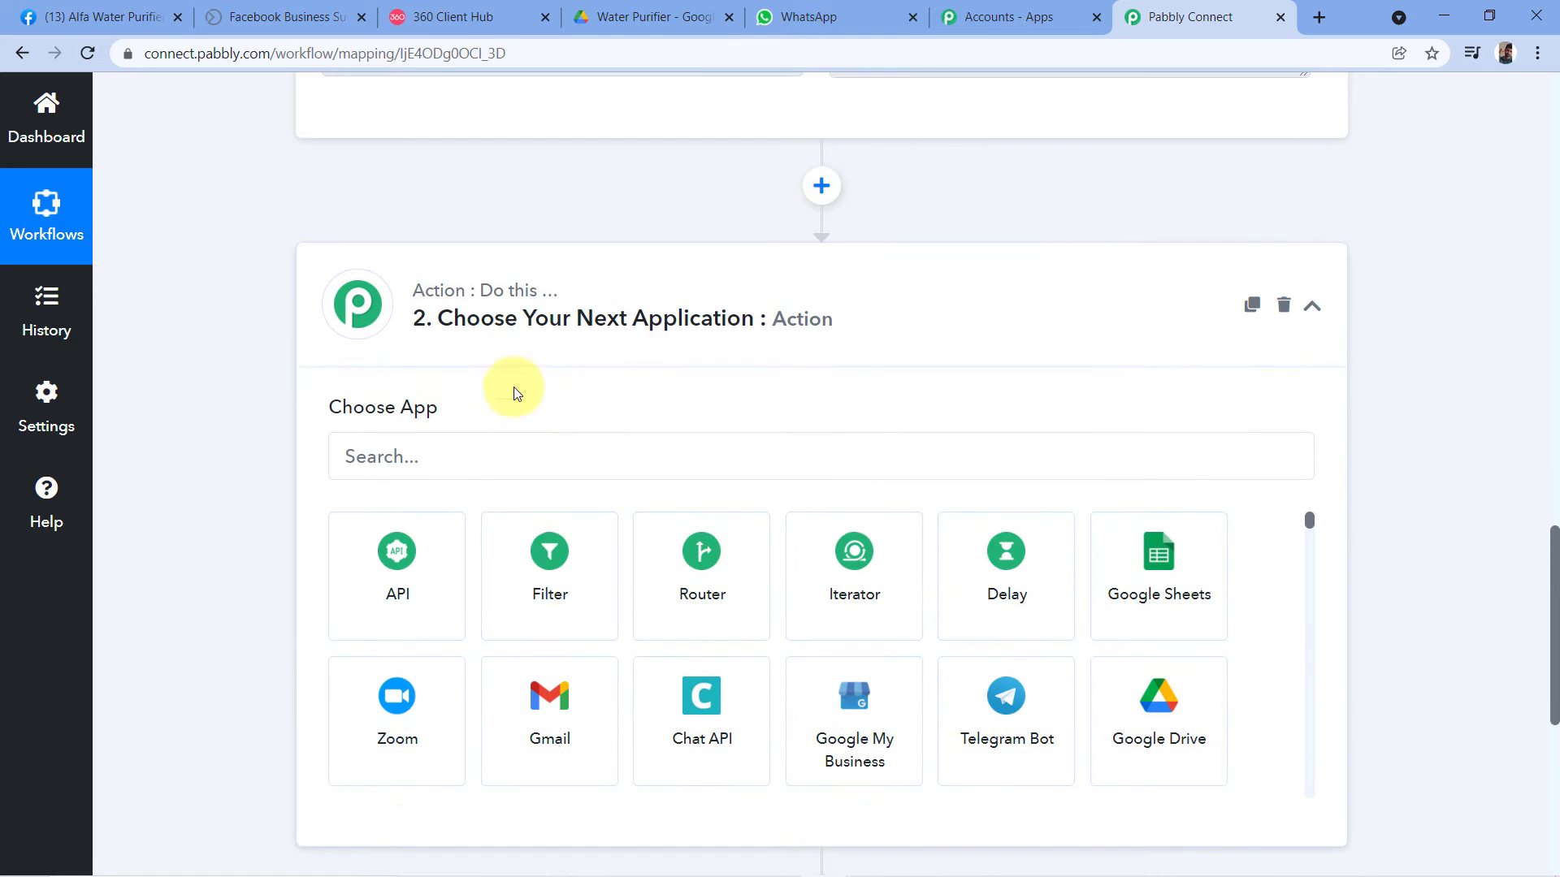
pyautogui.click(392, 446)
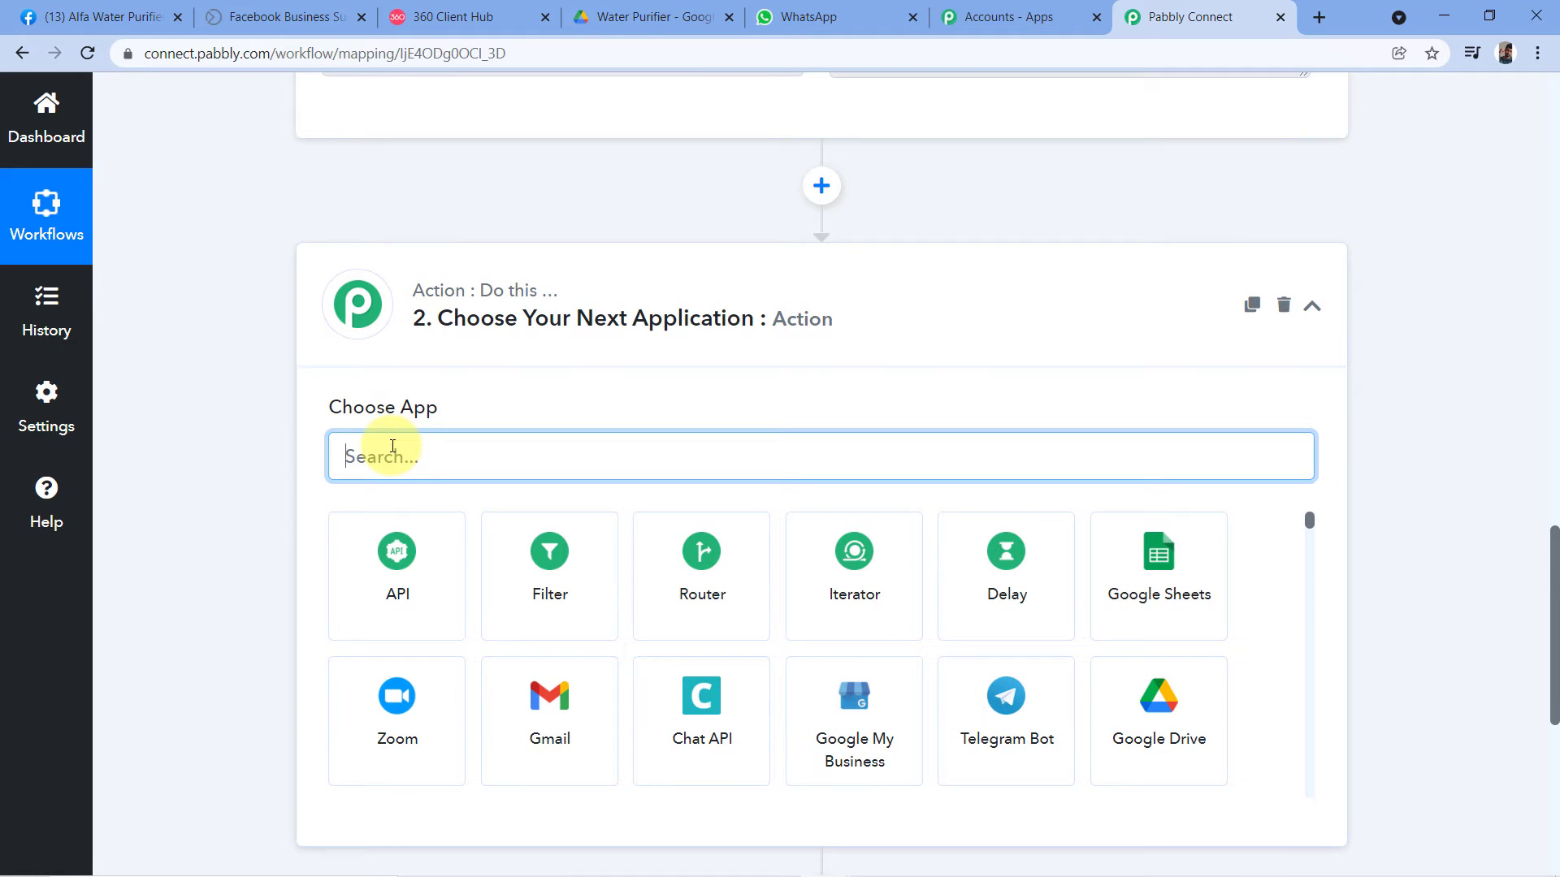
pyautogui.write('360')
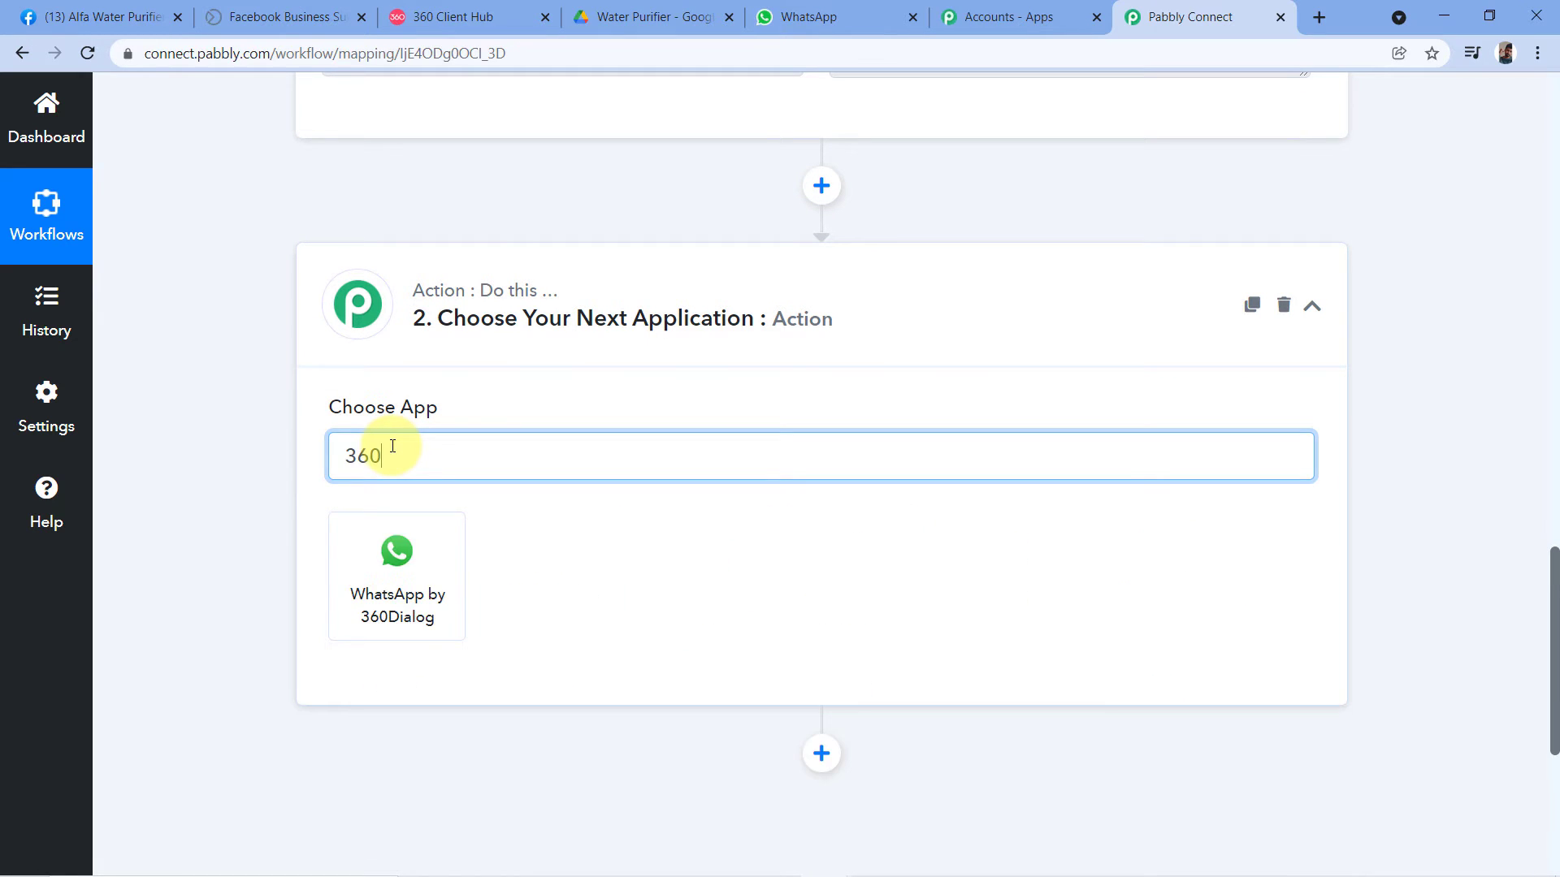
pyautogui.click(364, 545)
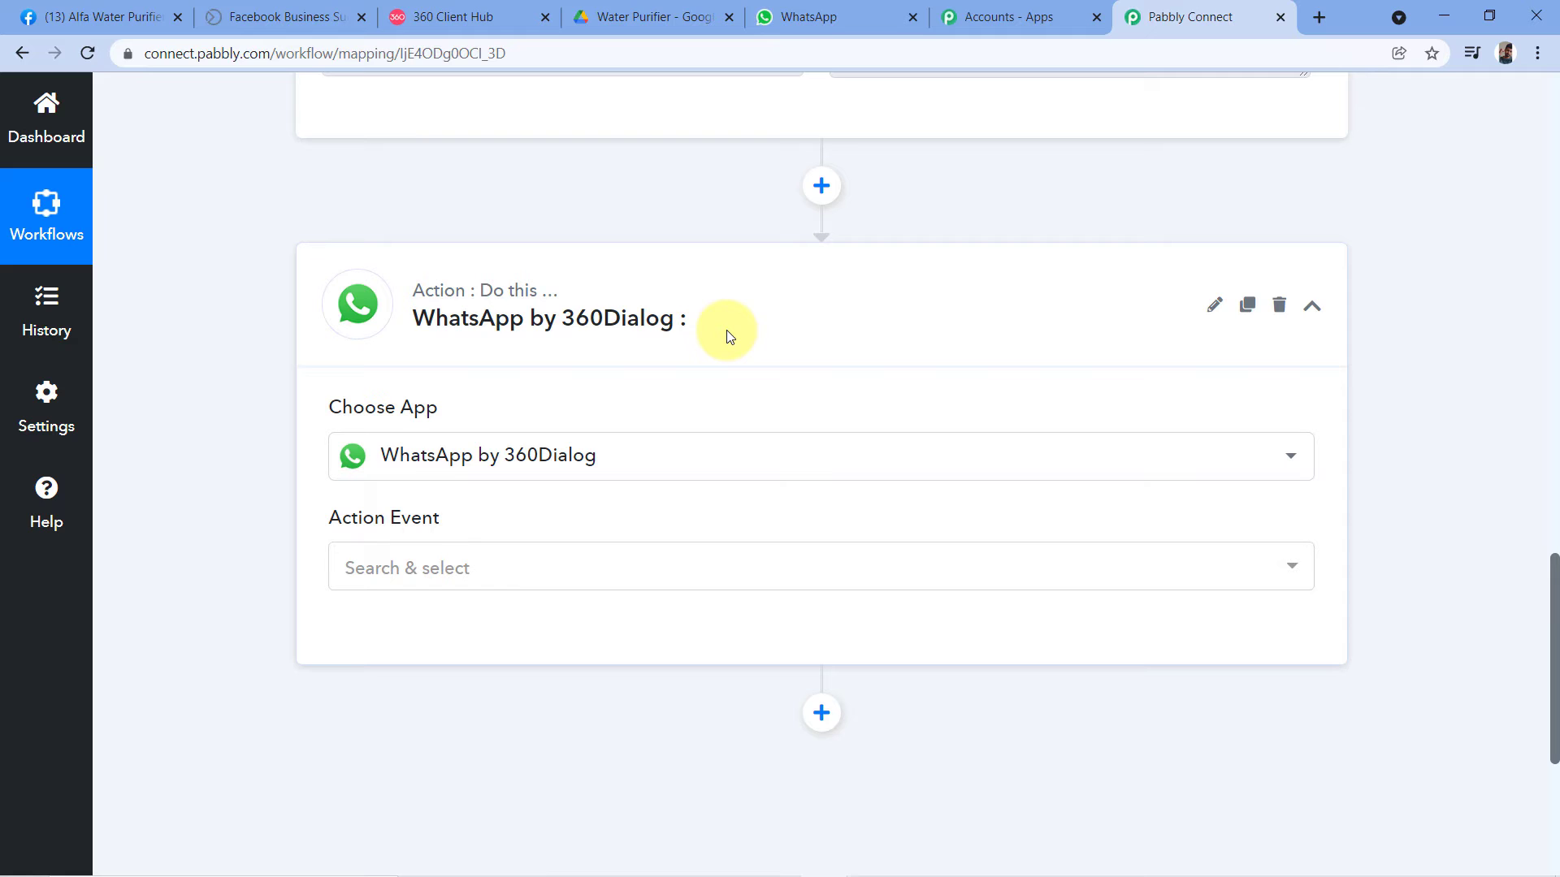
# Step: Set the action event to Send Template Message and open the WhatsApp by 360Dialog account connection settings
pyautogui.scroll(-1, 724, 334)
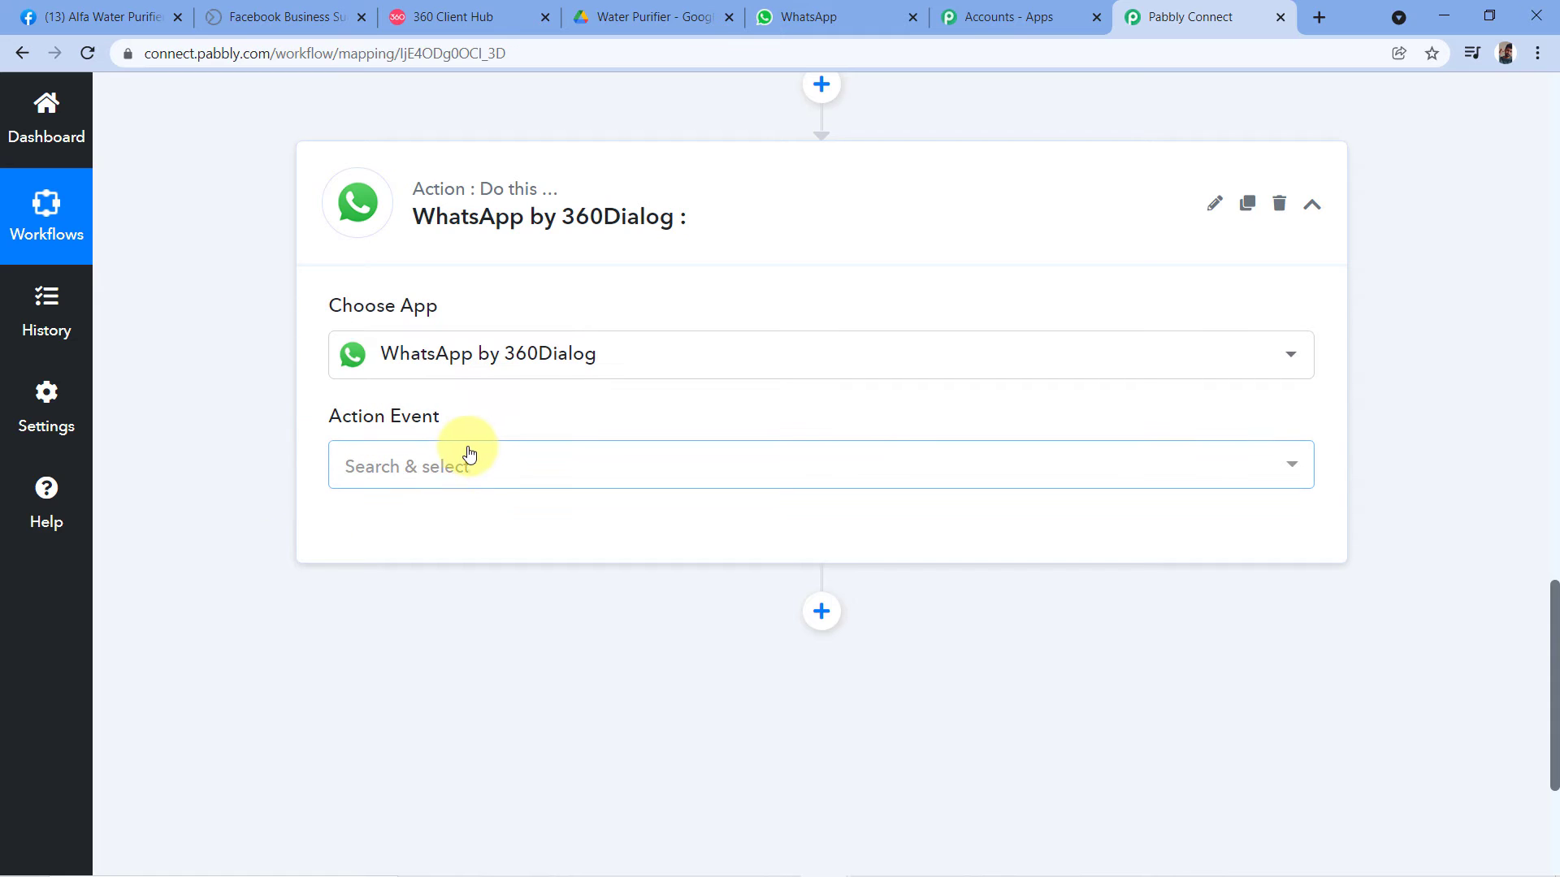
pyautogui.click(438, 463)
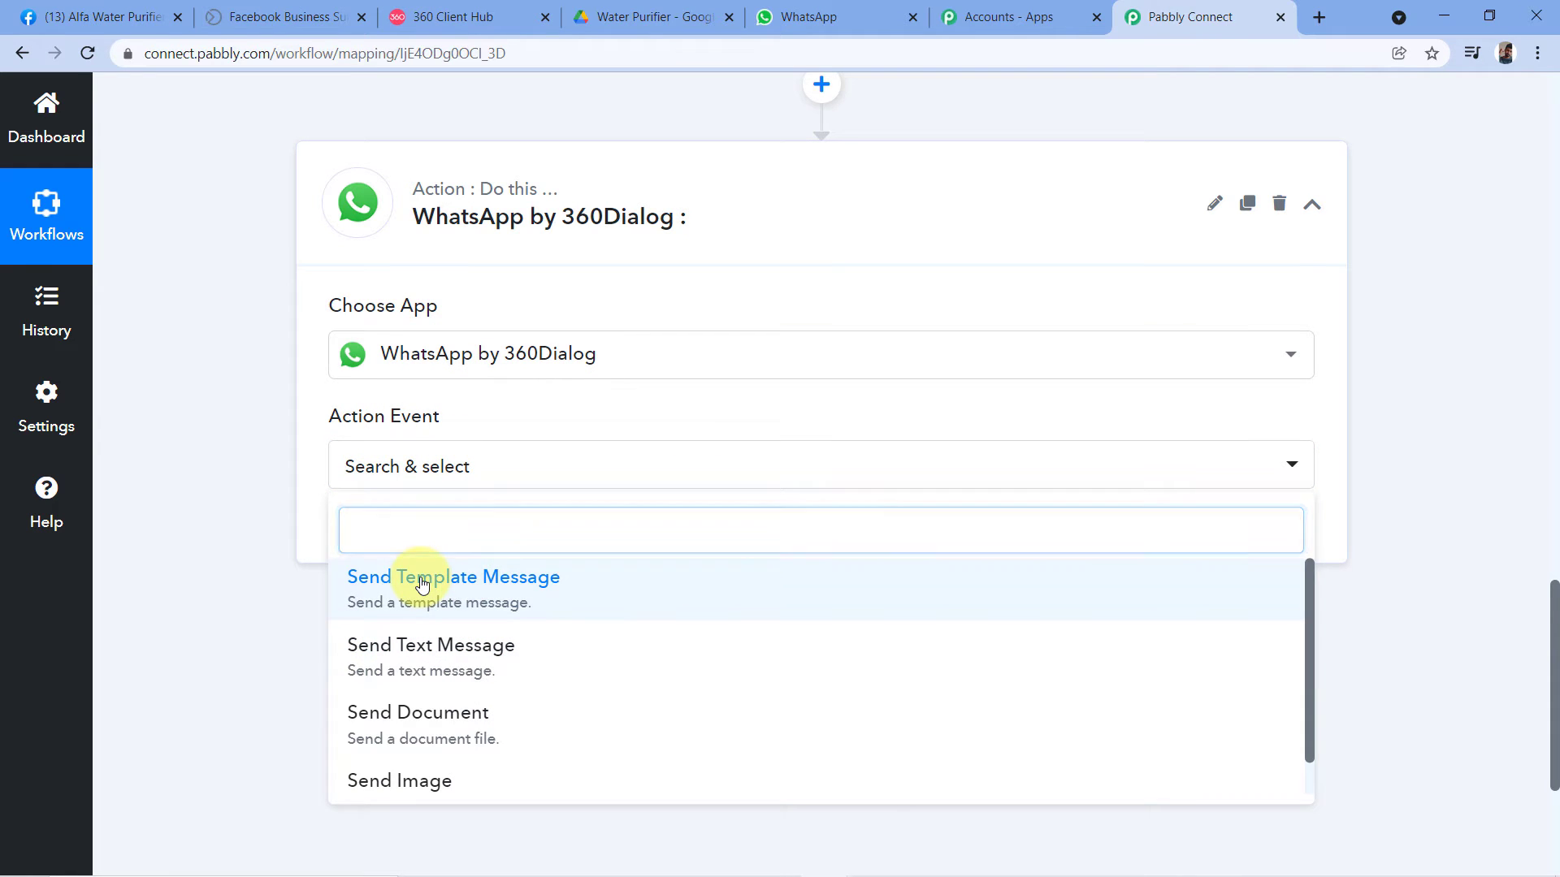
pyautogui.click(422, 585)
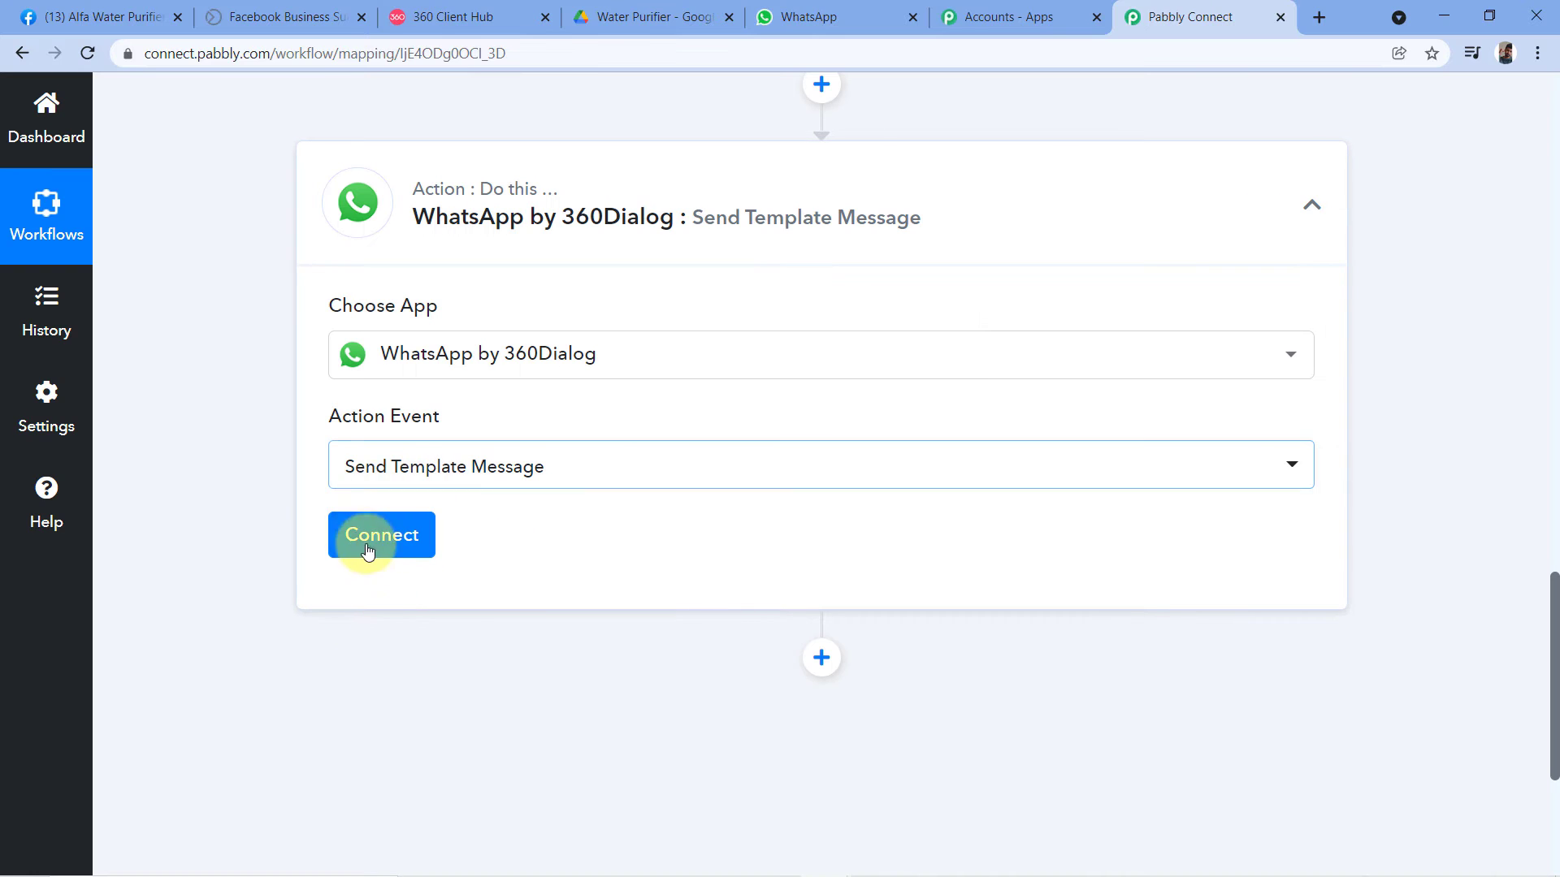
pyautogui.click(370, 536)
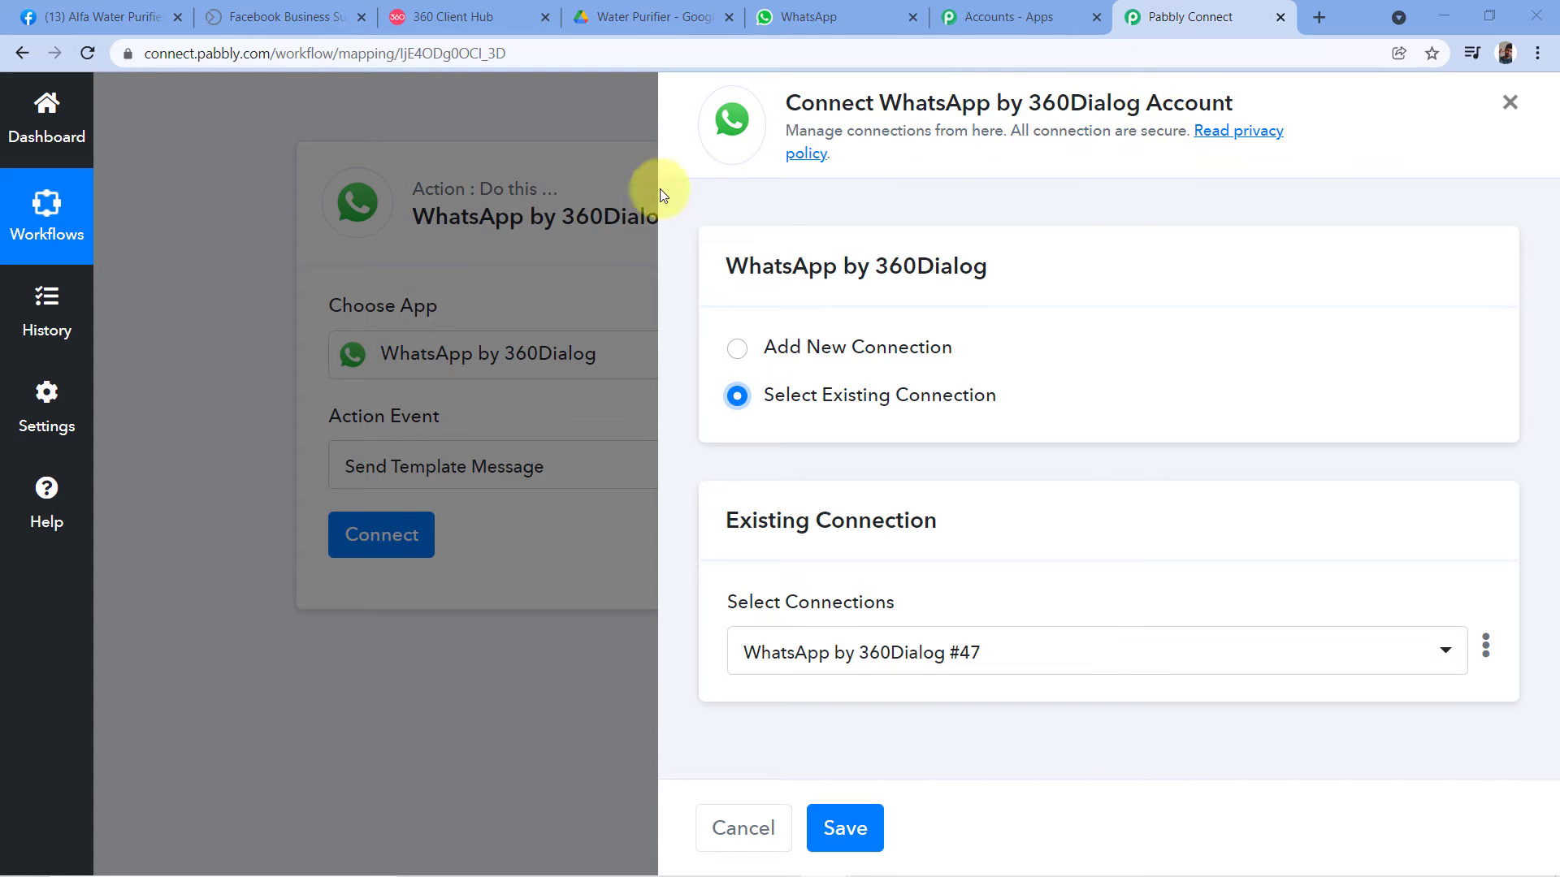
# Step: Review the API Key and Domain fields for a new connection, and look at the WhatsApp Accounts page in 360 Client Hub
pyautogui.click(736, 348)
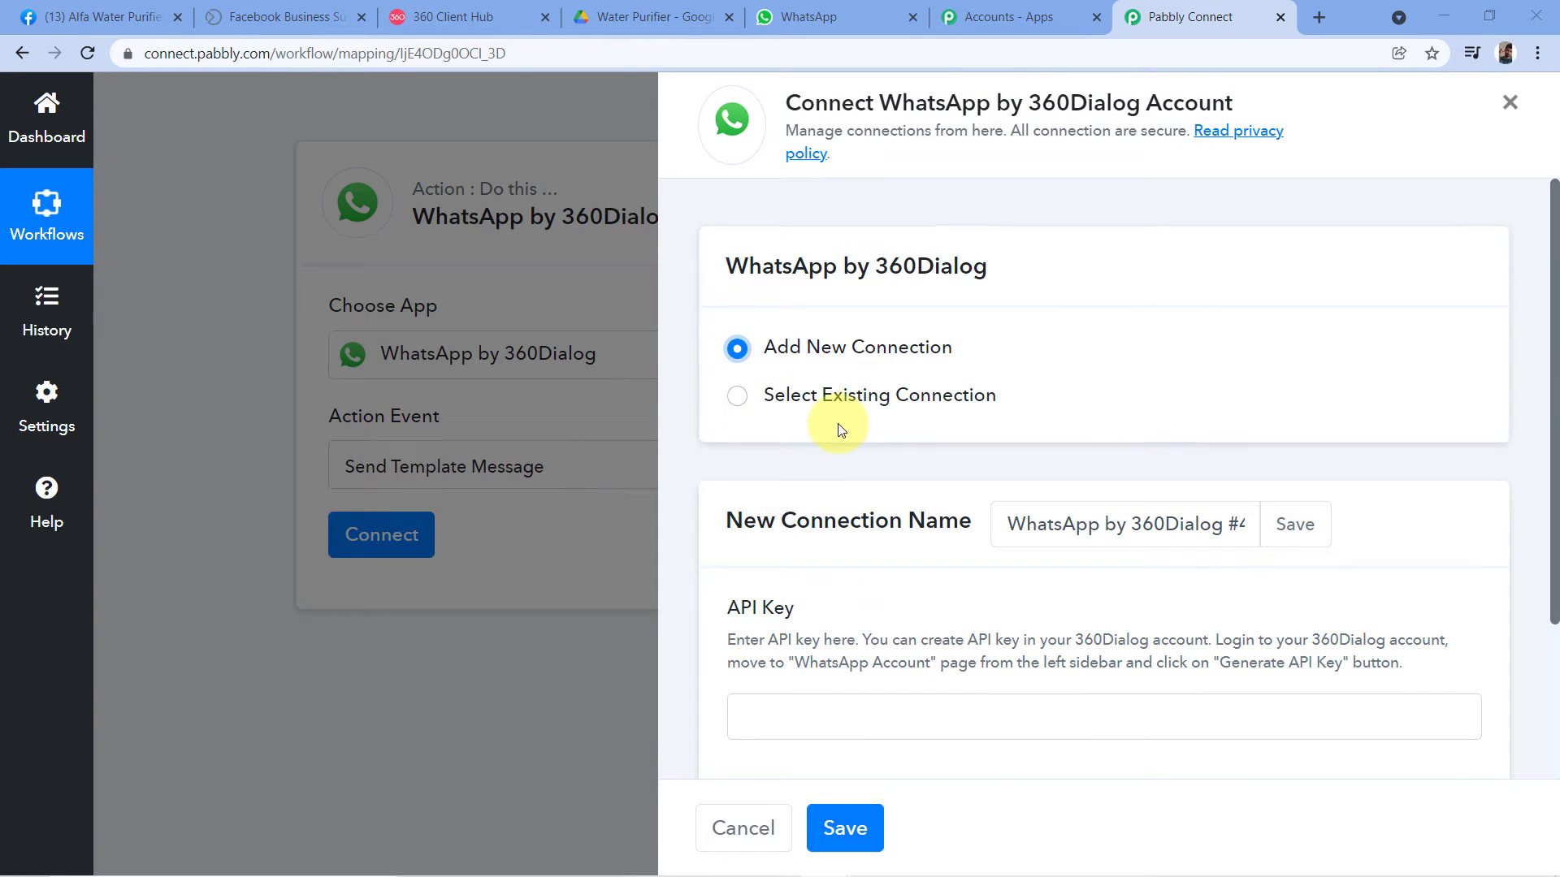
pyautogui.scroll(-2, 821, 398)
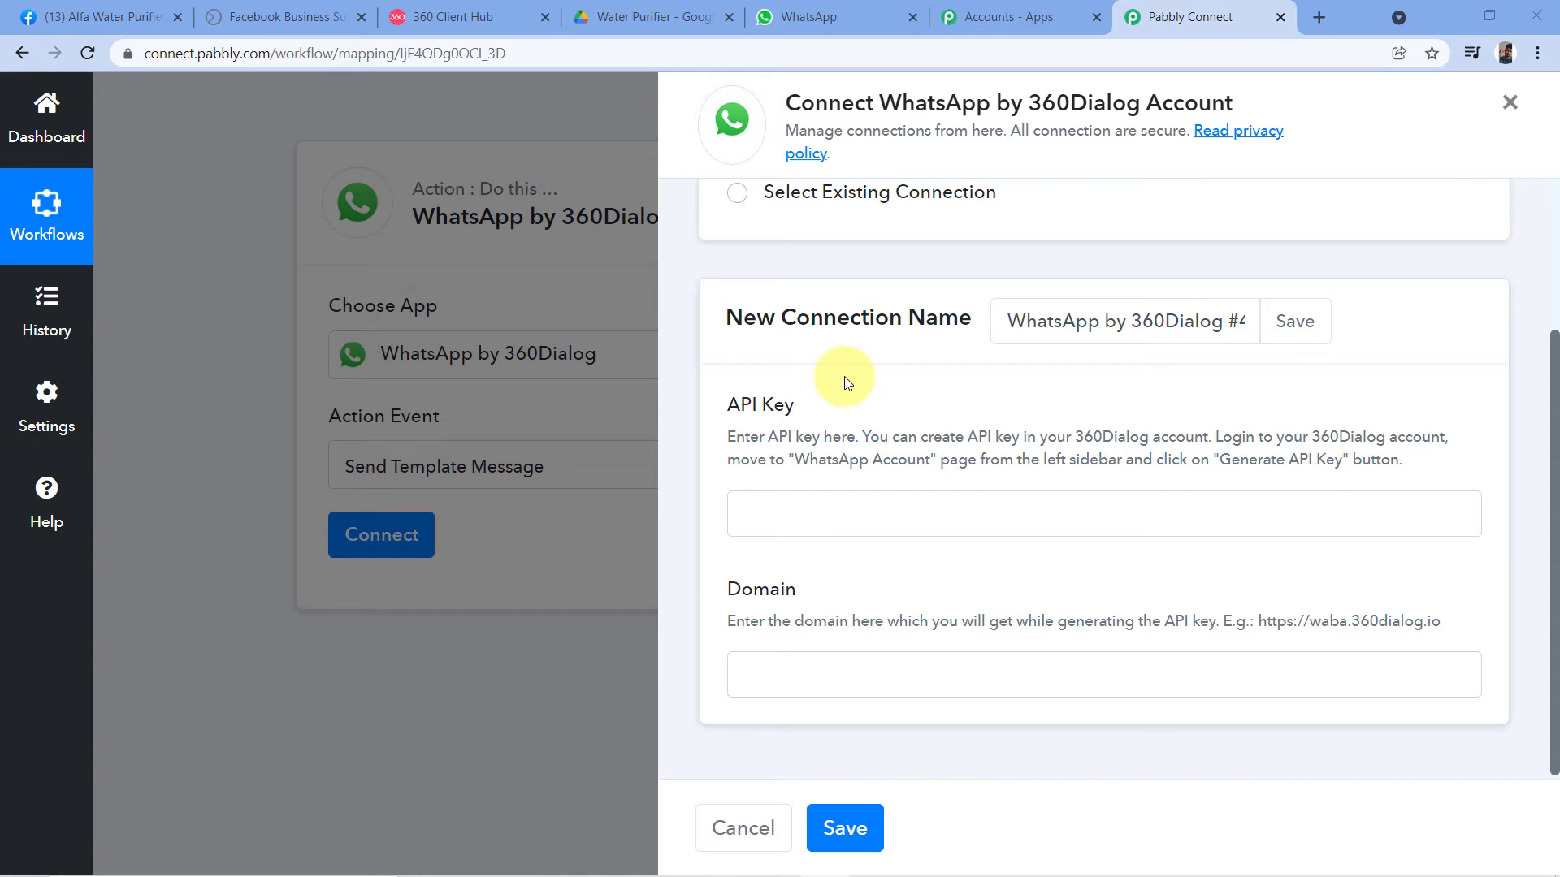
pyautogui.click(439, 16)
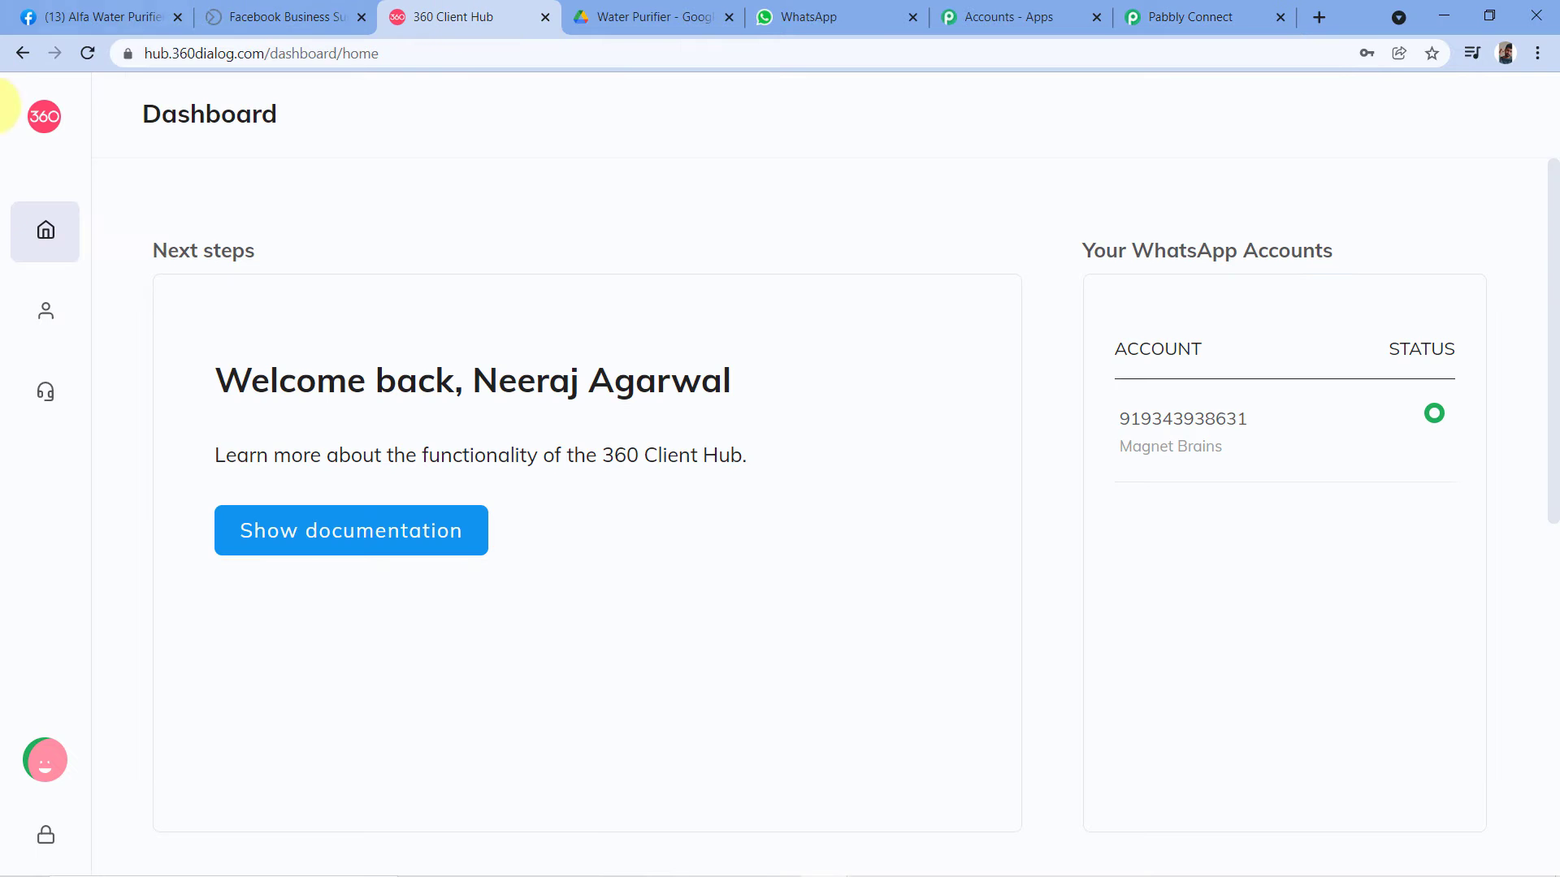
pyautogui.moveTo(260, 127)
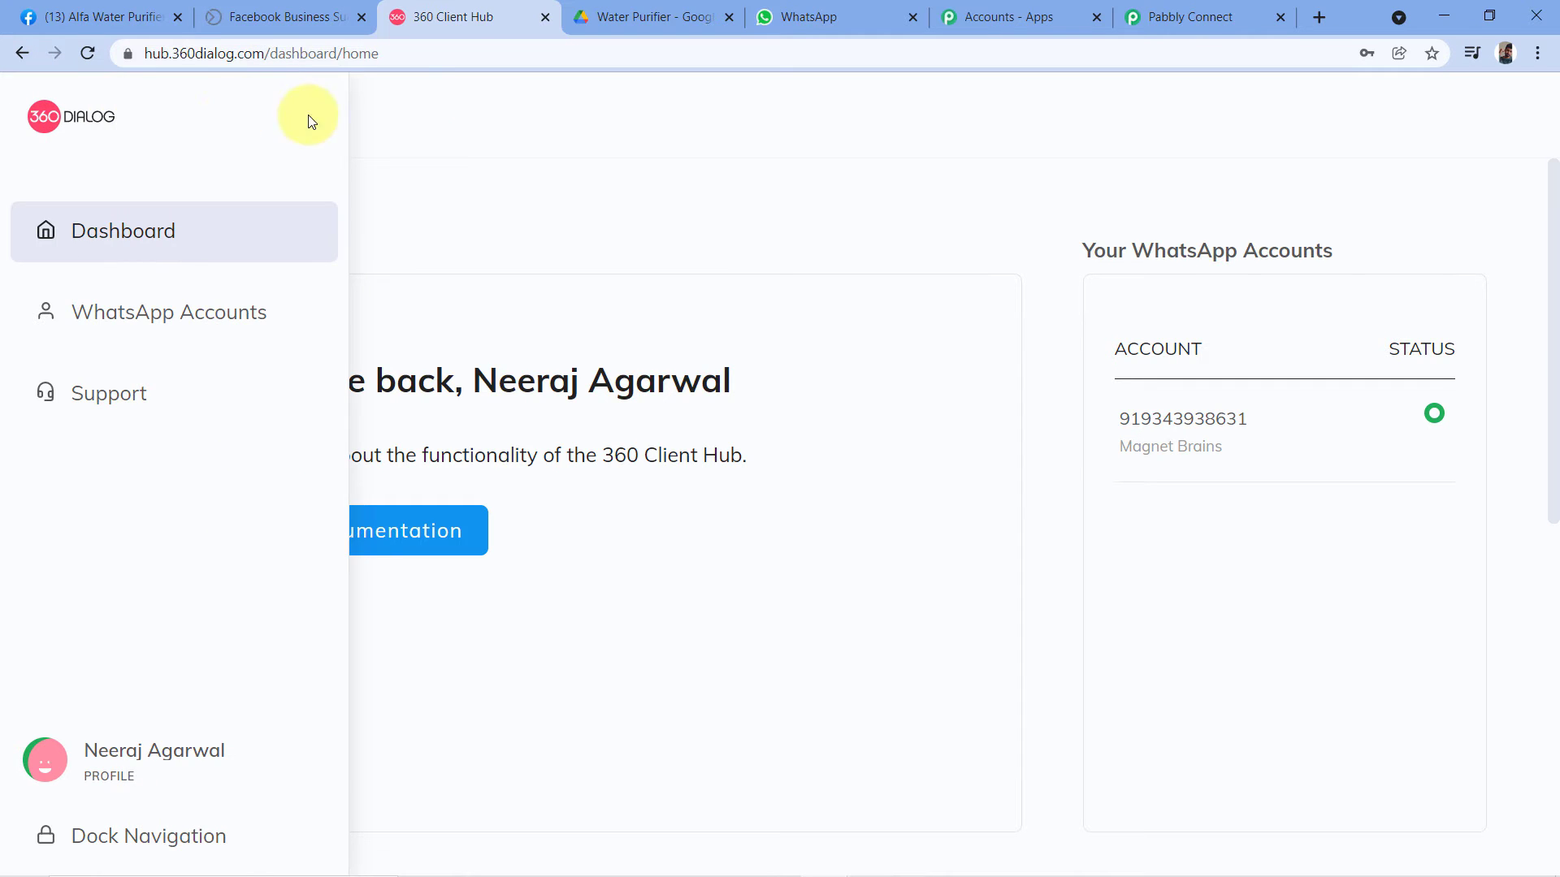
pyautogui.moveTo(32, 146)
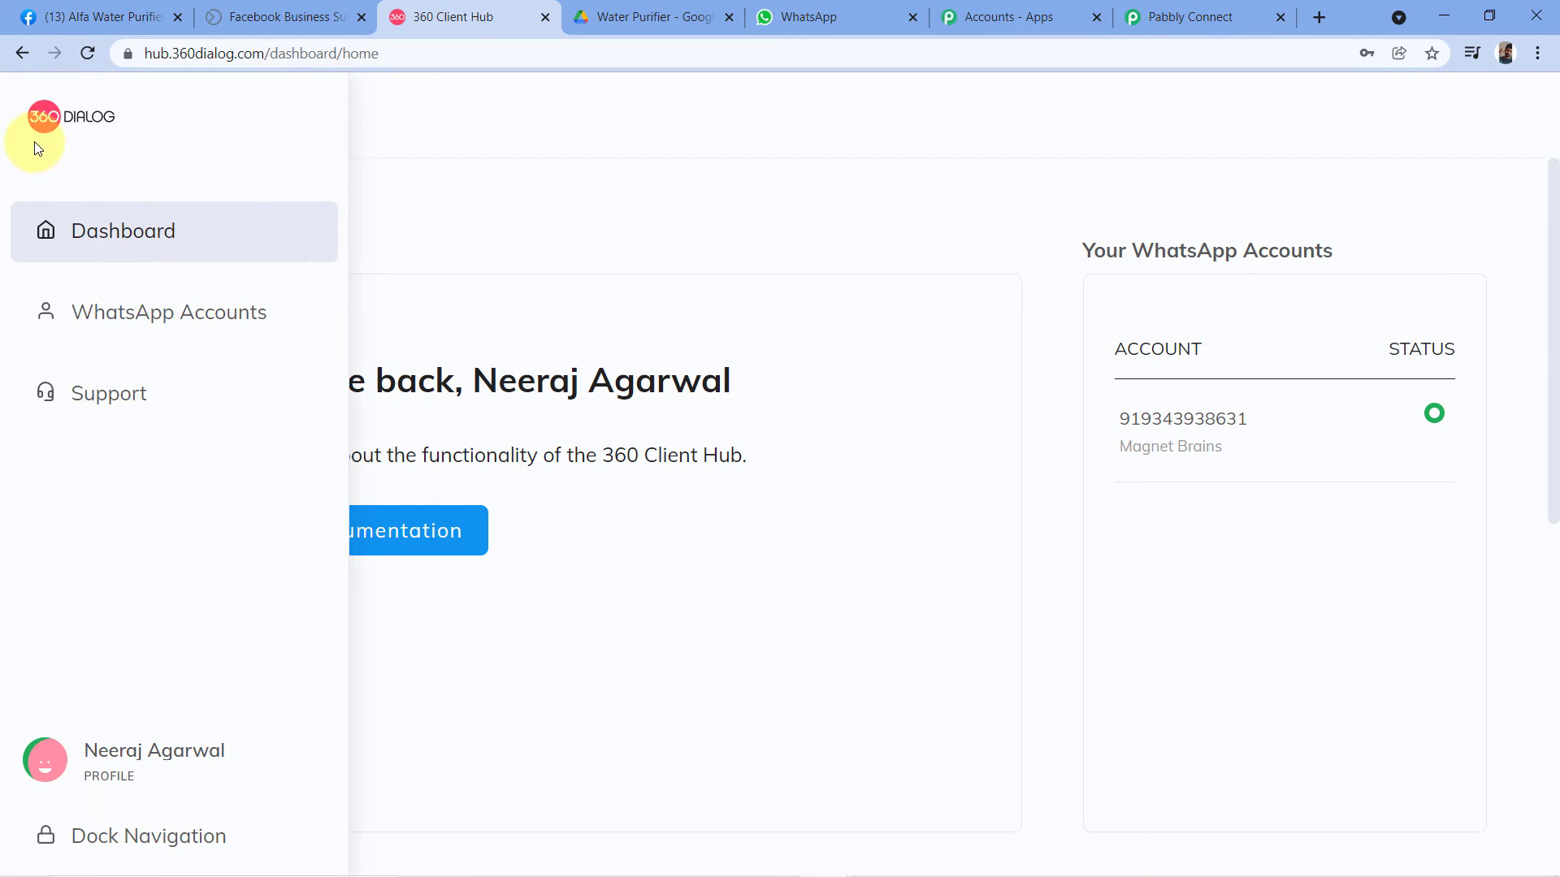
pyautogui.click(160, 314)
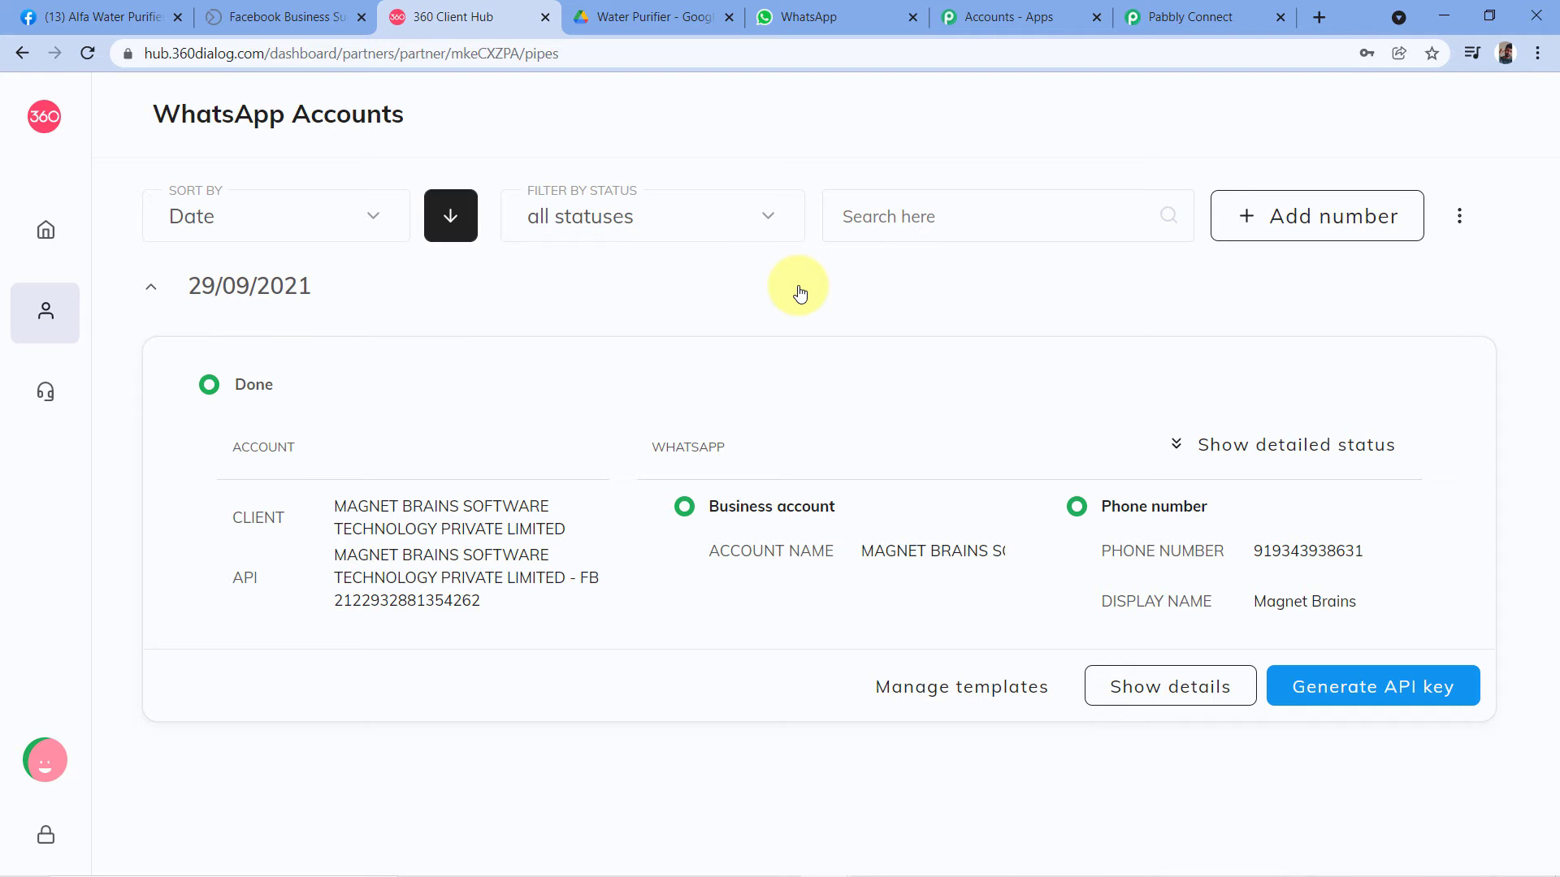
pyautogui.click(1195, 17)
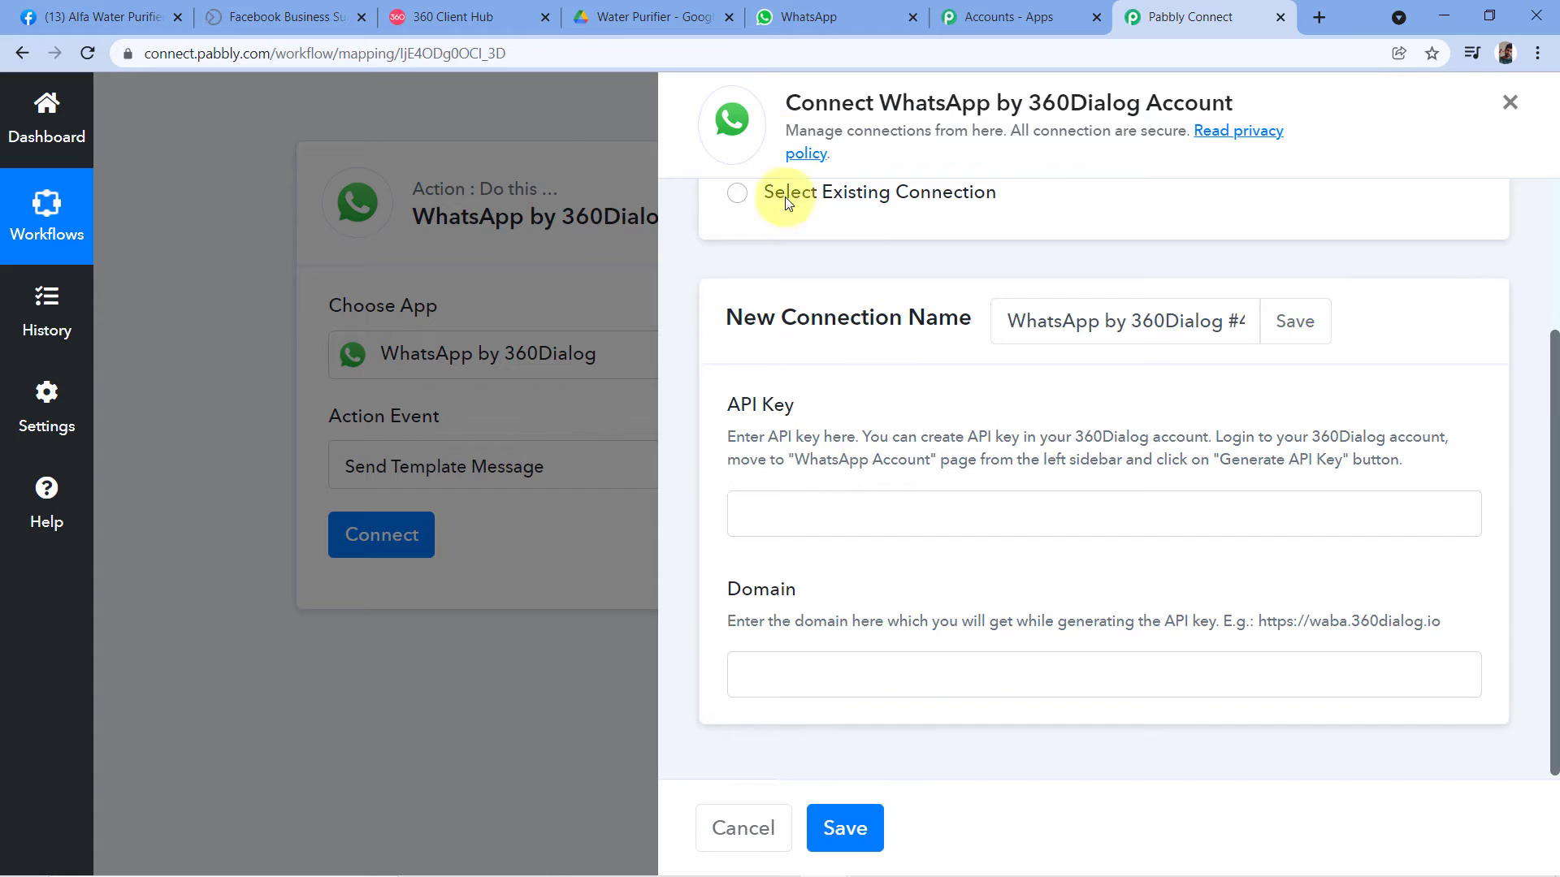
pyautogui.click(475, 20)
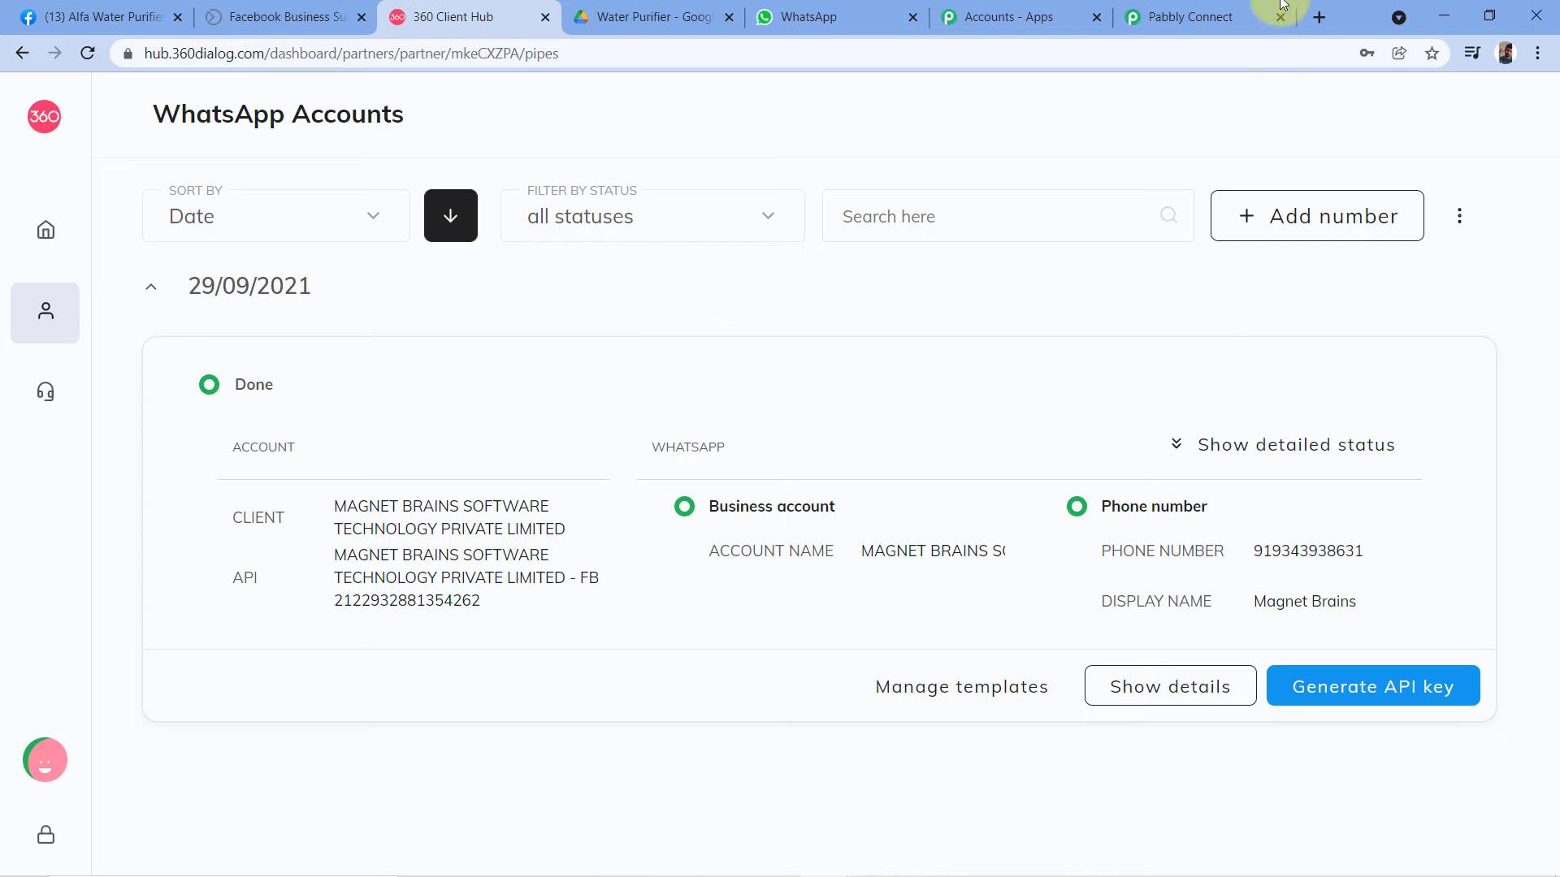
# Step: Return to Pabbly Connect and link the action to the existing connection WhatsApp by 360Dialog #47
pyautogui.click(1210, 17)
pyautogui.scroll(1, 904, 272)
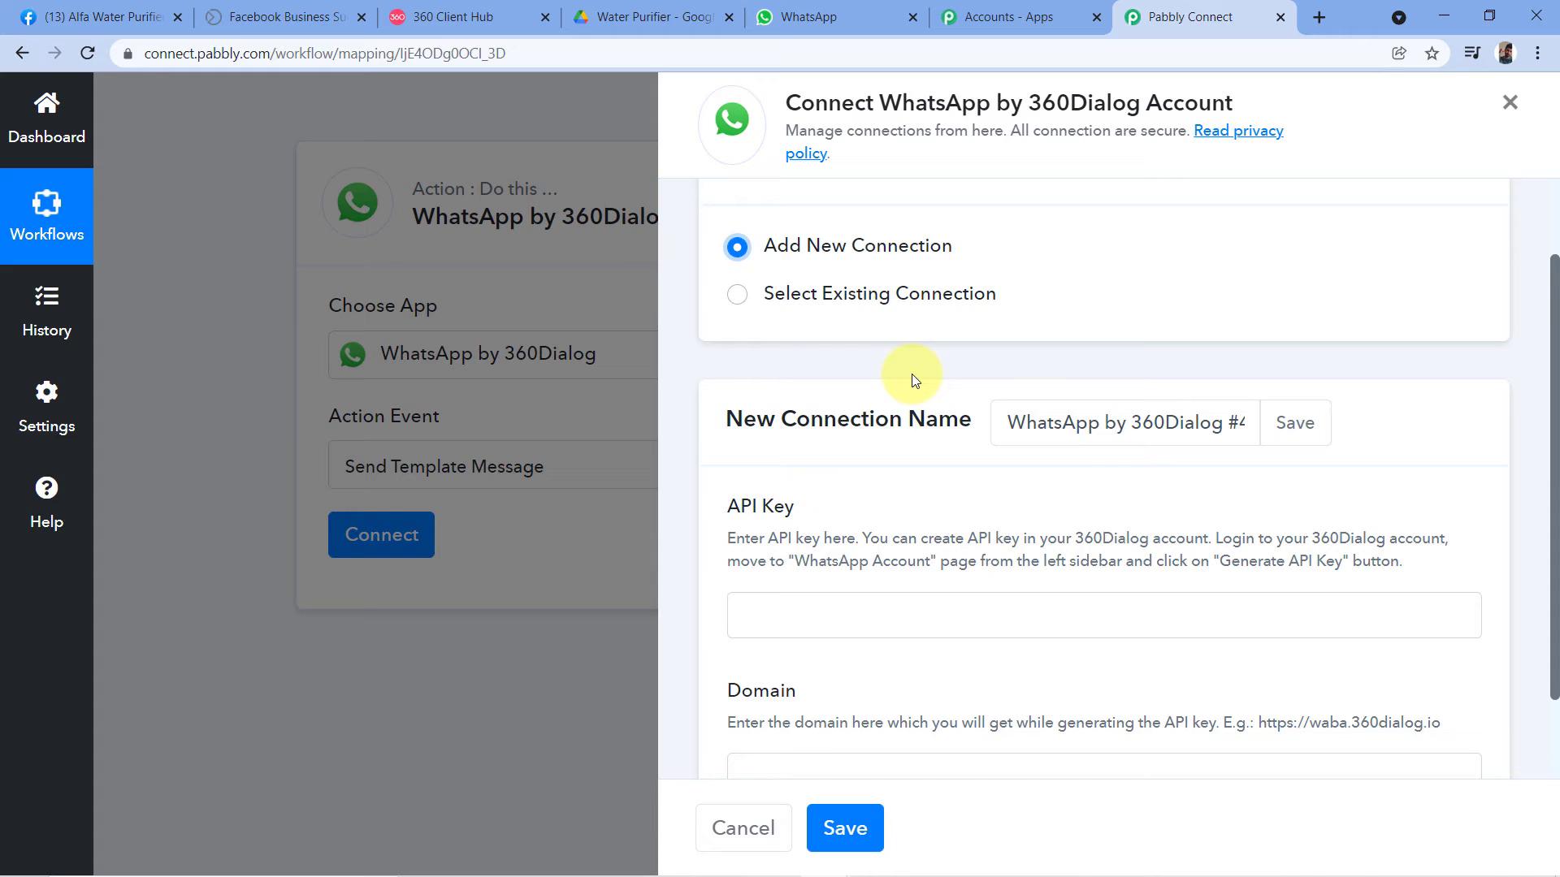
pyautogui.scroll(-1, 911, 374)
pyautogui.scroll(1, 911, 374)
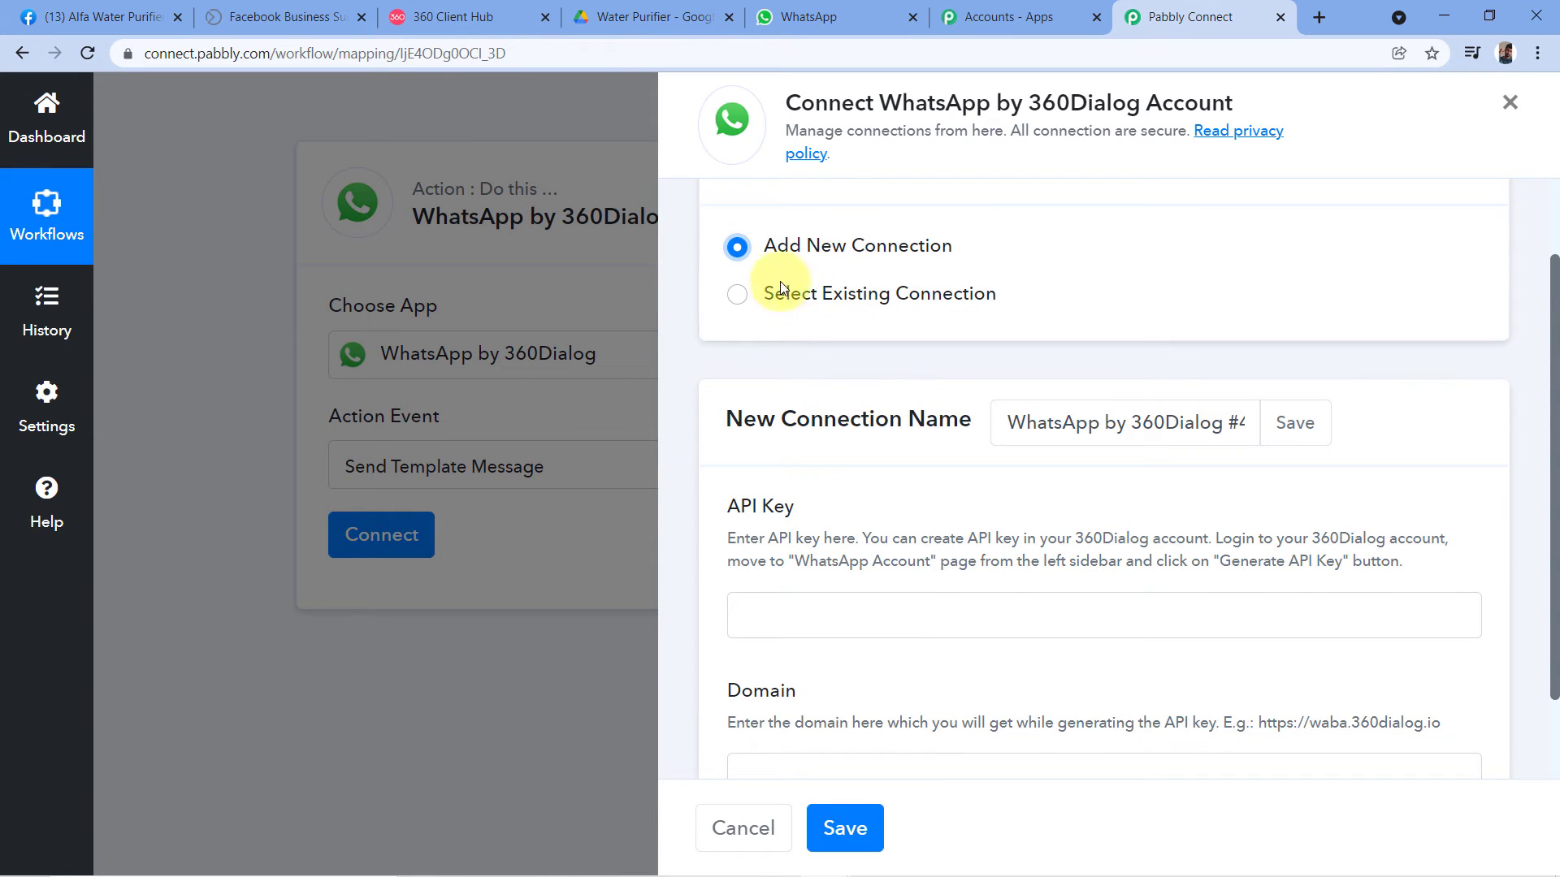
pyautogui.click(734, 299)
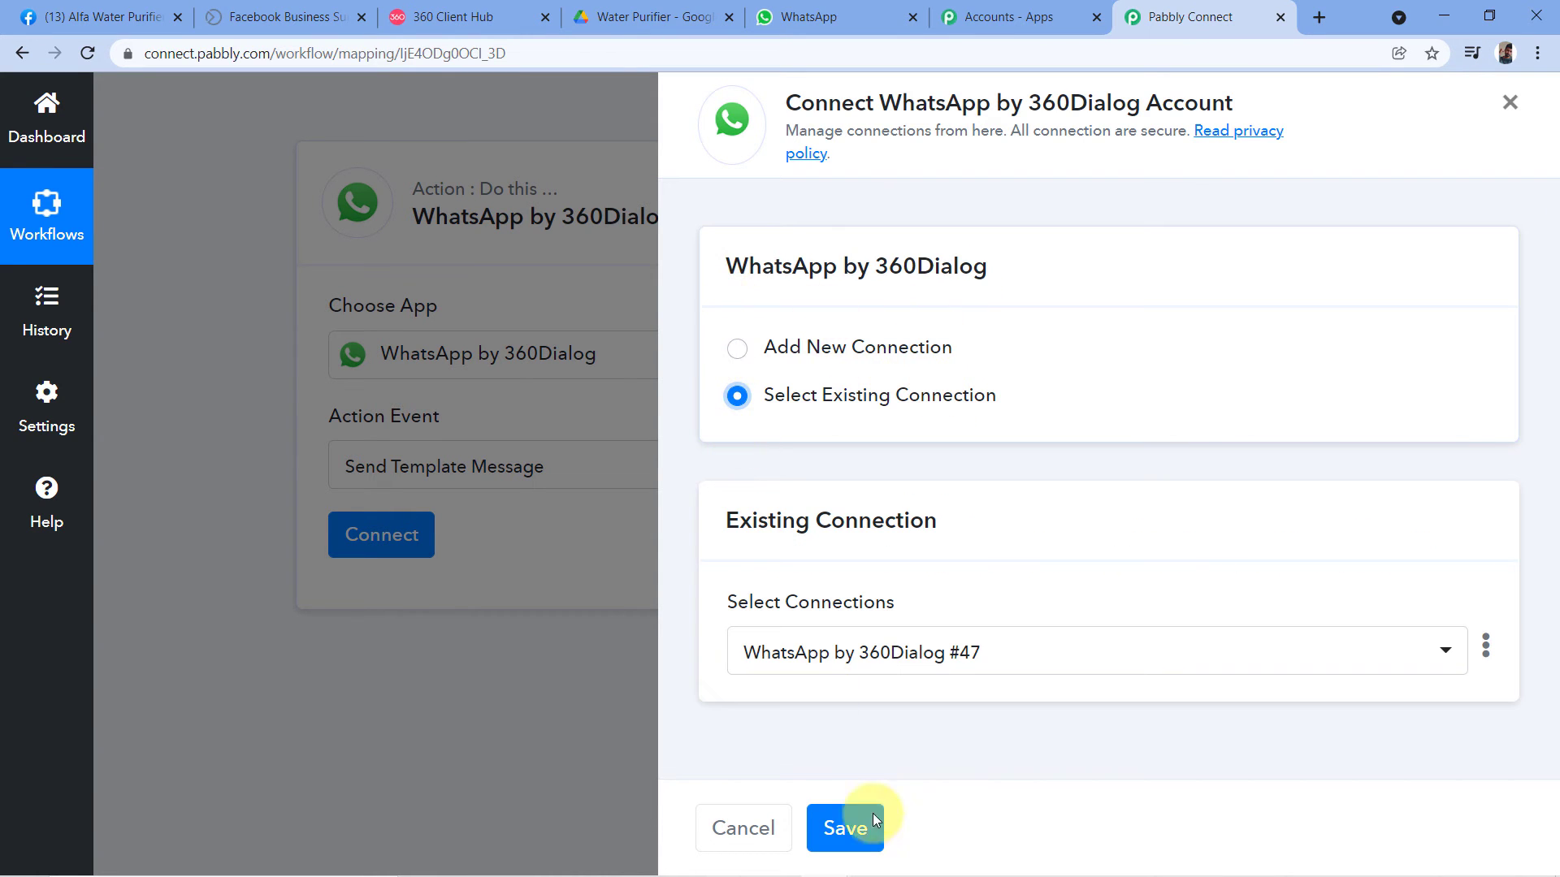
pyautogui.click(851, 827)
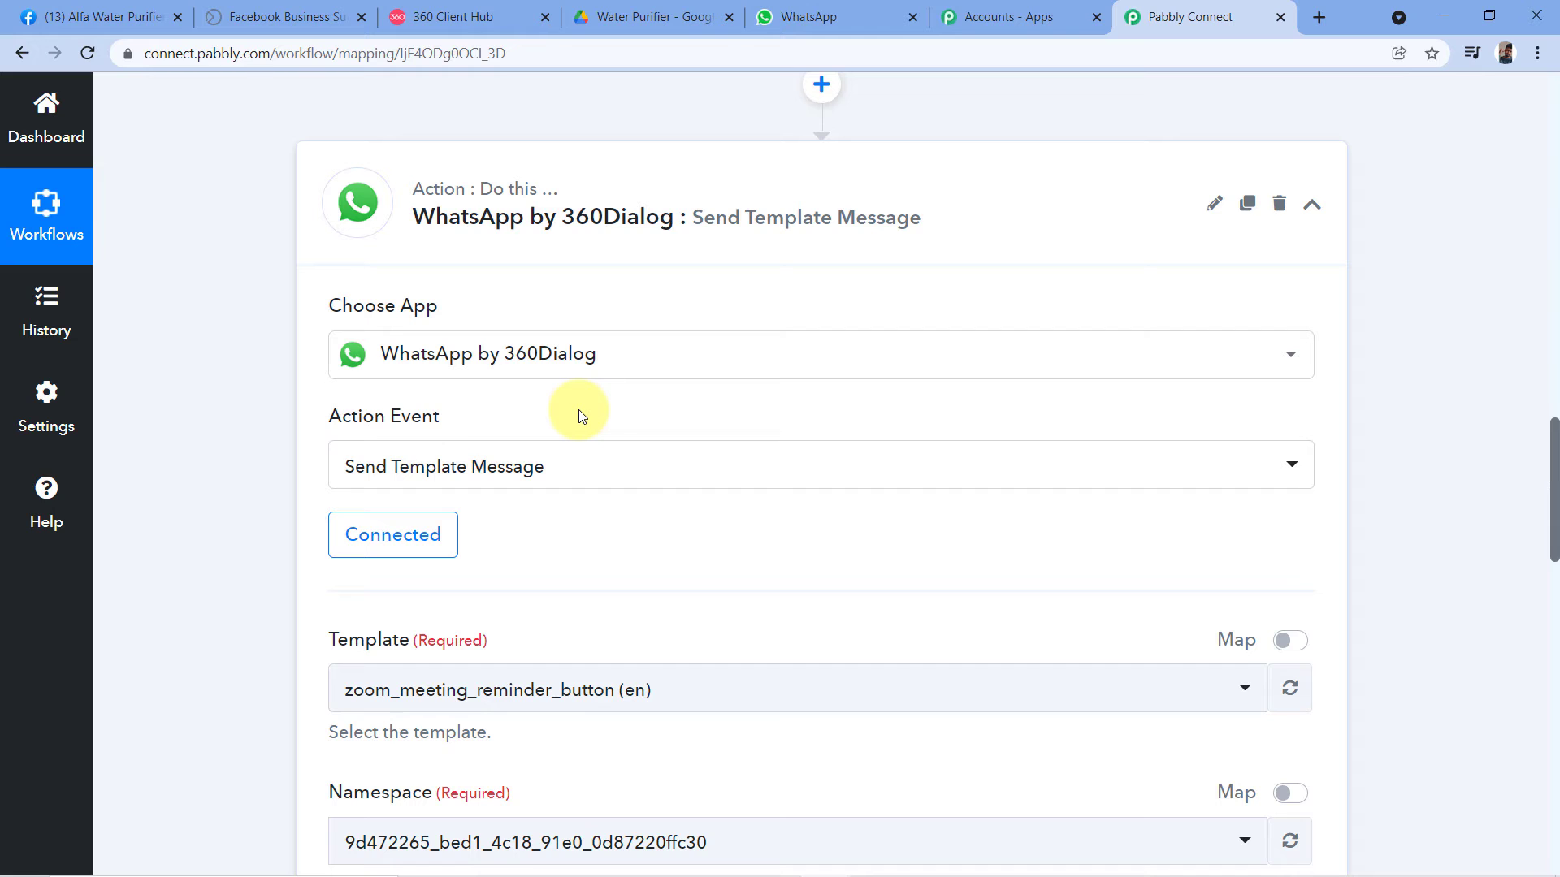
# Step: Look through the message templates available for the Send Template Message action
pyautogui.scroll(-5, 293, 333)
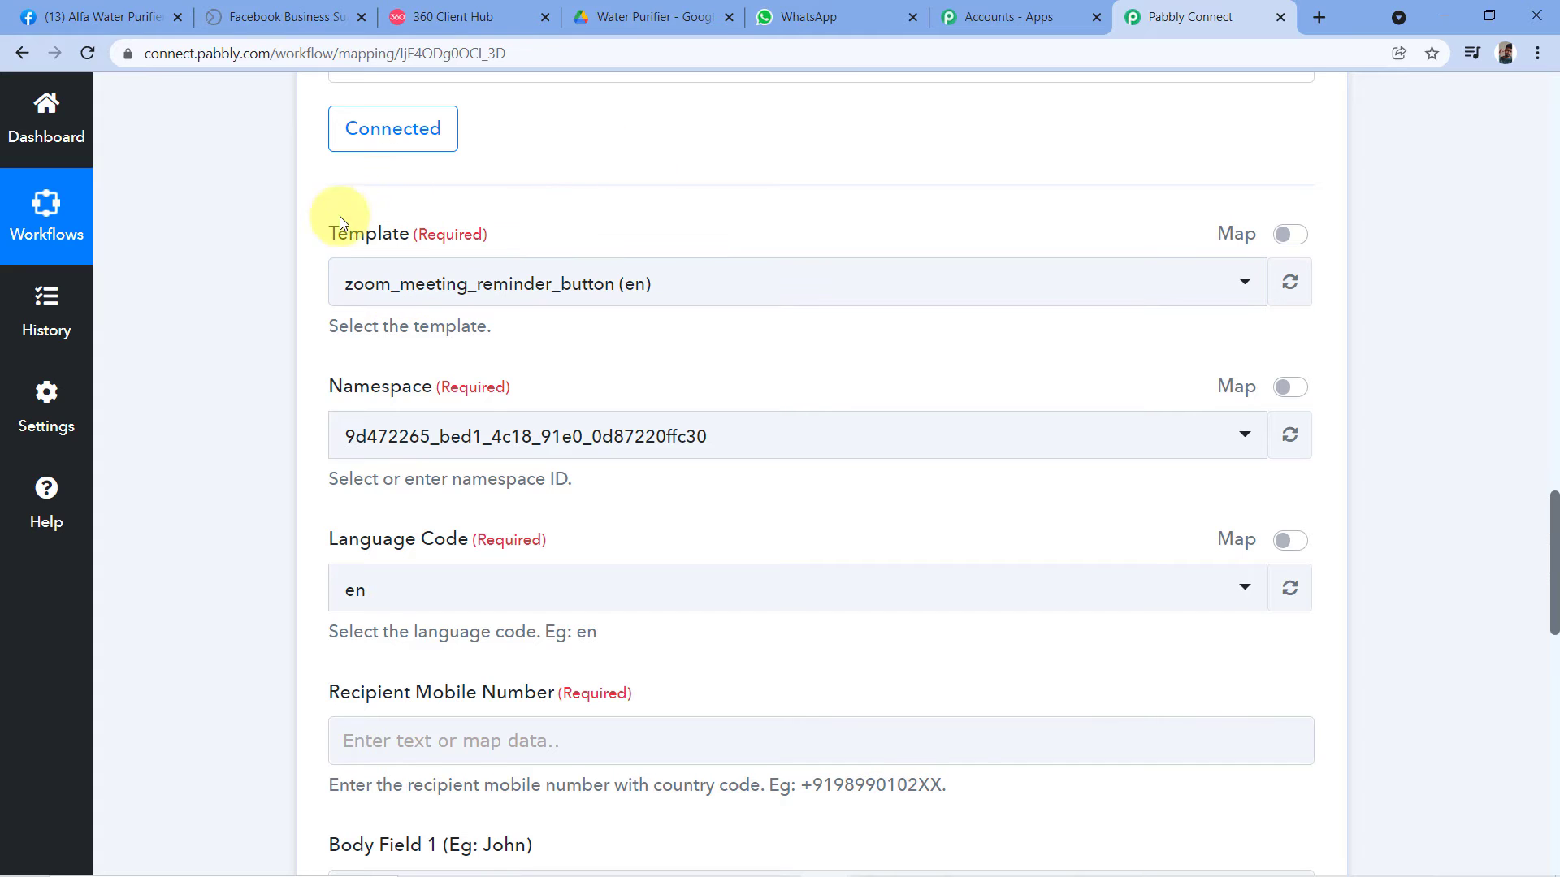
pyautogui.click(696, 283)
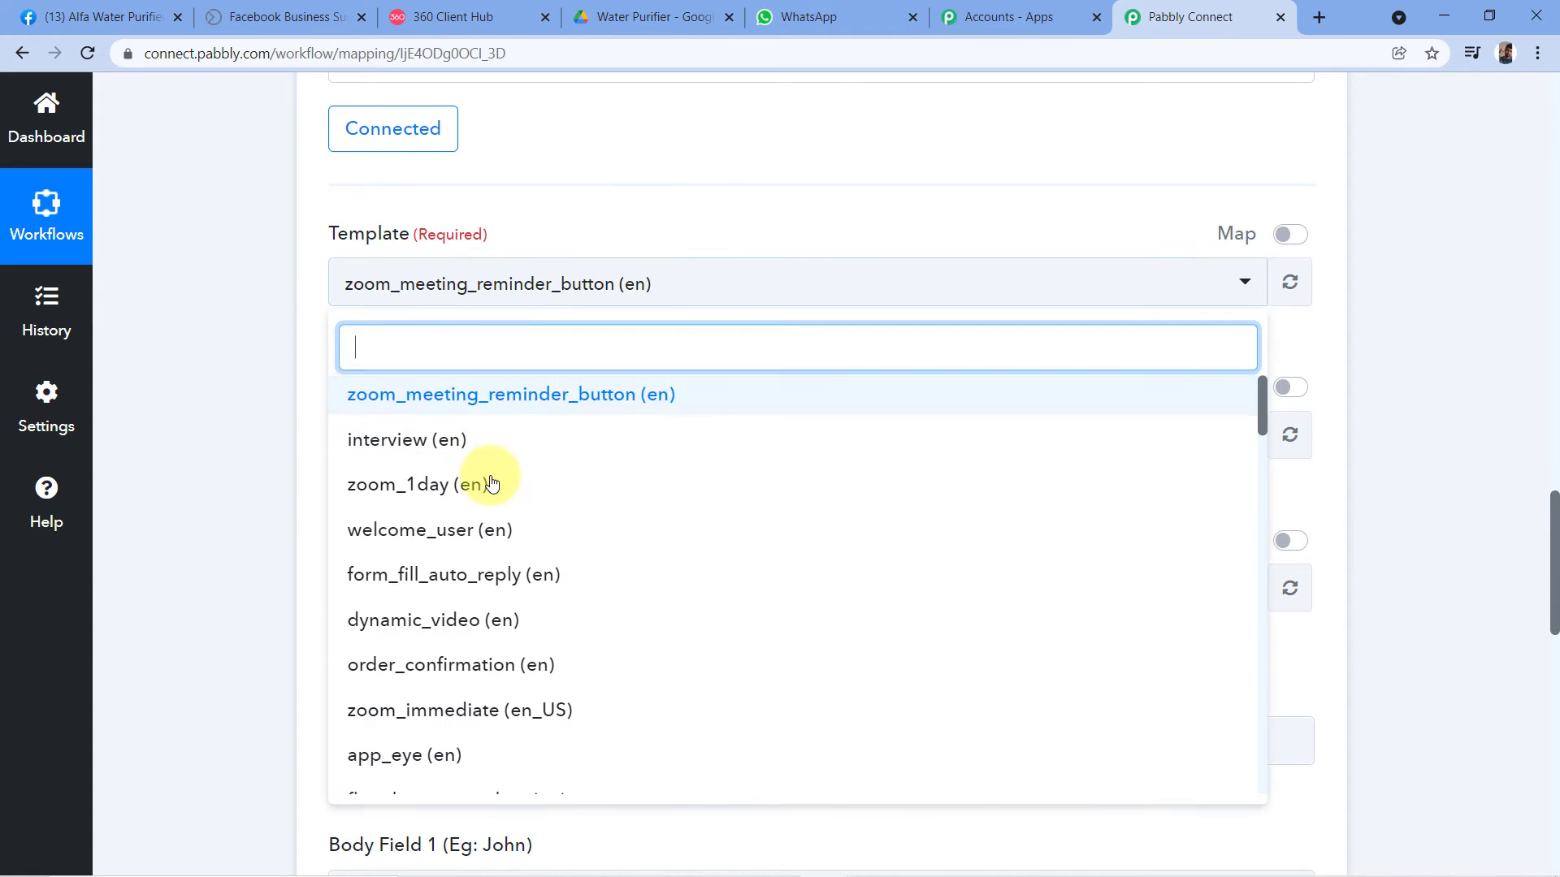
pyautogui.scroll(-3, 422, 438)
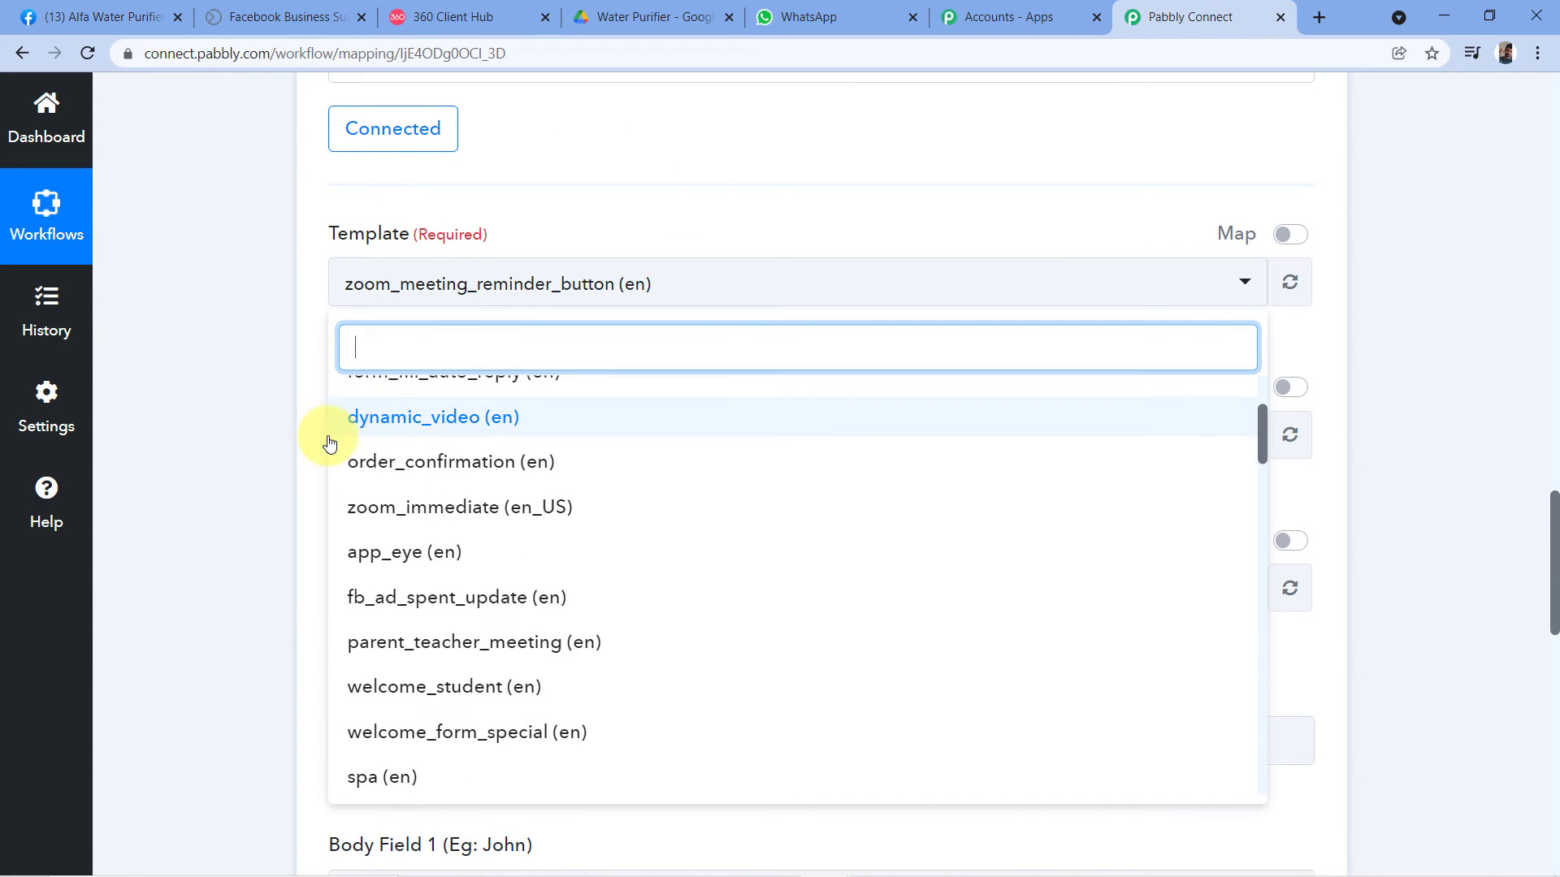
pyautogui.scroll(-1, 329, 414)
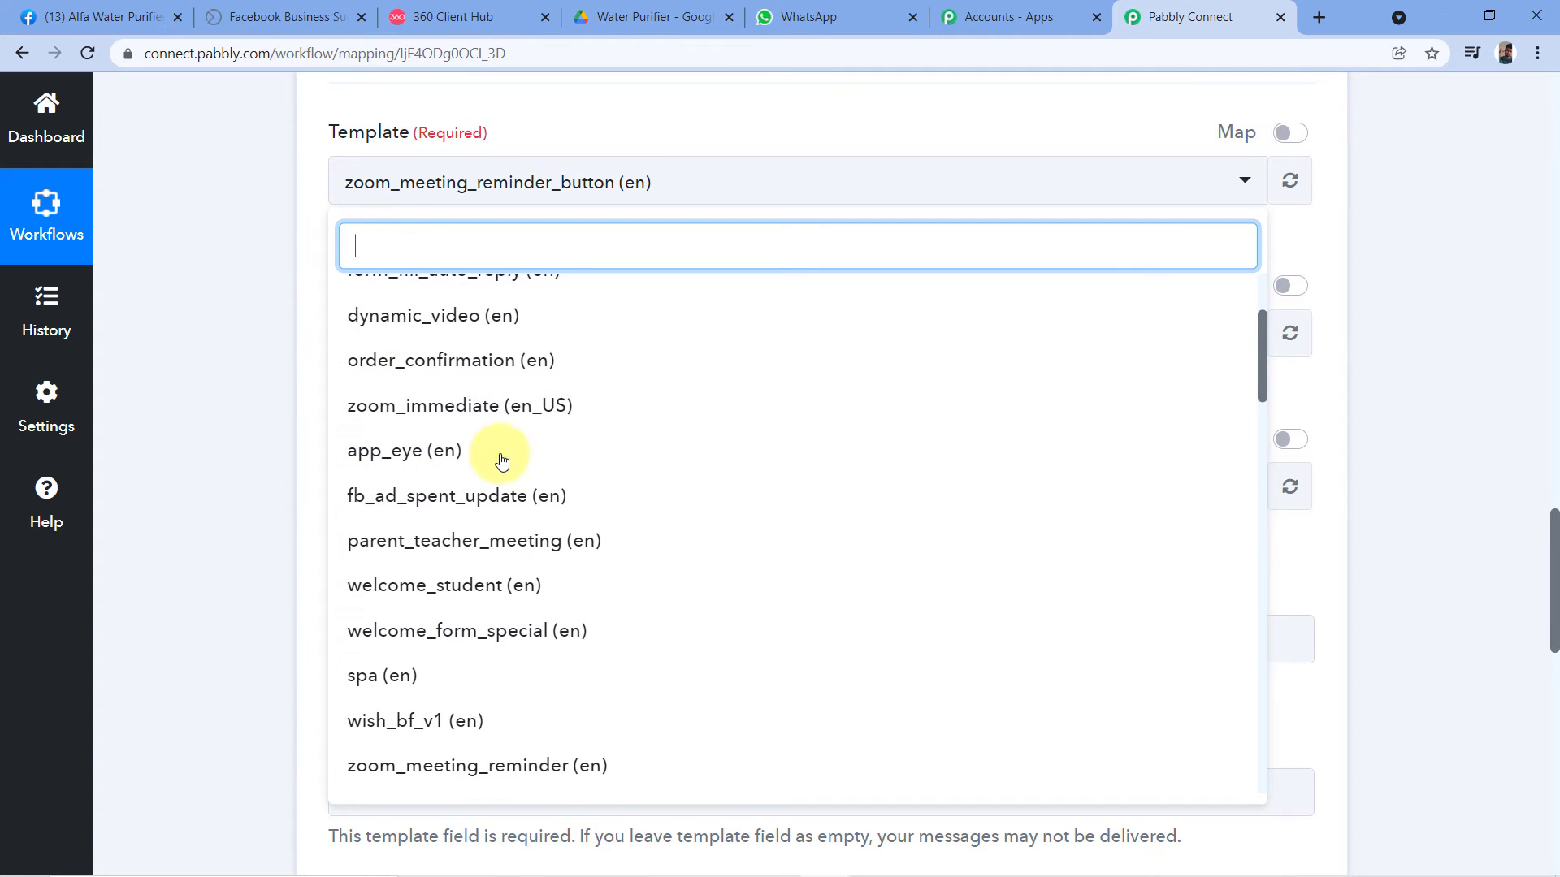
pyautogui.scroll(-3, 423, 455)
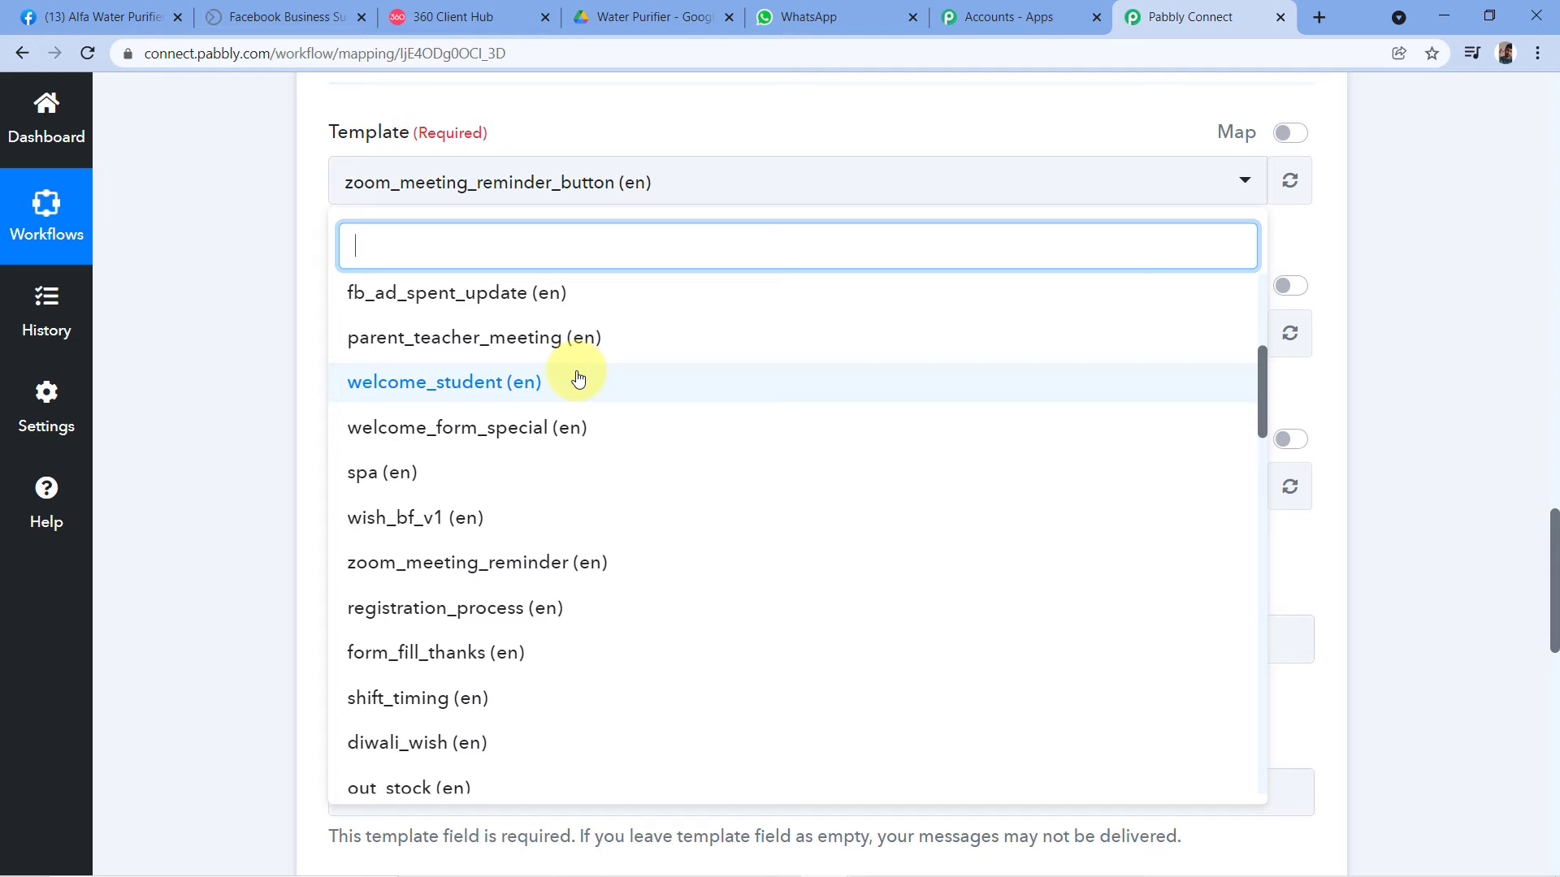
# Step: Switch to 360 Client Hub, open the WhatsApp account's template management and look through the existing templates
pyautogui.click(489, 10)
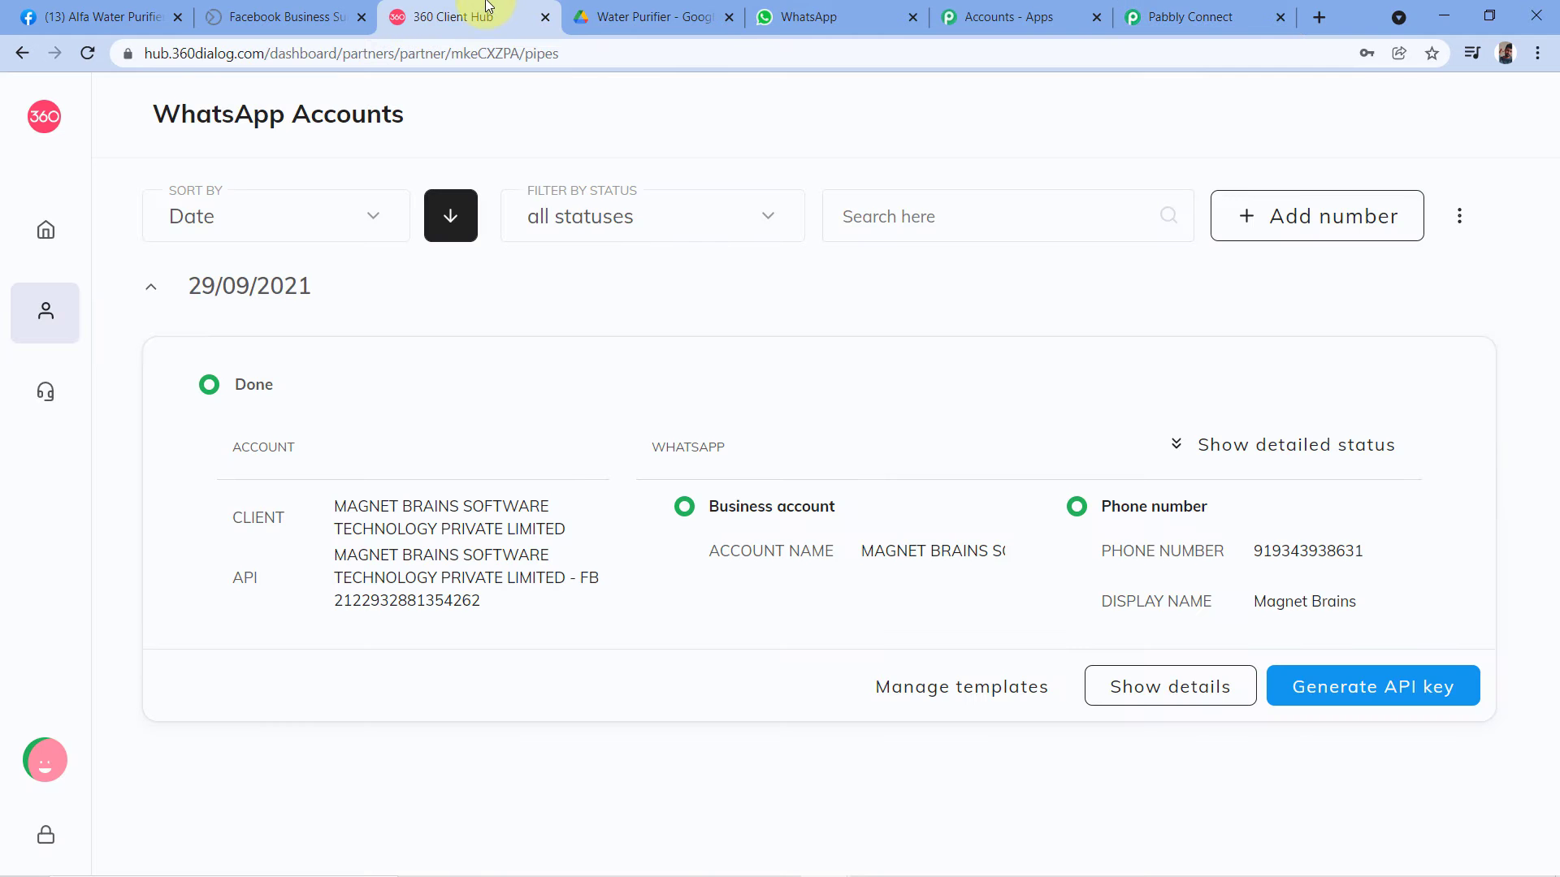
pyautogui.click(904, 688)
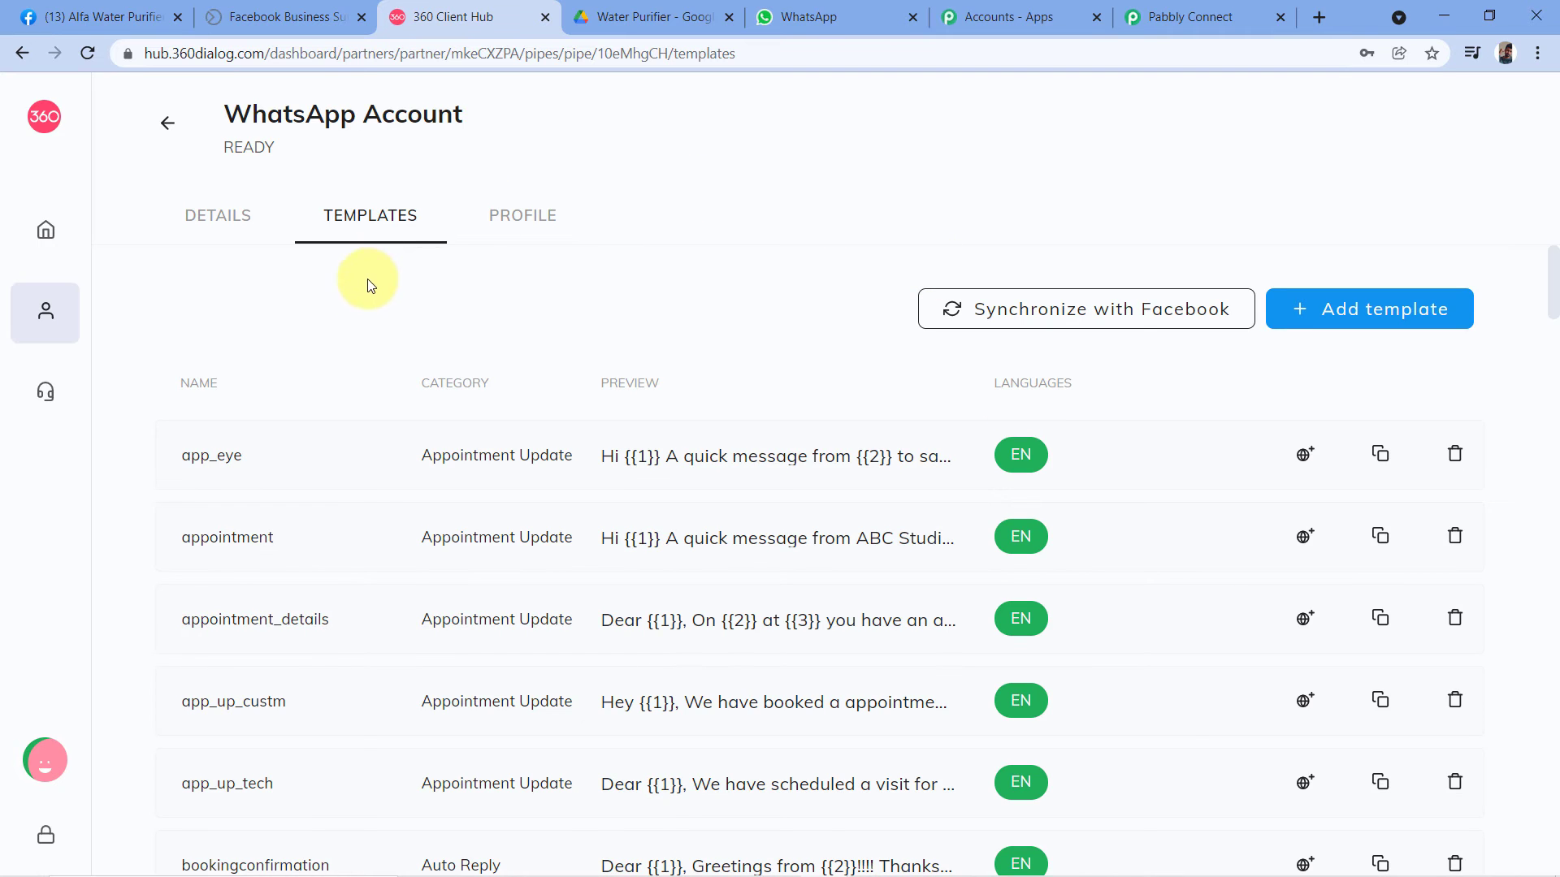
pyautogui.scroll(-7, 153, 279)
pyautogui.scroll(-6, 130, 390)
pyautogui.scroll(4, 142, 443)
pyautogui.scroll(5, 143, 443)
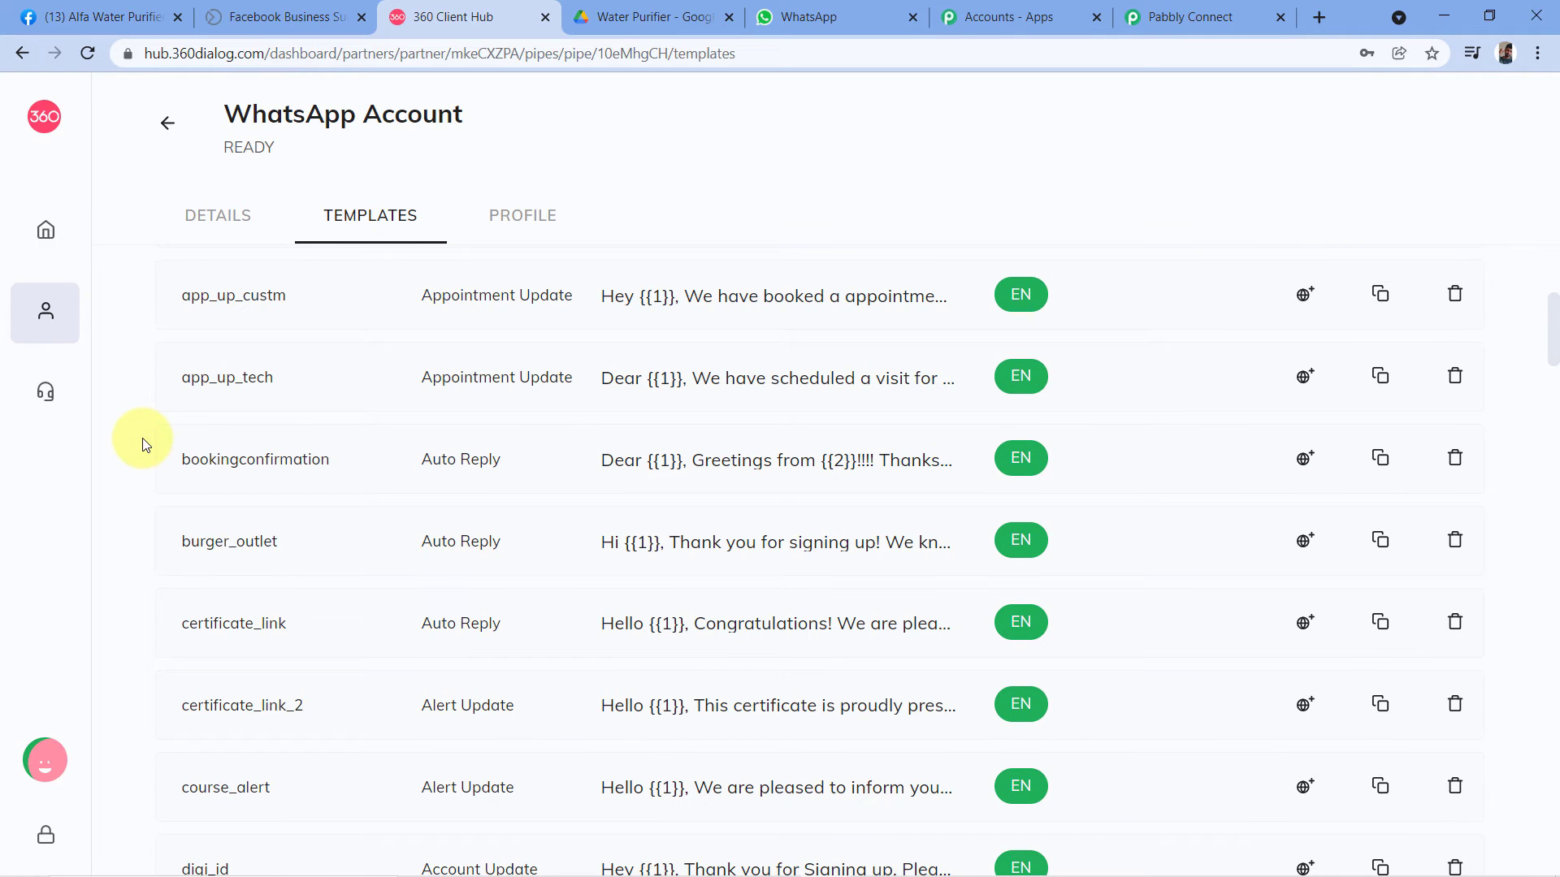
pyautogui.scroll(5, 143, 437)
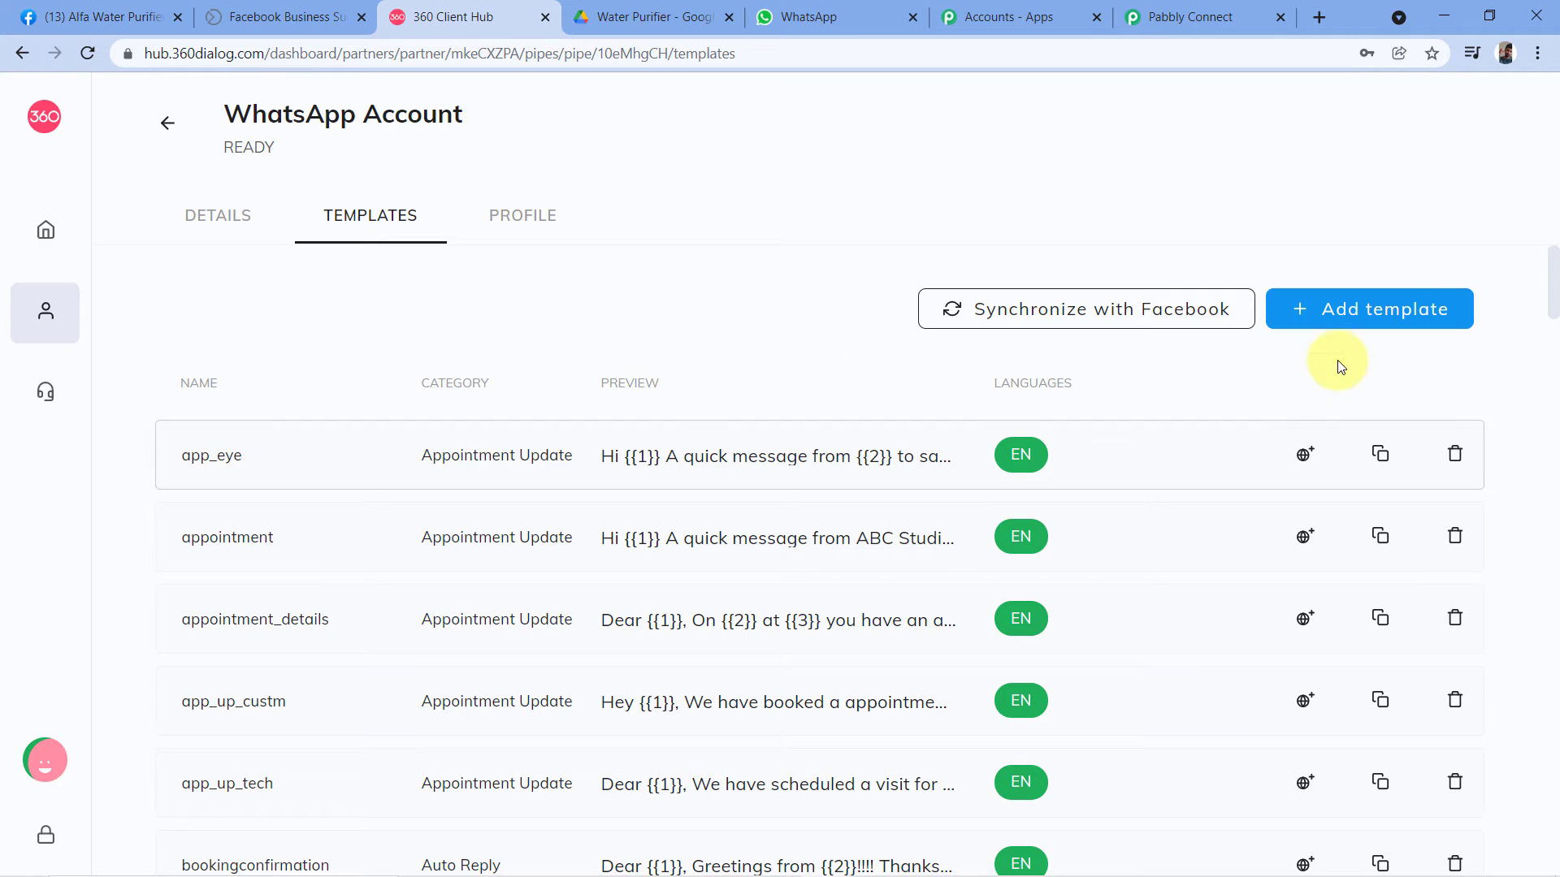
# Step: Review the name, category, language, type and body fields of the new template form, and close it without creating one
pyautogui.click(1322, 323)
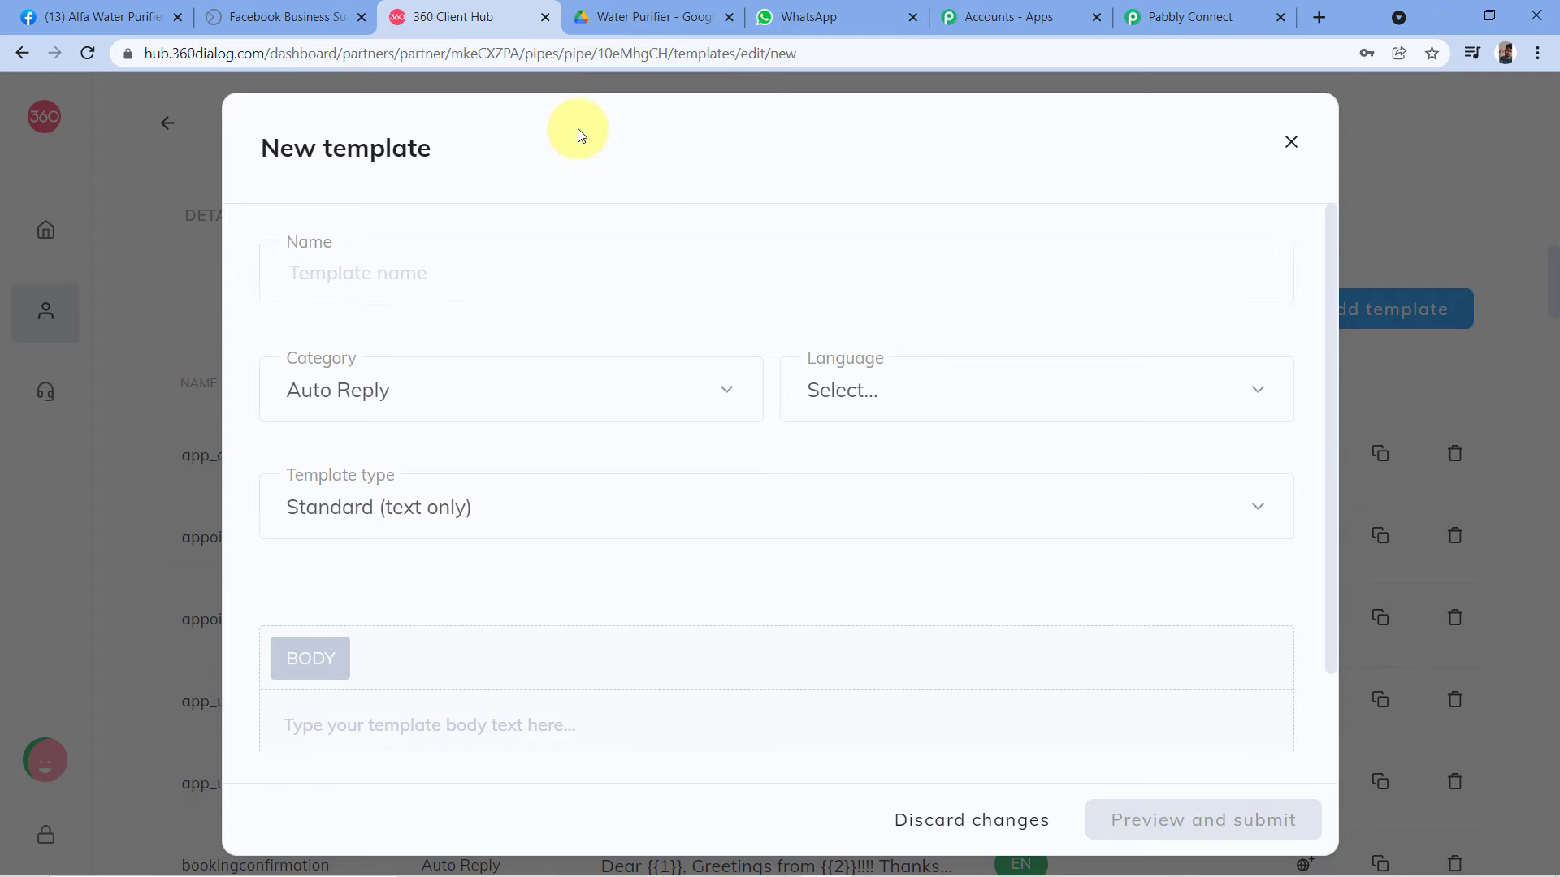
pyautogui.click(332, 257)
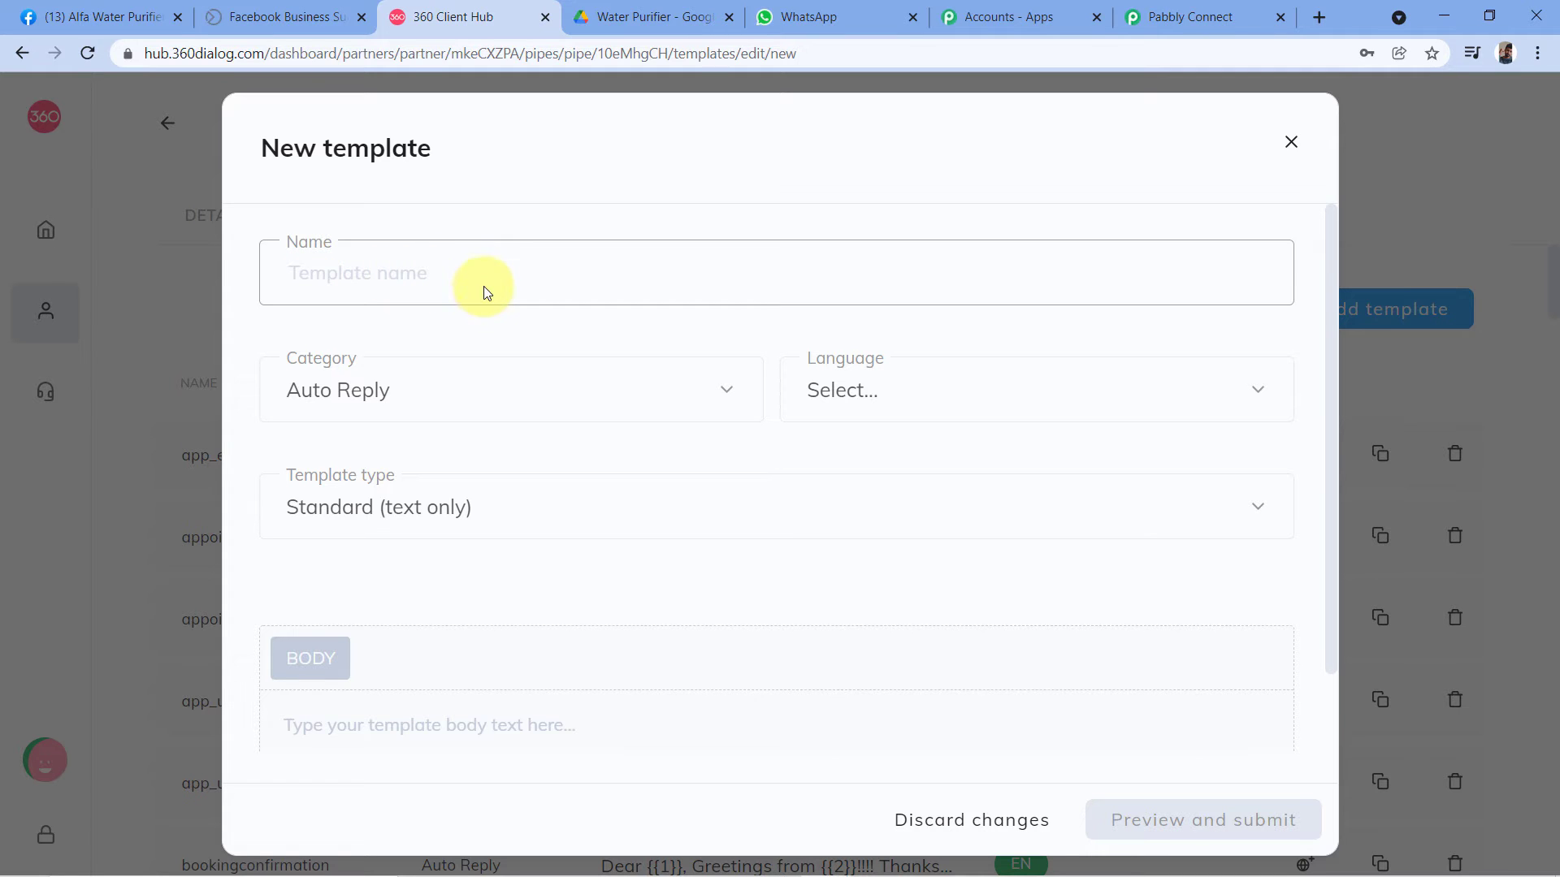
pyautogui.scroll(-1, 483, 308)
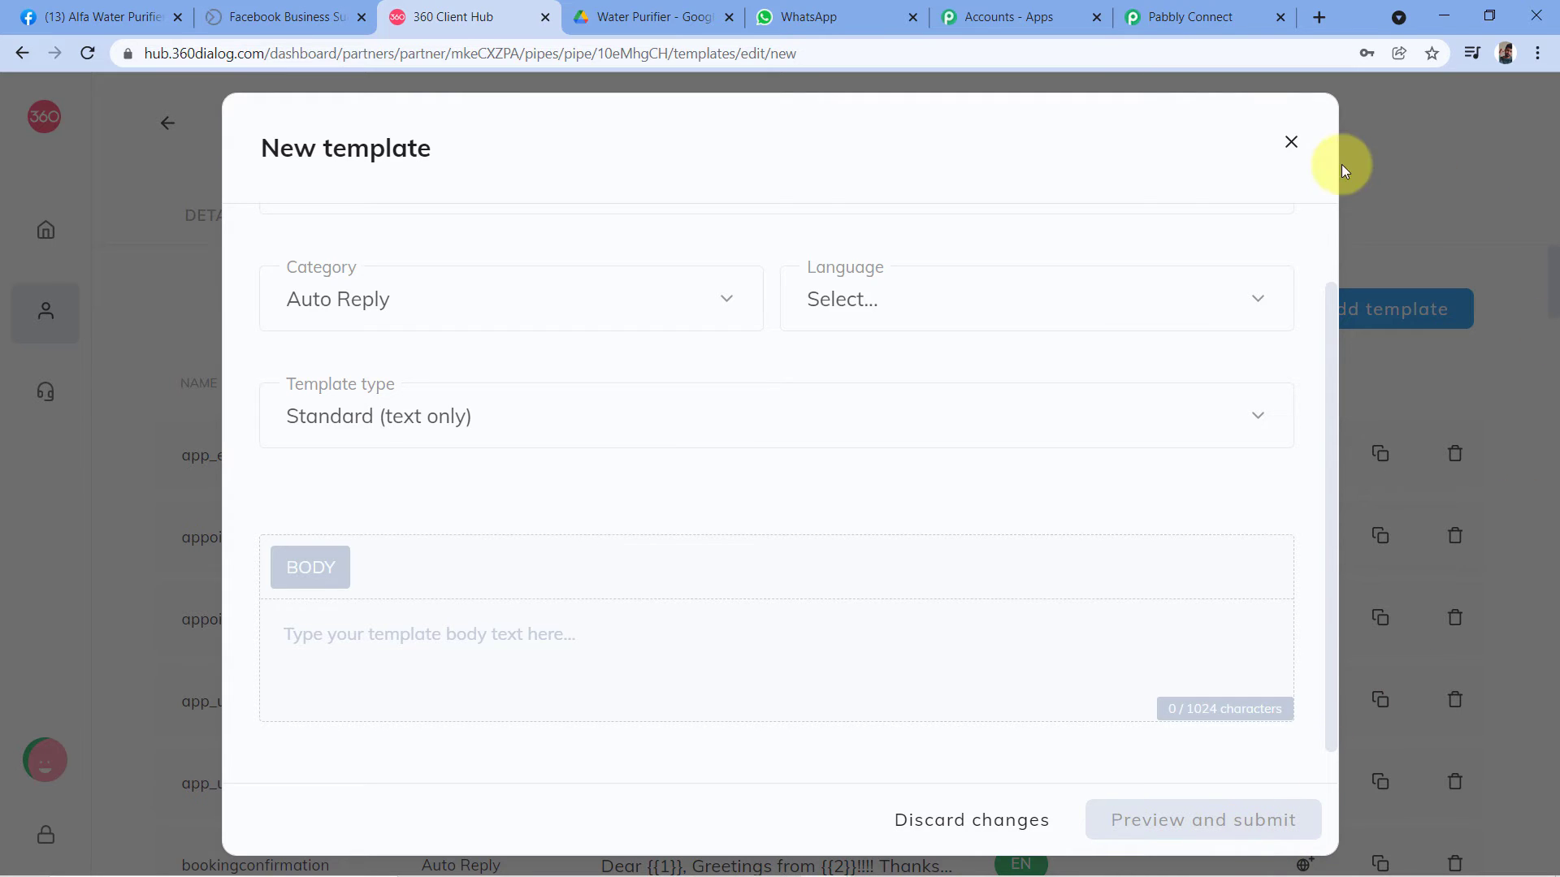
pyautogui.click(1291, 143)
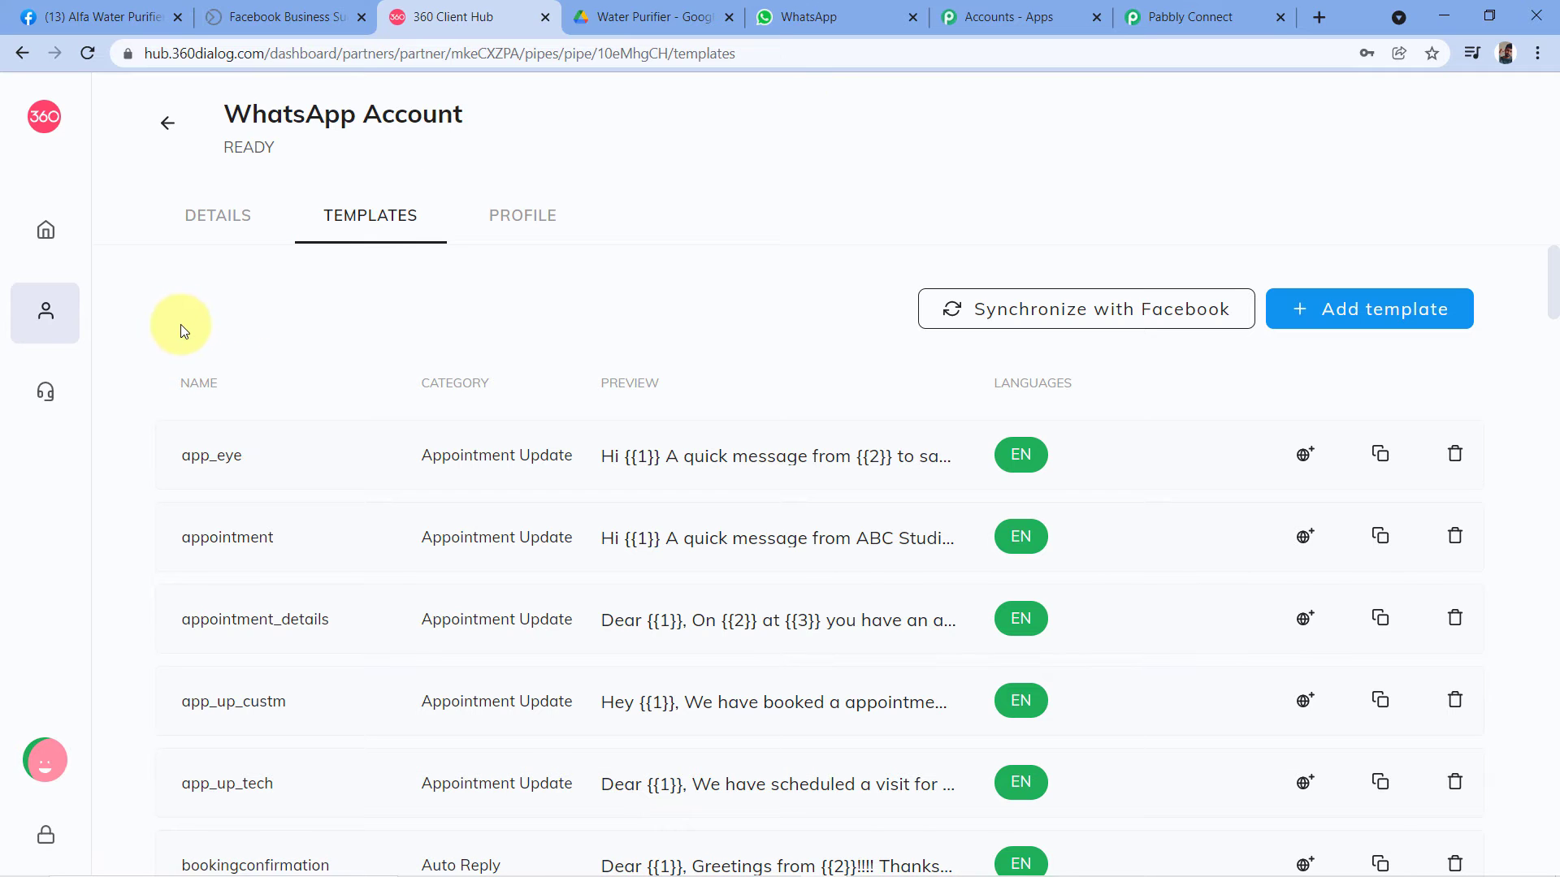
# Step: Find the send_brochure_final template in the account's template list and open its preview
pyautogui.scroll(-1, 149, 338)
pyautogui.scroll(-15, 147, 339)
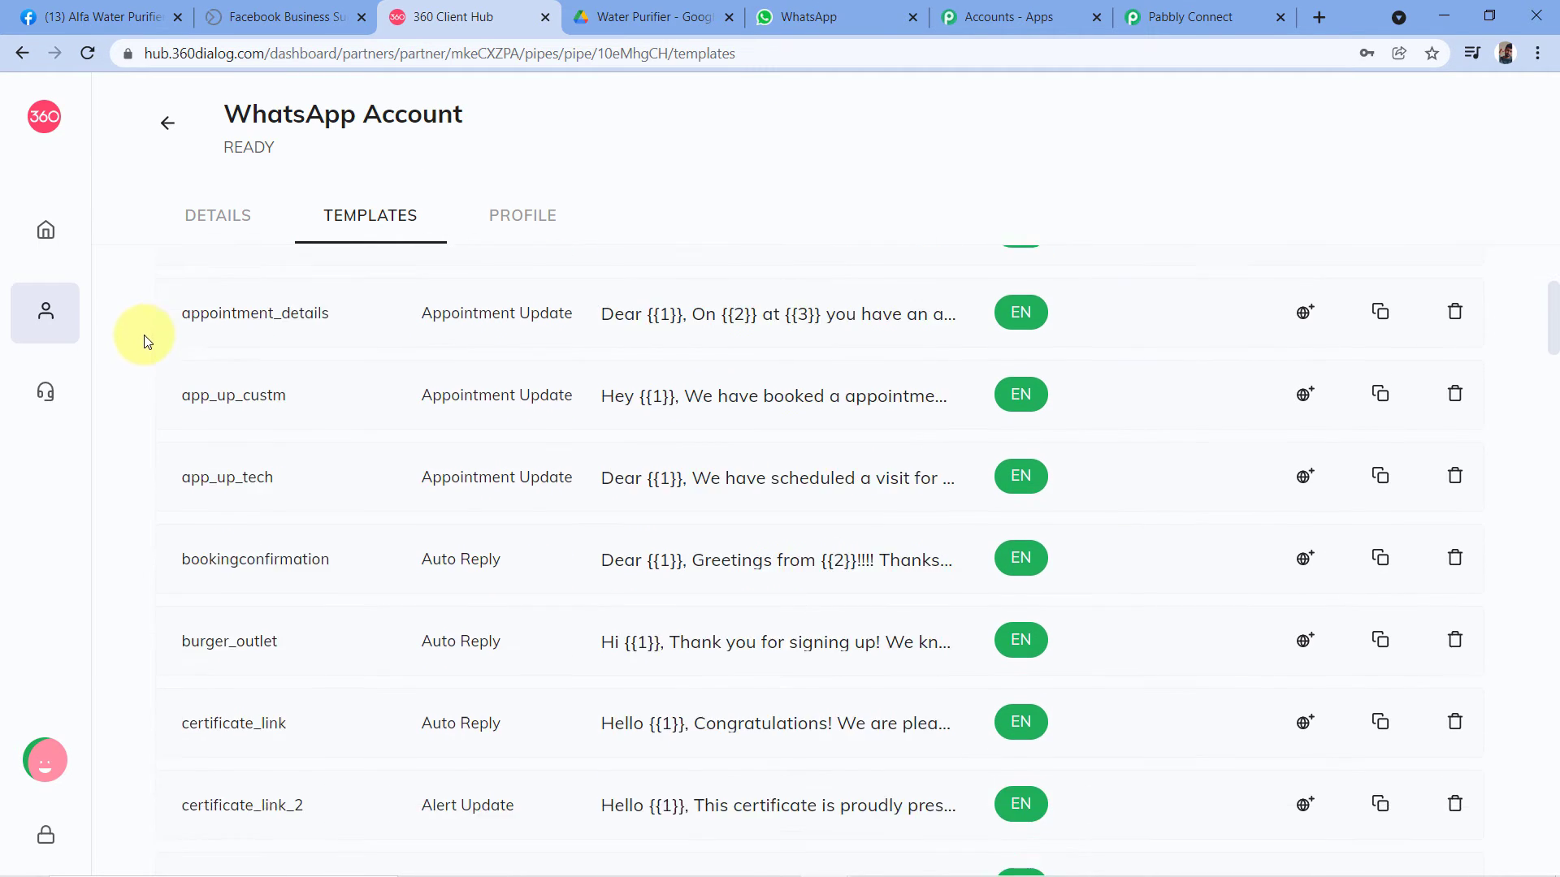
pyautogui.scroll(-13, 140, 338)
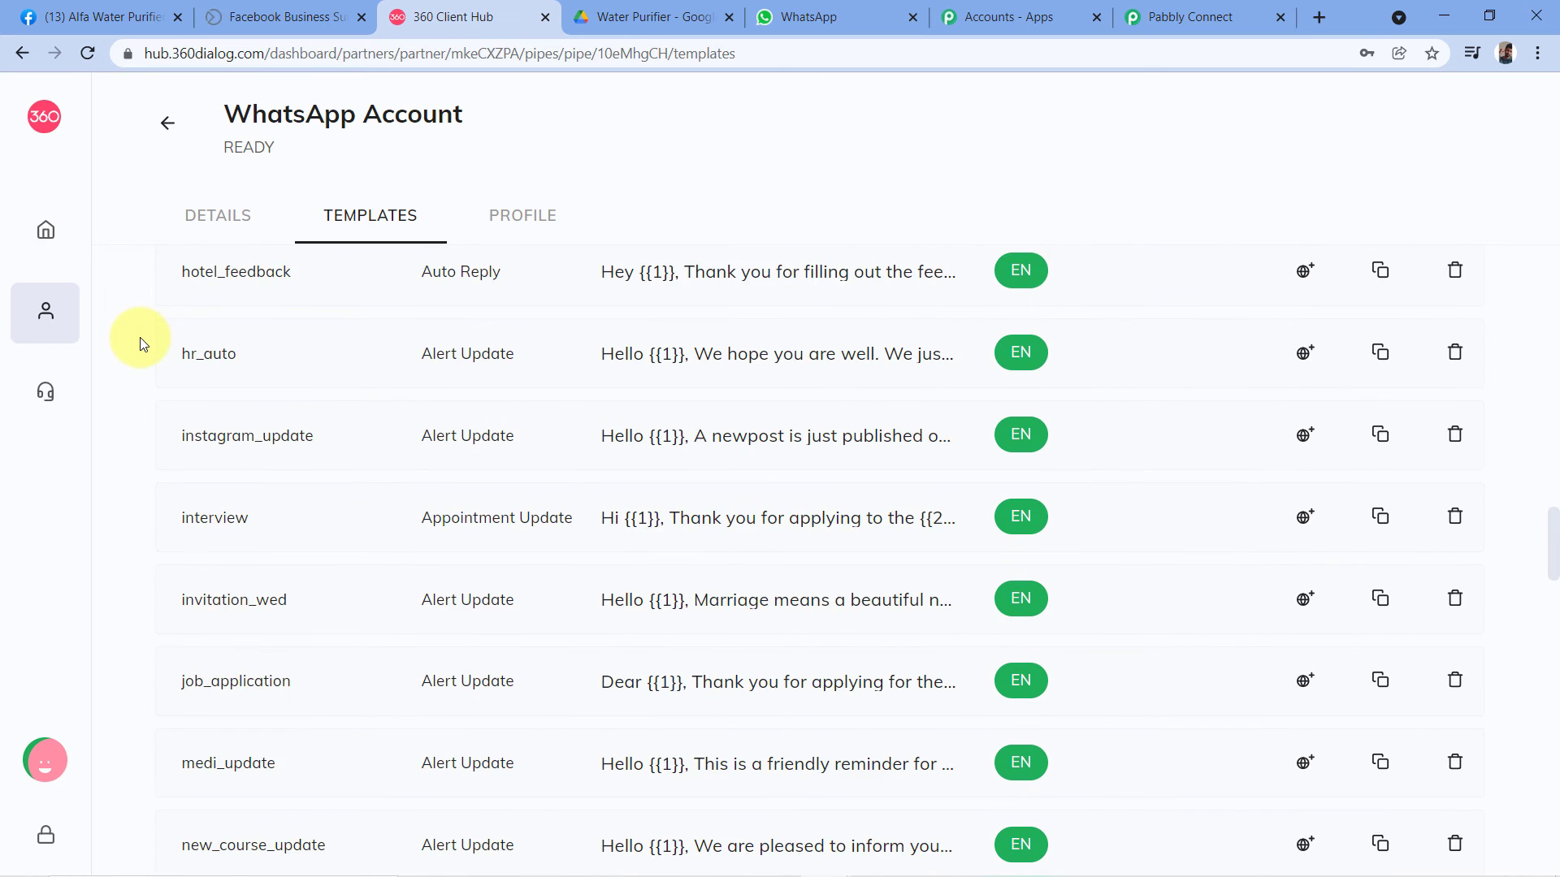
pyautogui.scroll(-1, 139, 338)
pyautogui.scroll(-1, 140, 338)
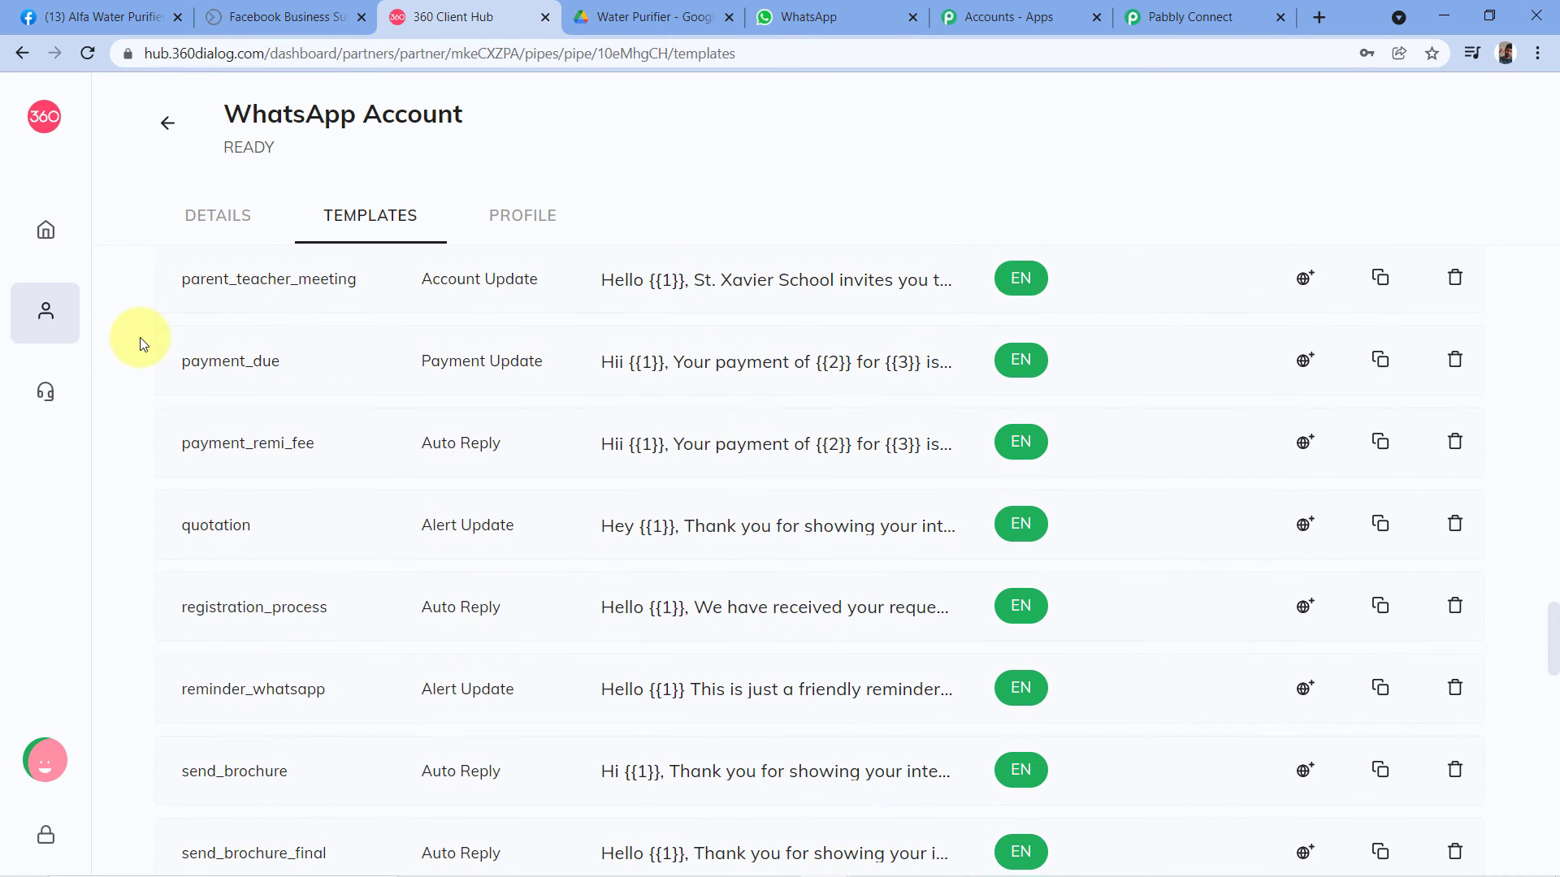
pyautogui.scroll(-5, 140, 343)
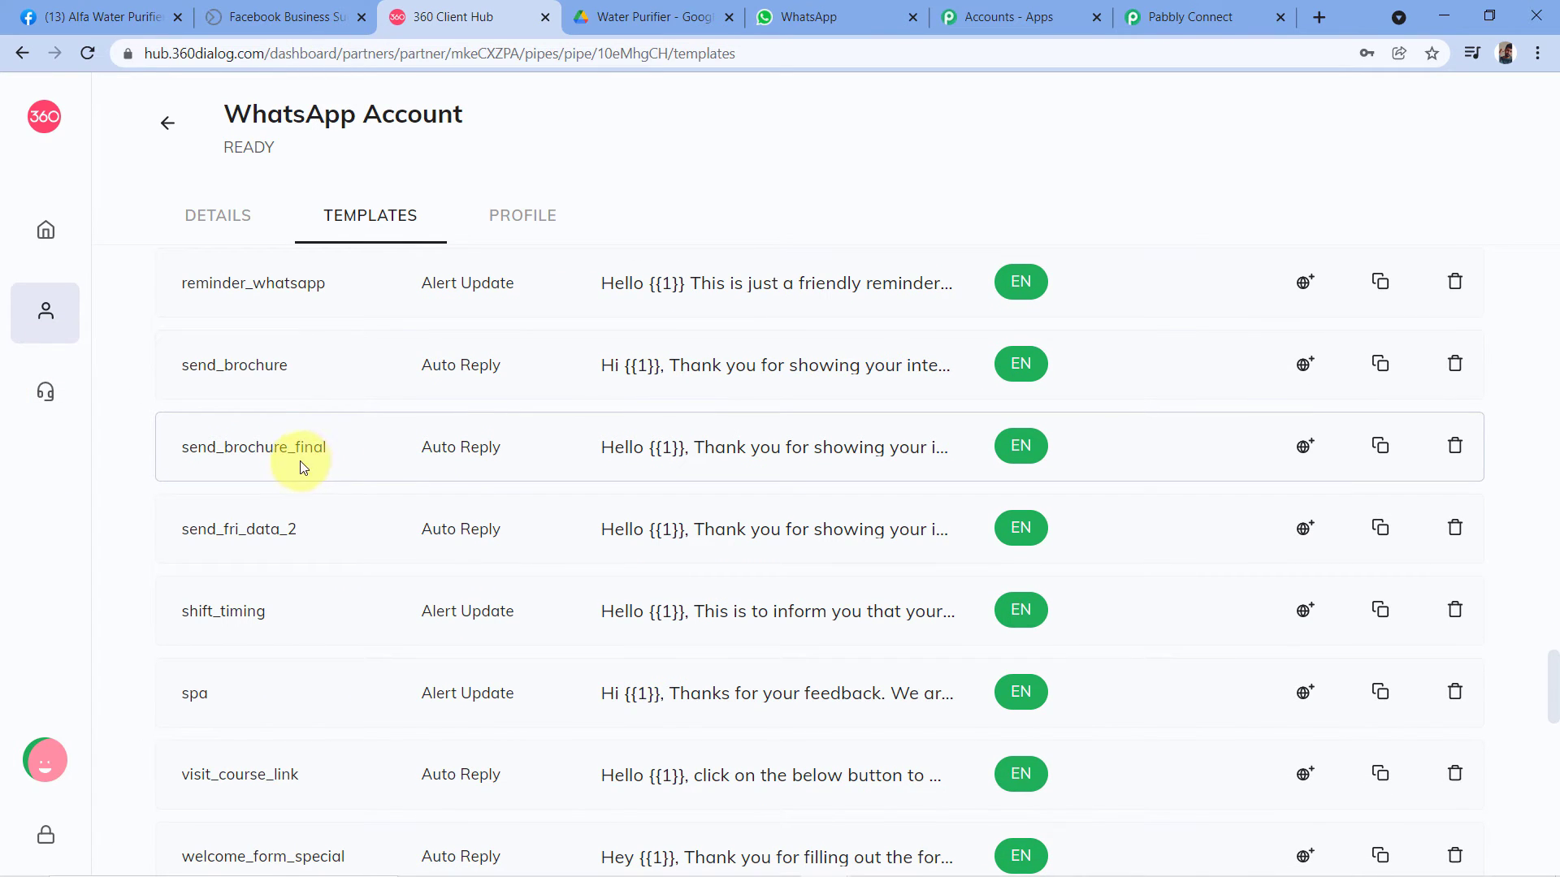
pyautogui.click(699, 446)
# Step: Read the send_brochure_final message text and examine where placeholders {{2}} to {{6}} are used
pyautogui.scroll(-1, 918, 315)
pyautogui.scroll(-1, 918, 315)
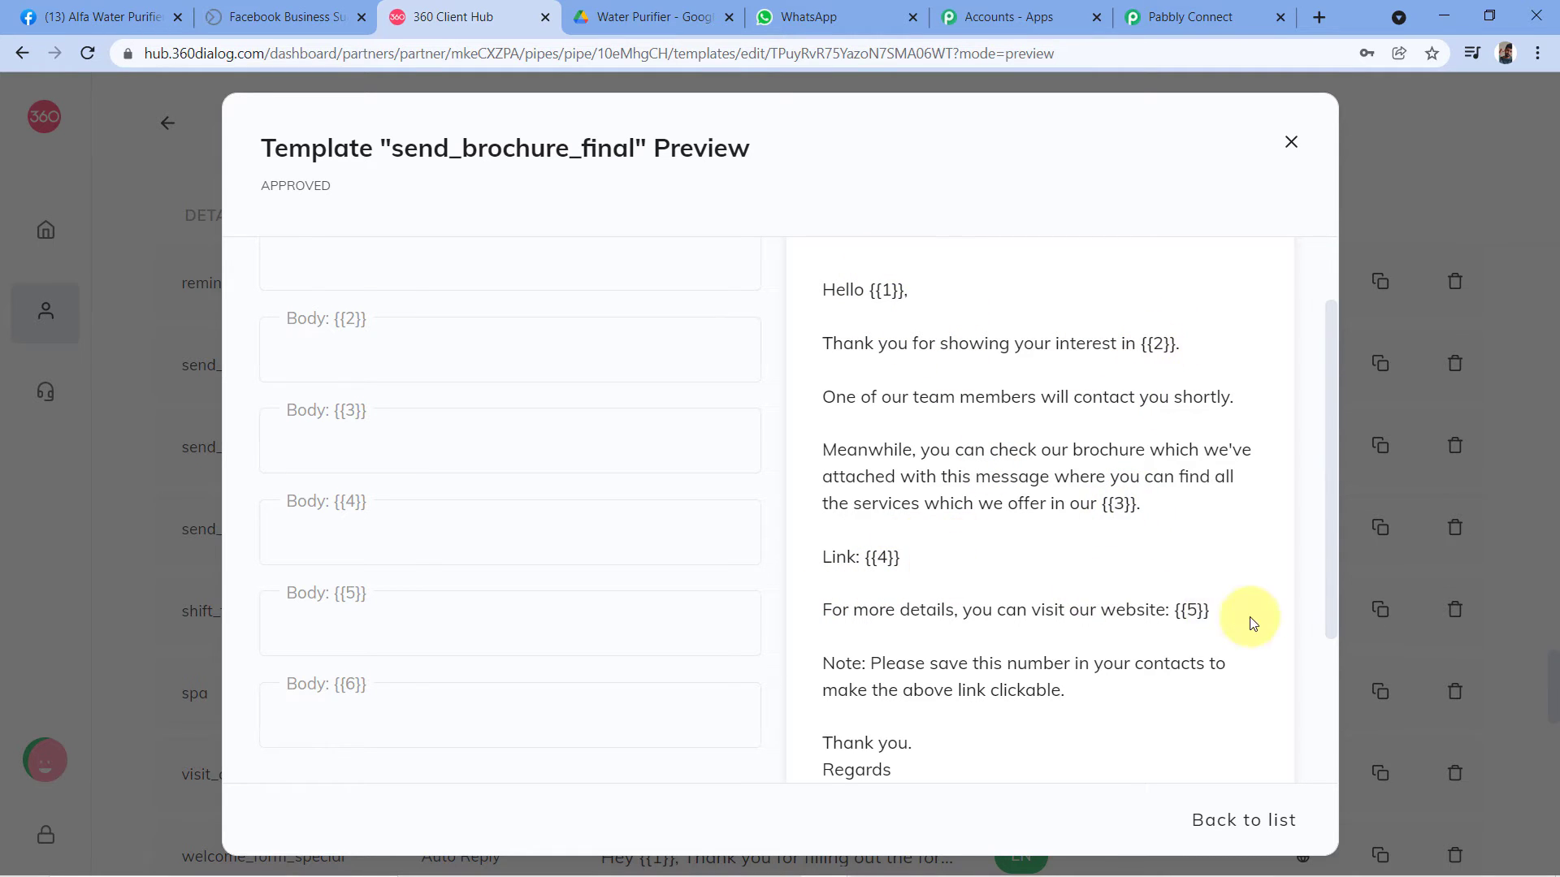
pyautogui.scroll(-1, 890, 600)
pyautogui.scroll(1, 902, 646)
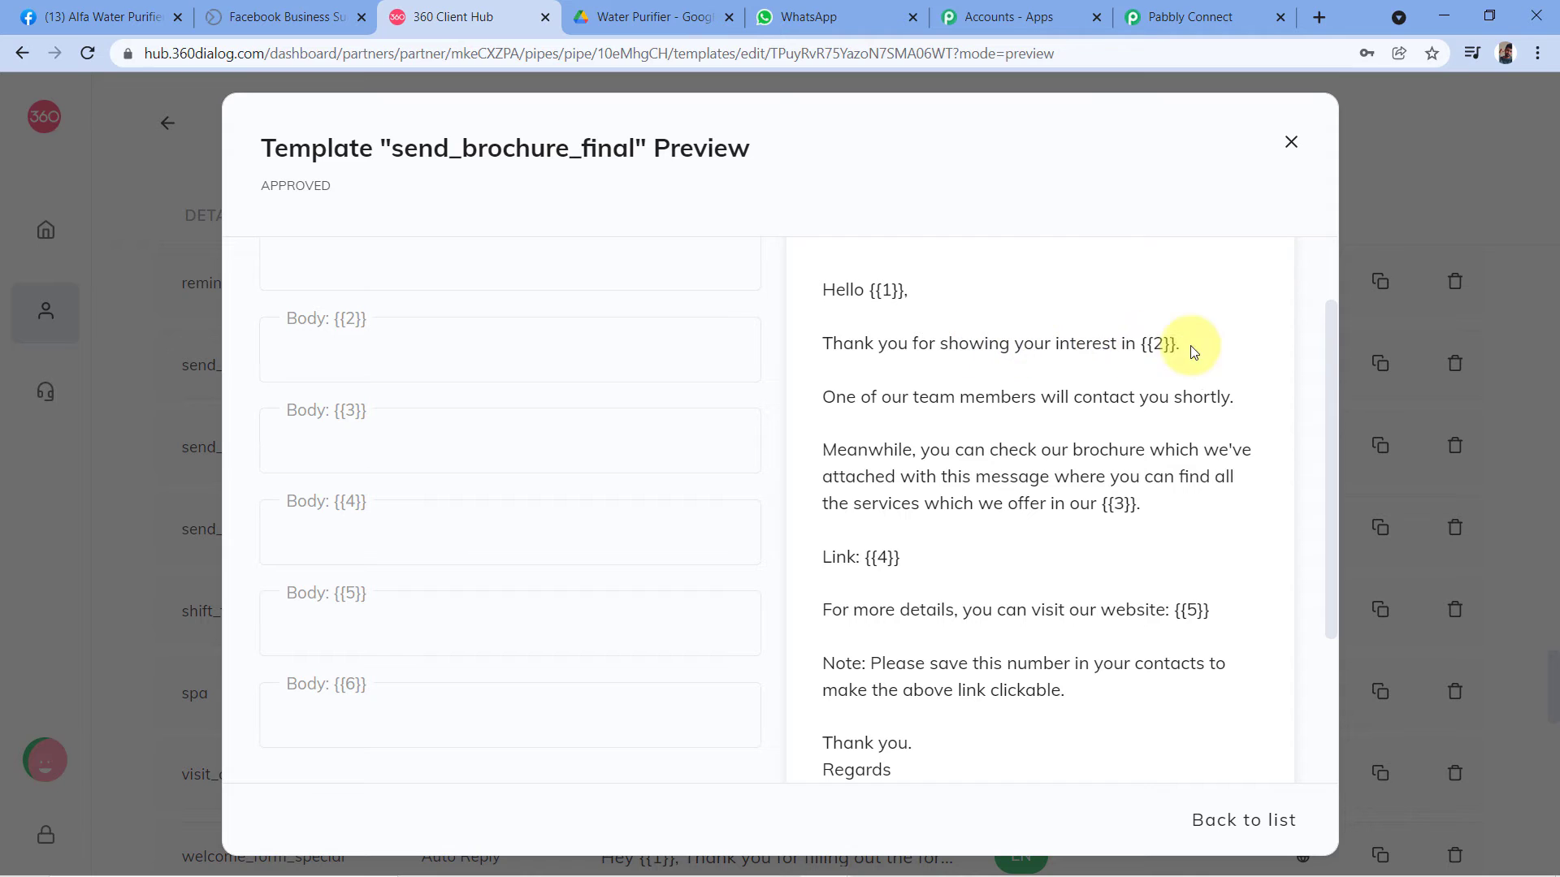
pyautogui.doubleClick(1160, 342)
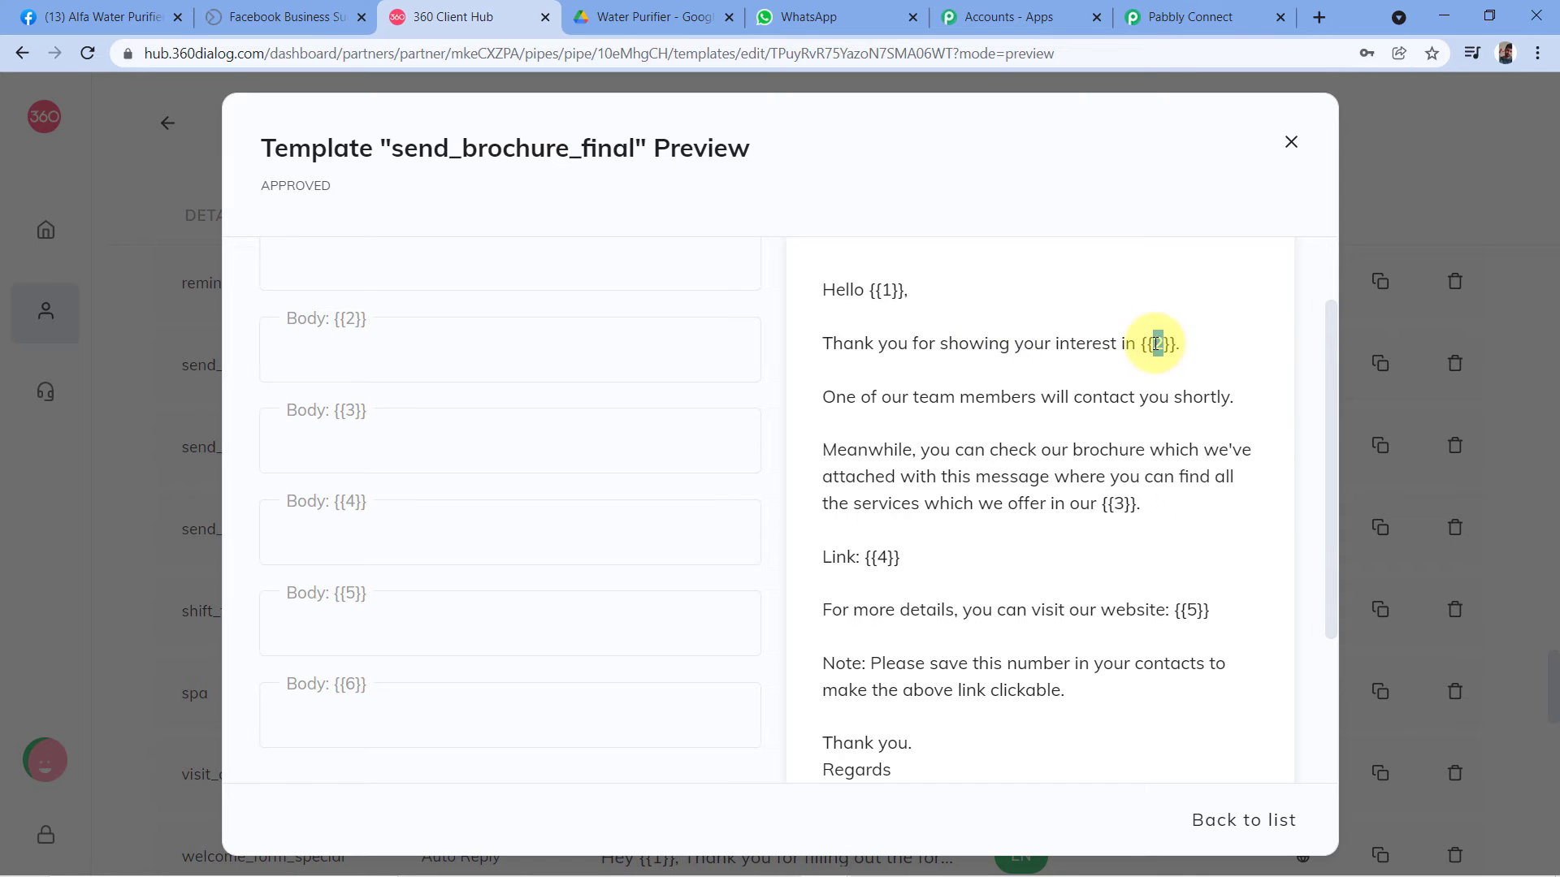
pyautogui.scroll(-2, 1105, 390)
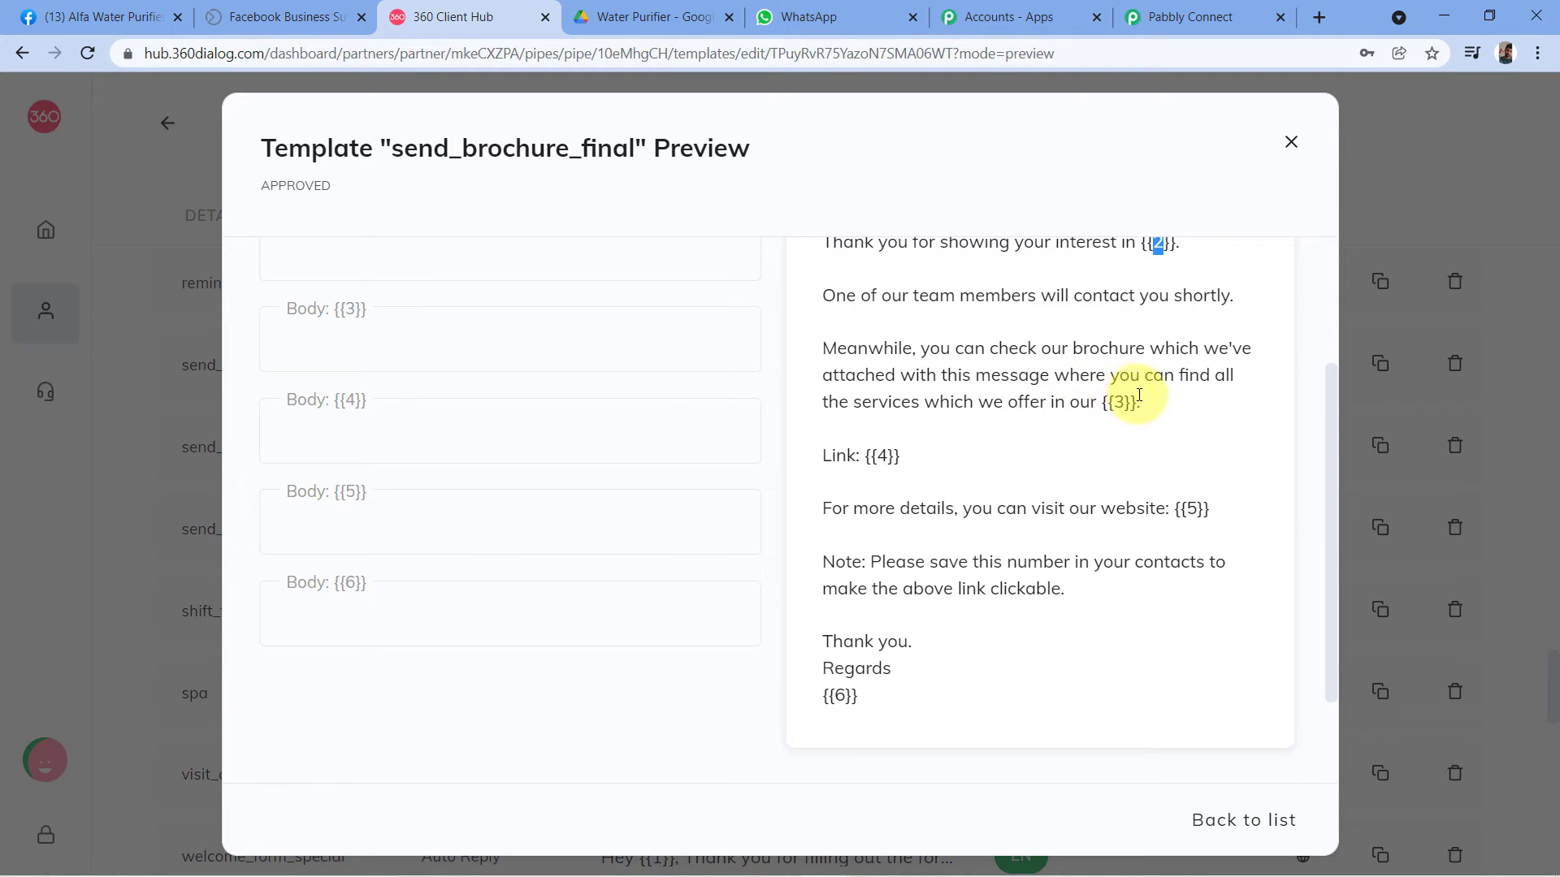
pyautogui.doubleClick(1120, 402)
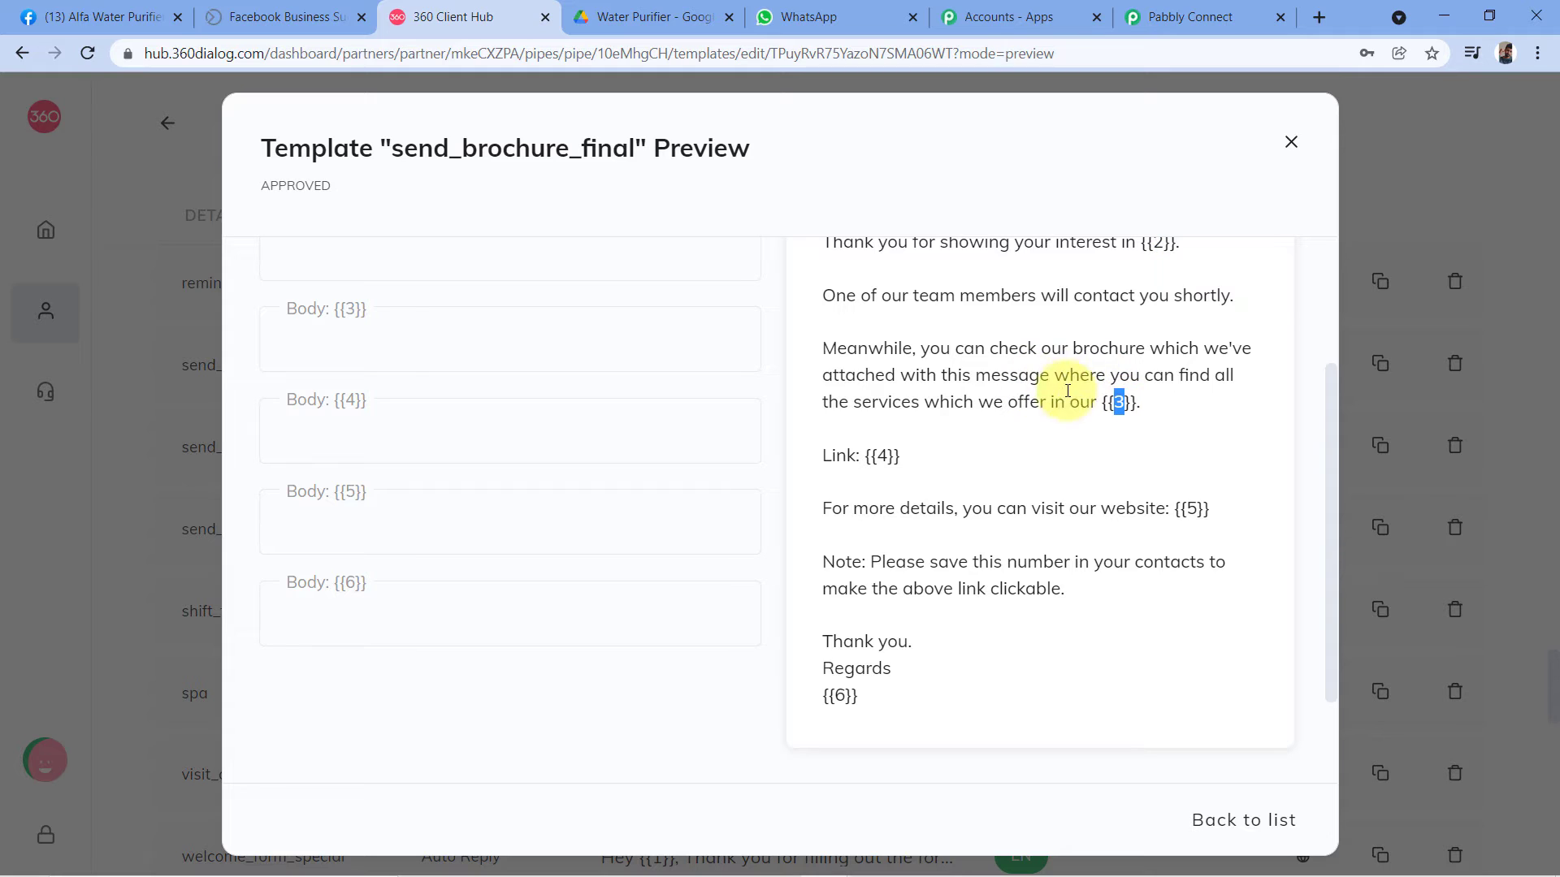
pyautogui.doubleClick(881, 455)
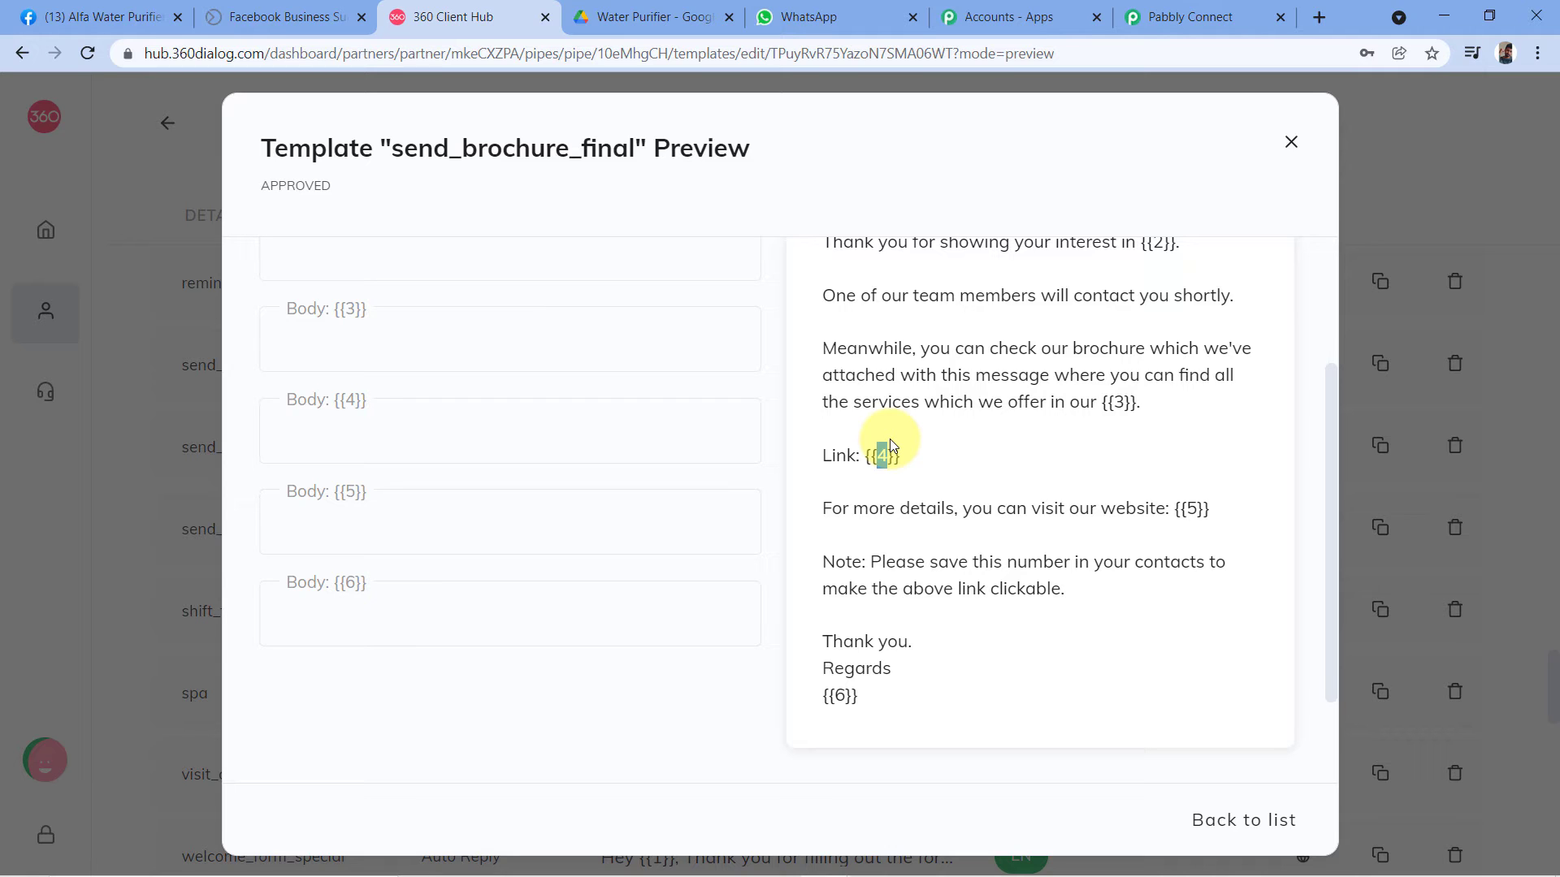
pyautogui.doubleClick(1191, 509)
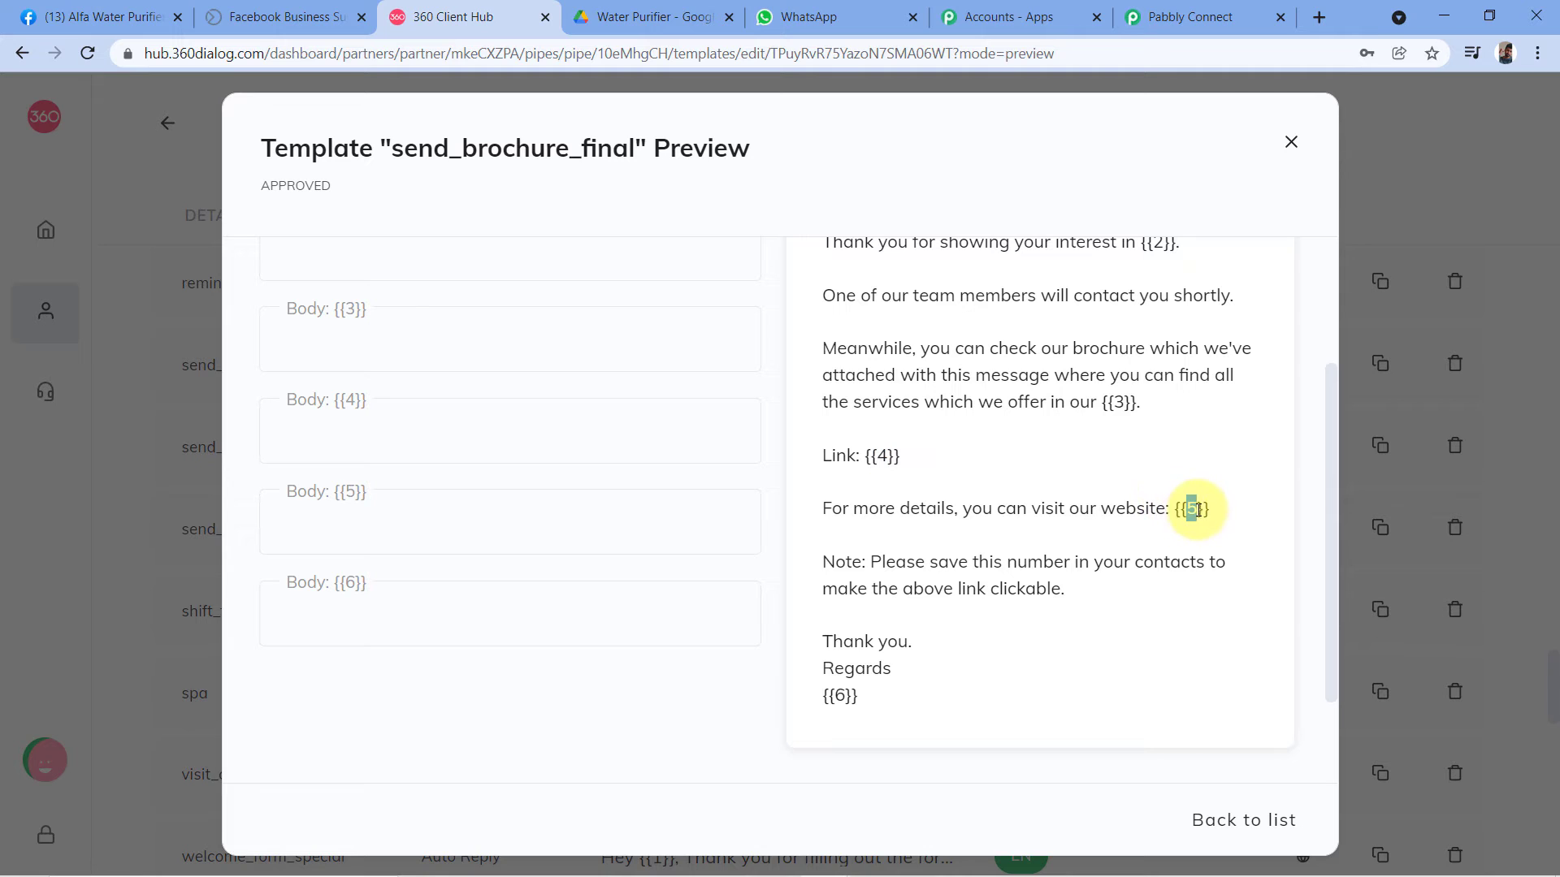
pyautogui.doubleClick(840, 696)
pyautogui.scroll(5, 934, 568)
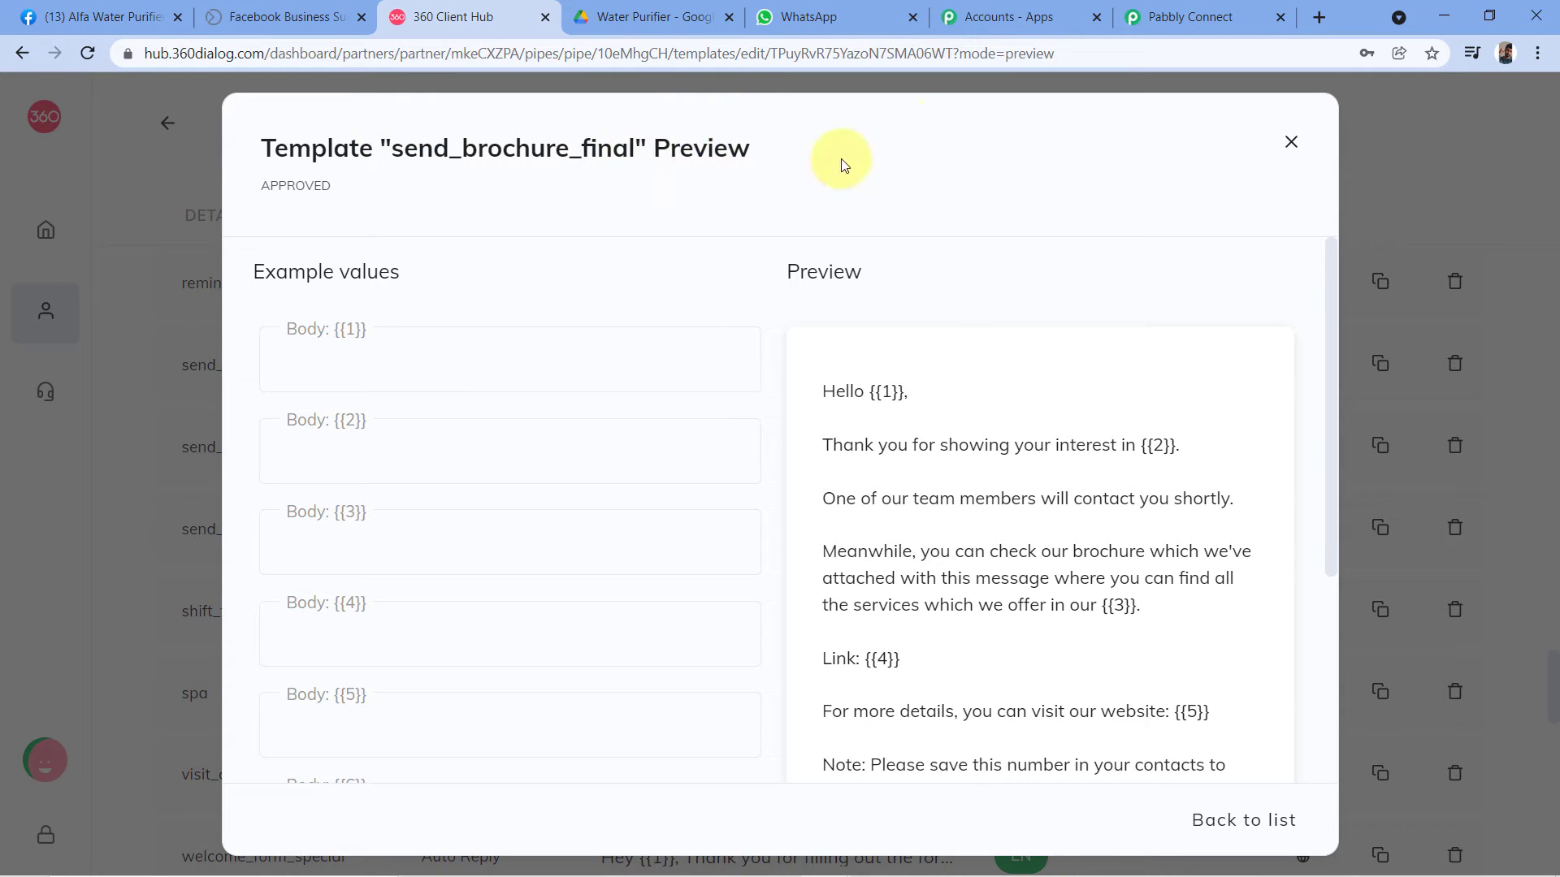
# Step: Return to Pabbly Connect, search the templates for "Send" and set the action's template to send_brochure_final (en)
pyautogui.click(1190, 17)
pyautogui.write('Send')
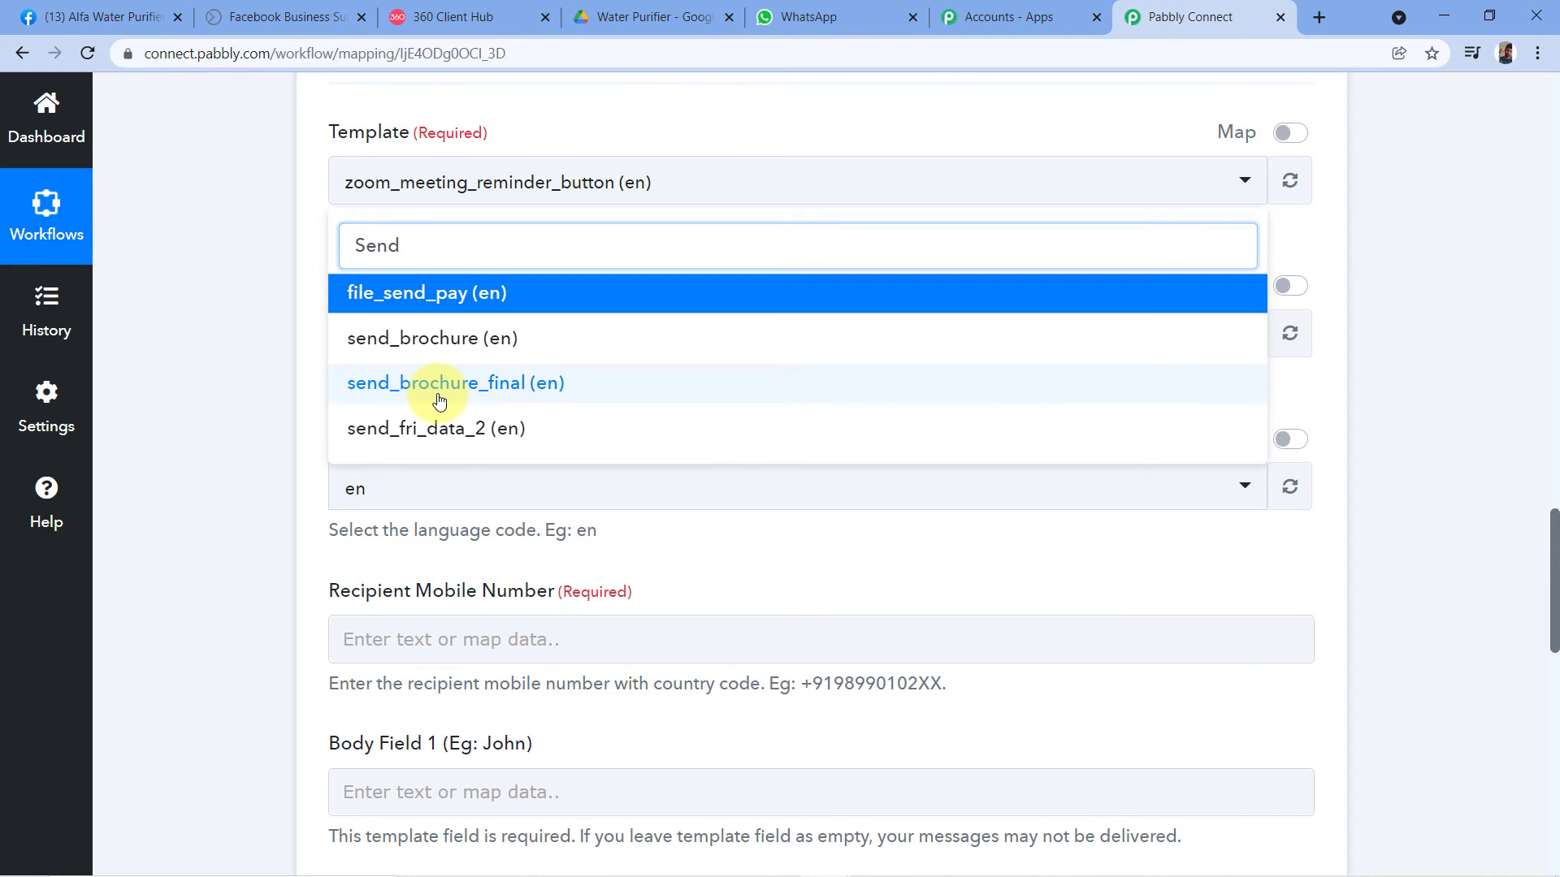
pyautogui.click(439, 401)
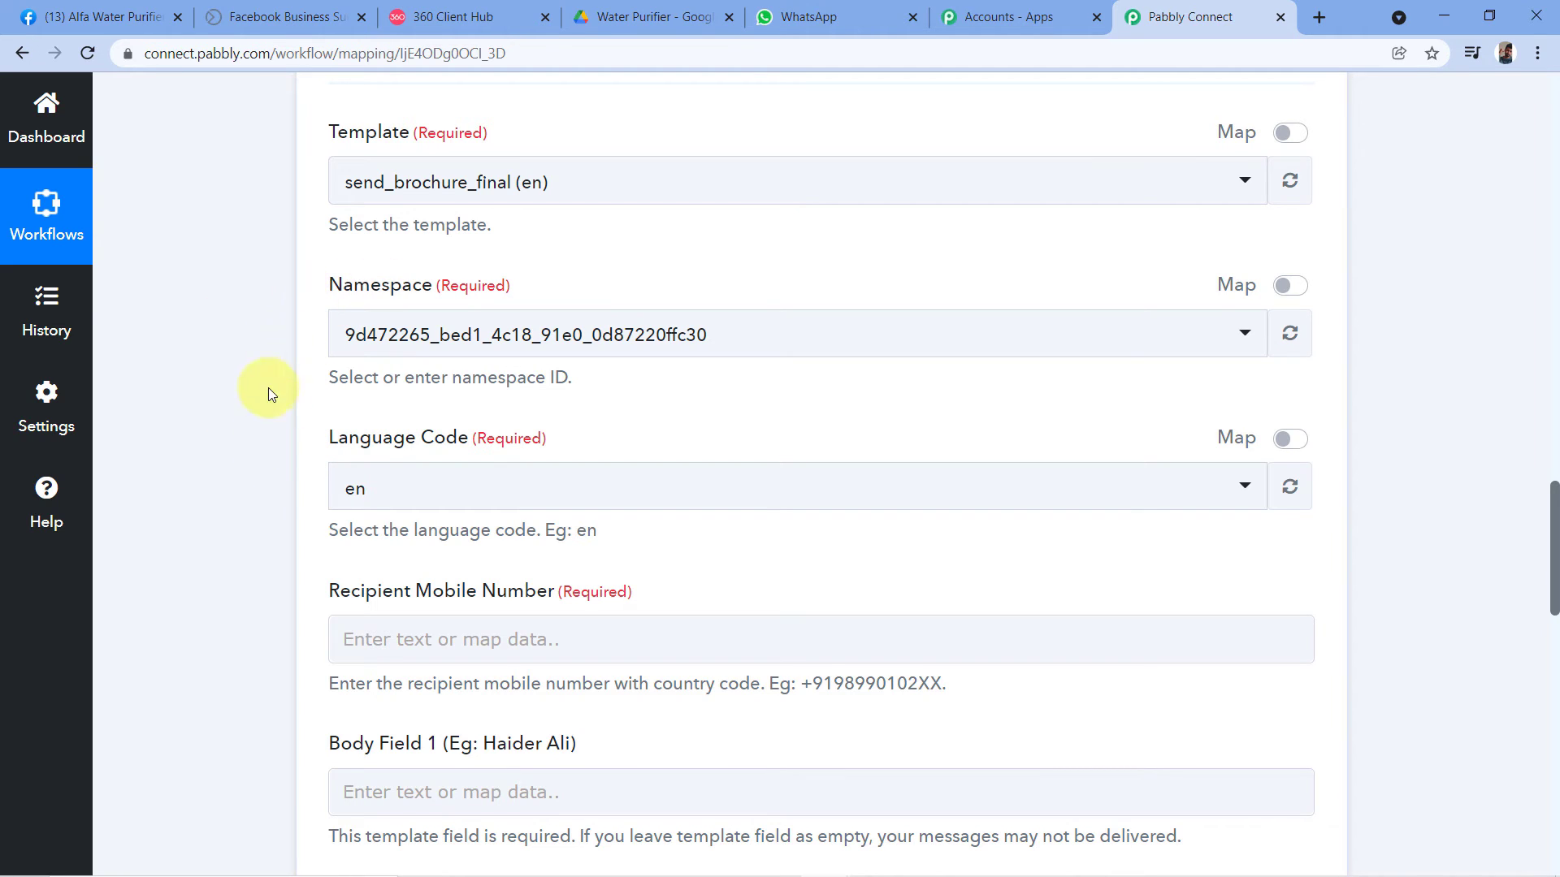
# Step: Review the action's recipient and body fields, checking the country-code format expected for the recipient mobile number
pyautogui.scroll(-3, 185, 428)
pyautogui.scroll(-1, 279, 397)
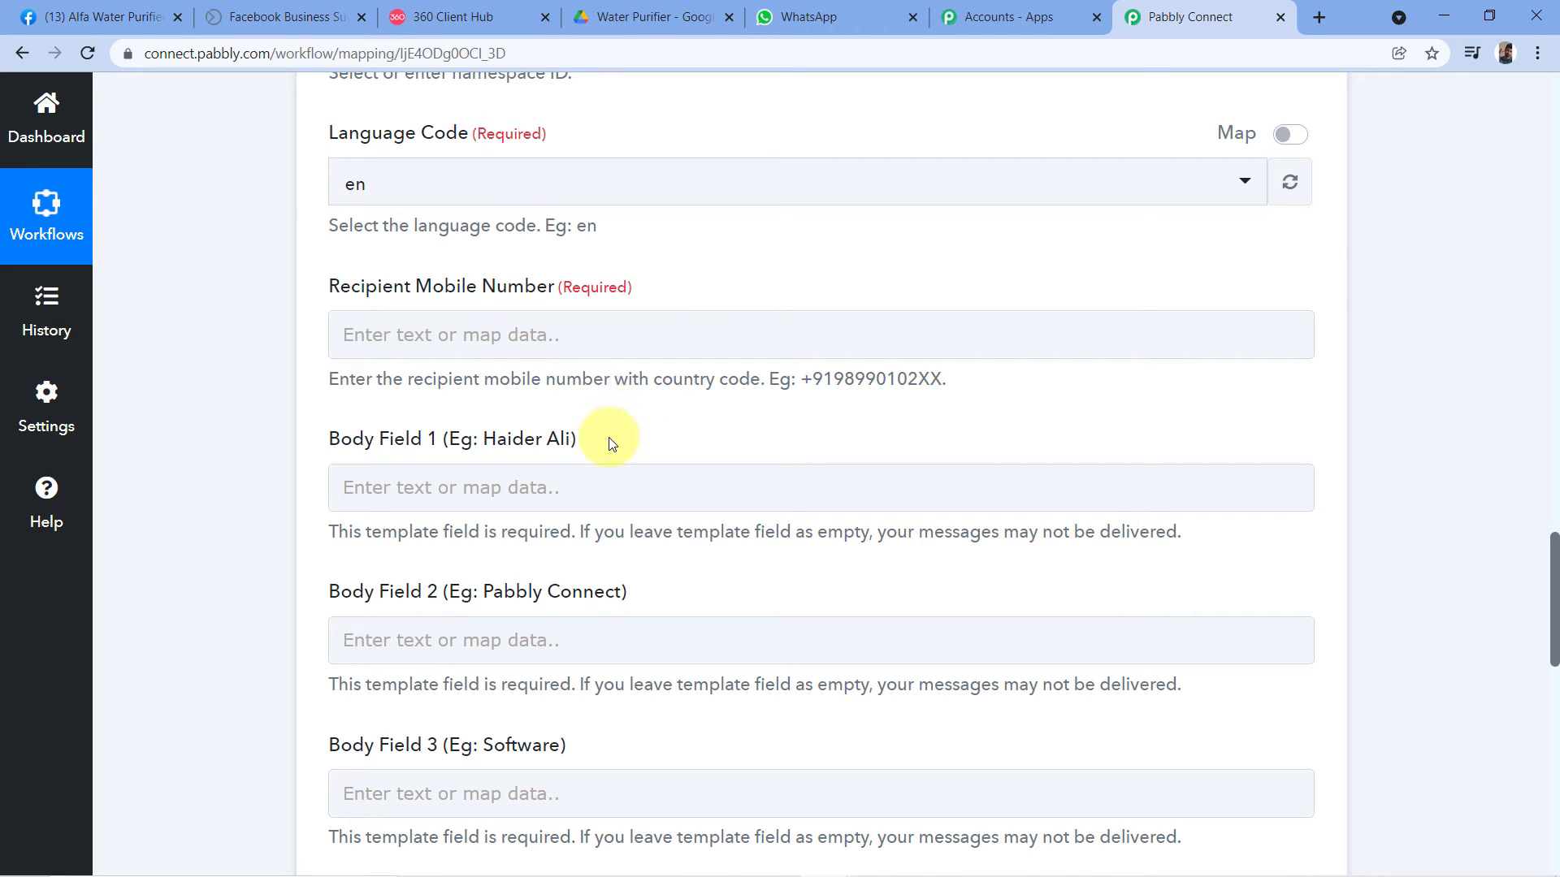
pyautogui.moveTo(803, 383); pyautogui.dragTo(831, 382)
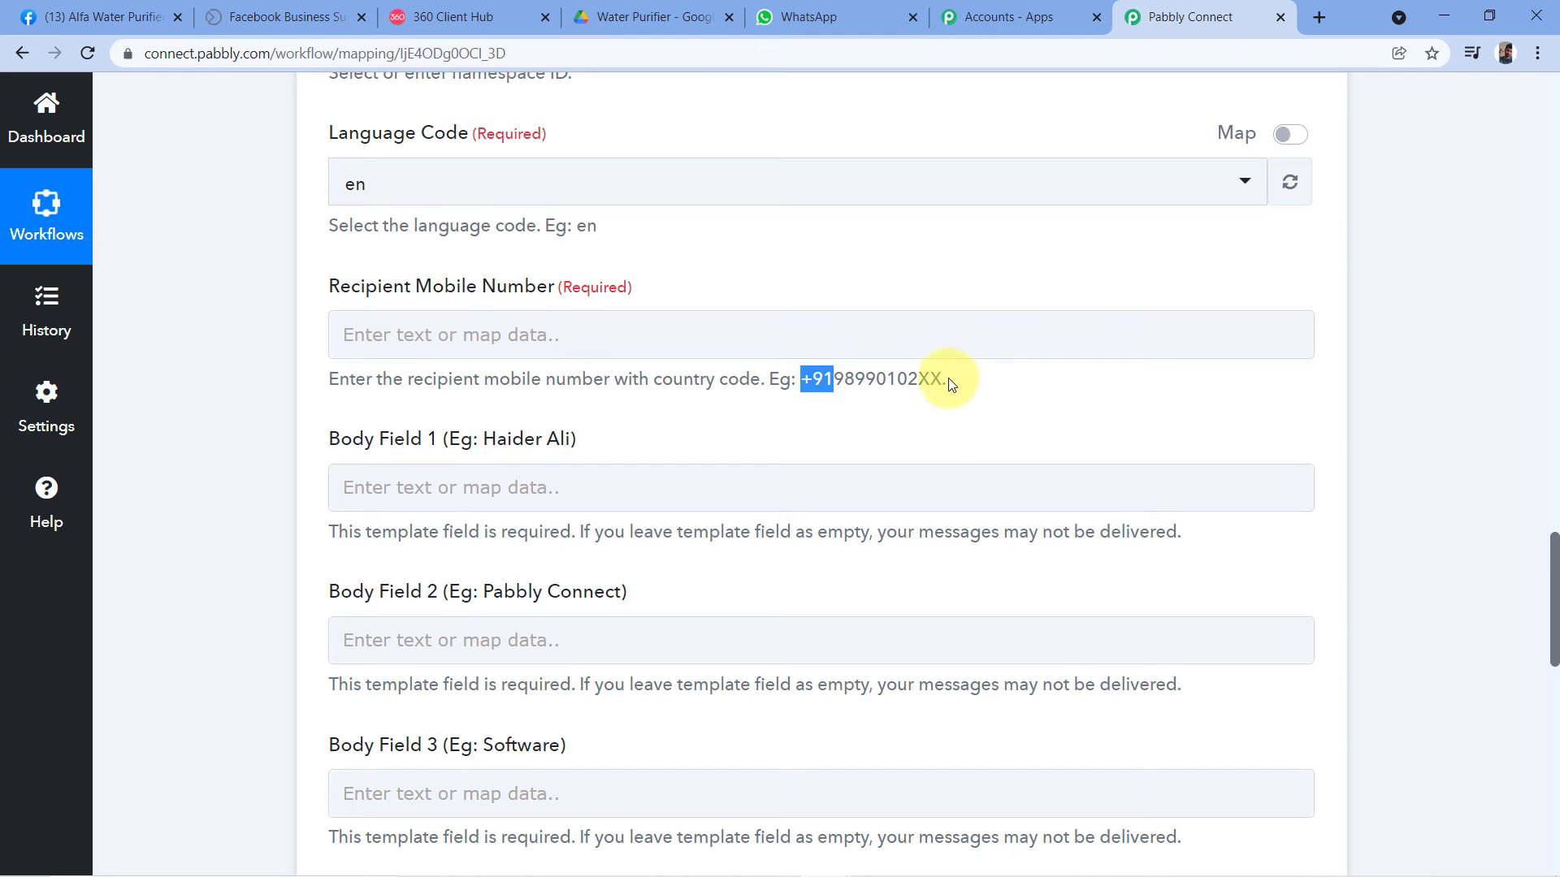
pyautogui.moveTo(940, 379); pyautogui.dragTo(812, 380)
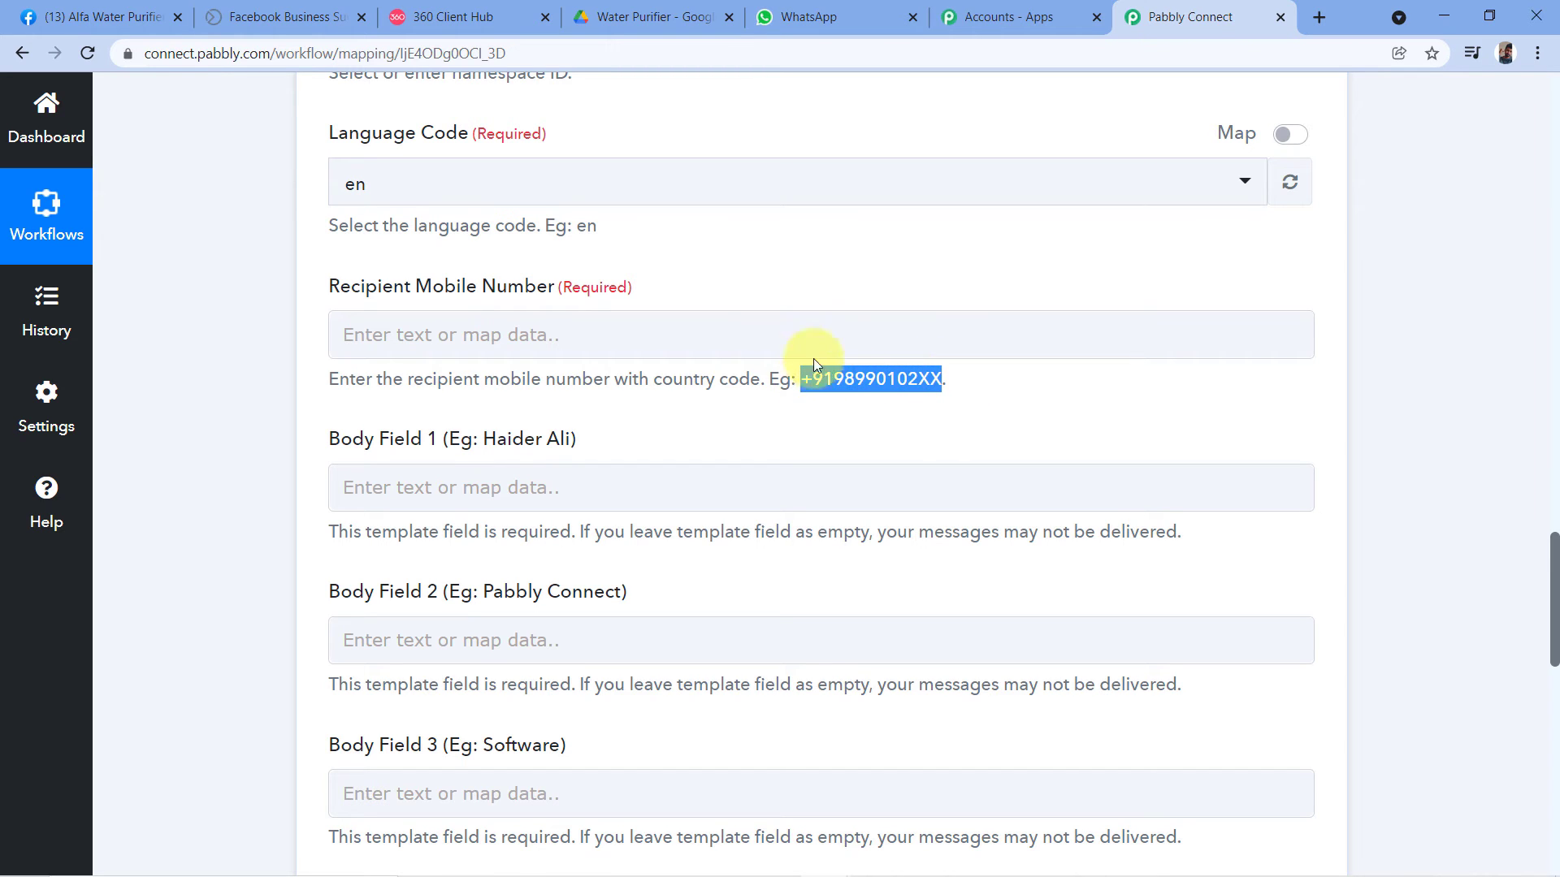
pyautogui.click(827, 283)
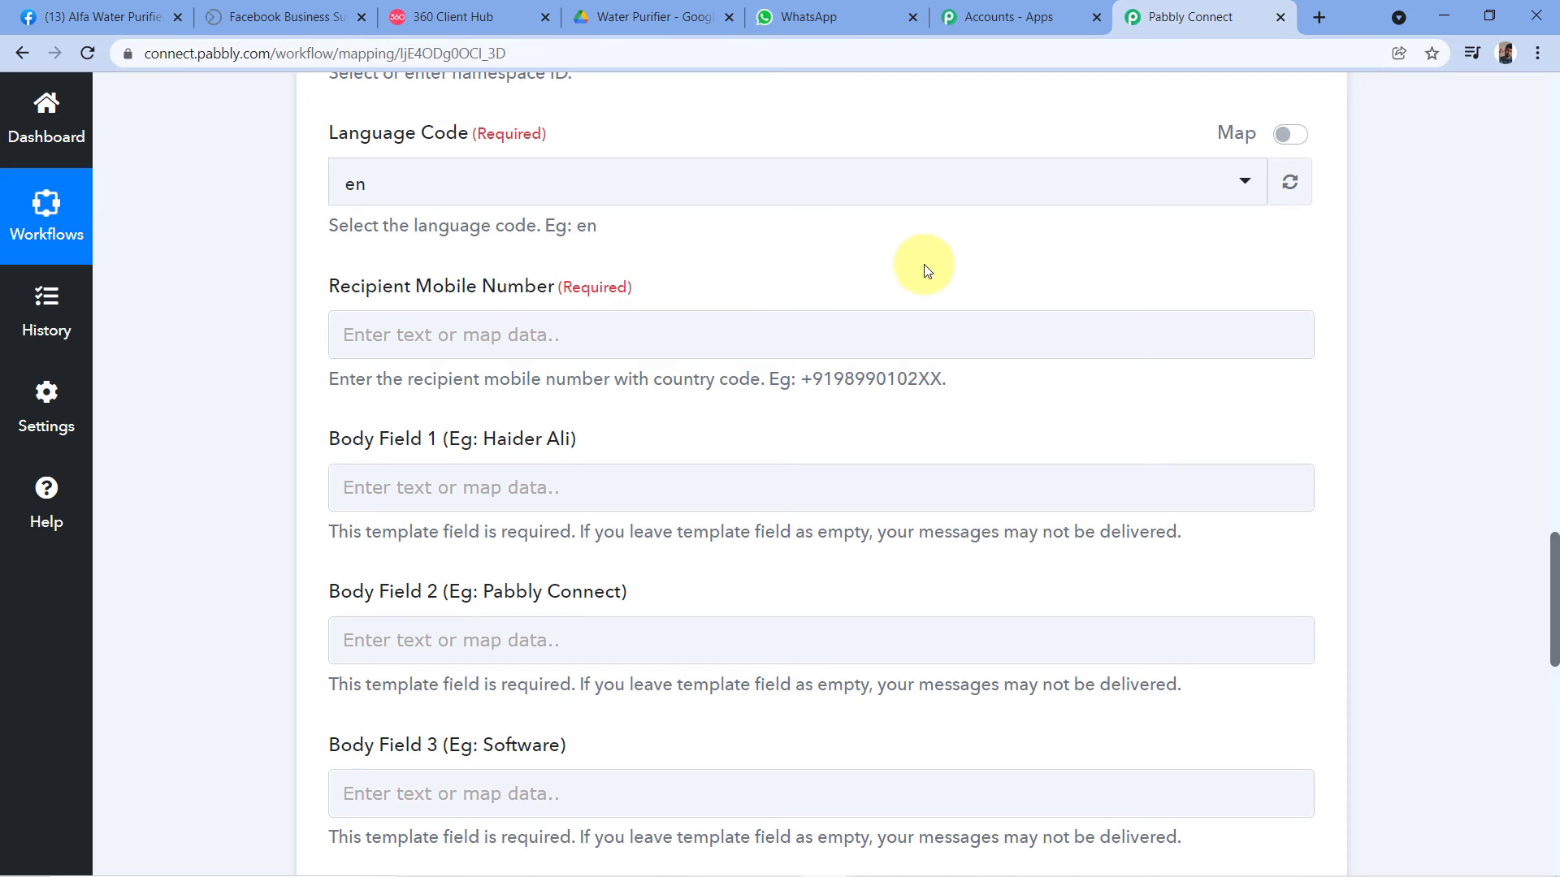
# Step: Check the country-code format of the Res2 Phone Number in the trigger response, and head back to the WhatsApp action
pyautogui.scroll(15, 817, 316)
pyautogui.scroll(2, 882, 316)
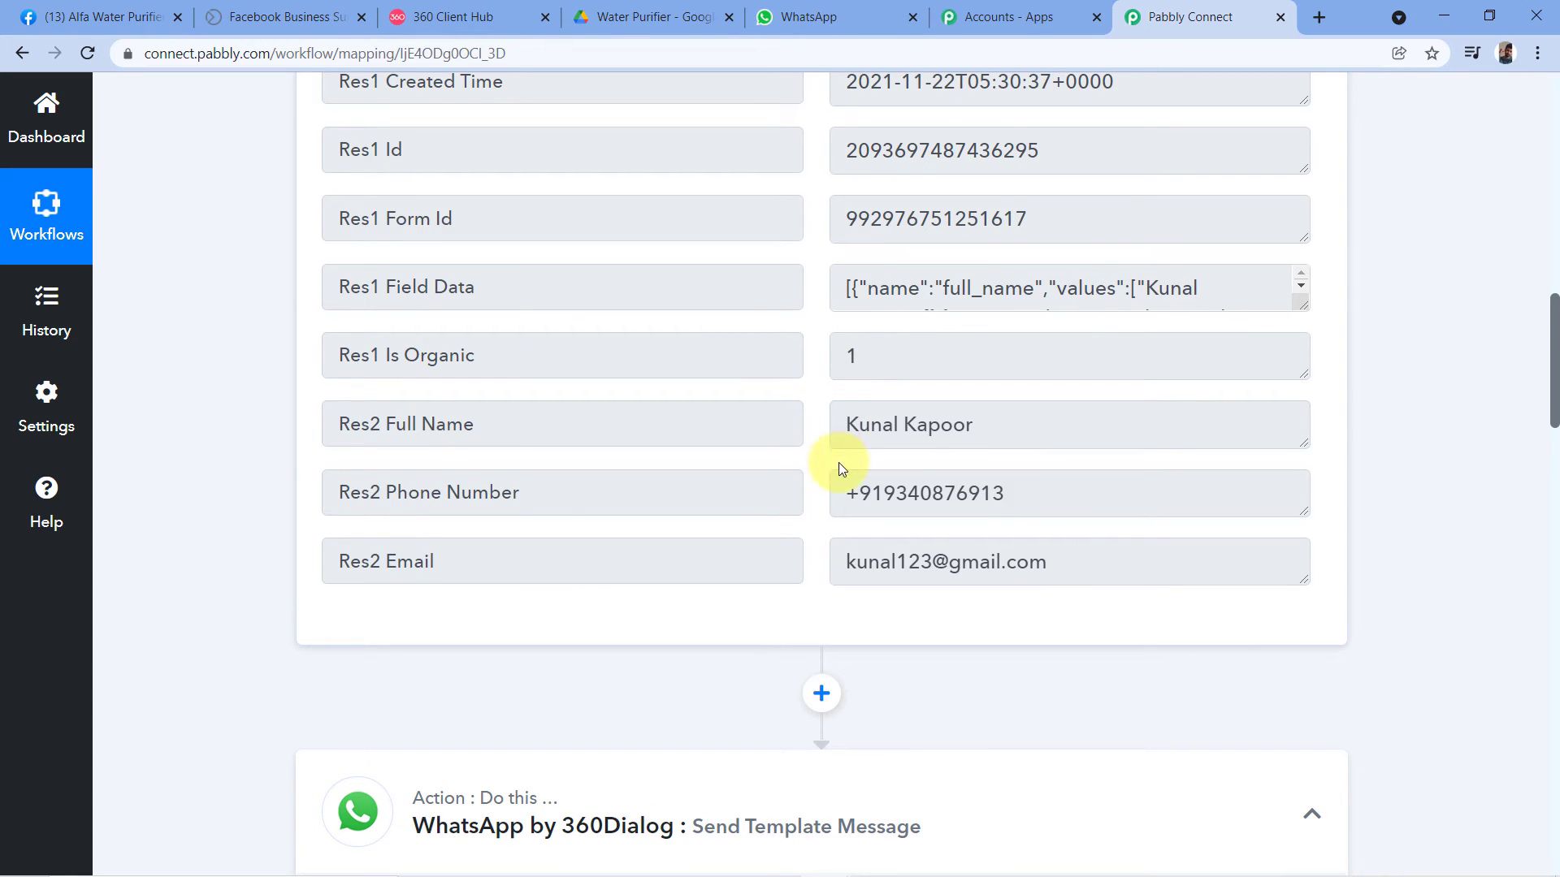
pyautogui.moveTo(845, 493); pyautogui.dragTo(1008, 494)
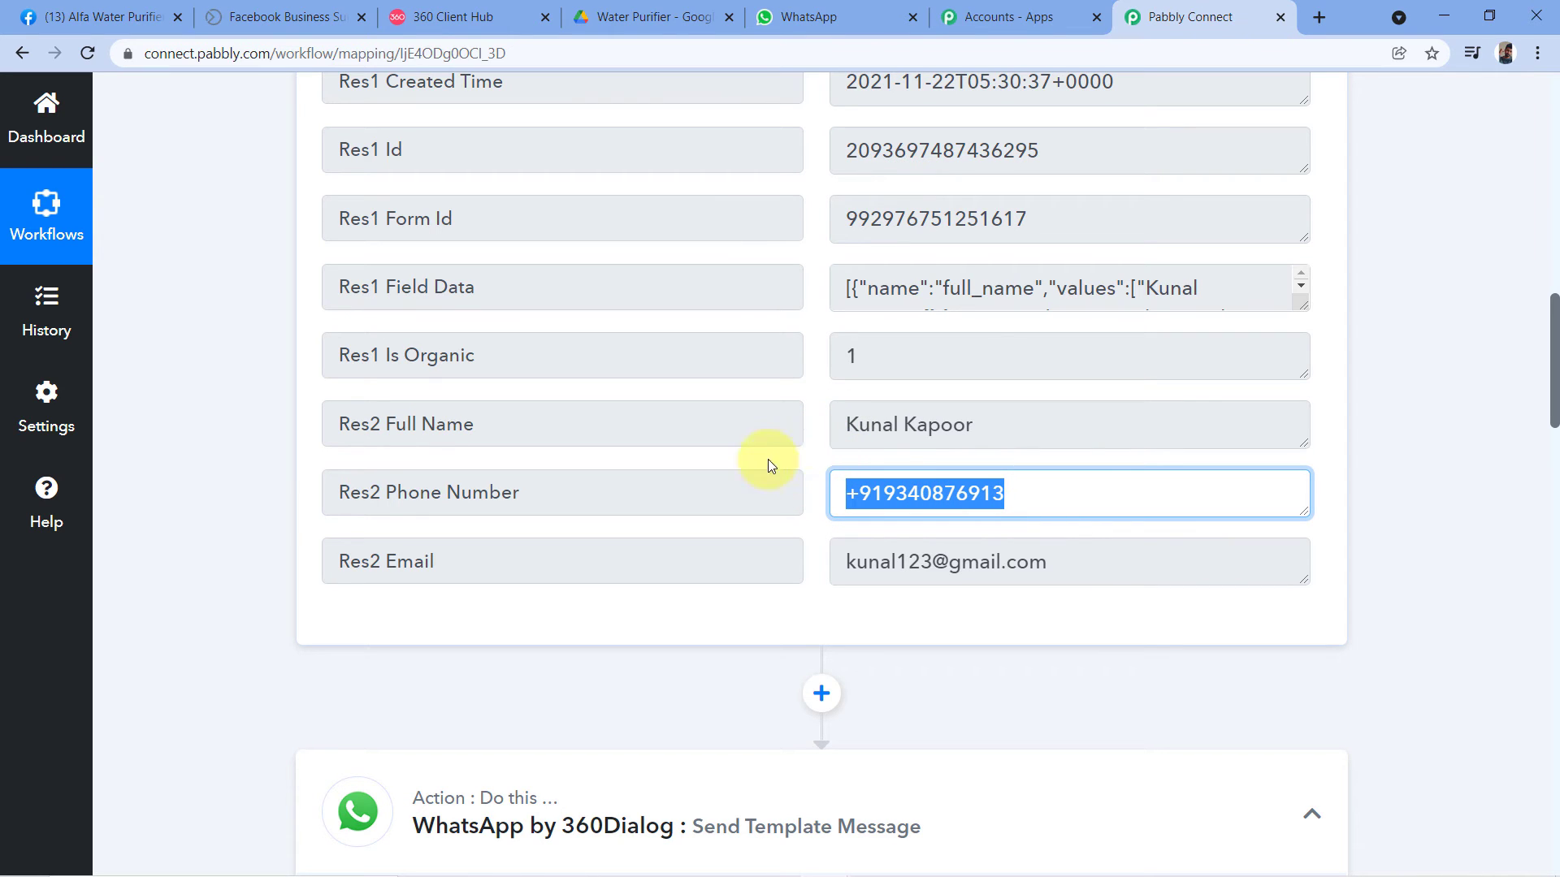
pyautogui.click(815, 453)
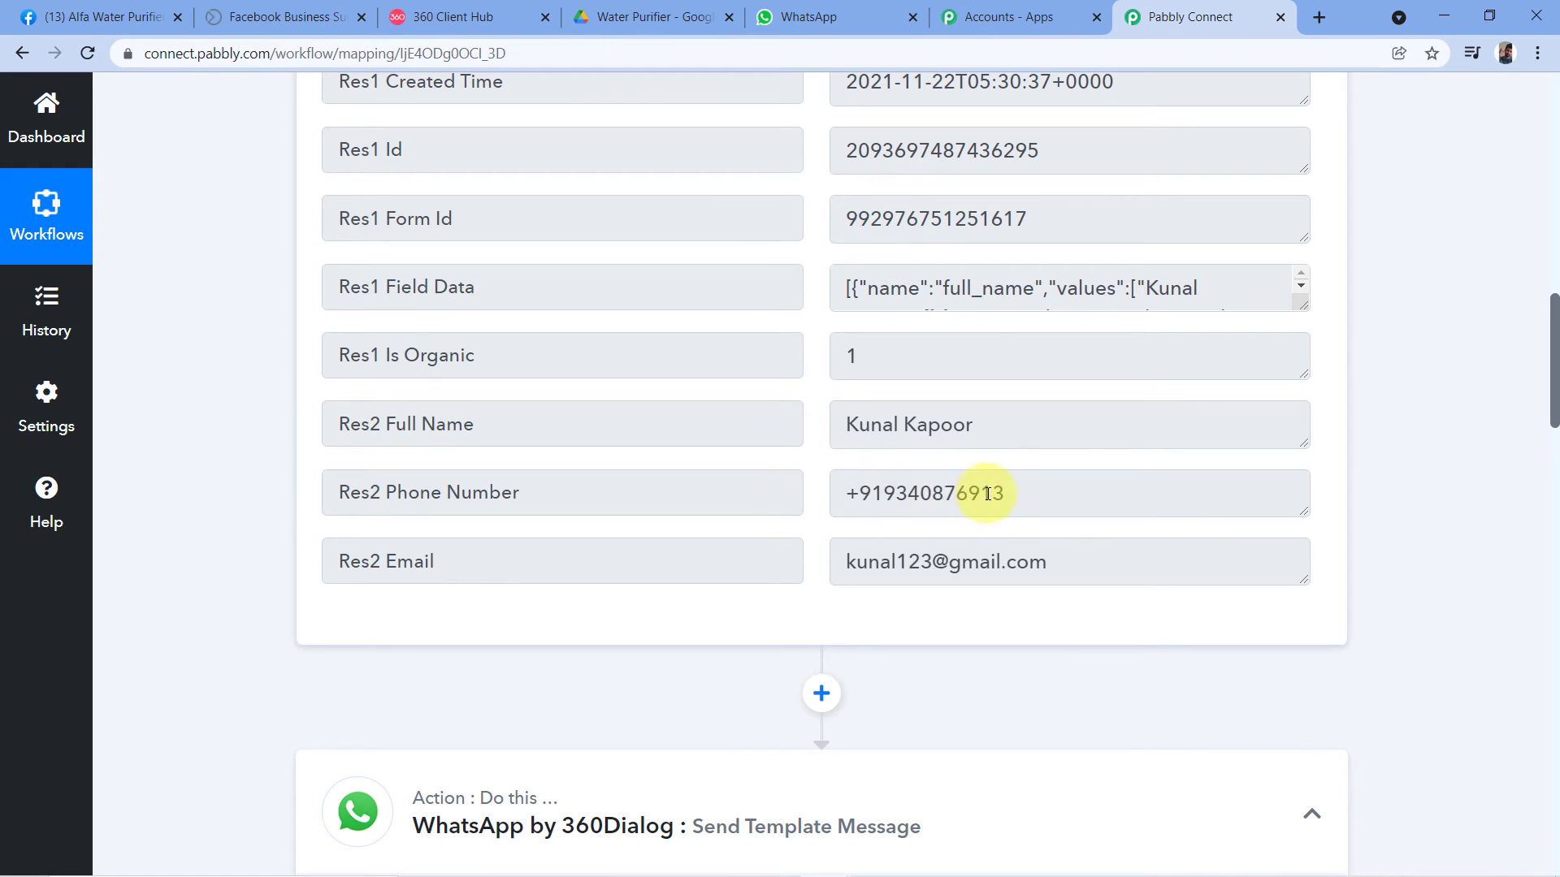
pyautogui.scroll(-15, 816, 470)
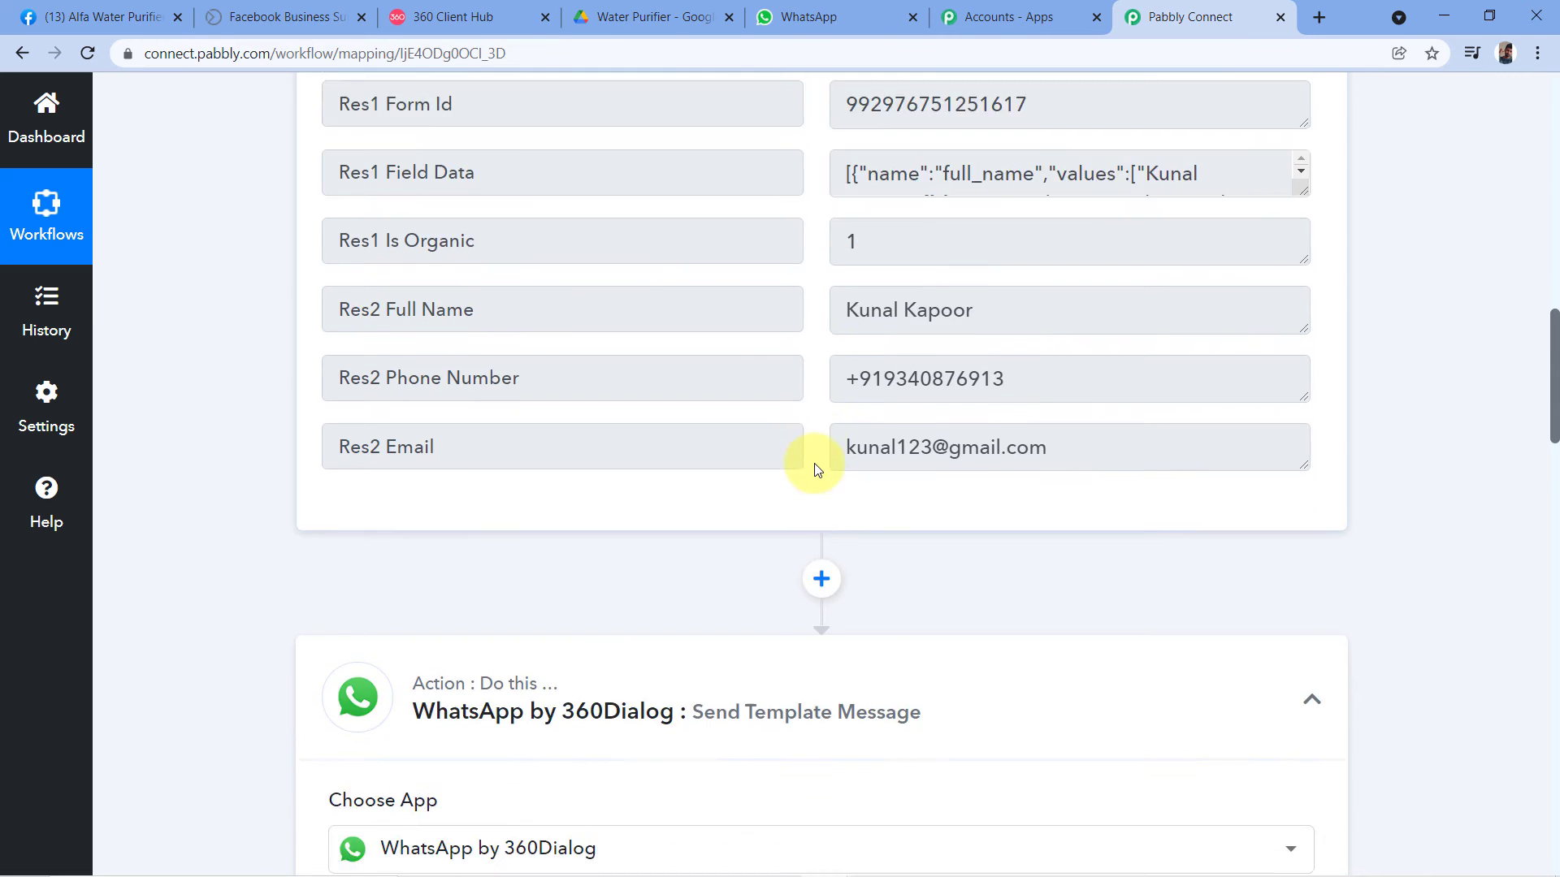
# Step: Map the WhatsApp action's Recipient Mobile Number to Res2 Phone Number from the Facebook Lead Ads trigger
pyautogui.scroll(-1, 817, 470)
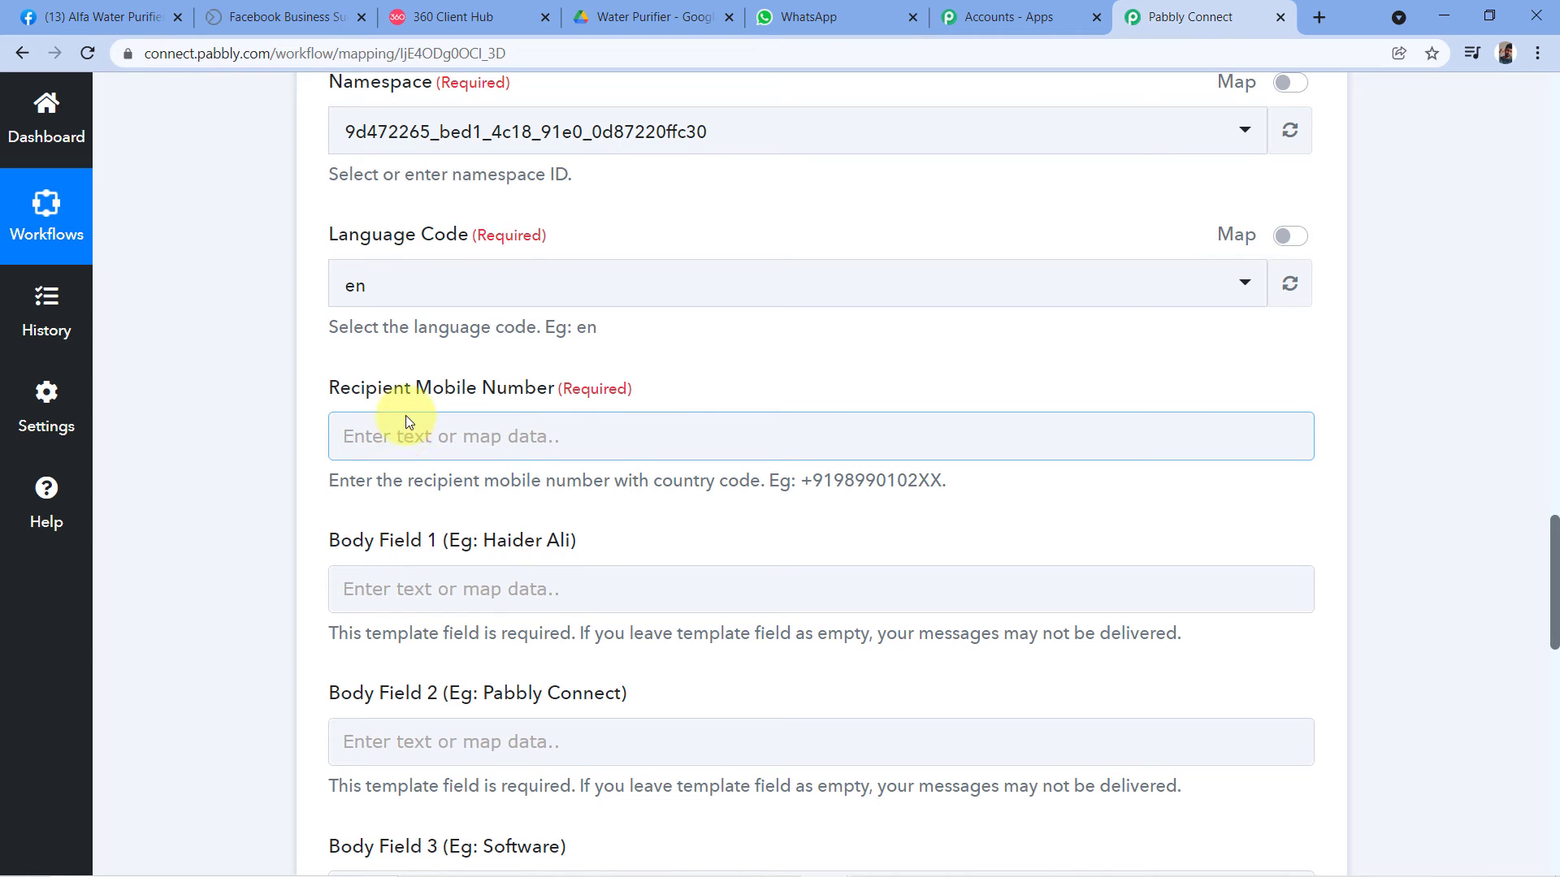
pyautogui.click(372, 431)
pyautogui.scroll(-2, 390, 459)
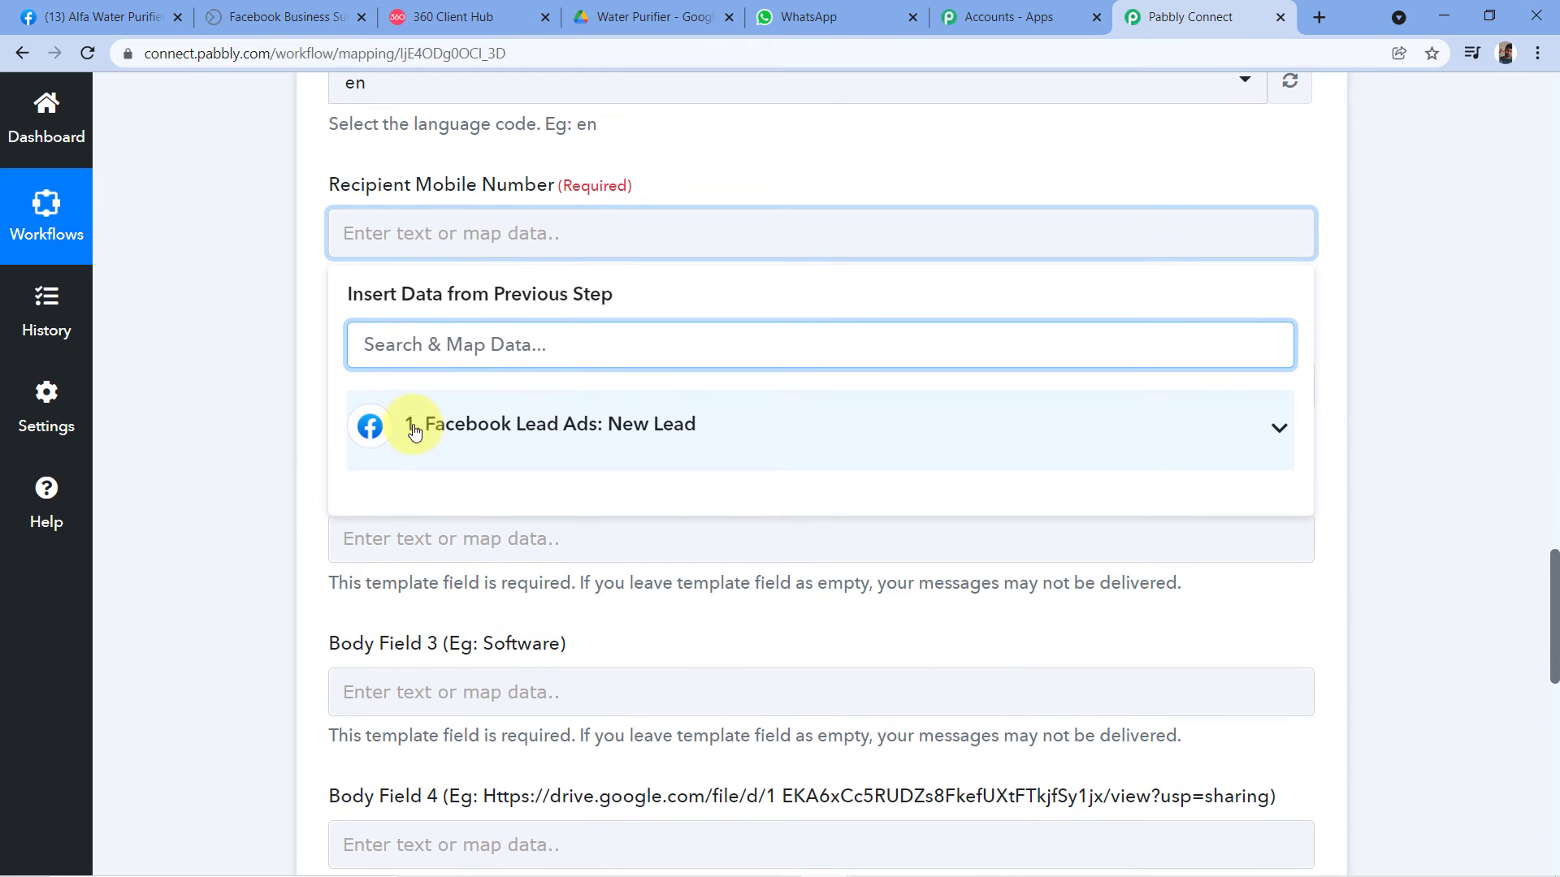
pyautogui.click(541, 426)
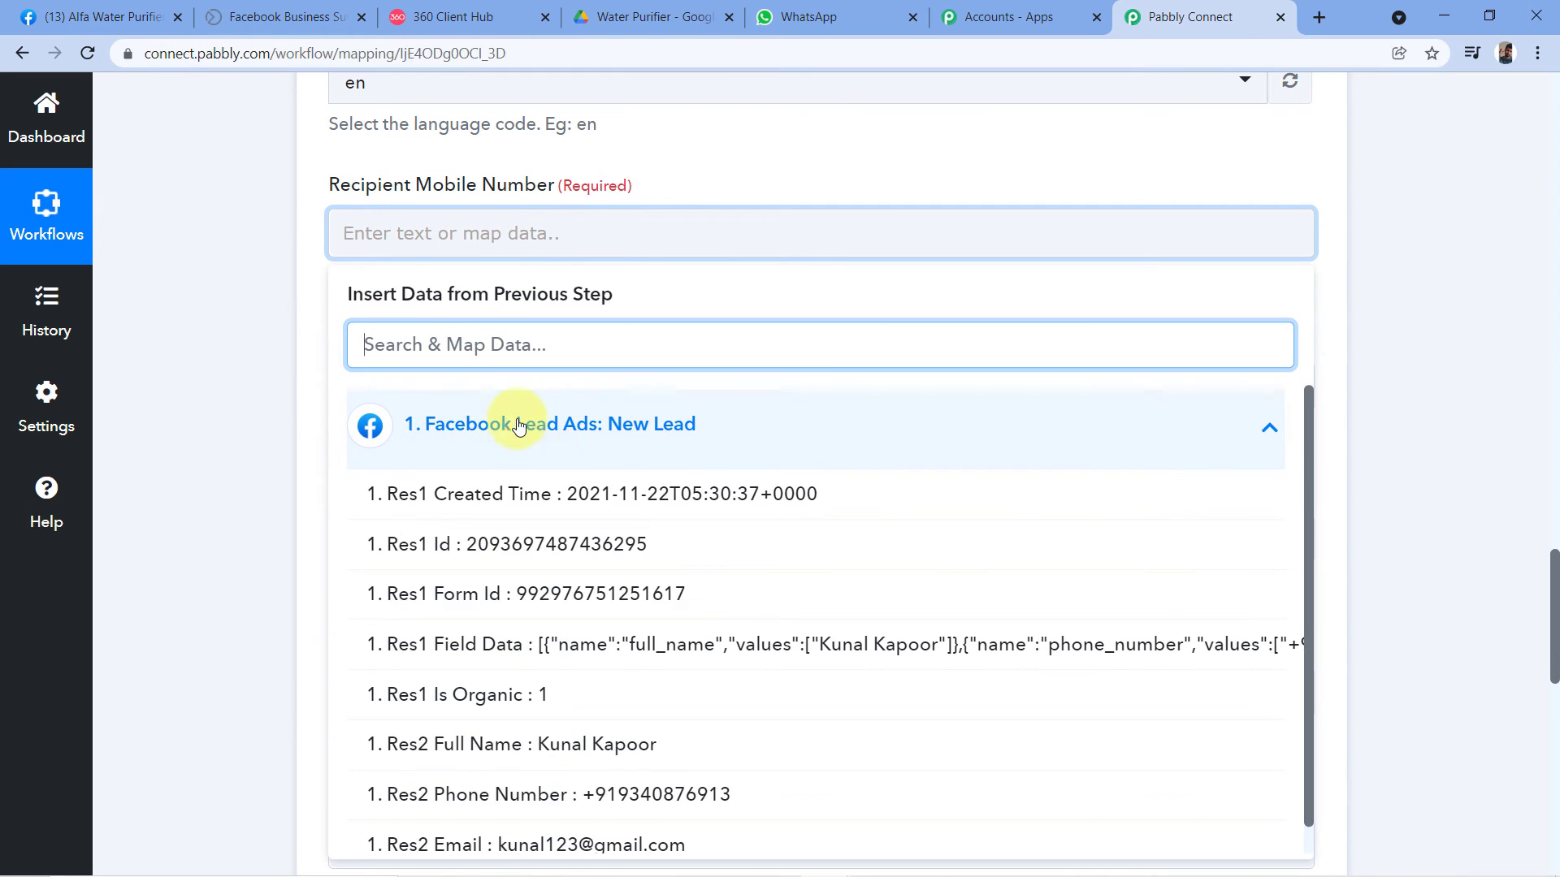
pyautogui.scroll(-1, 592, 538)
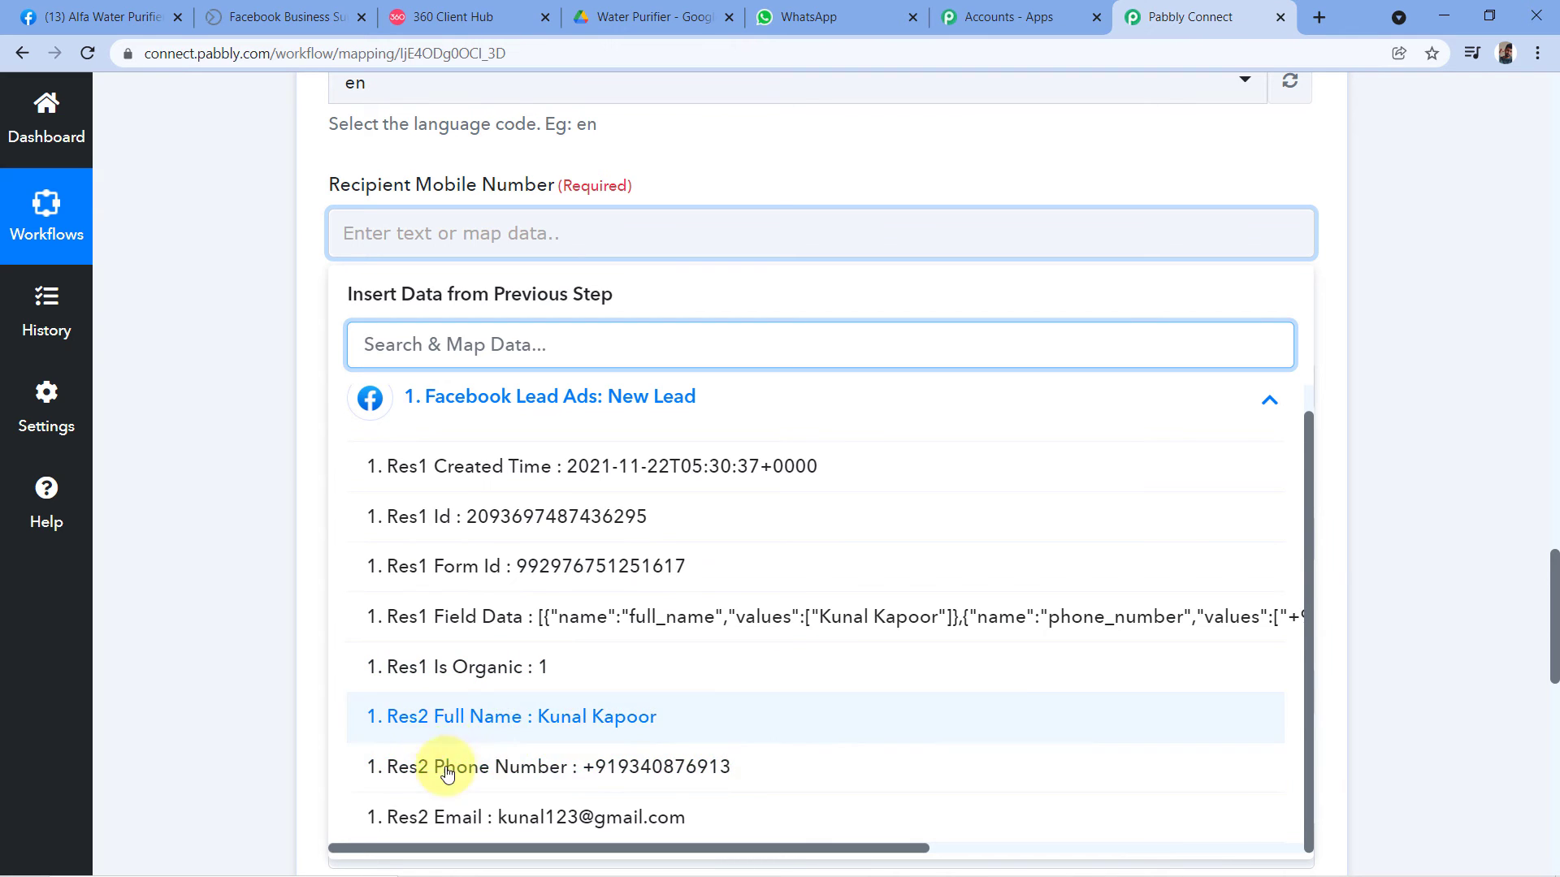
pyautogui.click(512, 766)
pyautogui.click(257, 366)
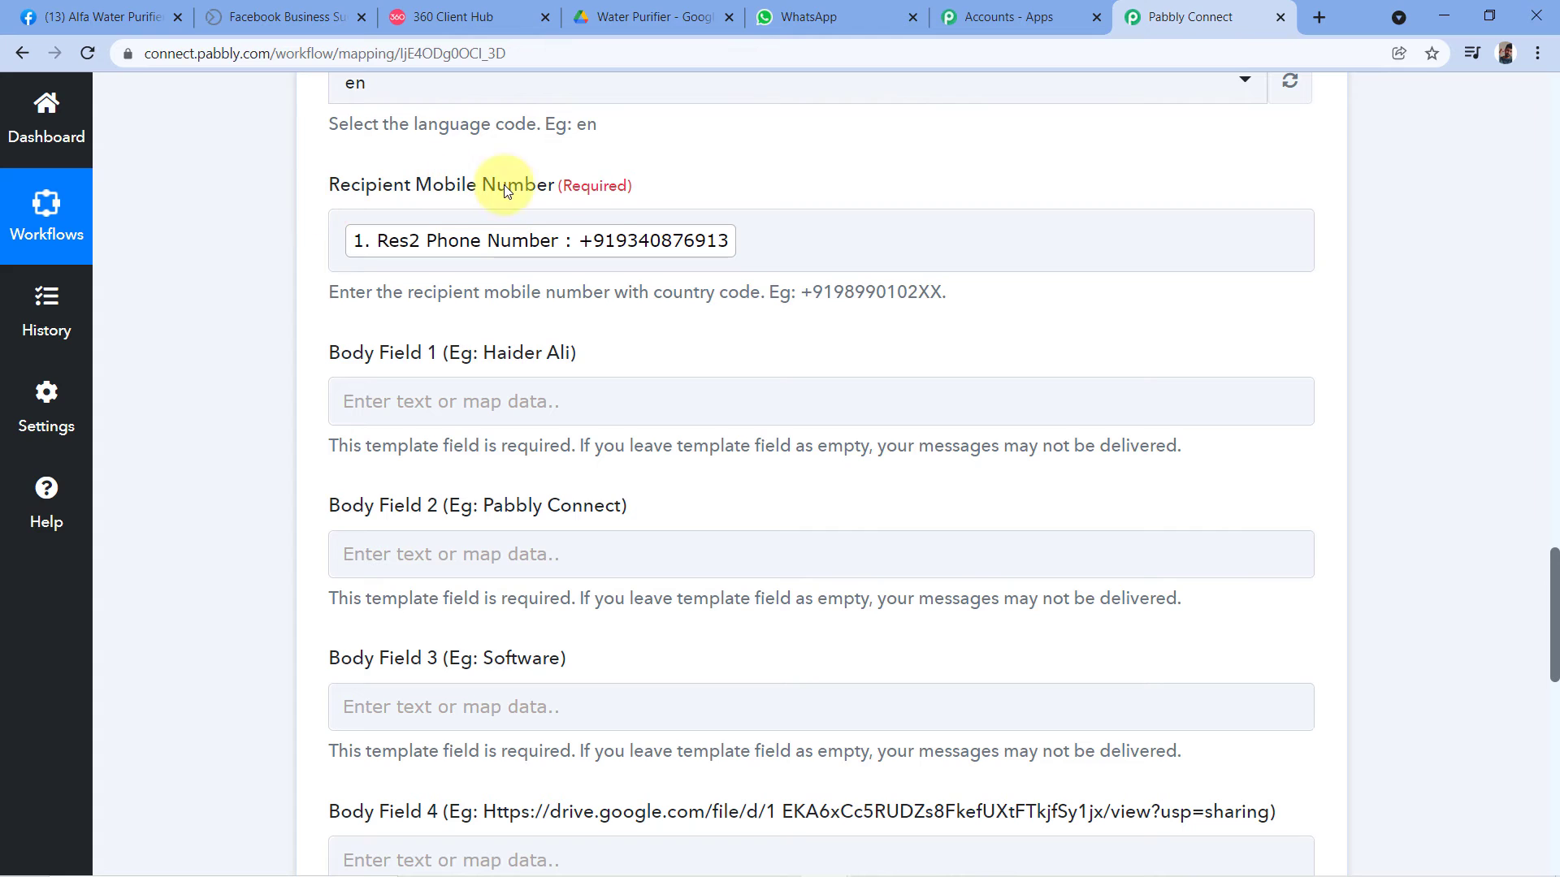
# Step: Check where {{1}} is used in the 360 Client Hub template preview, and map Body Field 1 in Pabbly Connect to Res2 Full Name
pyautogui.scroll(-1, 603, 208)
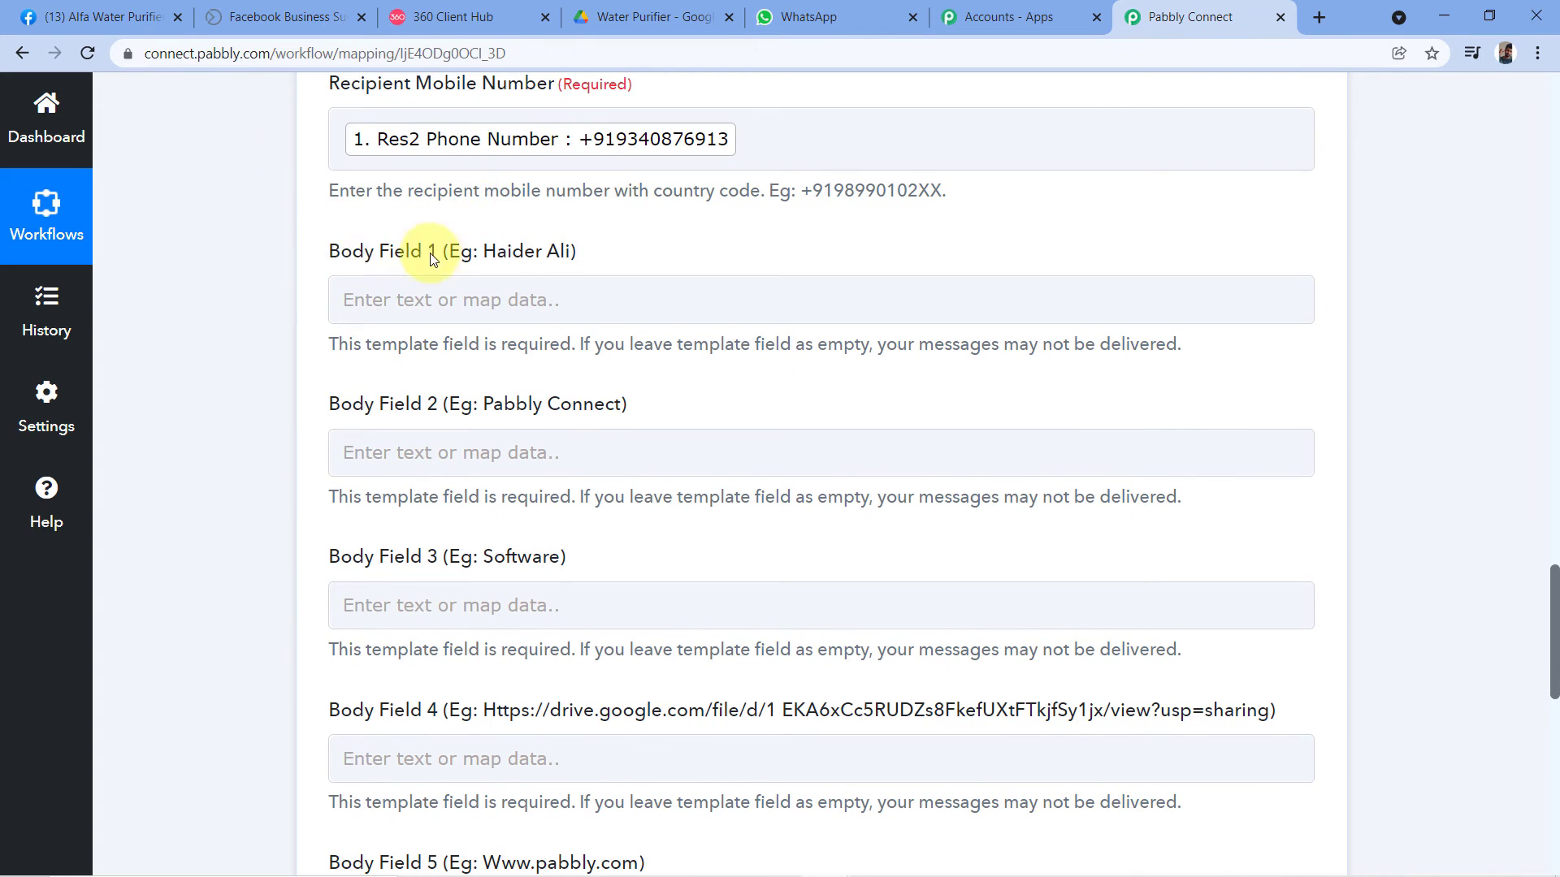
pyautogui.scroll(-3, 333, 369)
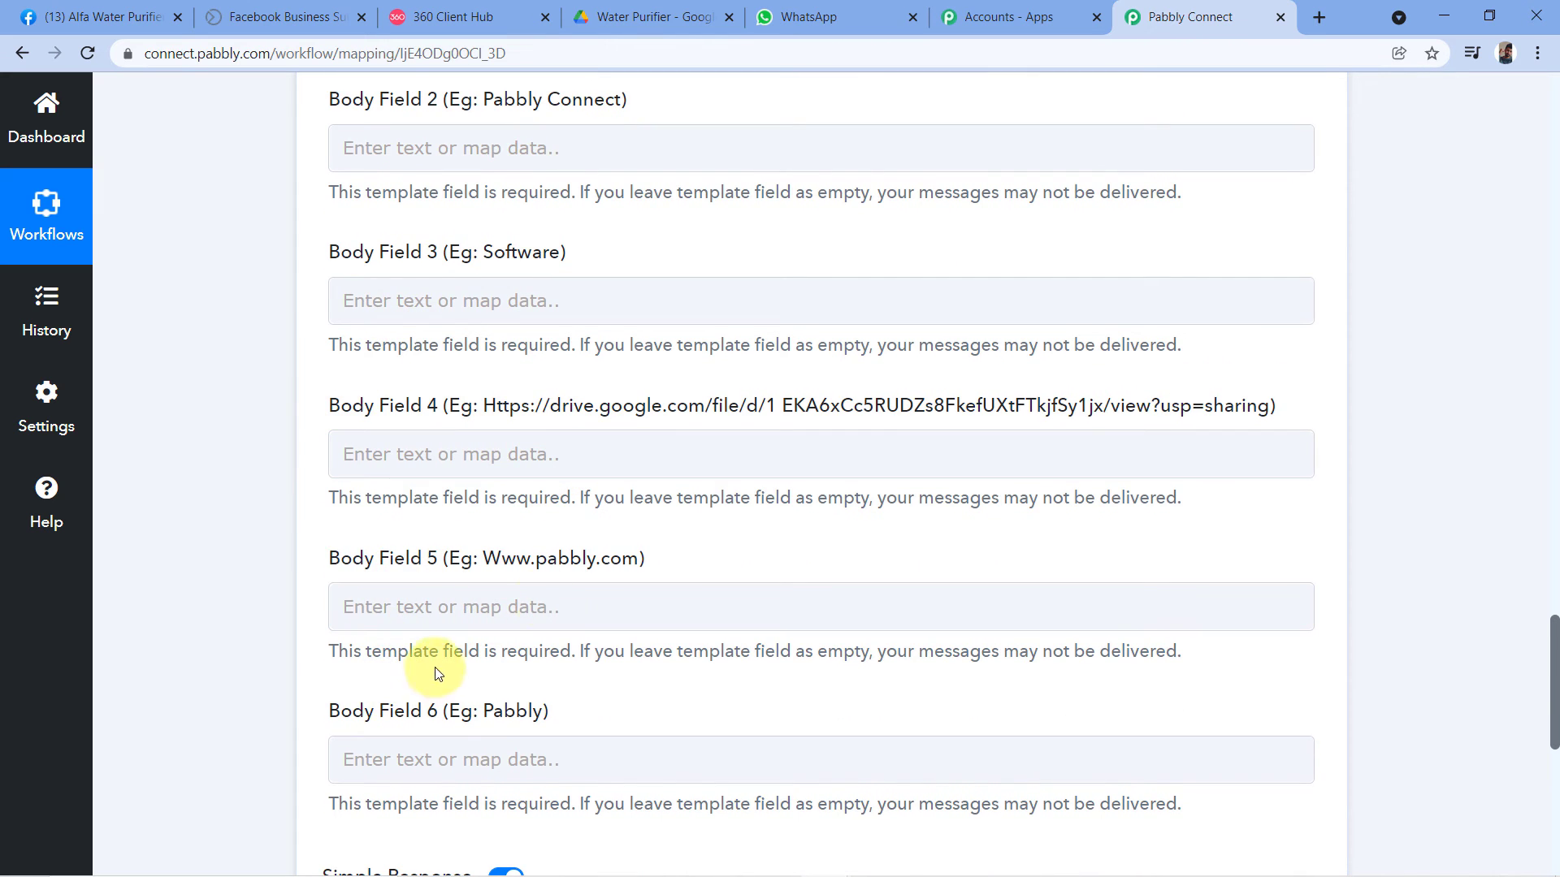
pyautogui.scroll(2, 592, 498)
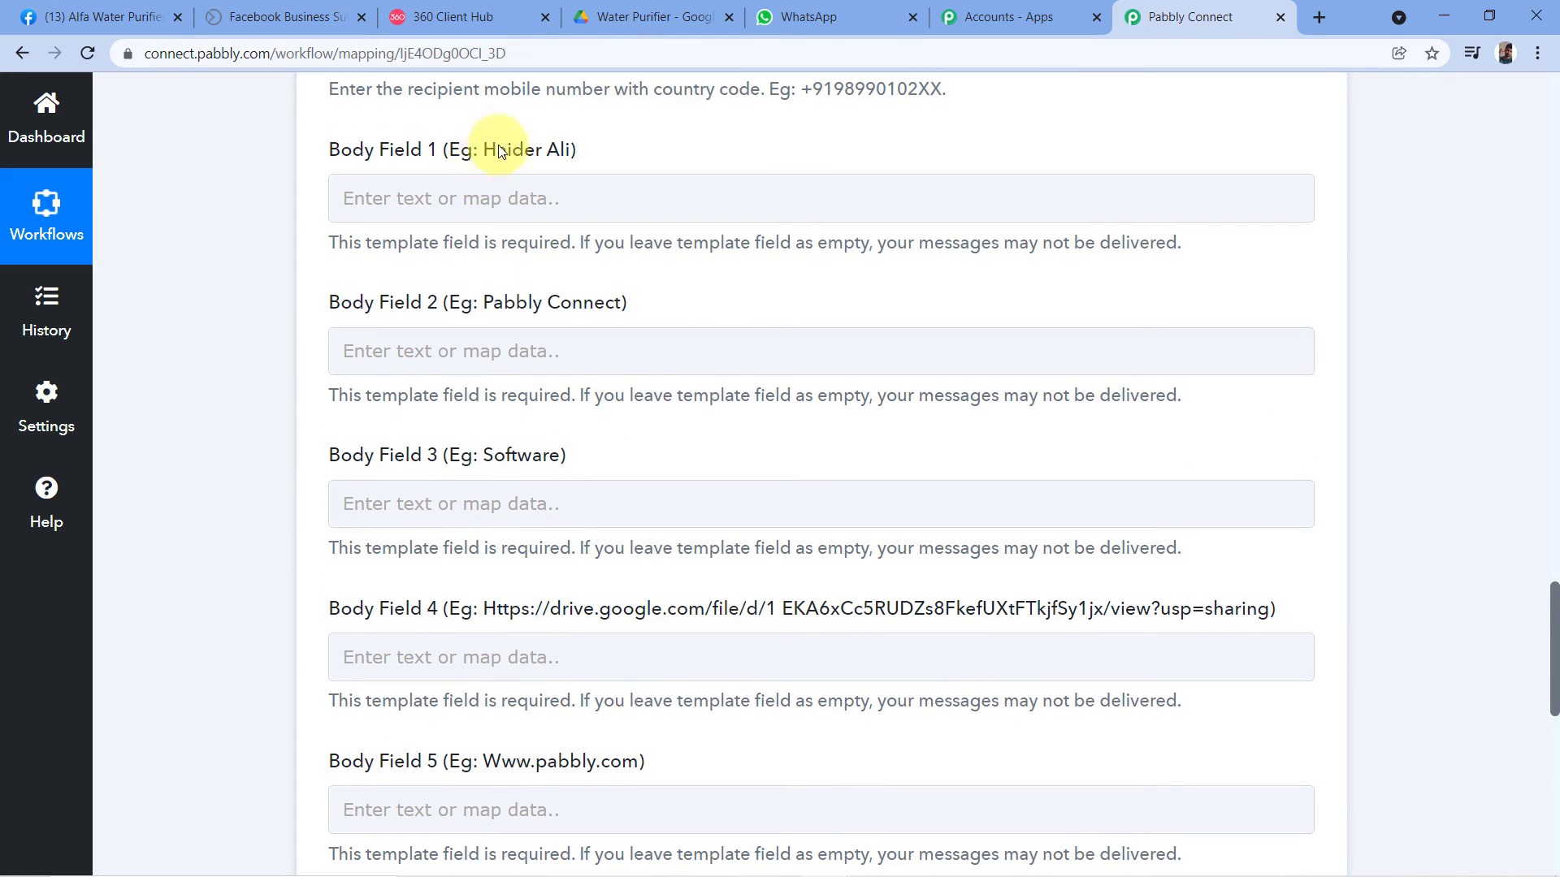
pyautogui.click(491, 15)
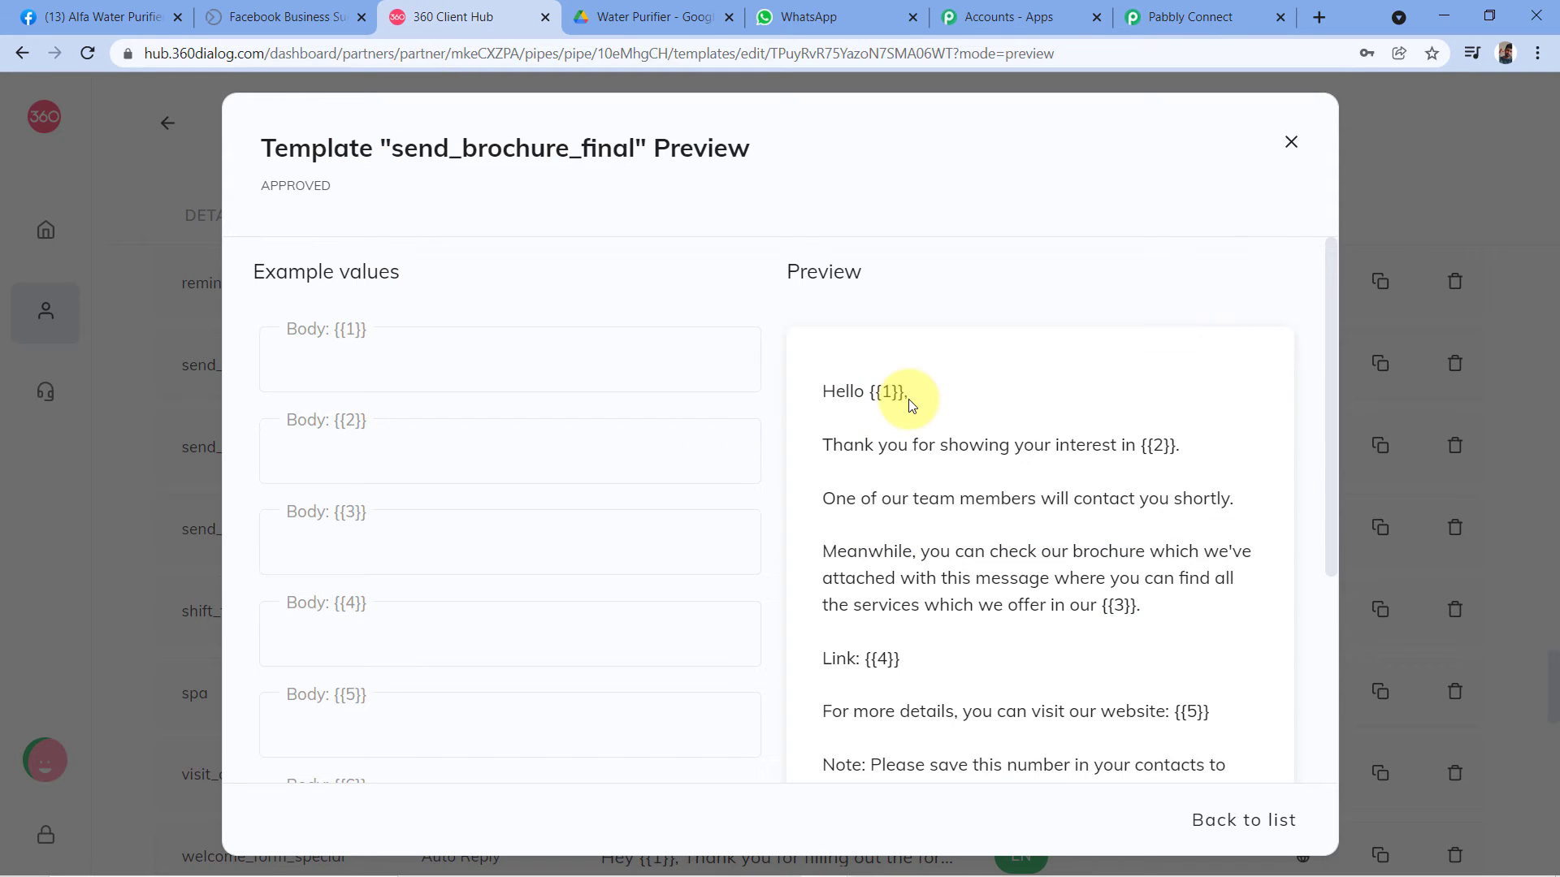
pyautogui.scroll(-1, 942, 410)
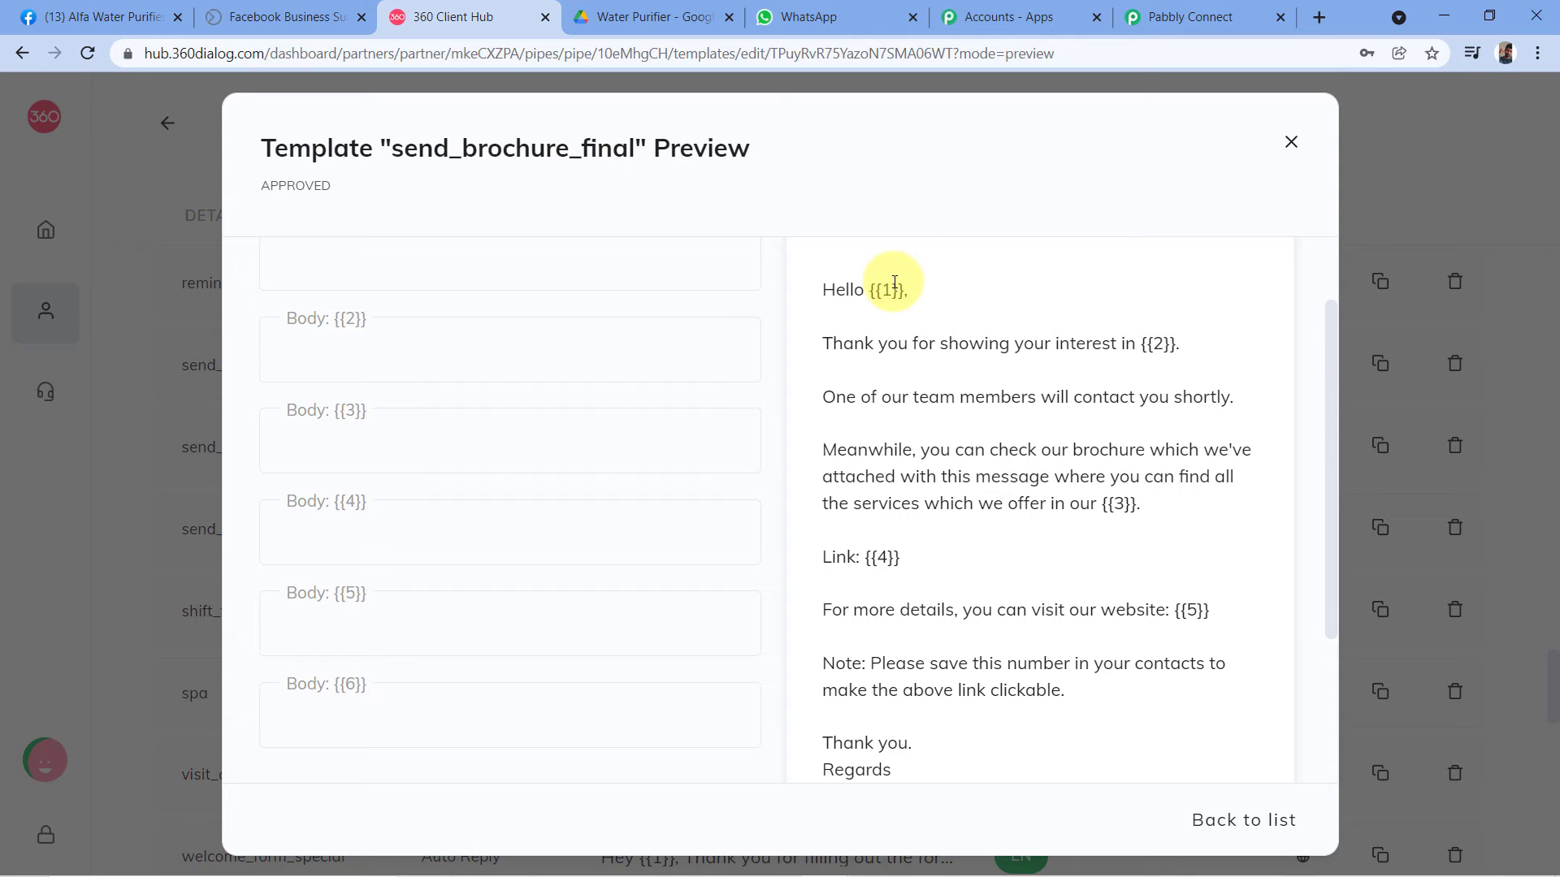
pyautogui.click(1194, 17)
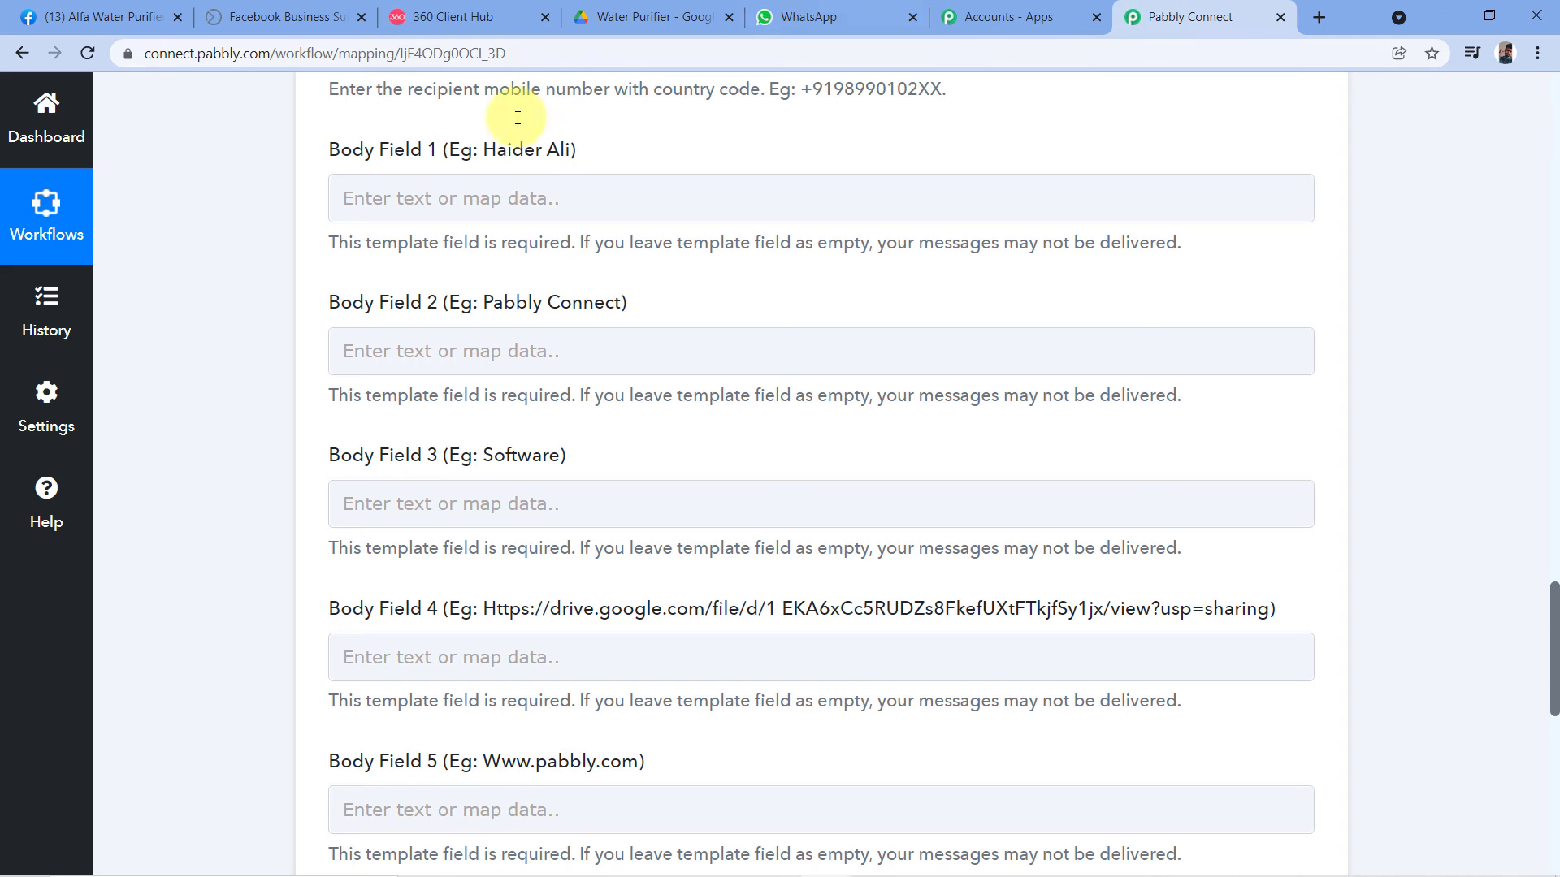
pyautogui.click(358, 210)
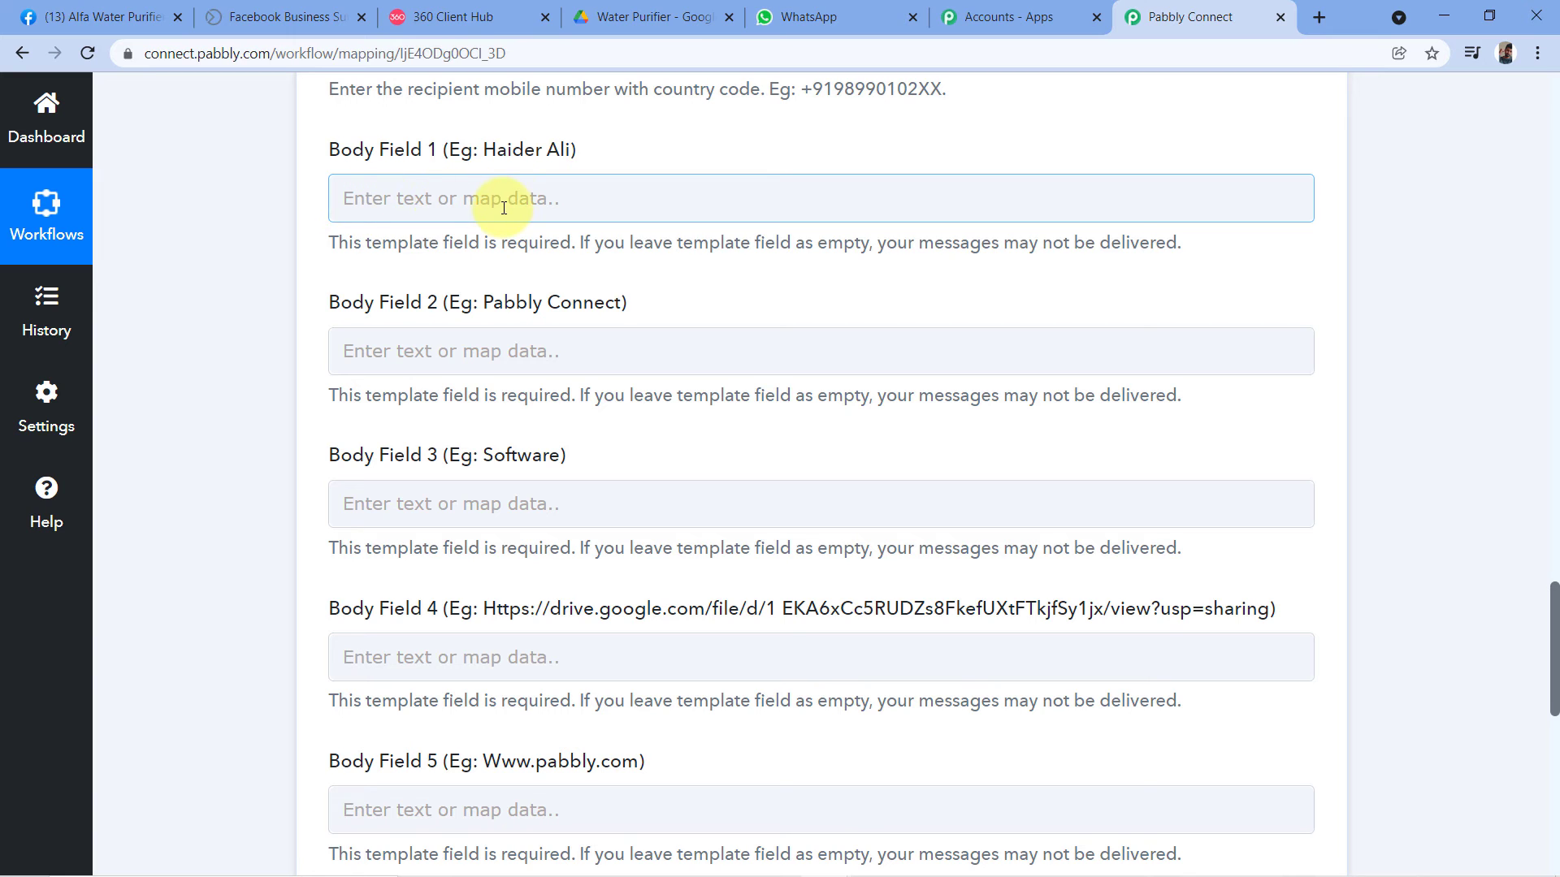
pyautogui.click(394, 188)
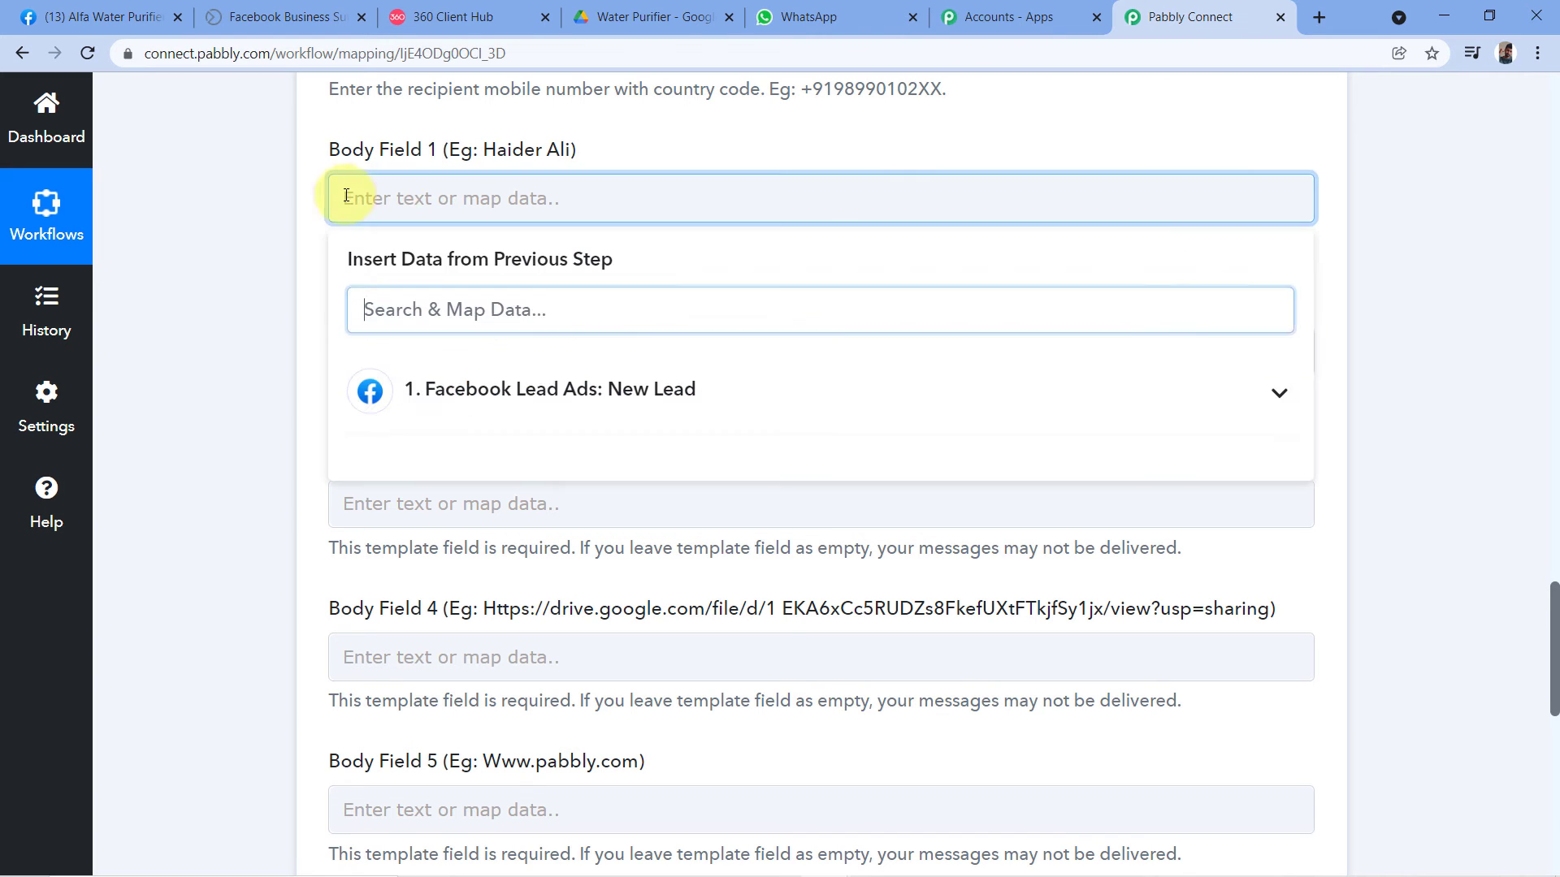
pyautogui.click(534, 384)
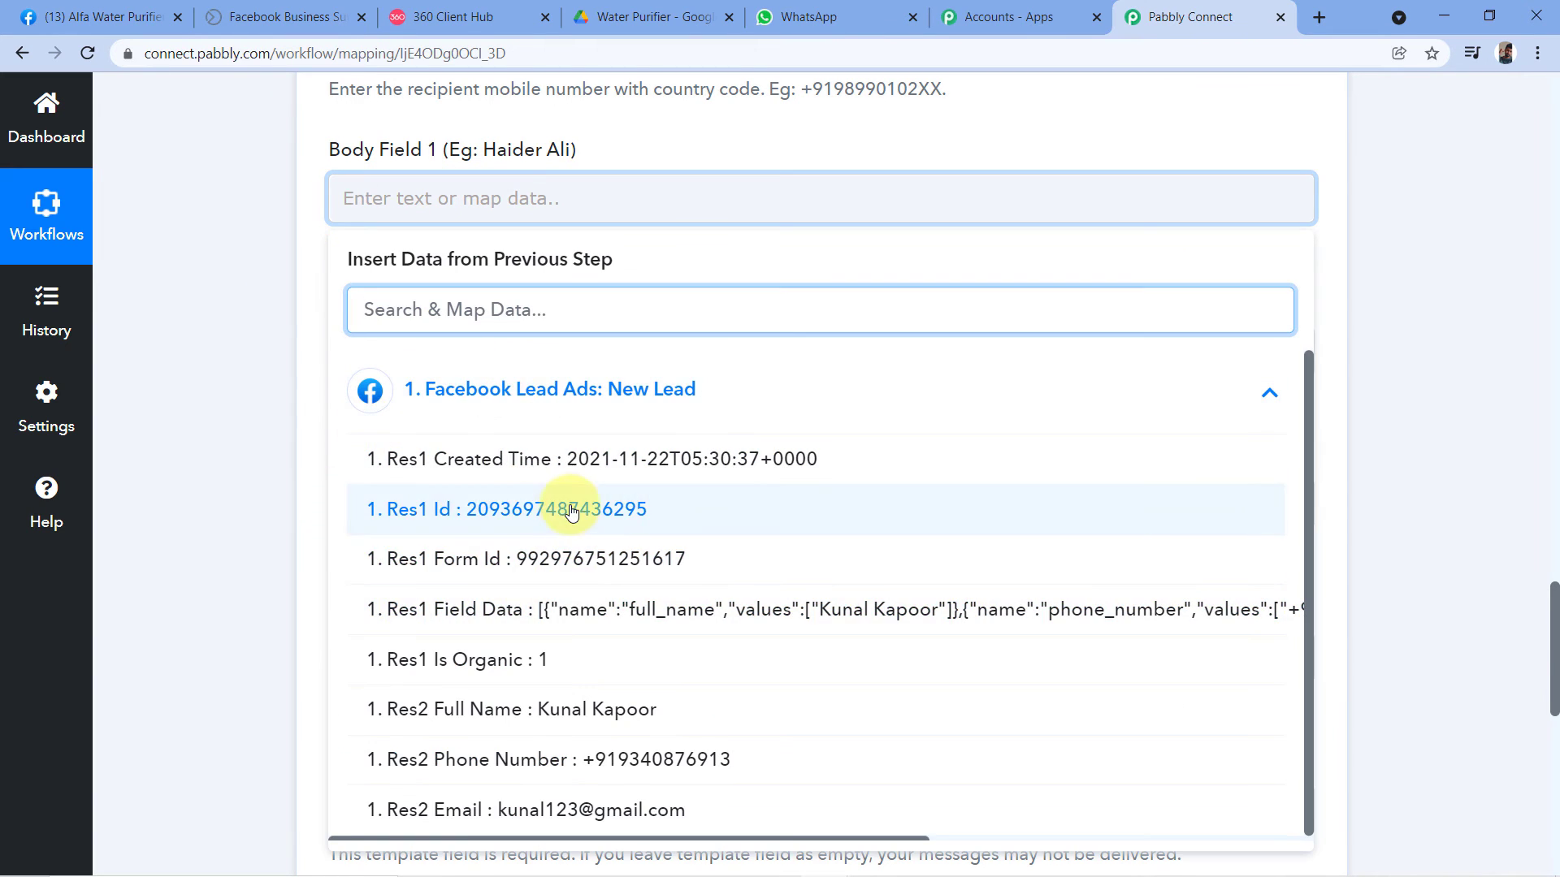
pyautogui.click(477, 706)
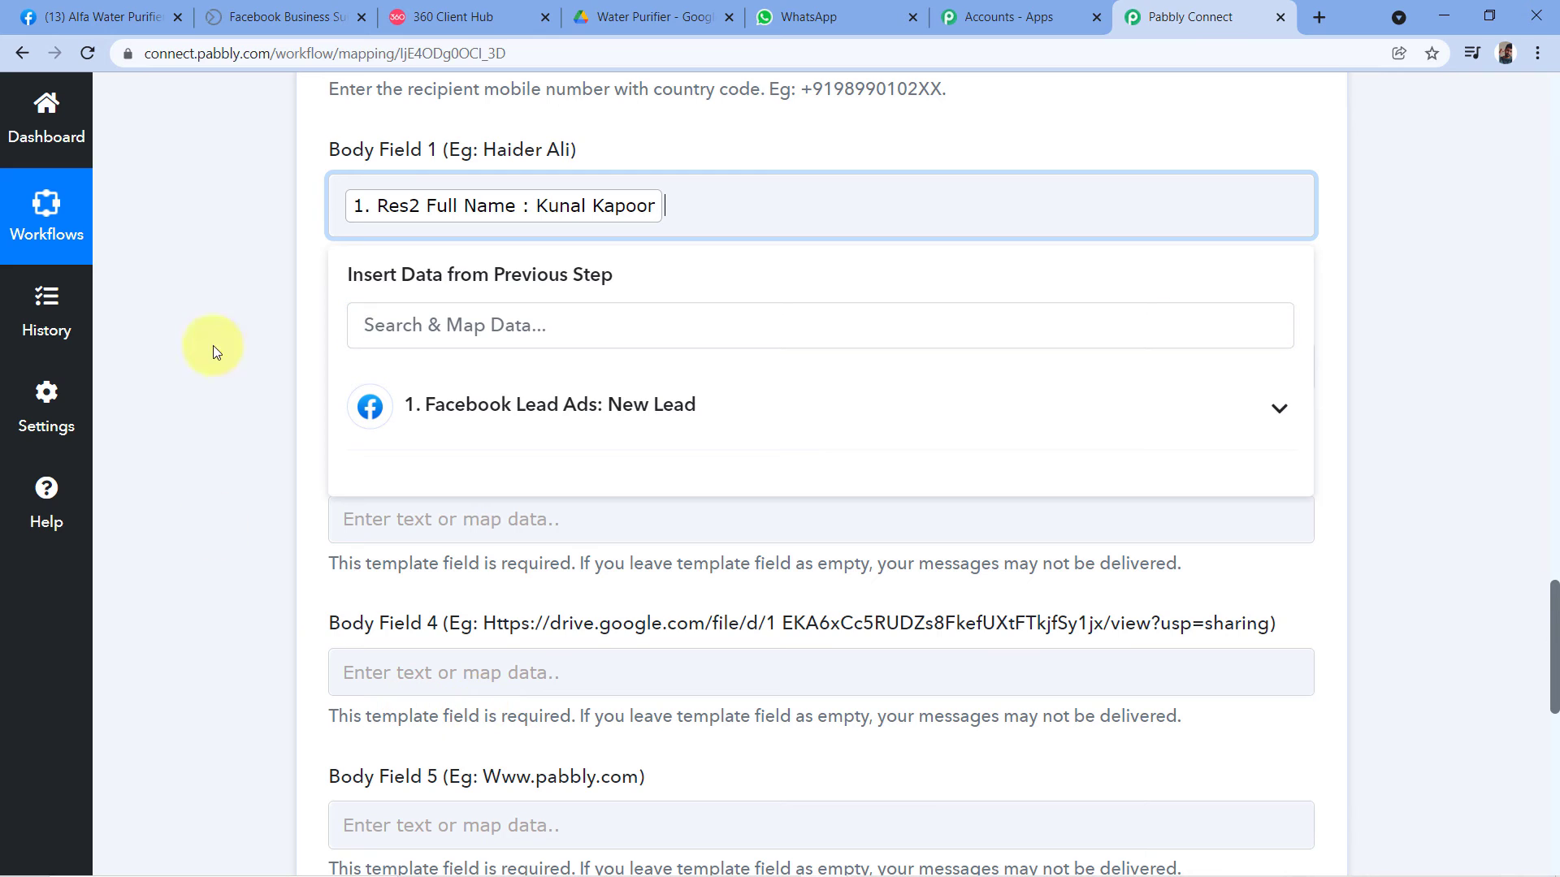
pyautogui.click(311, 267)
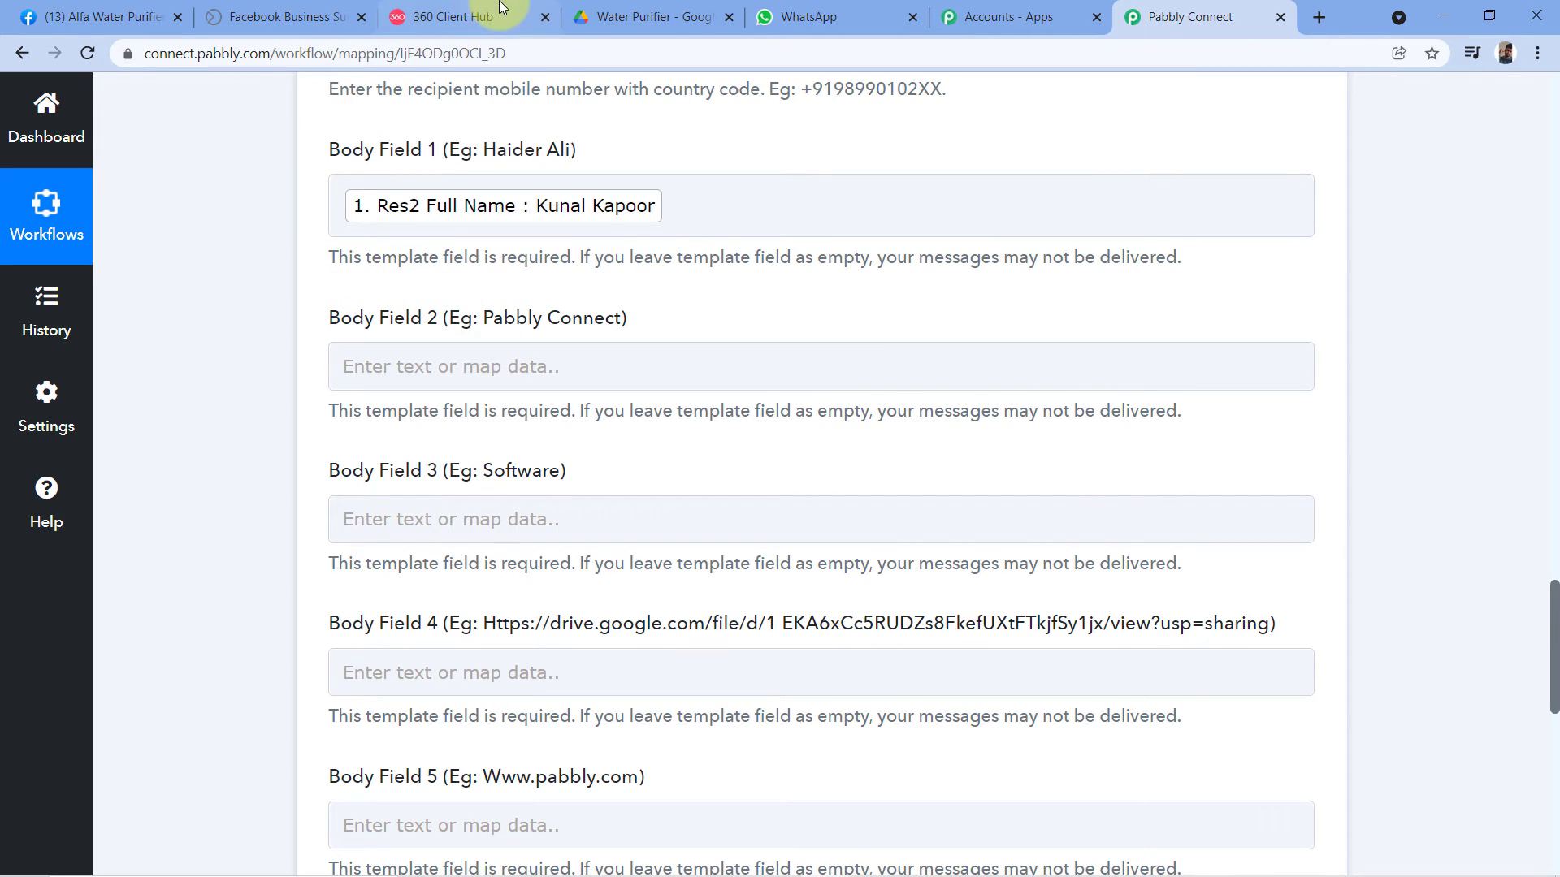
# Step: Check the use of {{2}} in the 360 Client Hub template preview and copy the page name Alfa Water Purifier from its Facebook page
pyautogui.click(480, 16)
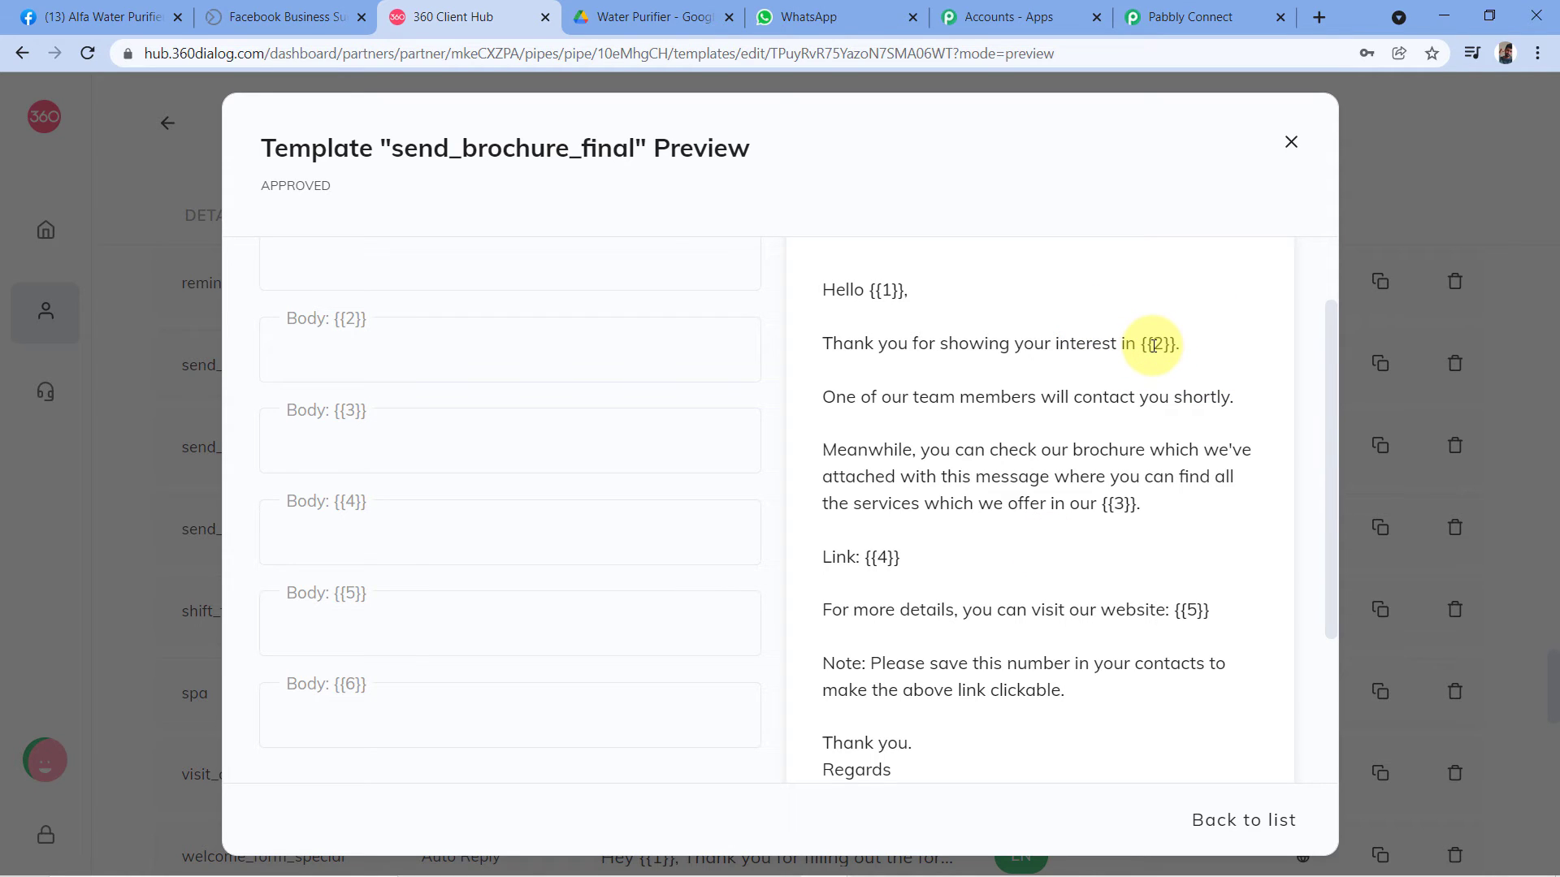
pyautogui.click(102, 17)
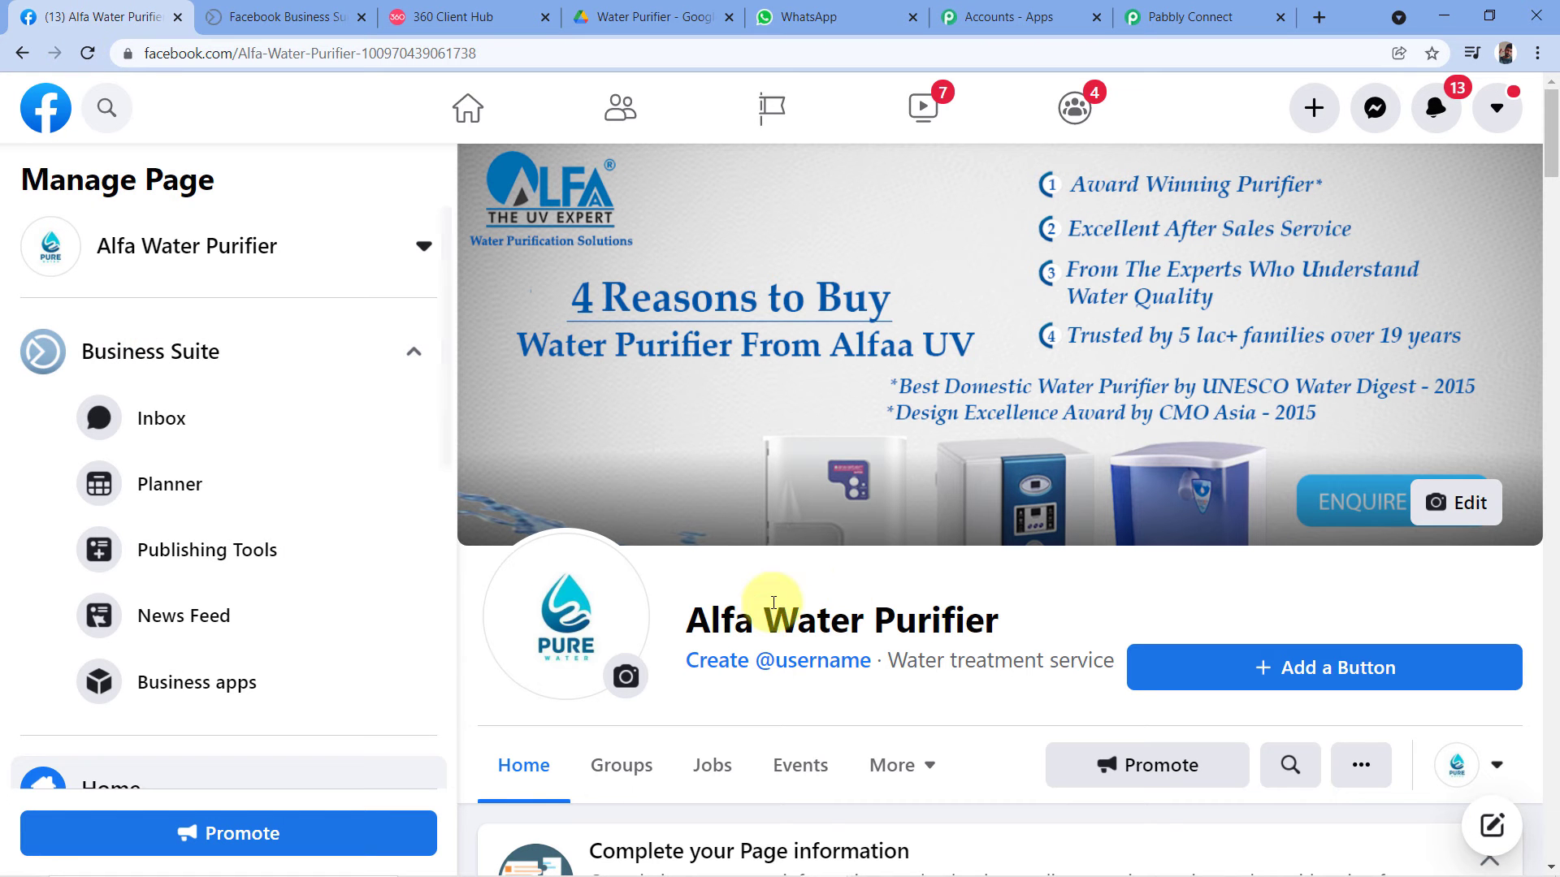
pyautogui.moveTo(697, 617); pyautogui.dragTo(1016, 620)
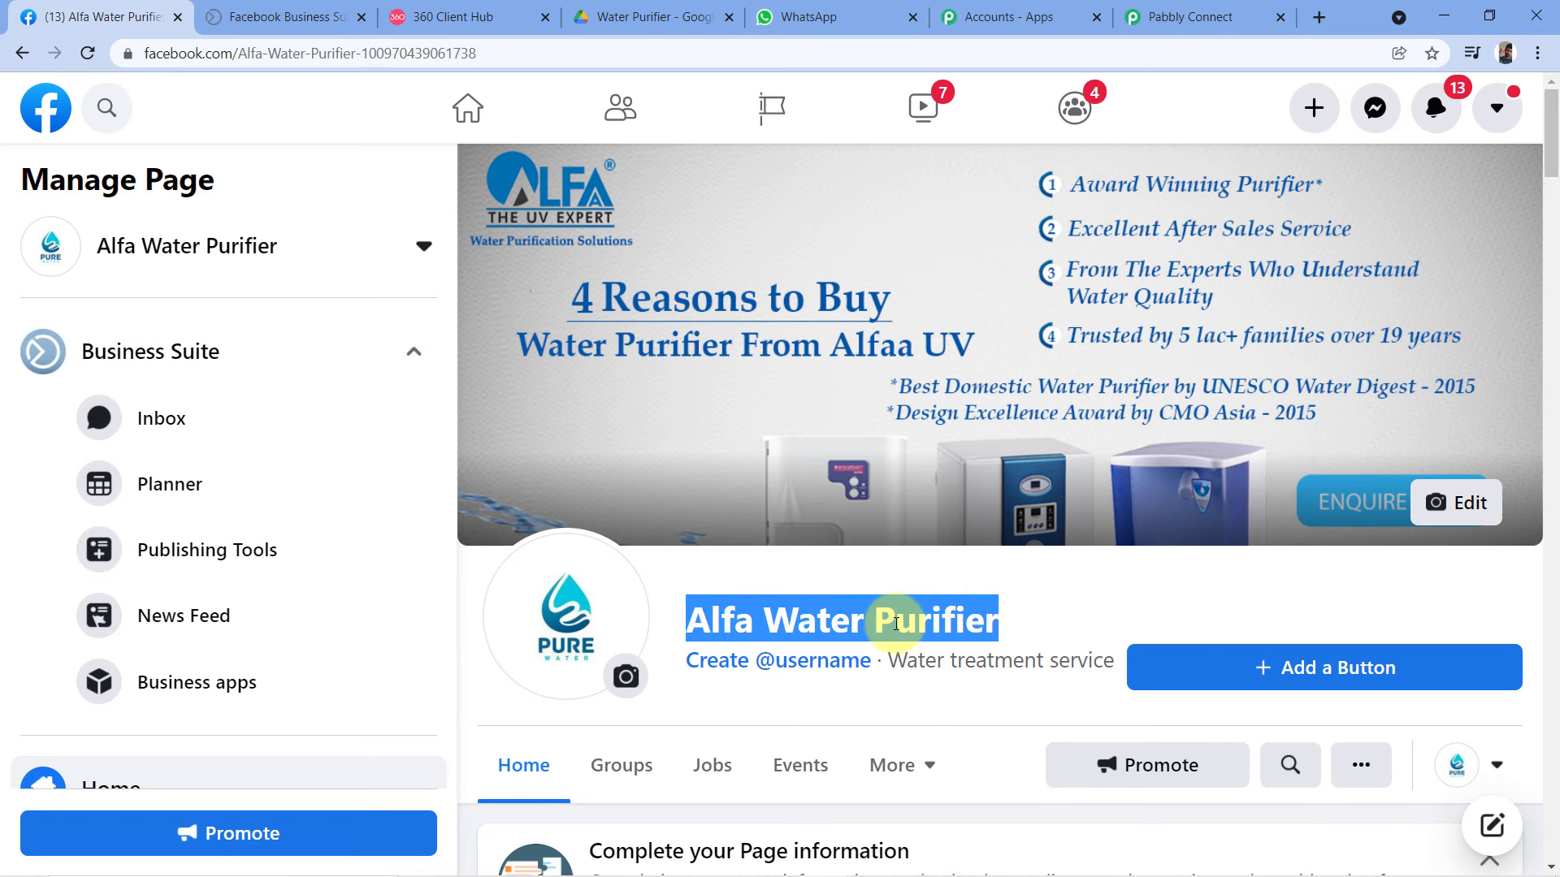
pyautogui.rightClick(896, 625)
pyautogui.click(966, 640)
pyautogui.click(992, 617)
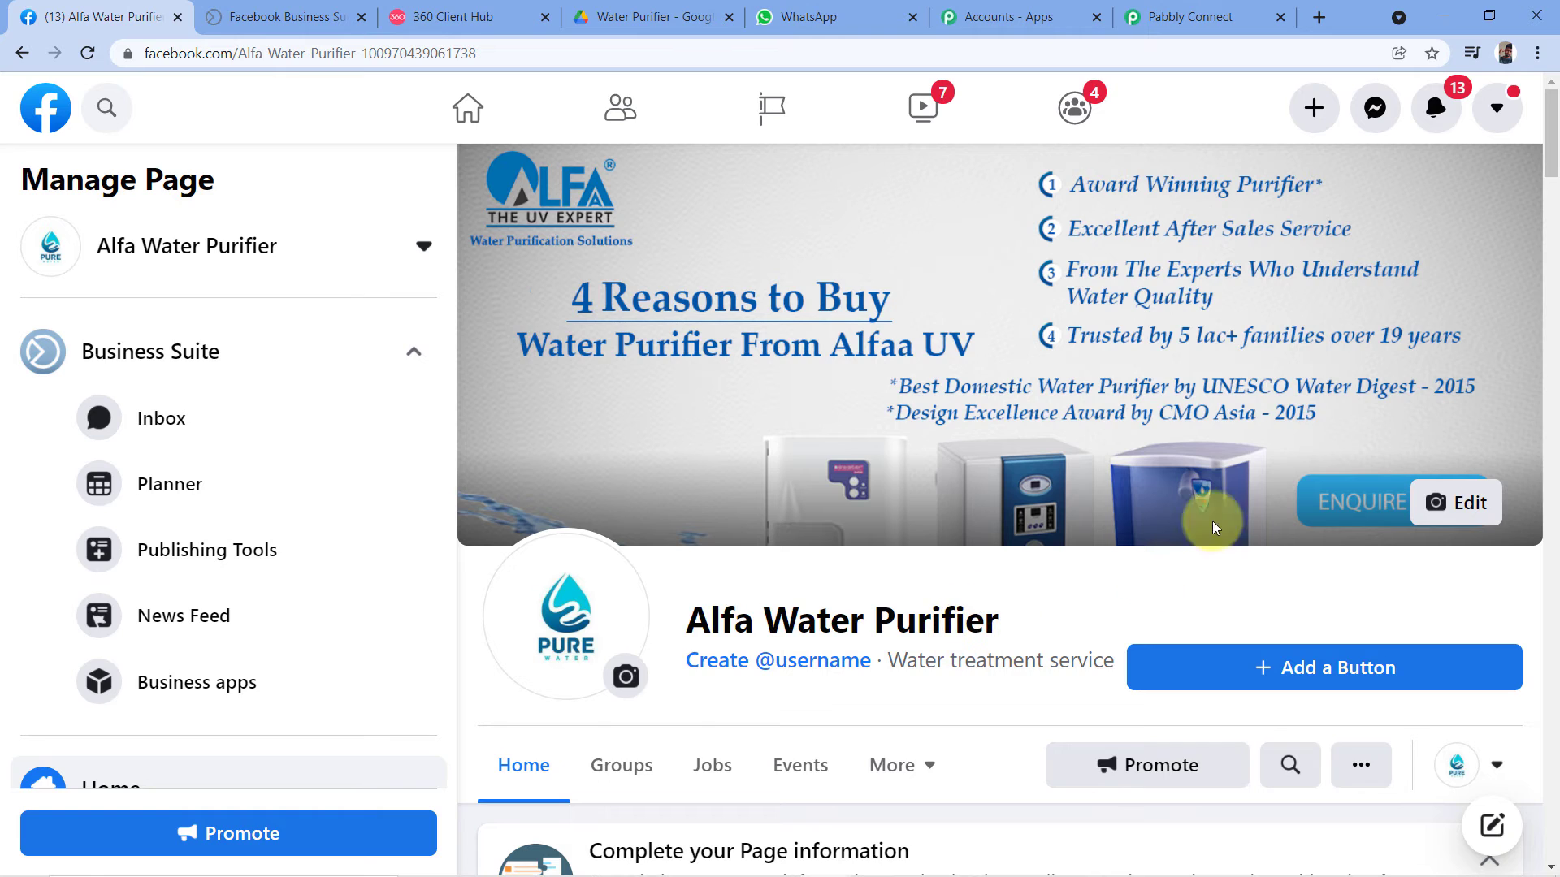
# Step: Return to Pabbly Connect and paste the copied page name, Alfa Water Purifier, into Body Field 2
pyautogui.click(1207, 6)
pyautogui.click(347, 365)
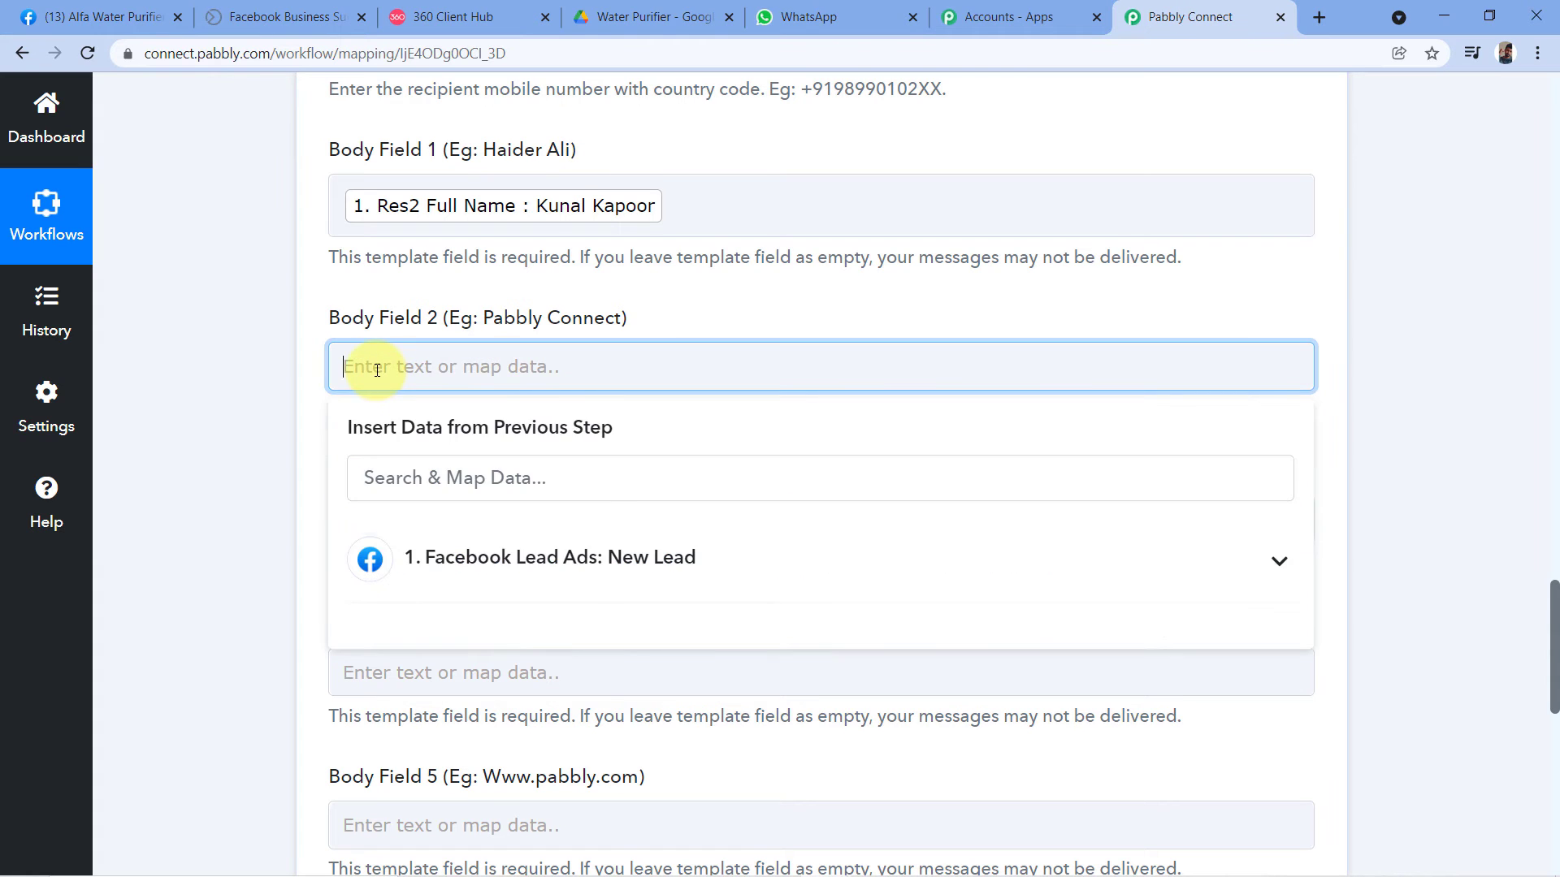
pyautogui.rightClick(377, 372)
pyautogui.click(426, 530)
pyautogui.click(271, 442)
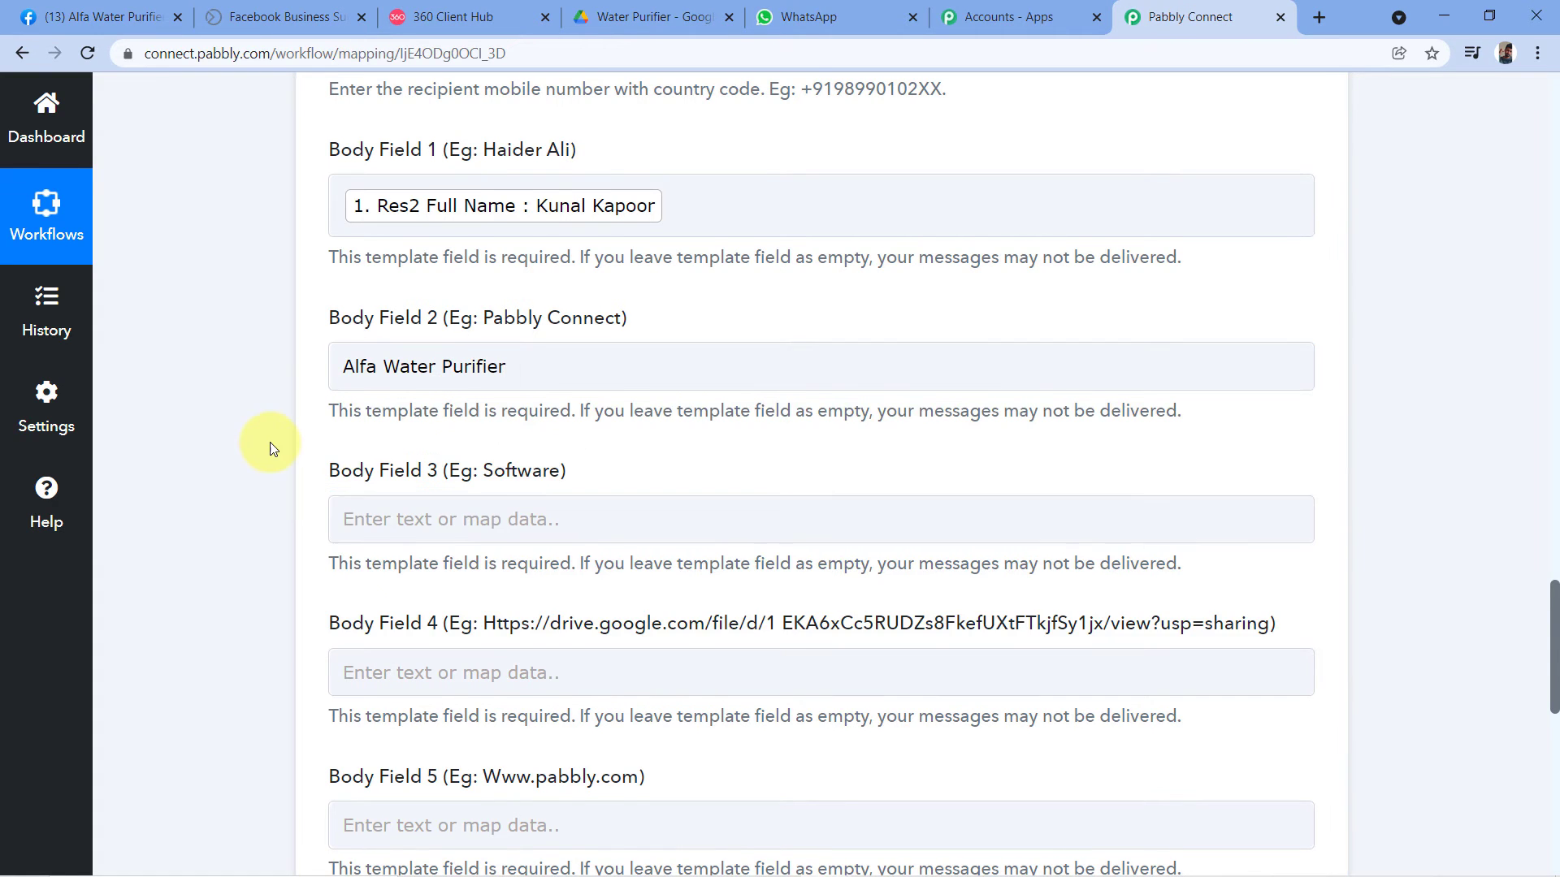
# Step: Check the use of {{3}} in the 360 Client Hub template preview, and set Body Field 3 in Pabbly Connect to "water purifier company"
pyautogui.scroll(-1, 260, 472)
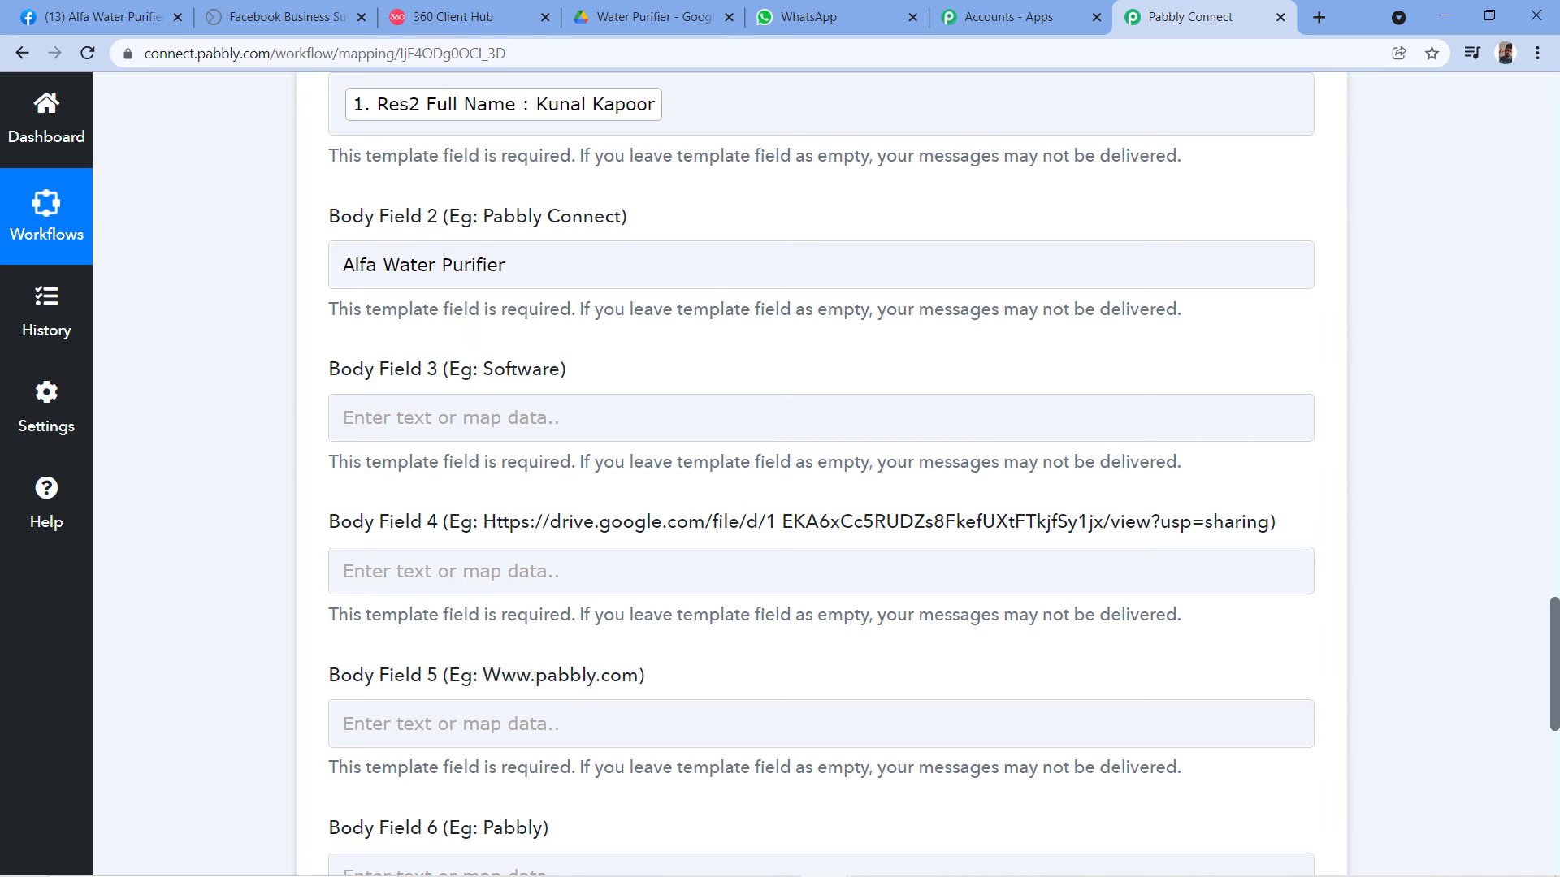
pyautogui.click(446, 8)
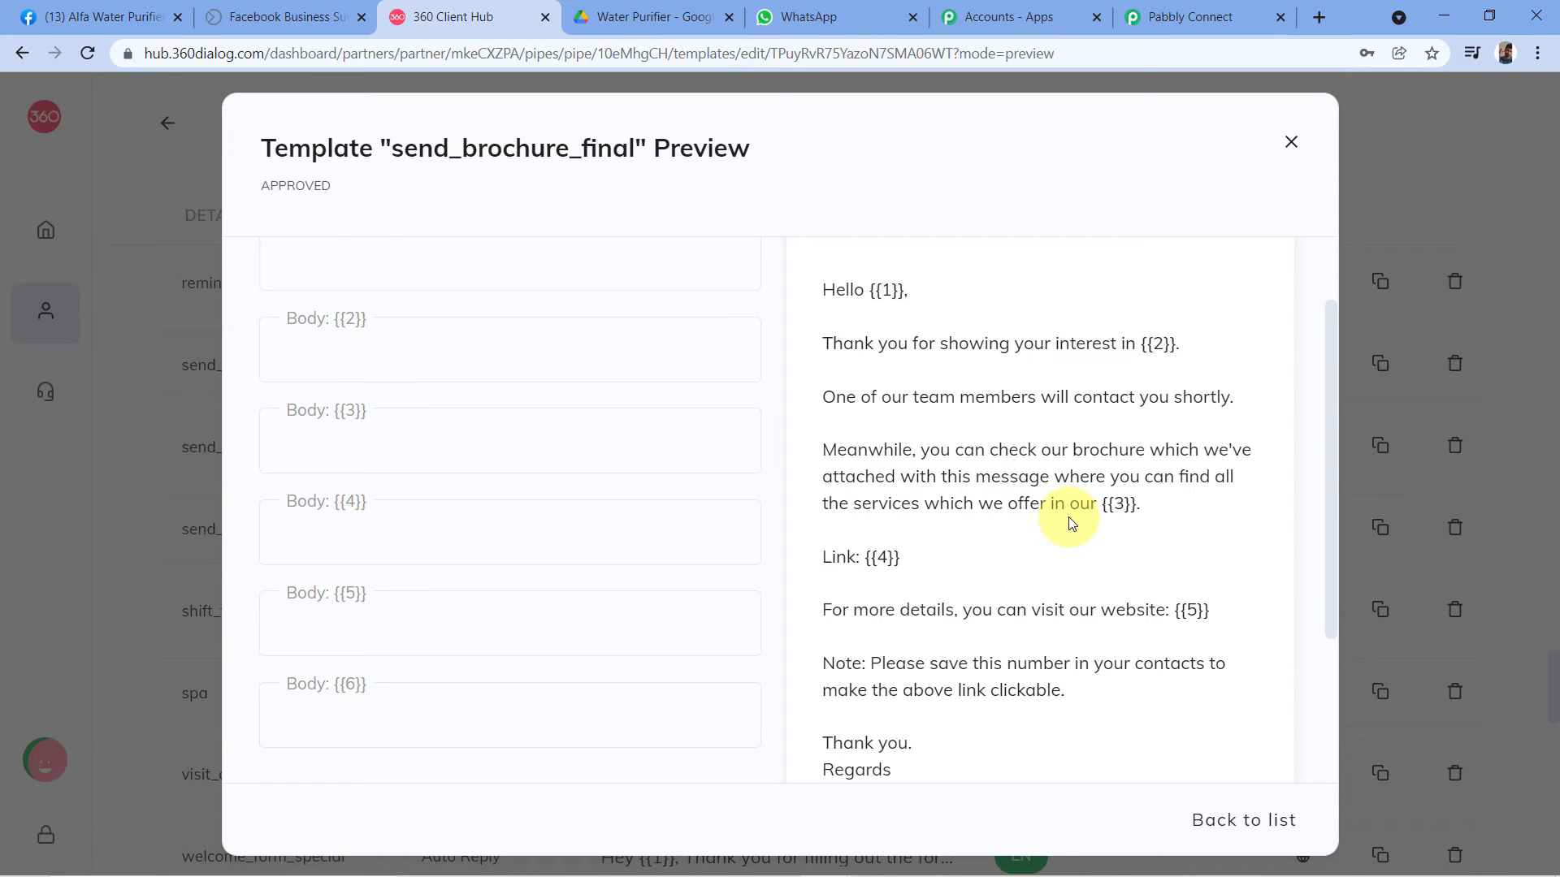
pyautogui.click(1144, 12)
pyautogui.click(419, 432)
pyautogui.click(417, 423)
pyautogui.write('W')
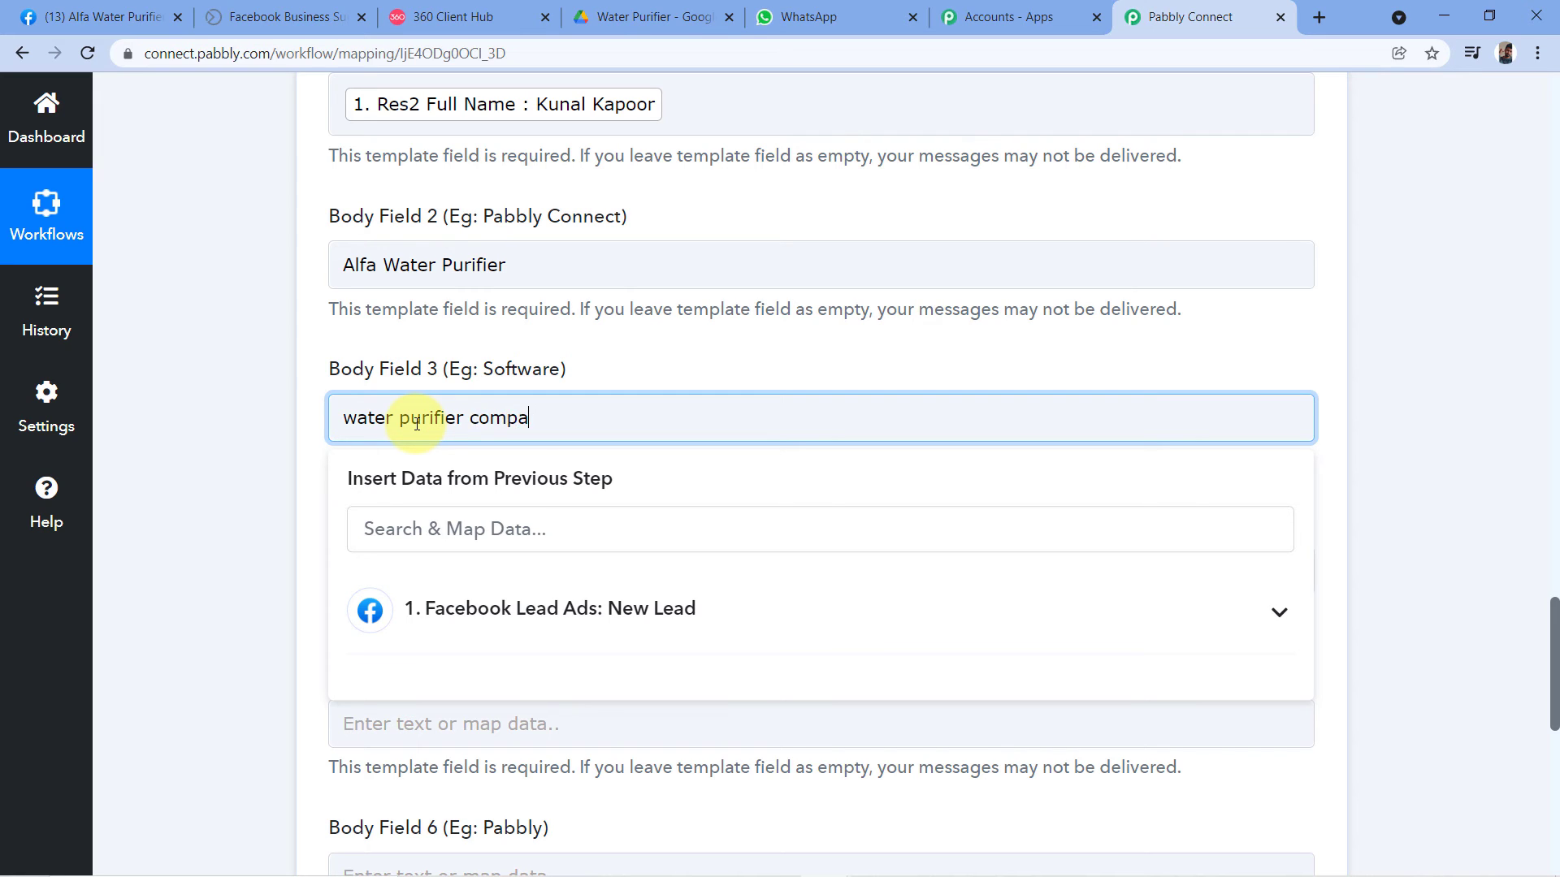
pyautogui.click(252, 402)
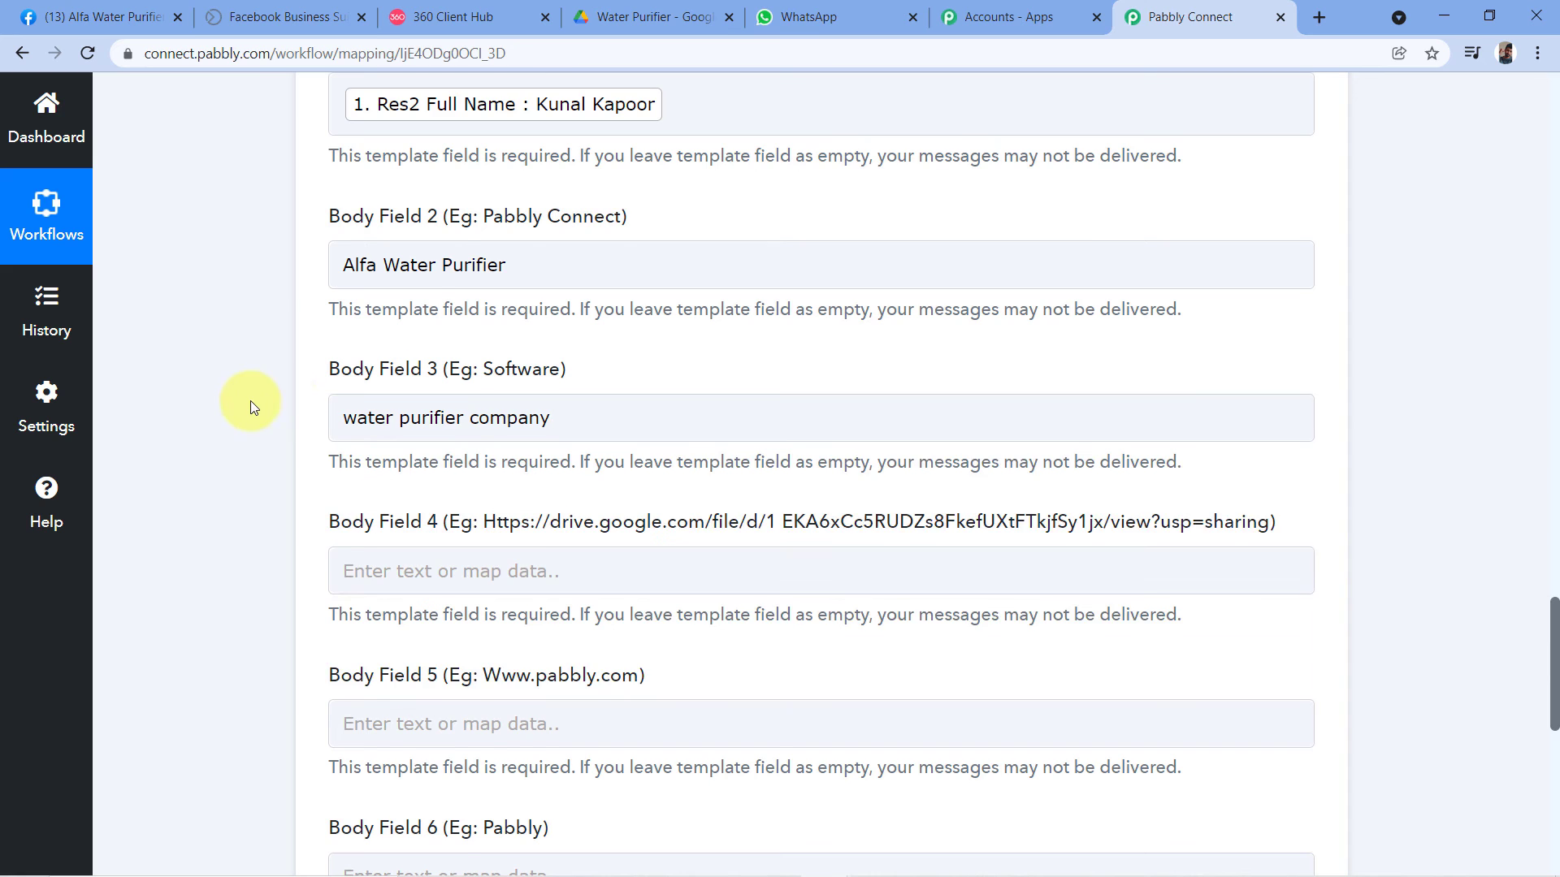
# Step: Check {{4}} in the 360 Client Hub template preview and copy the sharing link of Alfa Water Purifier Brochure.pdf from Google Drive
pyautogui.scroll(-3, 250, 402)
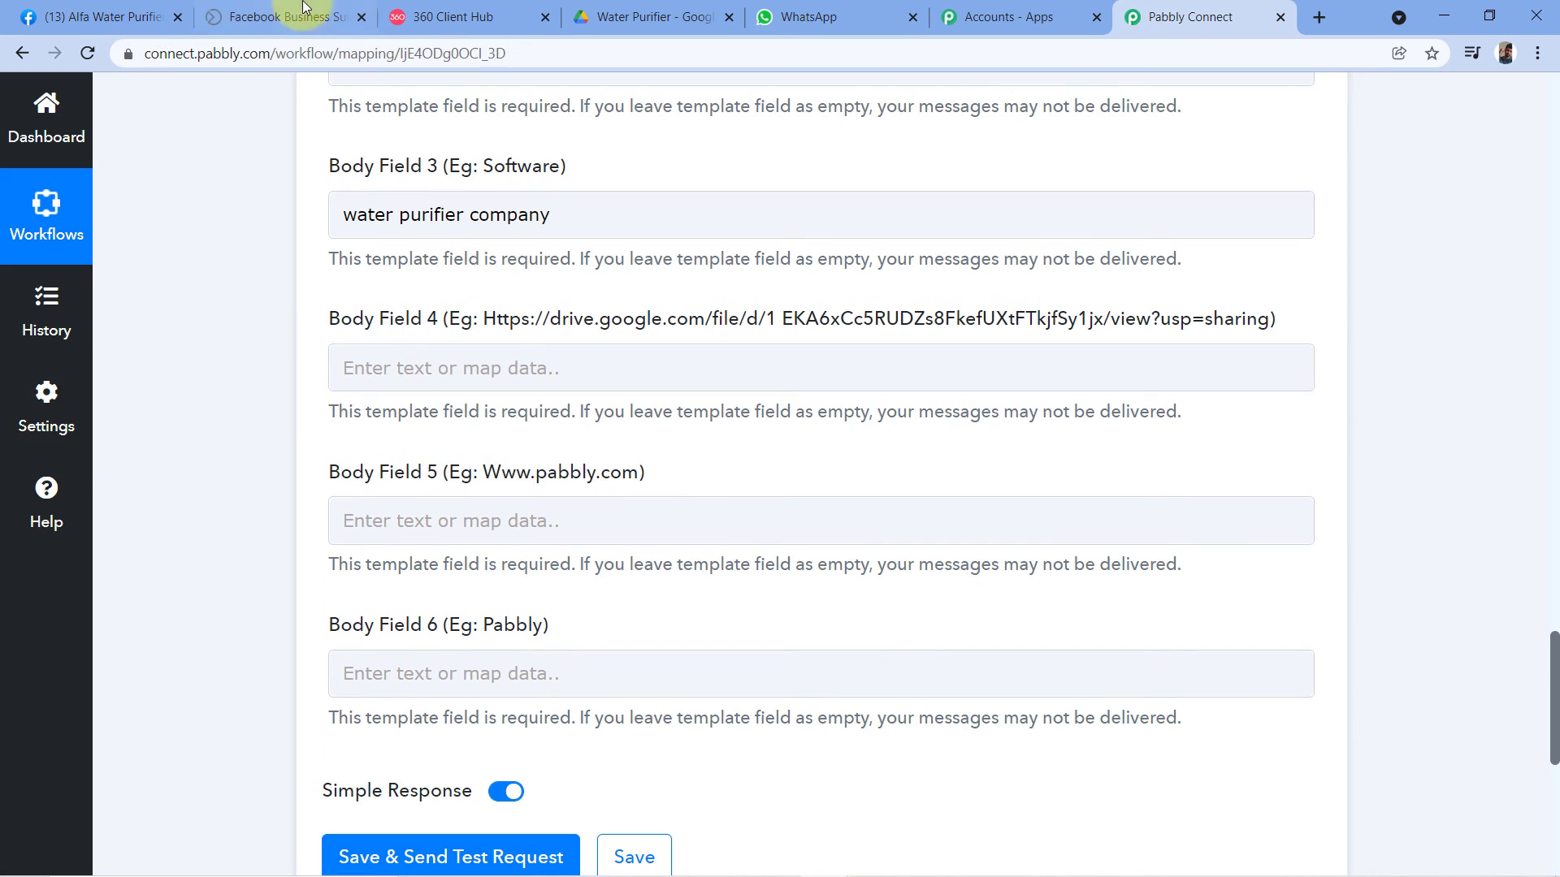
pyautogui.click(487, 14)
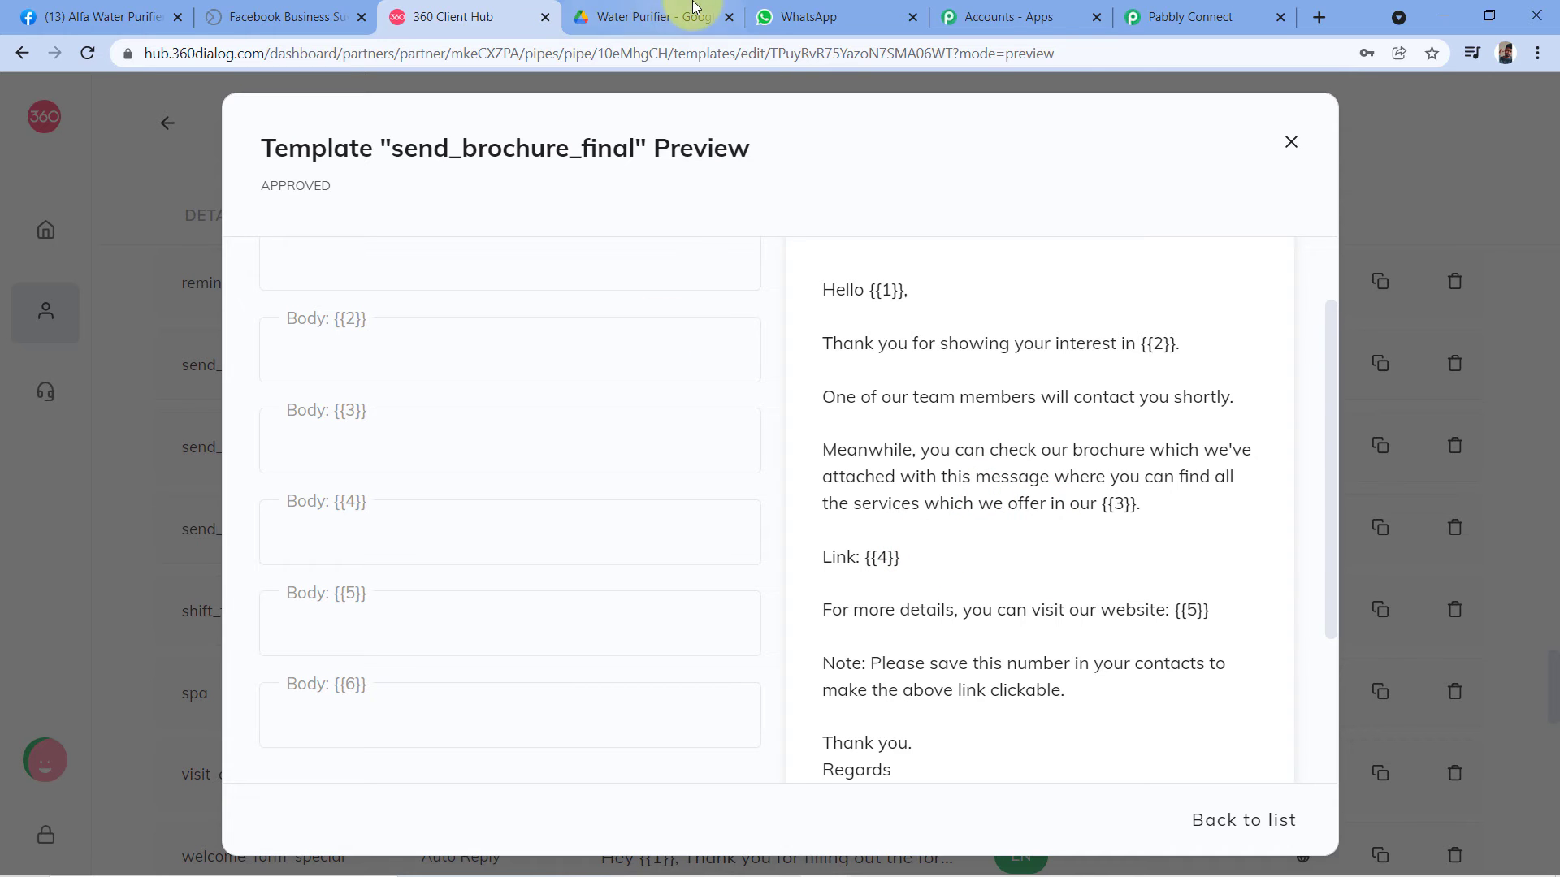
pyautogui.click(642, 17)
pyautogui.click(733, 319)
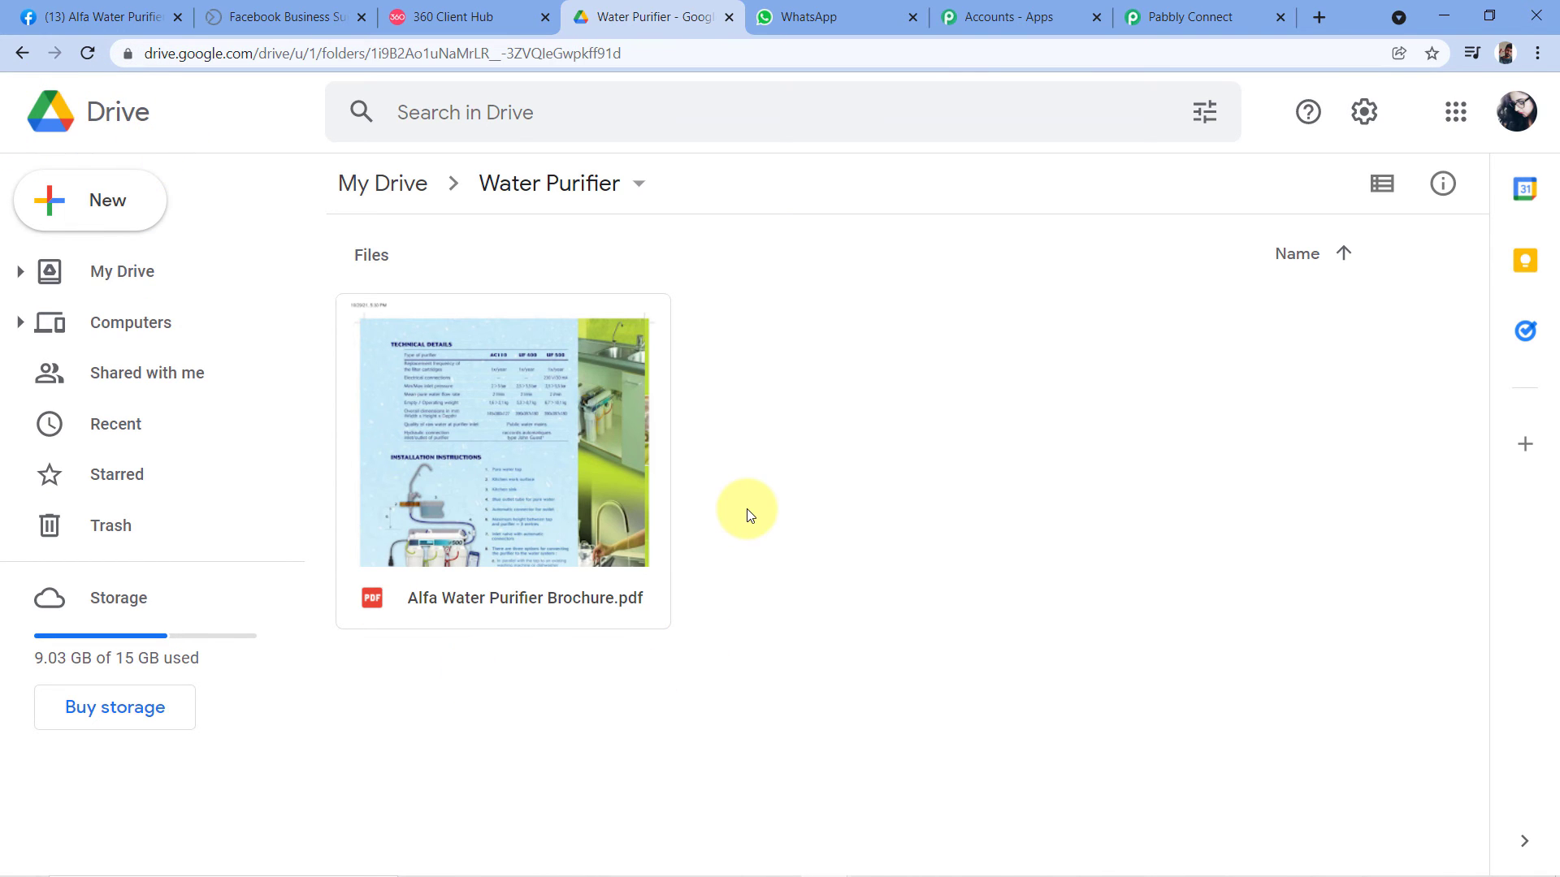
pyautogui.rightClick(586, 432)
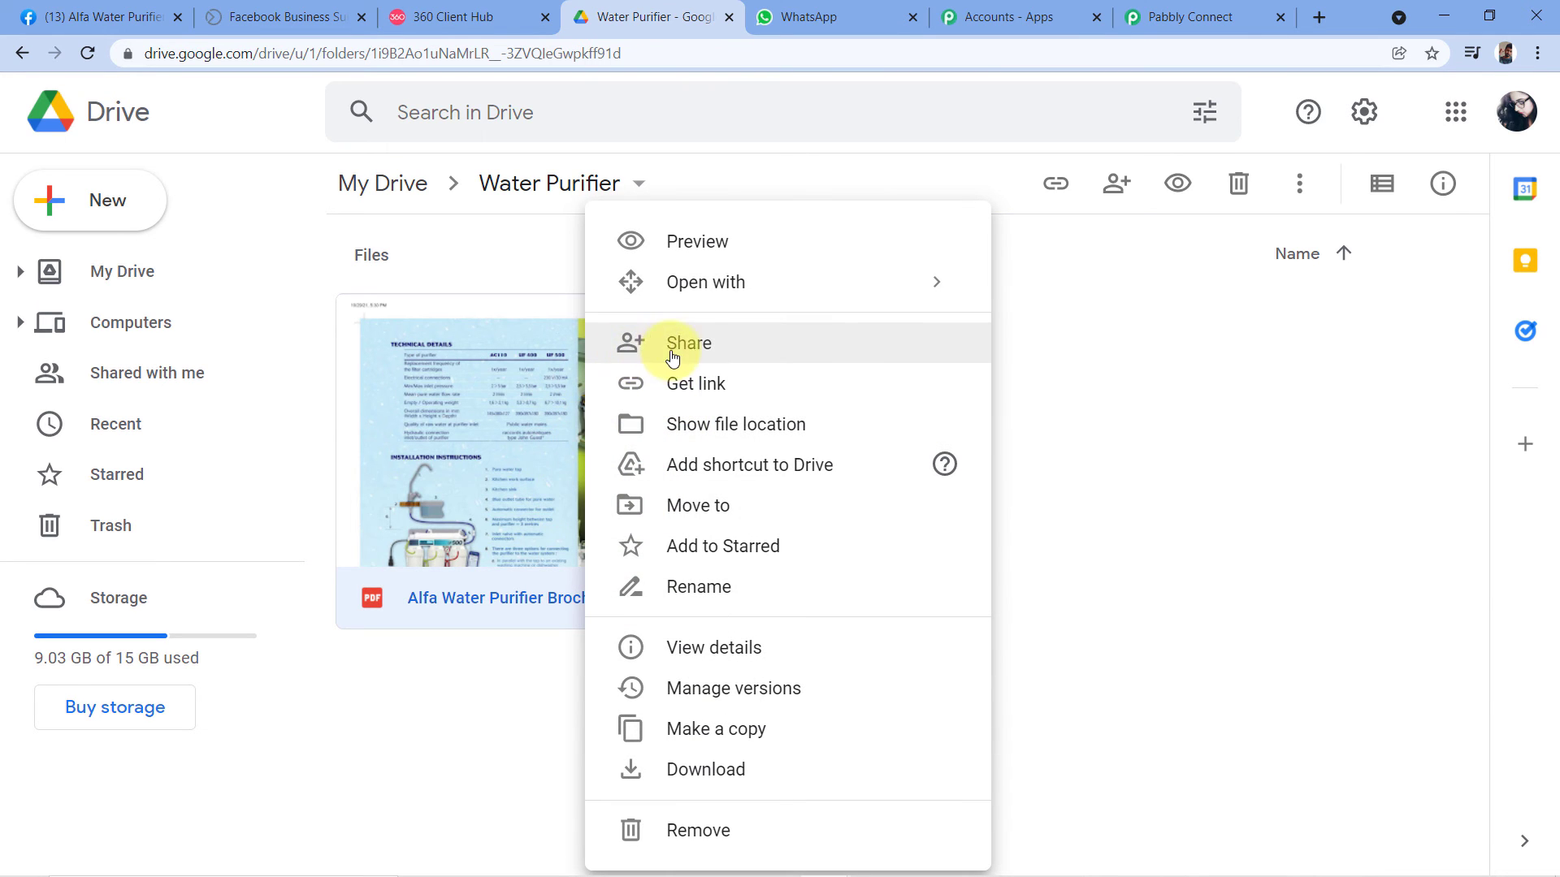
pyautogui.click(644, 351)
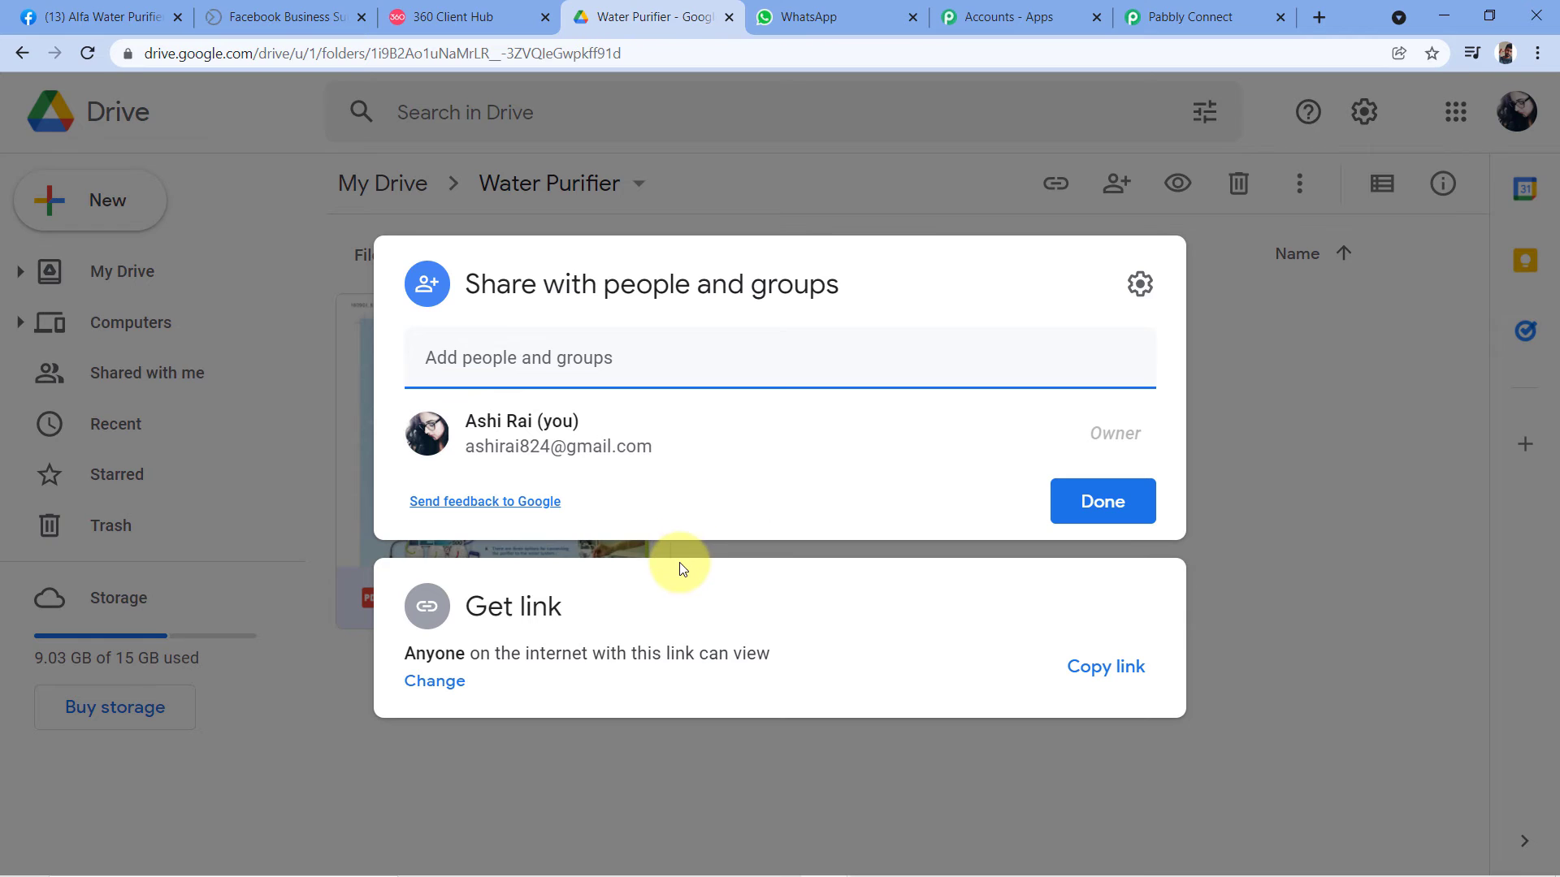
pyautogui.click(1109, 673)
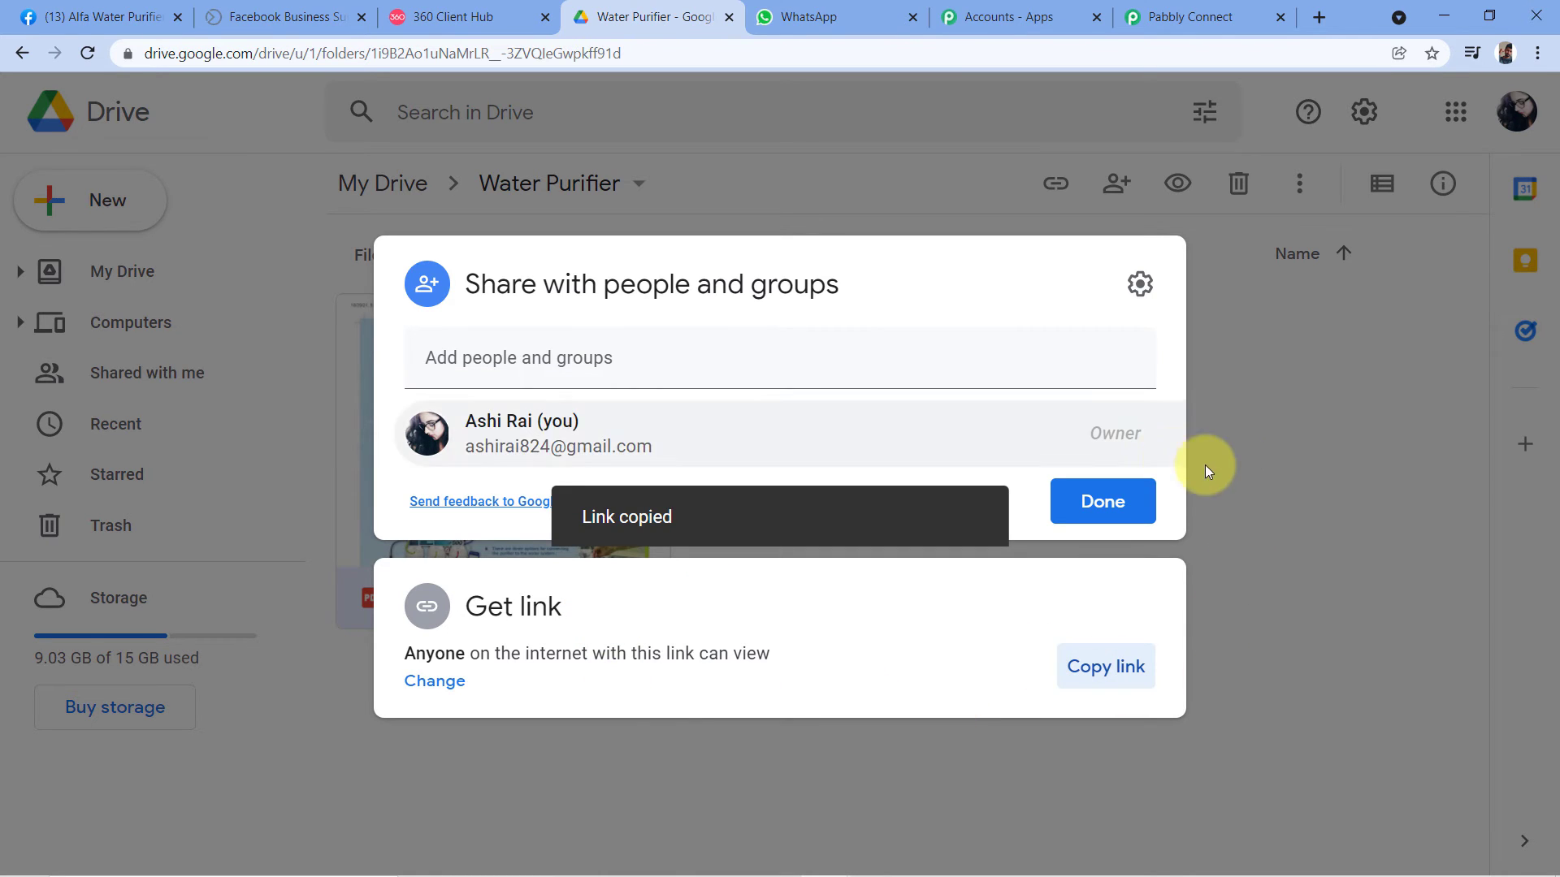
# Step: Return to Pabbly Connect and paste the brochure's Google Drive sharing link into Body Field 4
pyautogui.click(1219, 13)
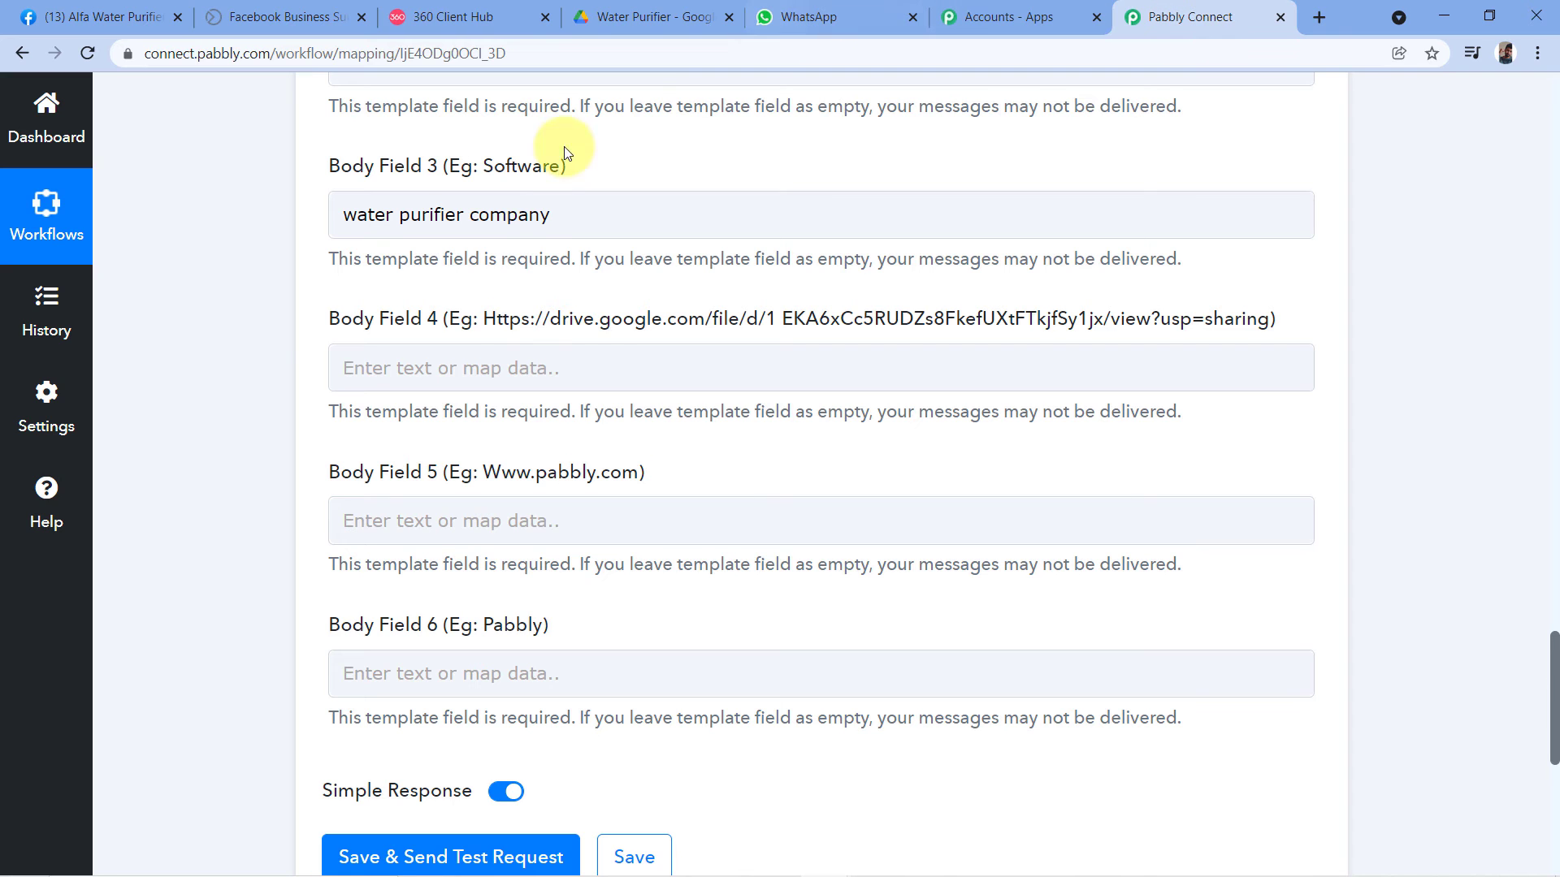
pyautogui.click(392, 358)
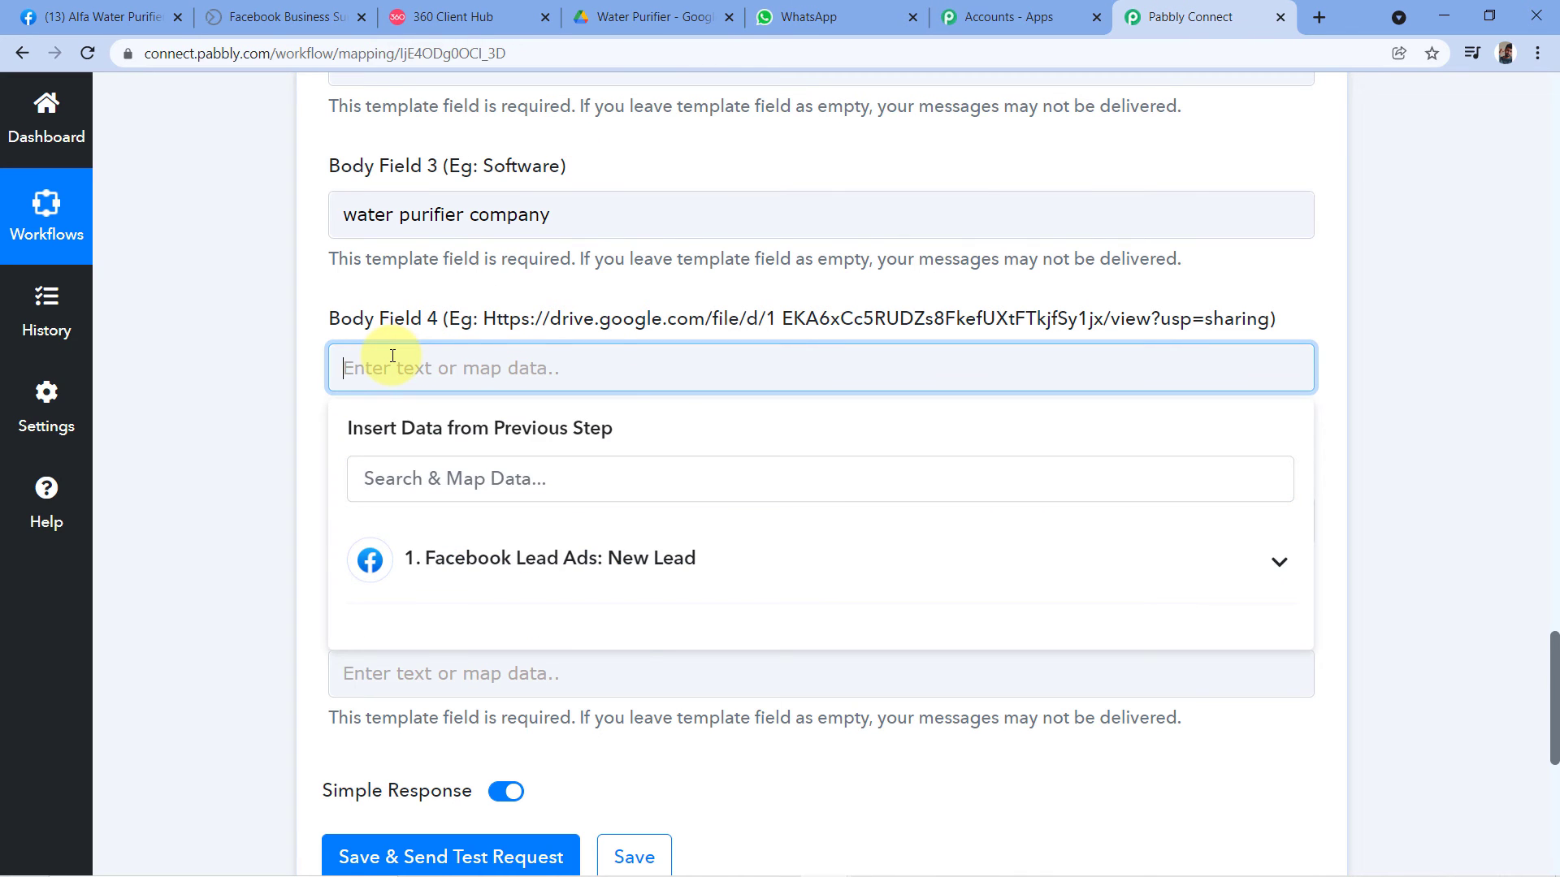
pyautogui.rightClick(392, 358)
pyautogui.click(455, 516)
pyautogui.click(315, 392)
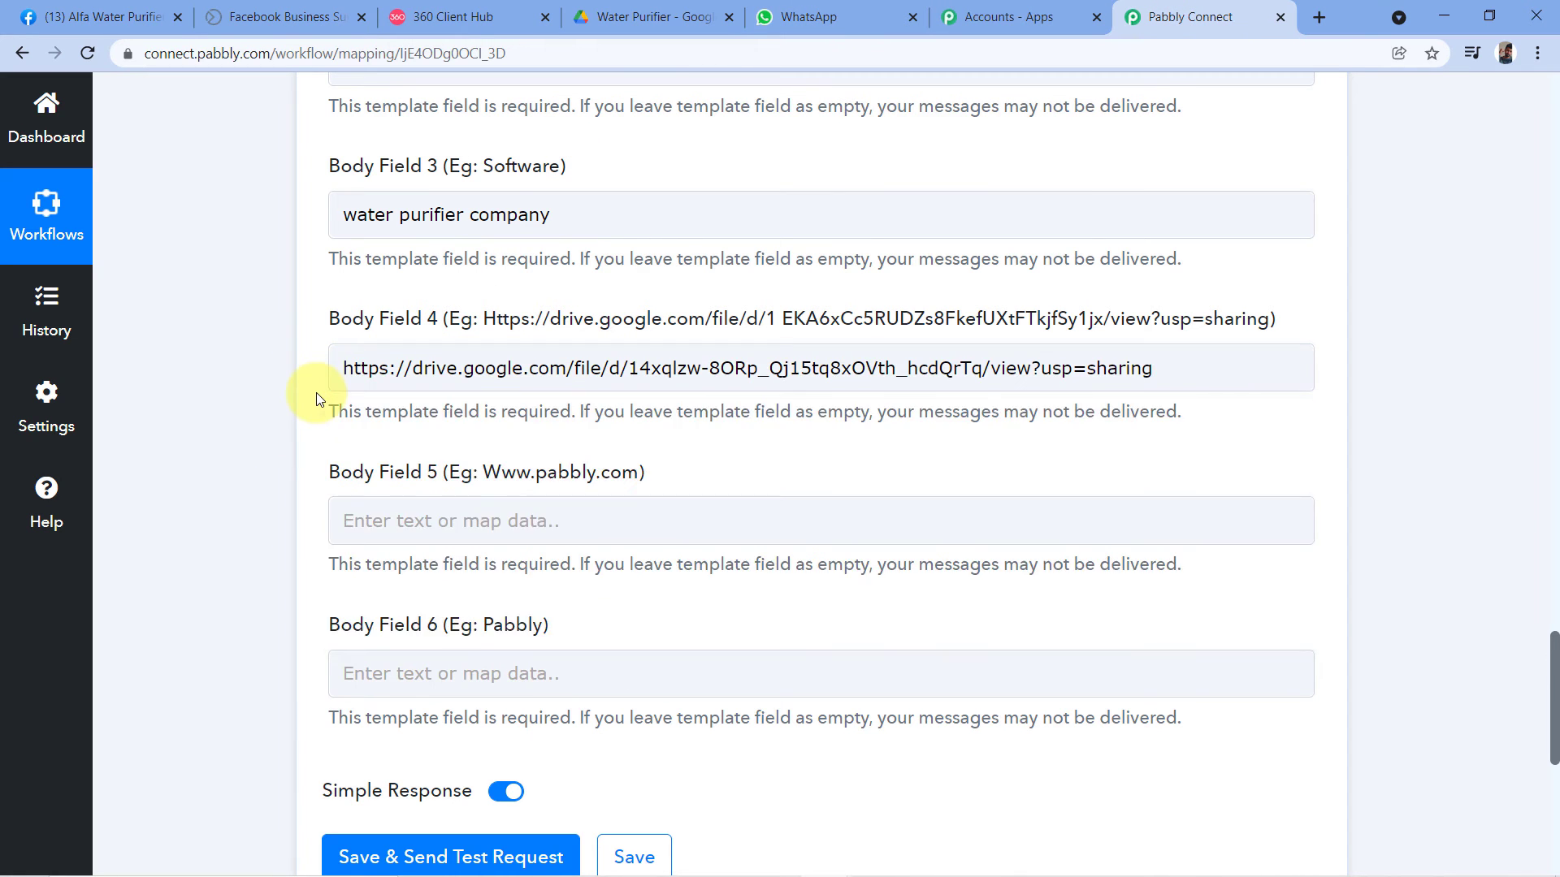
# Step: Check {{5}} in the 360 Client Hub template preview and copy the URL of the Alfa Water Purifier Facebook page
pyautogui.scroll(-1, 243, 406)
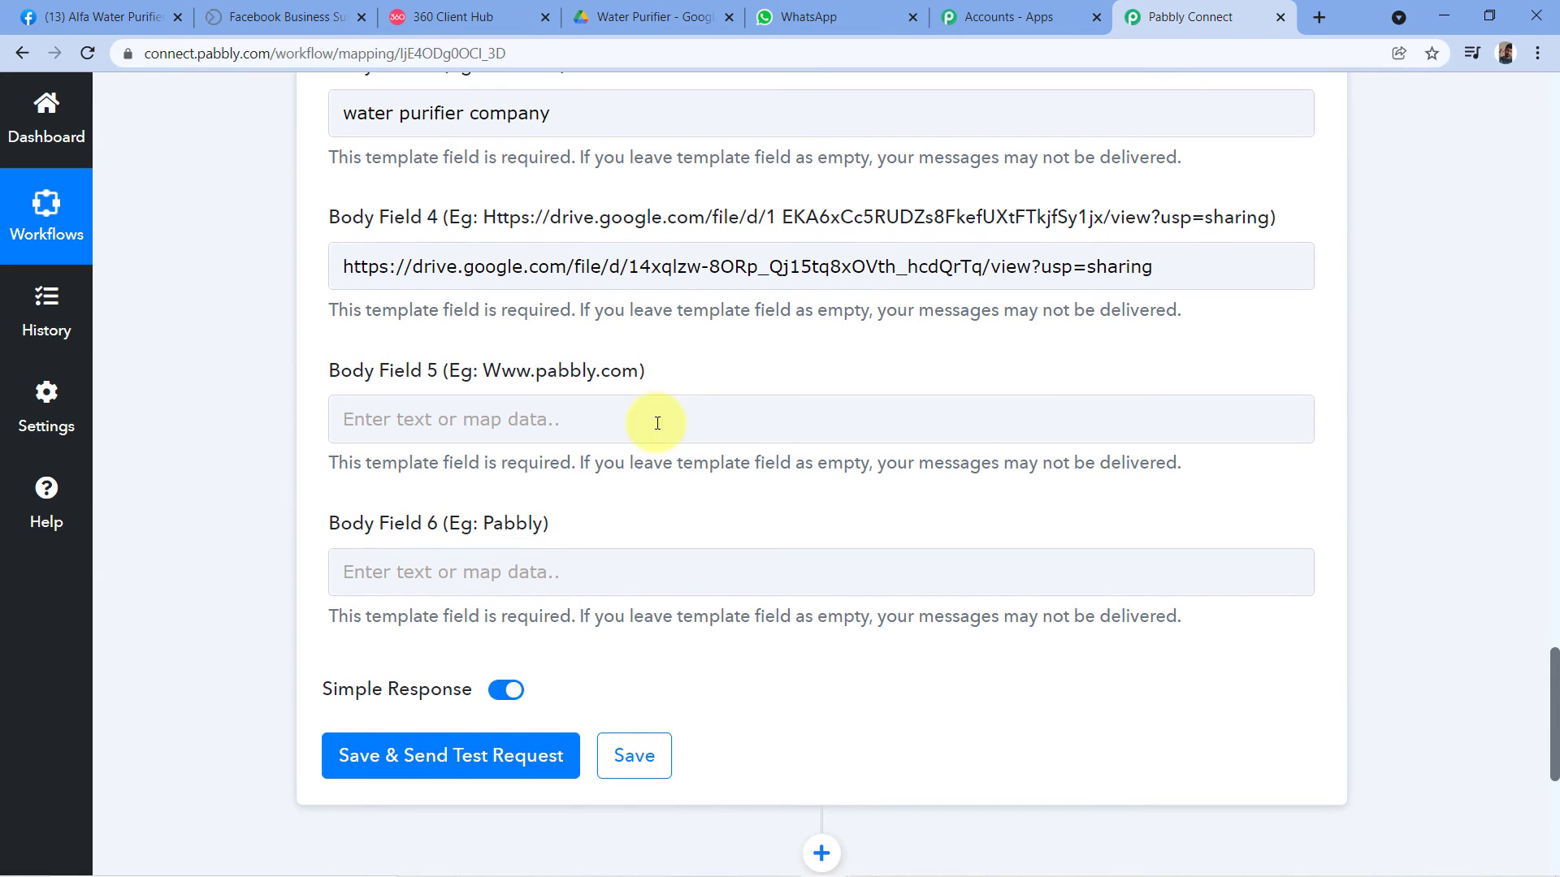
pyautogui.click(430, 16)
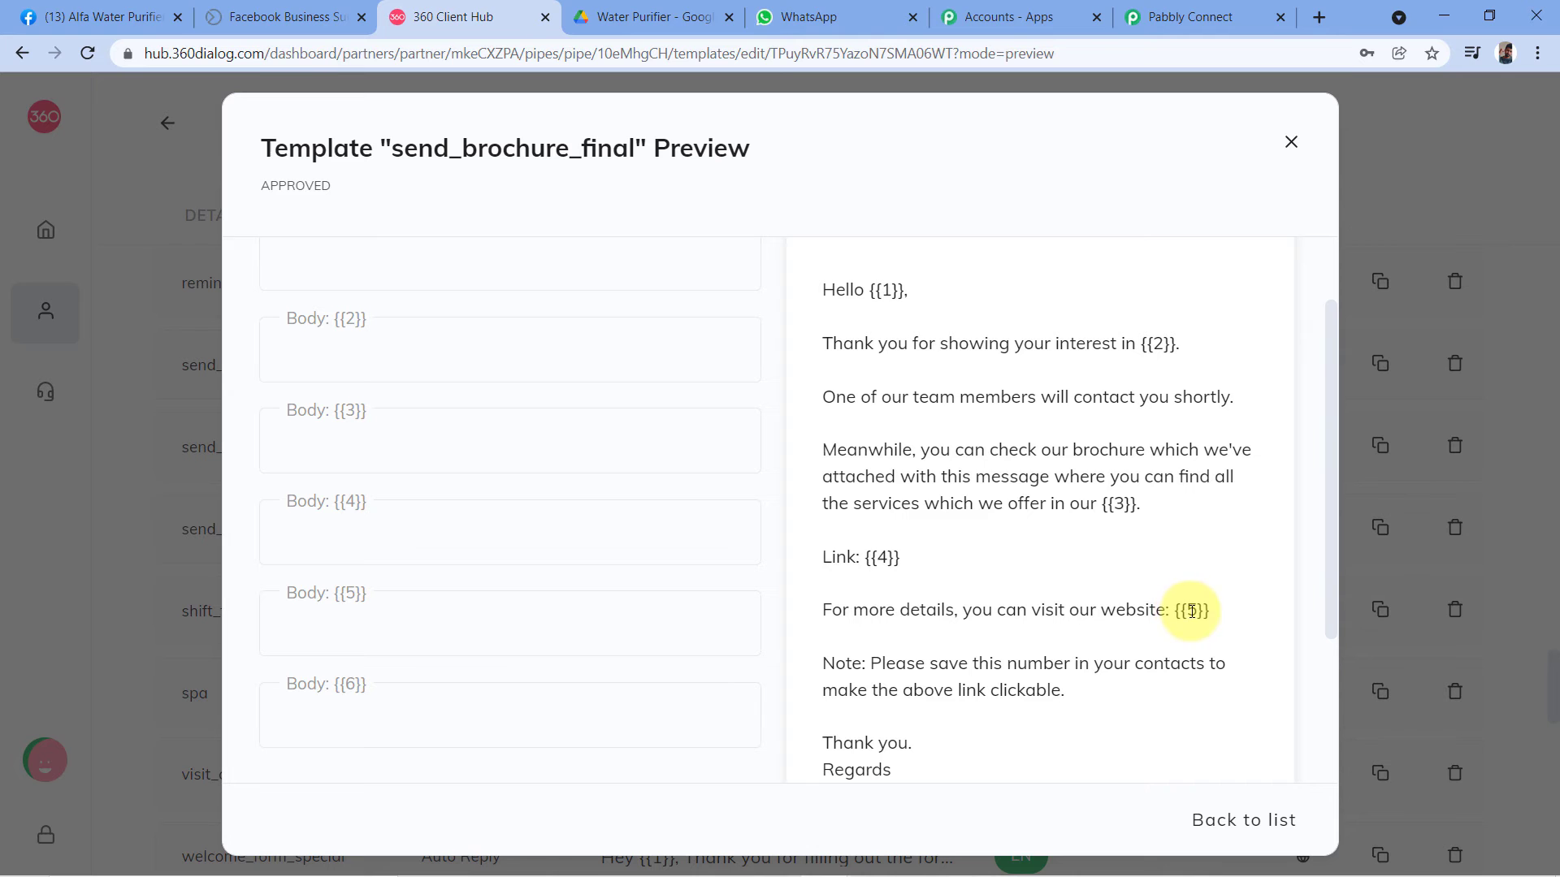
pyautogui.click(125, 10)
pyautogui.click(165, 54)
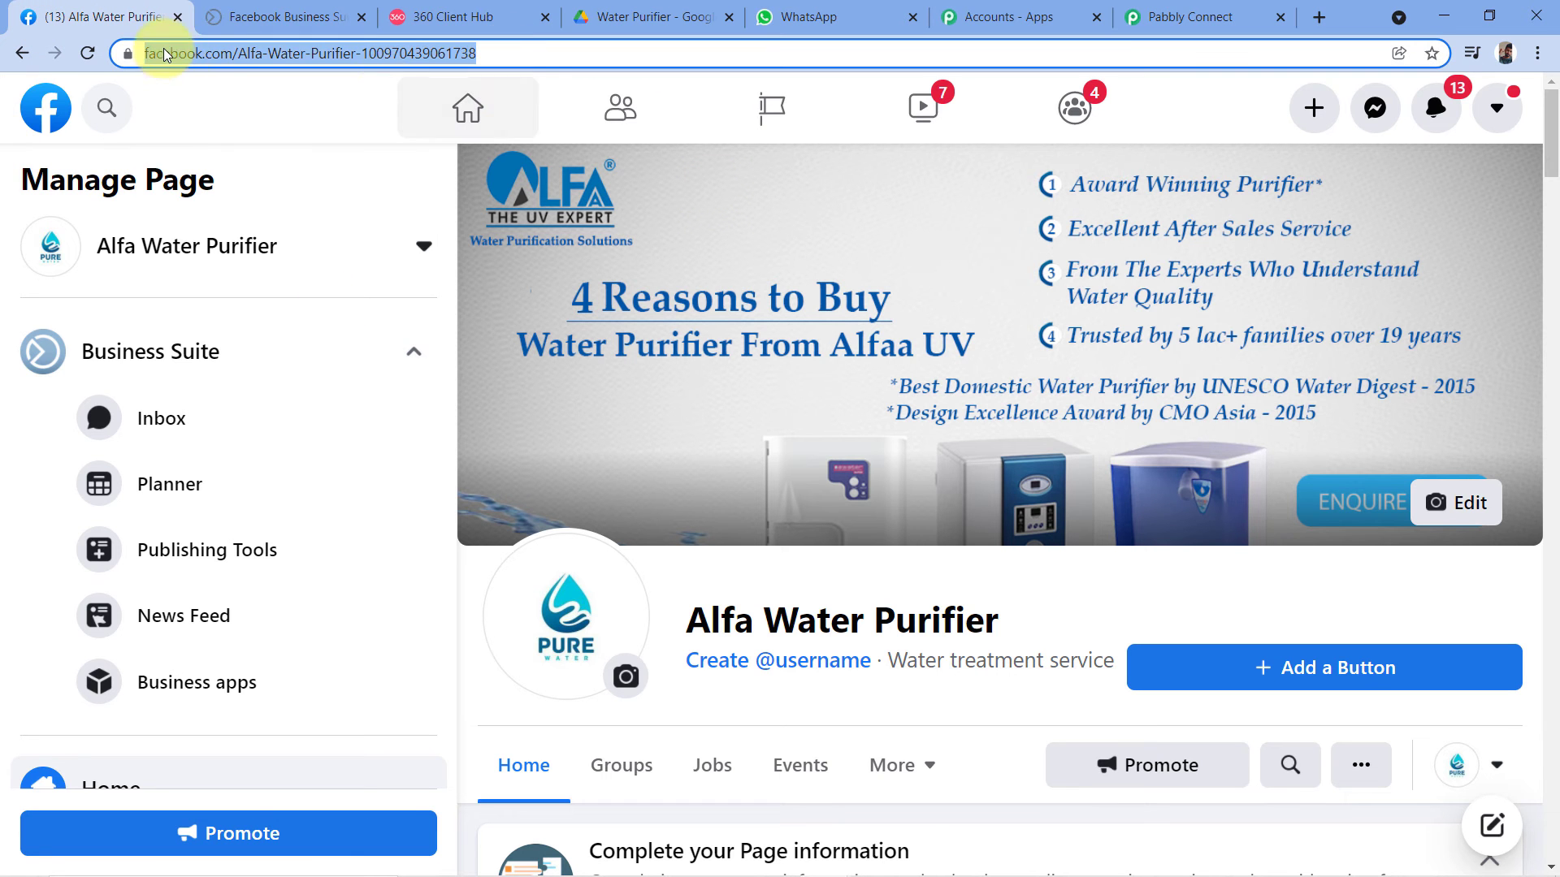
pyautogui.rightClick(218, 50)
pyautogui.click(279, 154)
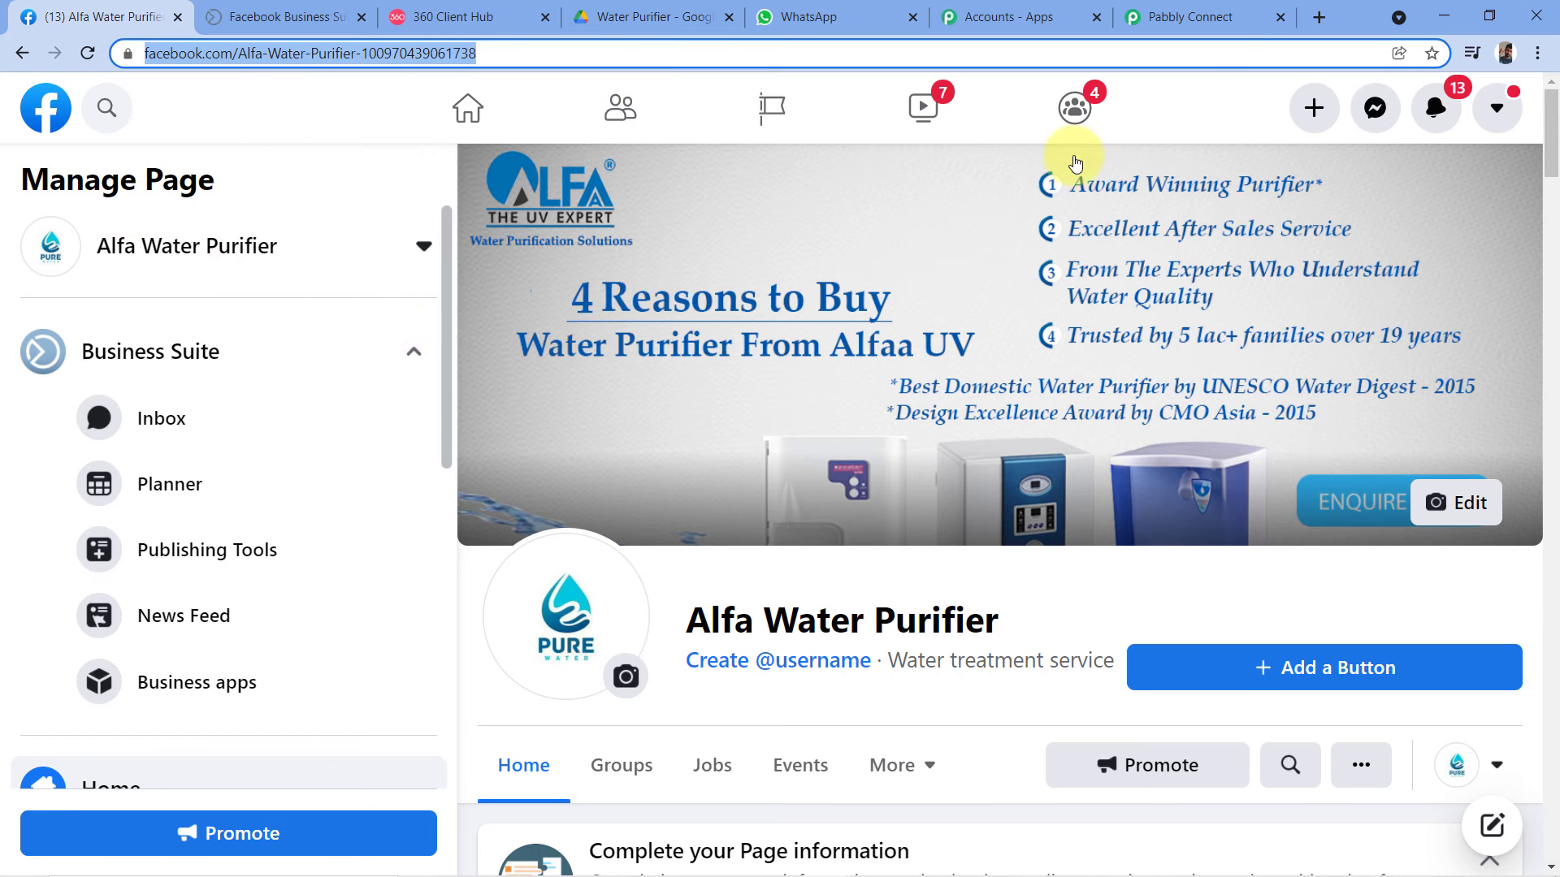
# Step: Return to Pabbly Connect and paste the Facebook page URL into Body Field 5
pyautogui.click(1190, 17)
pyautogui.click(403, 416)
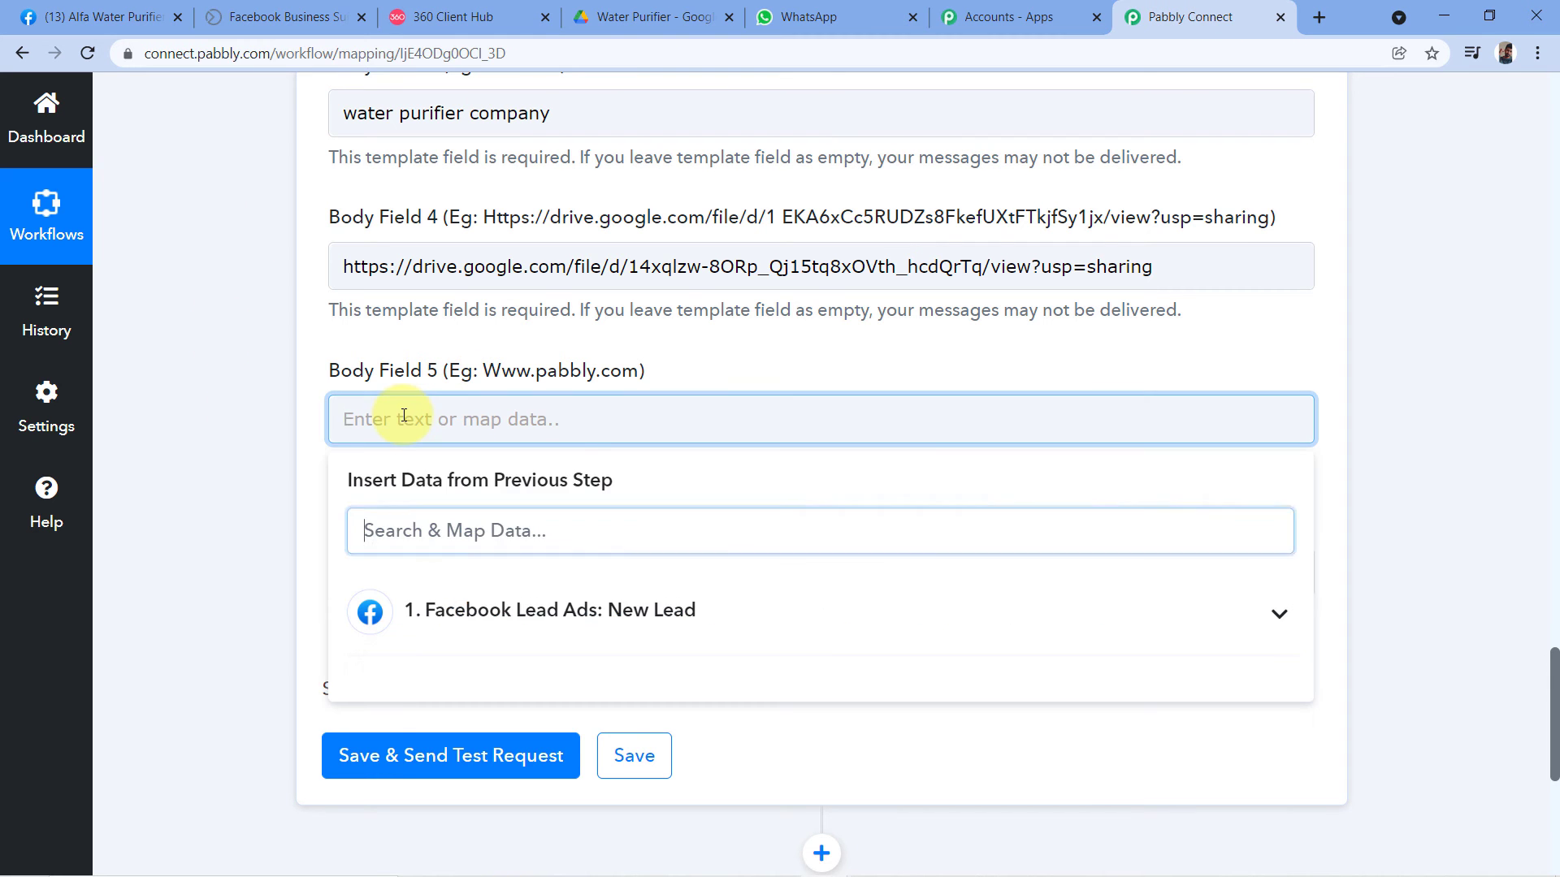
pyautogui.rightClick(404, 416)
pyautogui.click(475, 578)
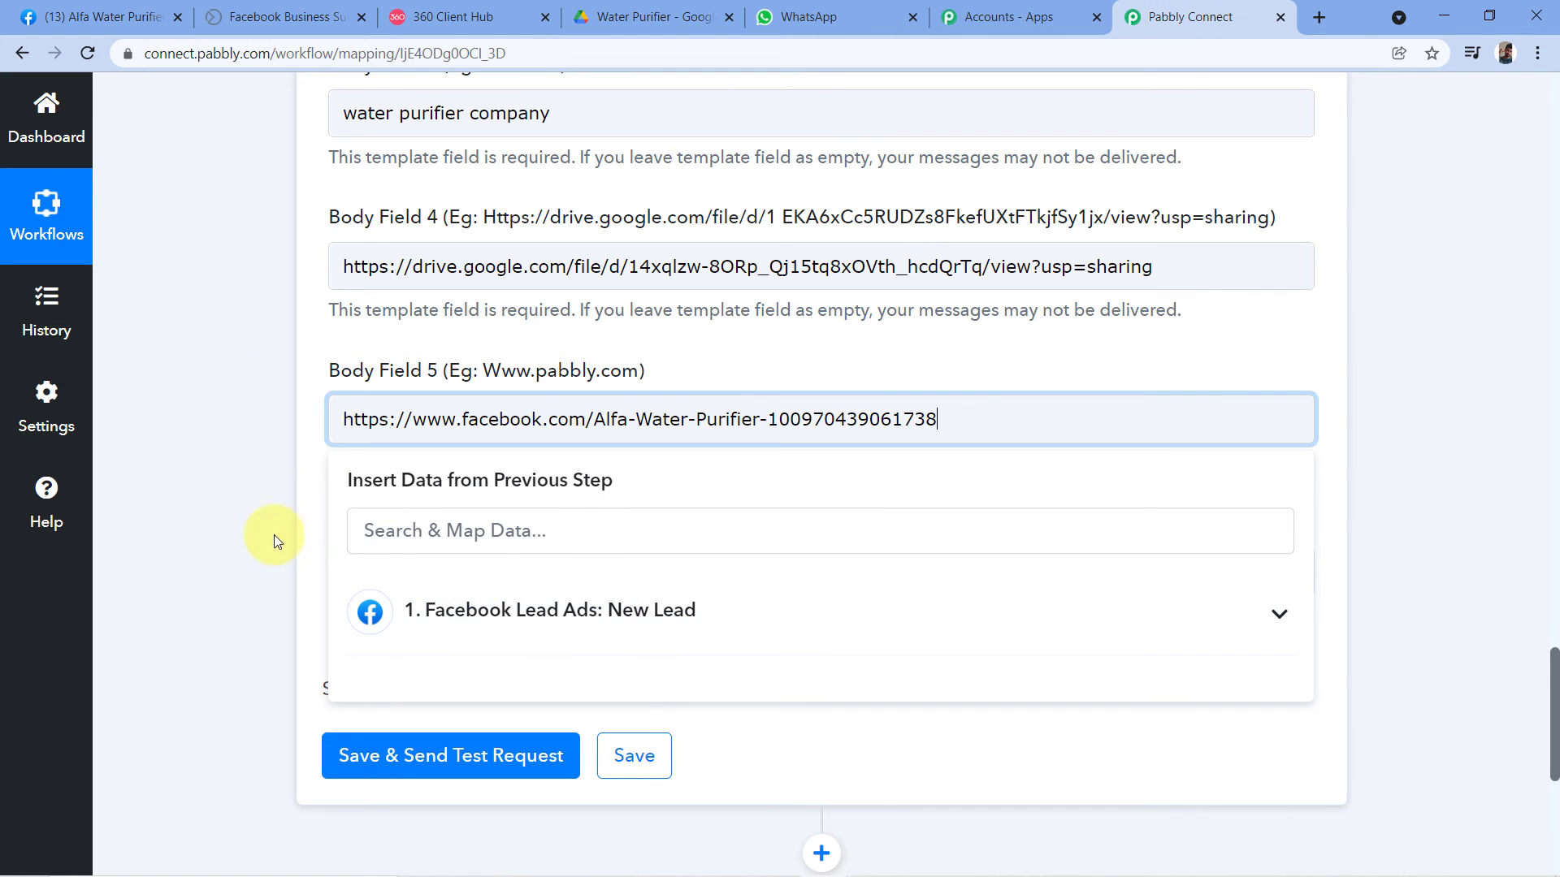
pyautogui.click(312, 474)
pyautogui.click(341, 578)
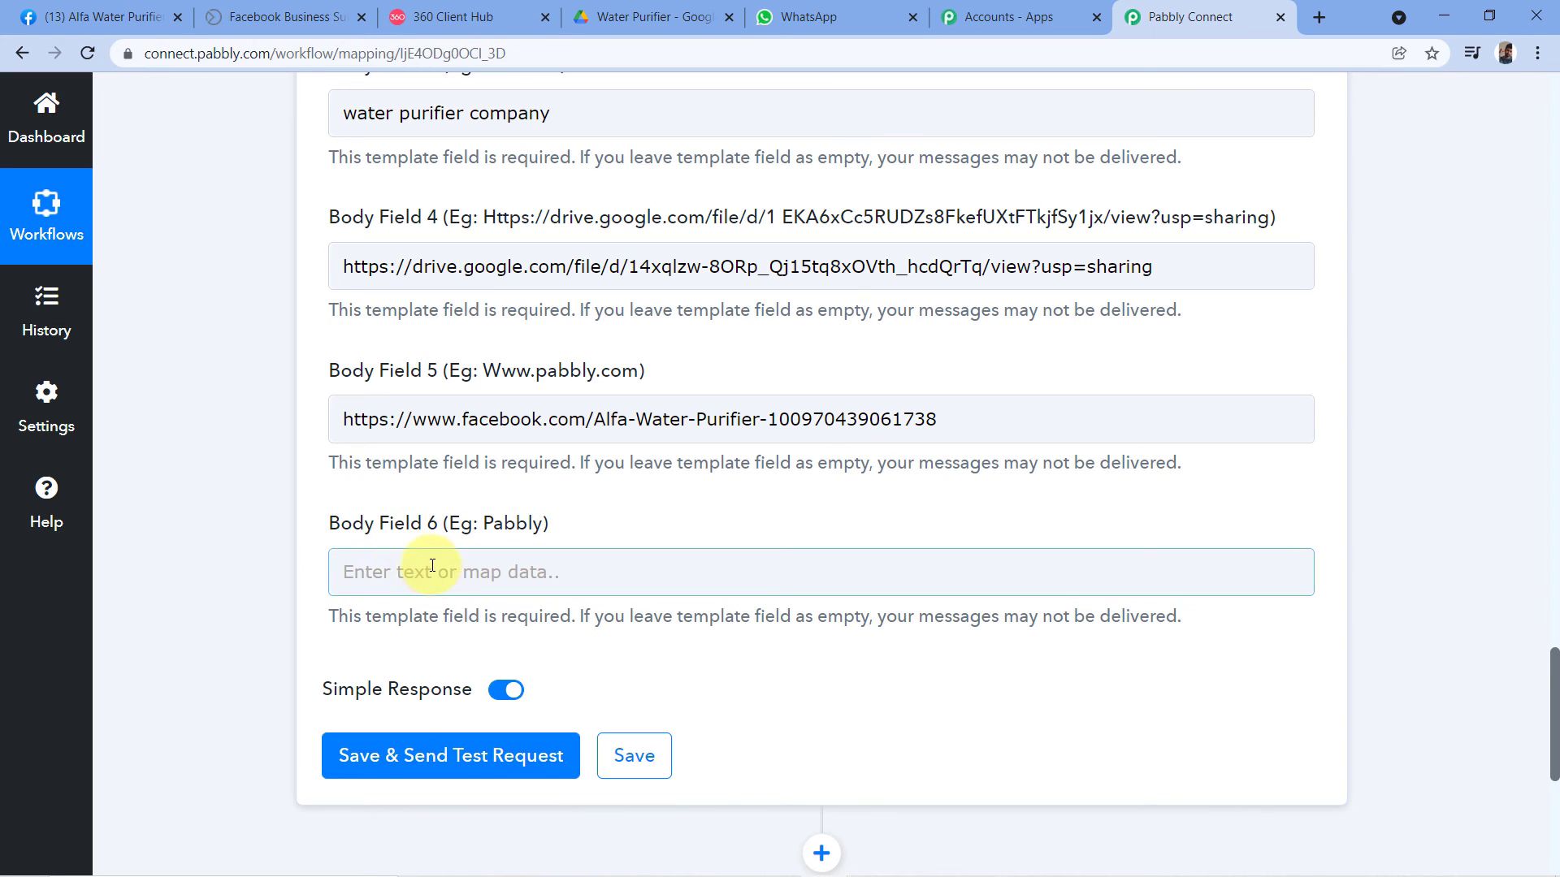
# Step: Check {{6}} in the 360 Client Hub template preview and copy the text Alfa Water Purifier from Body Field 2 in Pabbly Connect
pyautogui.click(271, 163)
pyautogui.scroll(2, 436, 225)
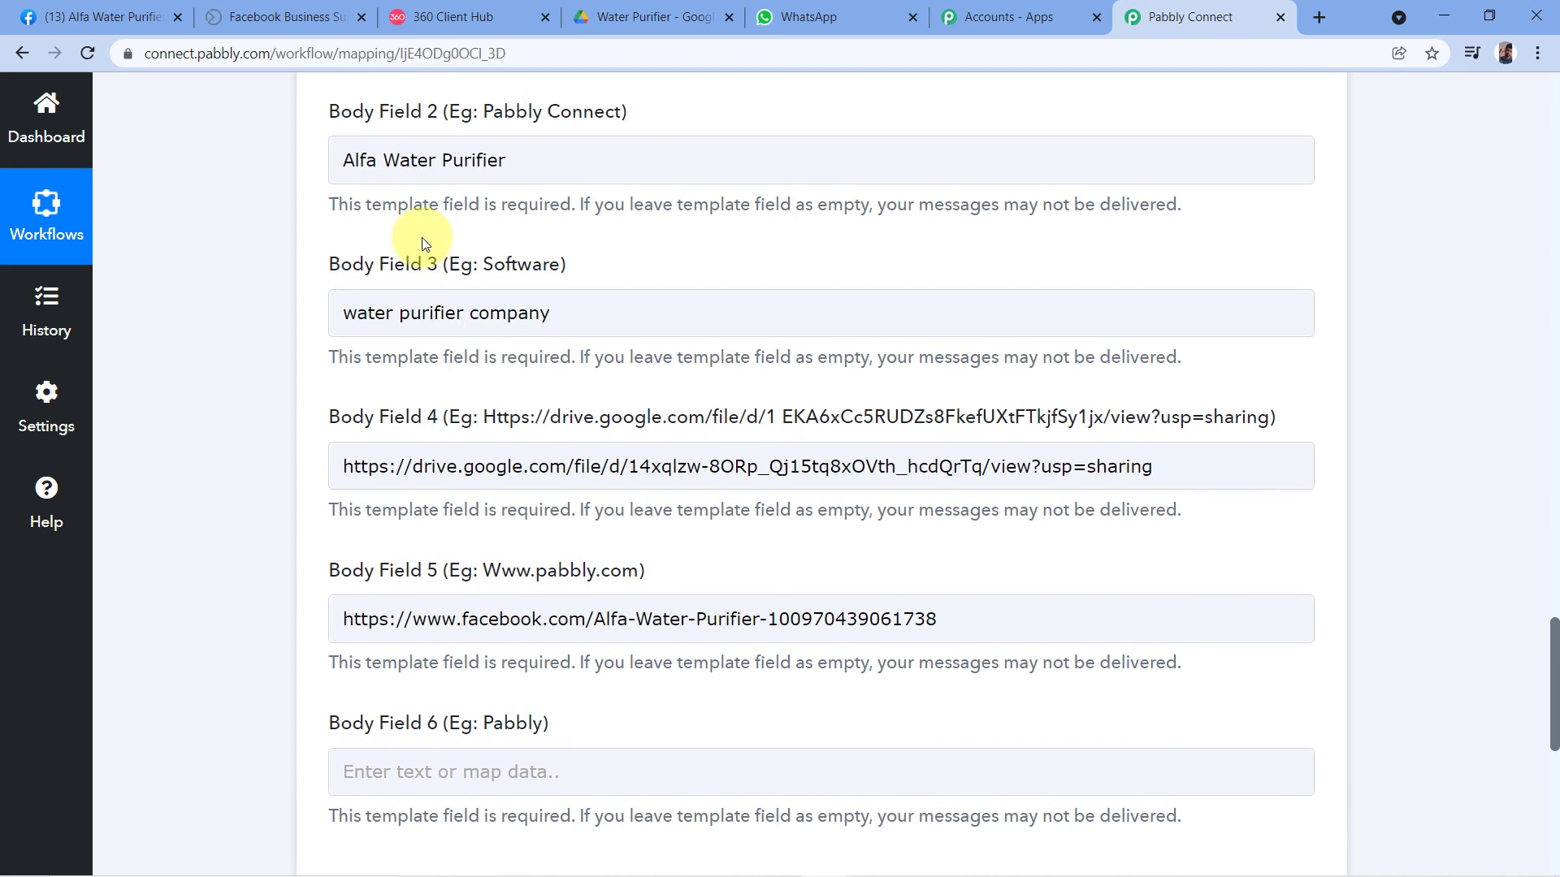
pyautogui.moveTo(535, 154); pyautogui.dragTo(341, 163)
pyautogui.hotkey('ctrl', '3')
pyautogui.scroll(-1, 863, 569)
pyautogui.scroll(-3, 863, 569)
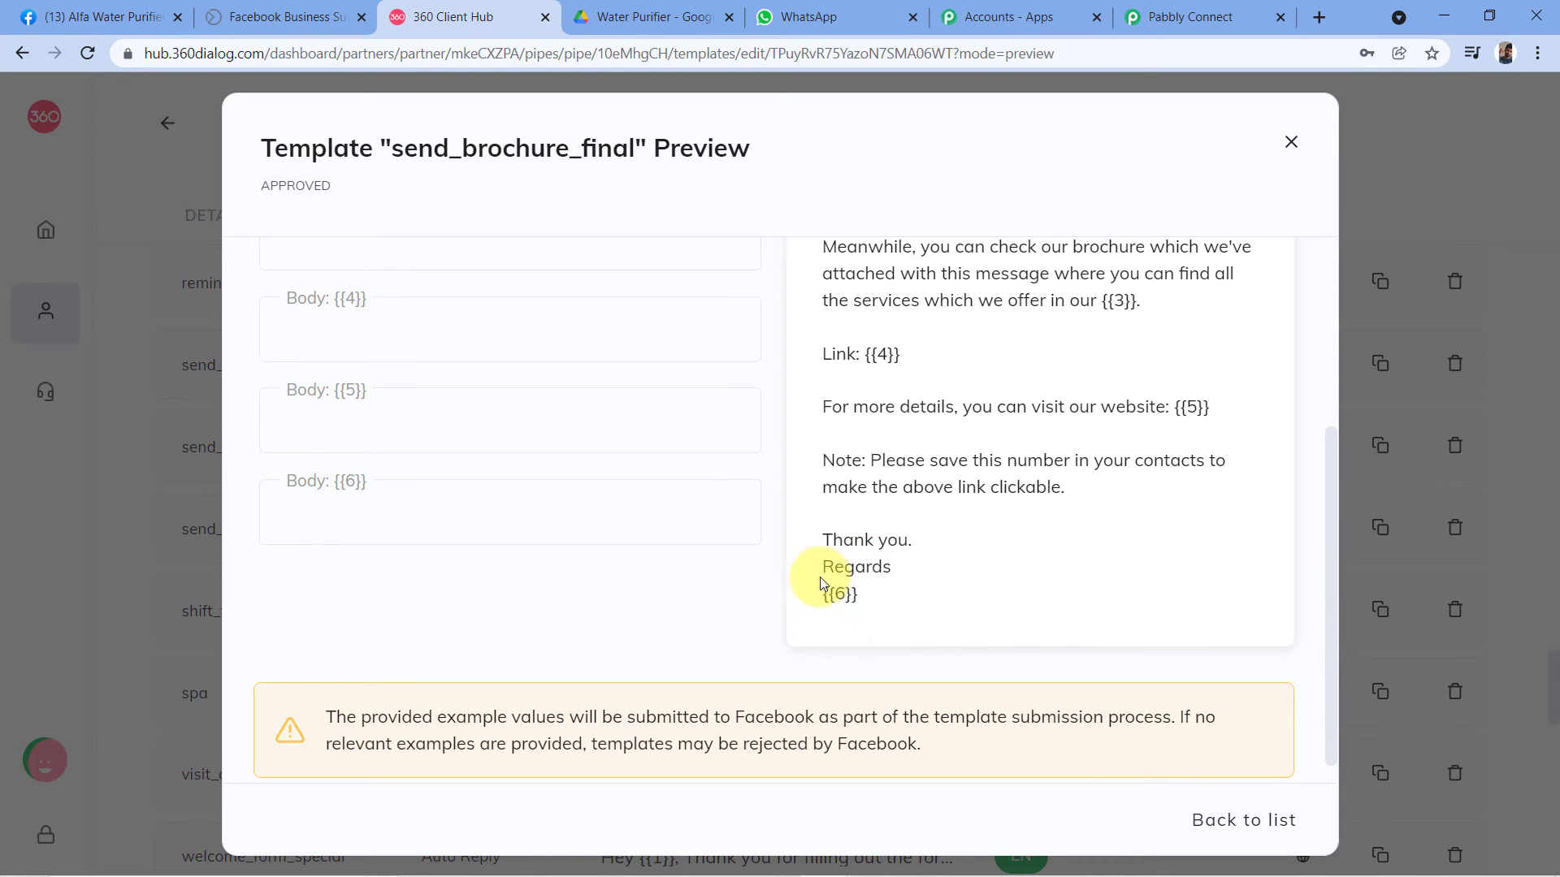
pyautogui.click(1187, 17)
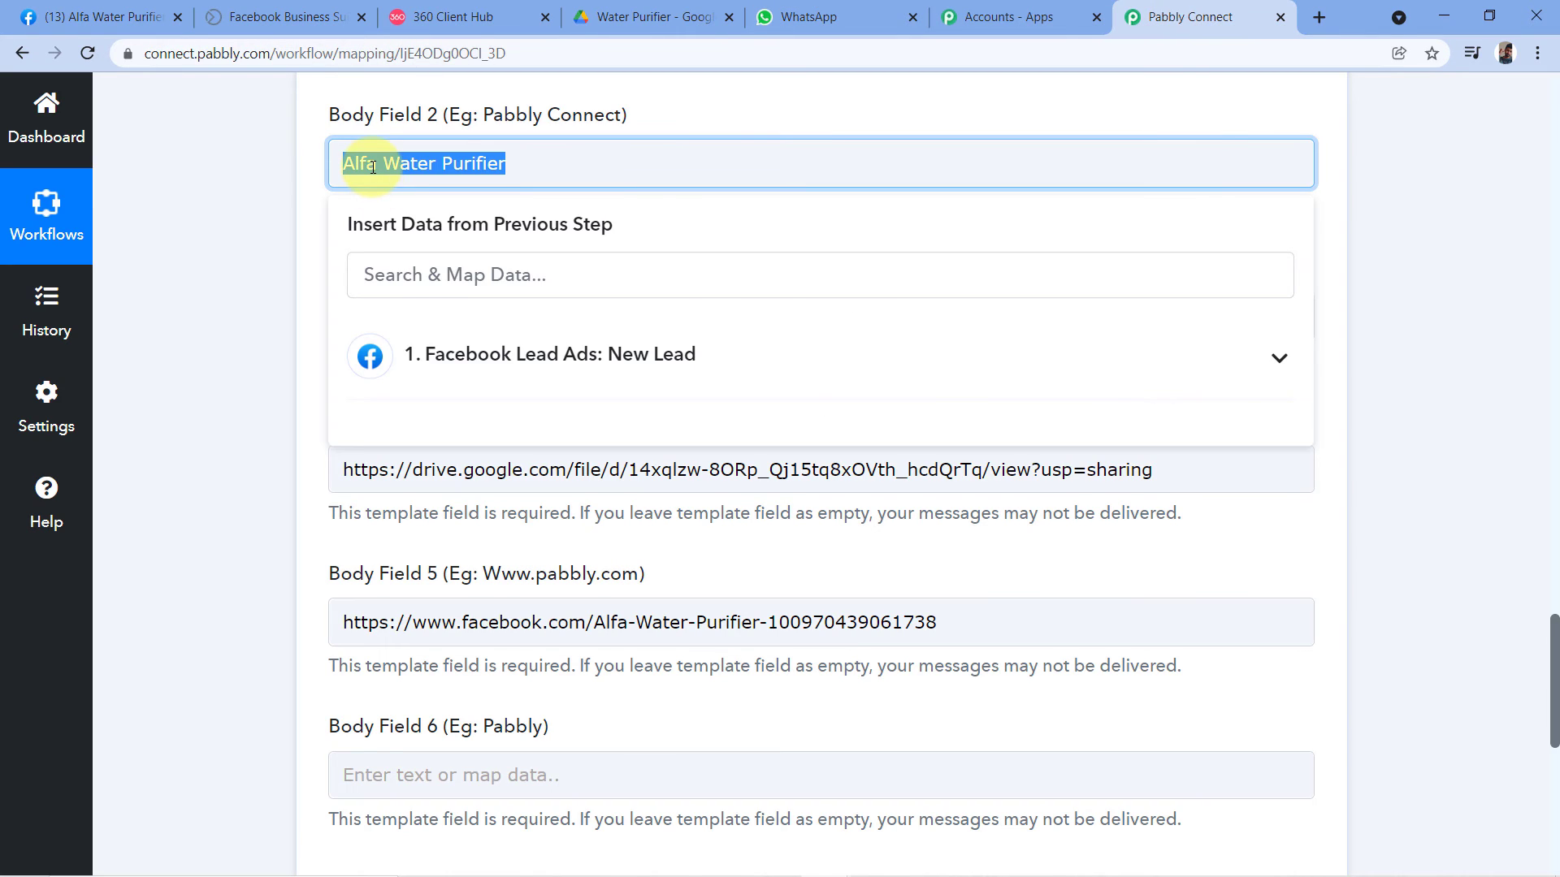
pyautogui.rightClick(373, 170)
pyautogui.click(309, 275)
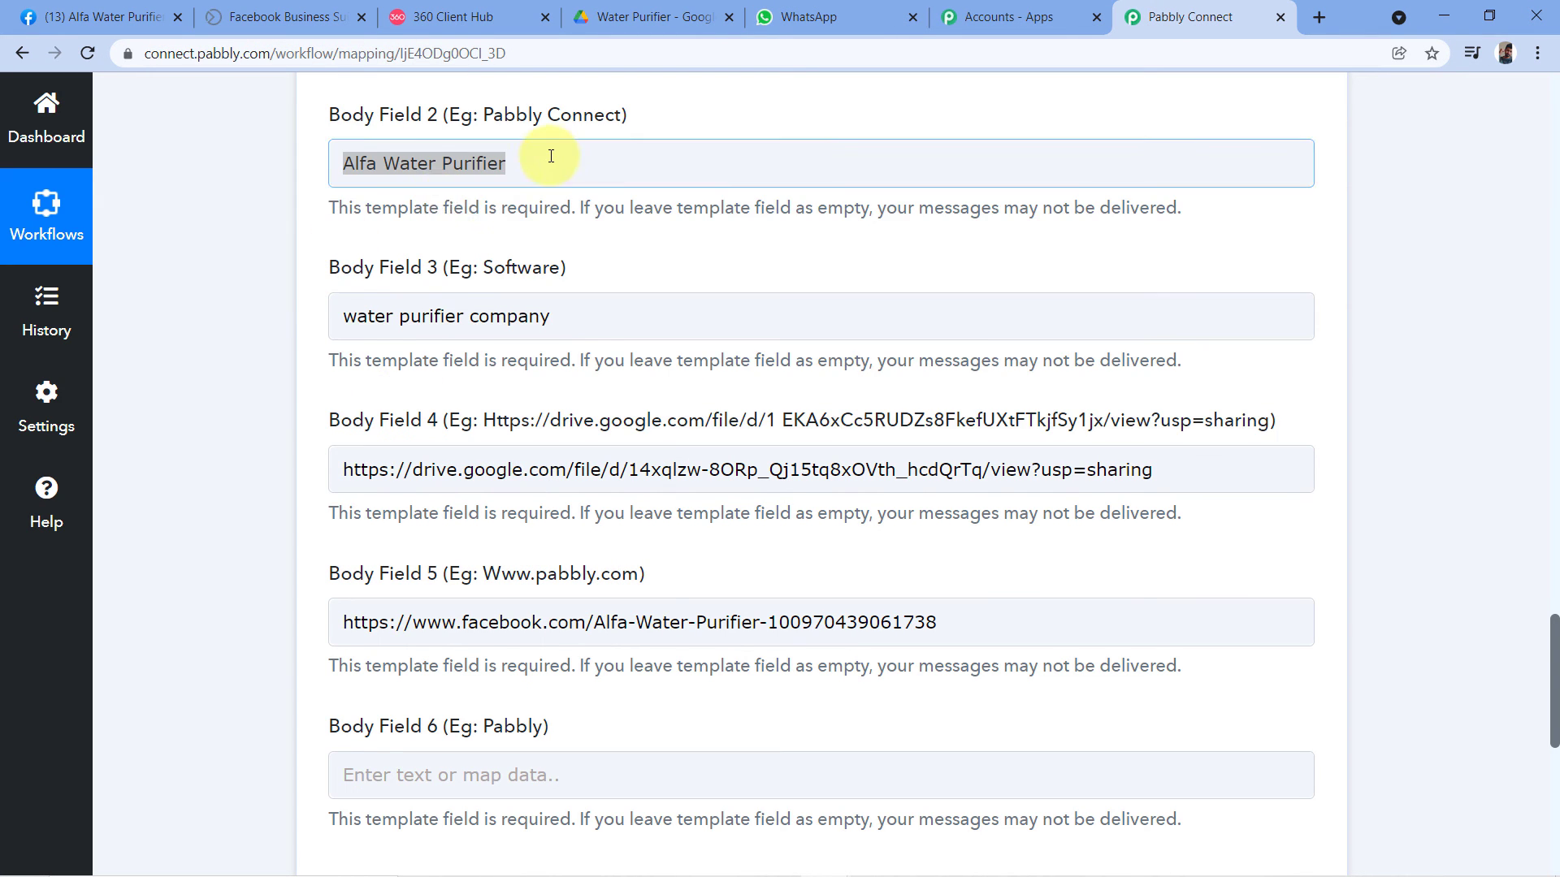
# Step: Paste the copied company name, Alfa Water Purifier, into Body Field 6
pyautogui.click(550, 155)
pyautogui.click(323, 304)
pyautogui.scroll(-5, 324, 307)
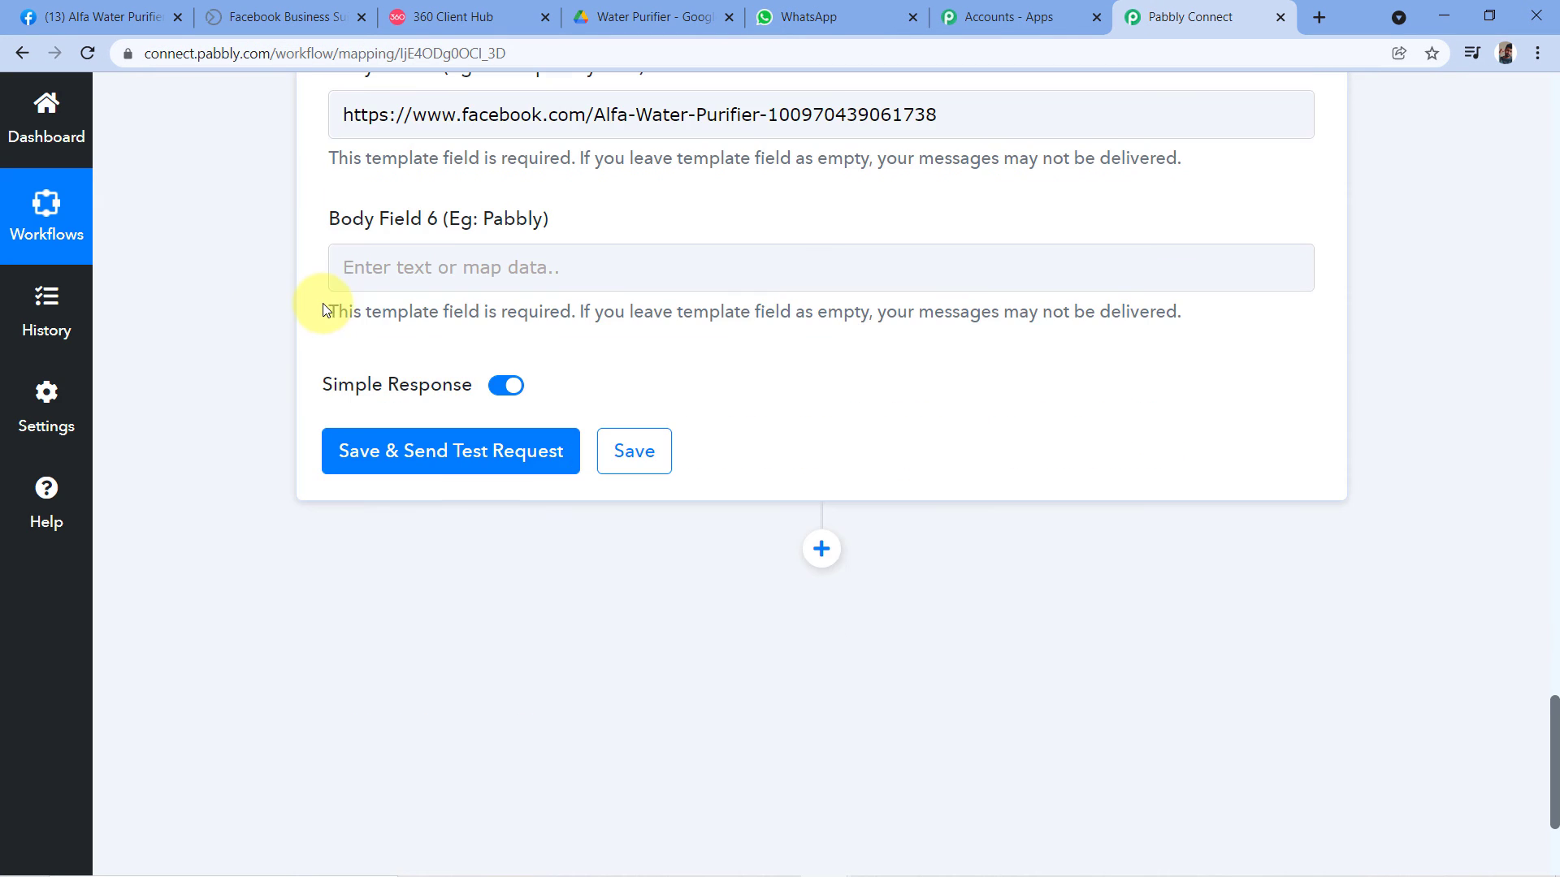
pyautogui.click(400, 260)
pyautogui.rightClick(400, 260)
pyautogui.click(485, 411)
pyautogui.click(840, 341)
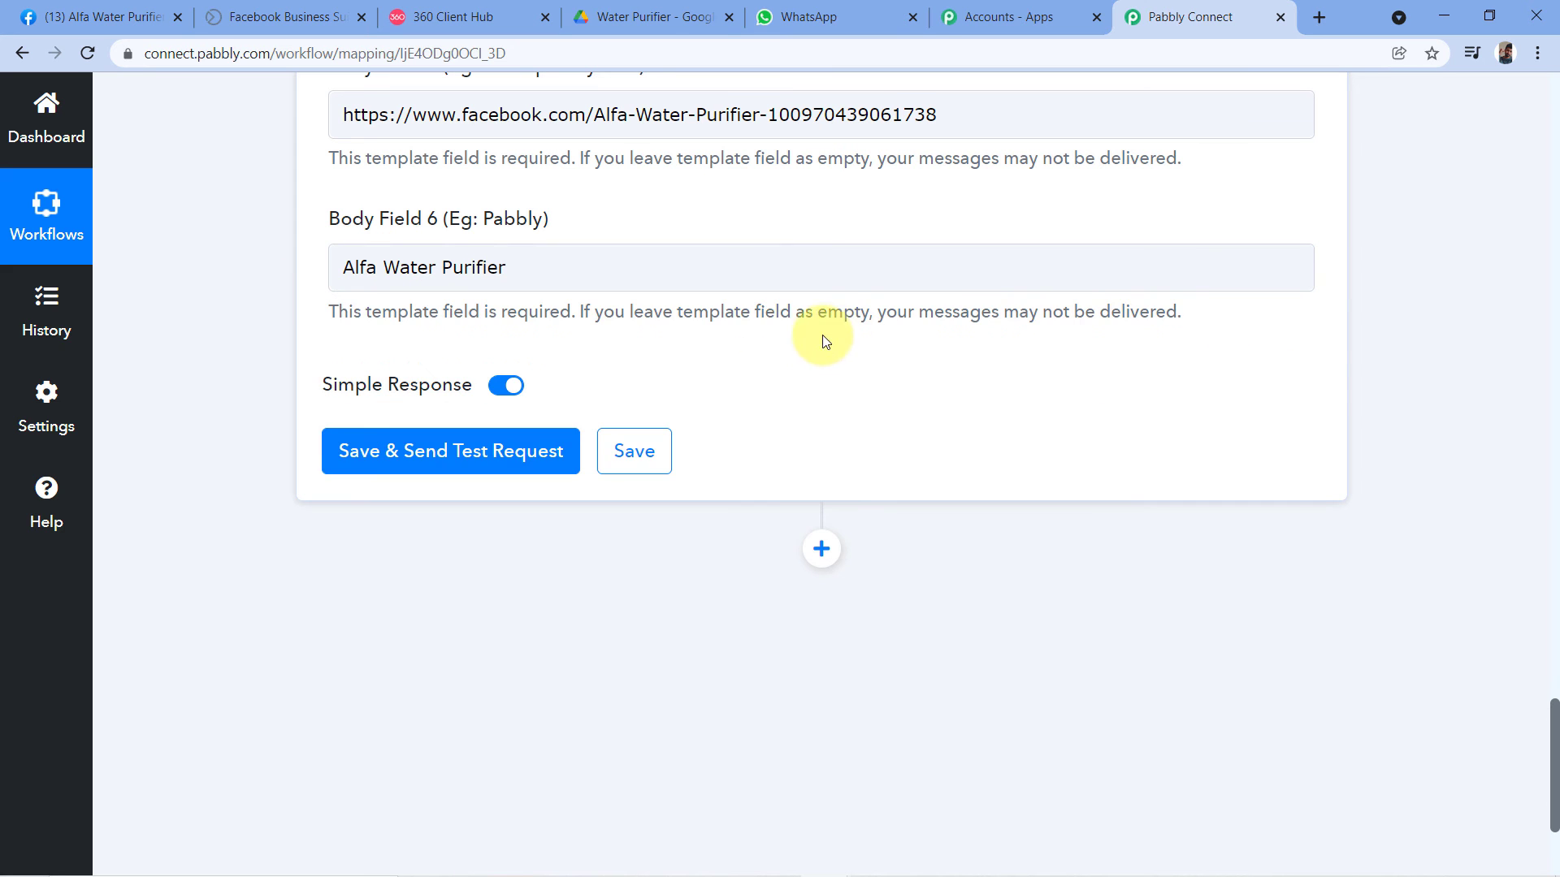
# Step: Compare the mapped body fields in Pabbly Connect with the variables in the 360 Client Hub preview of send_brochure_final
pyautogui.scroll(8, 786, 296)
pyautogui.scroll(3, 764, 455)
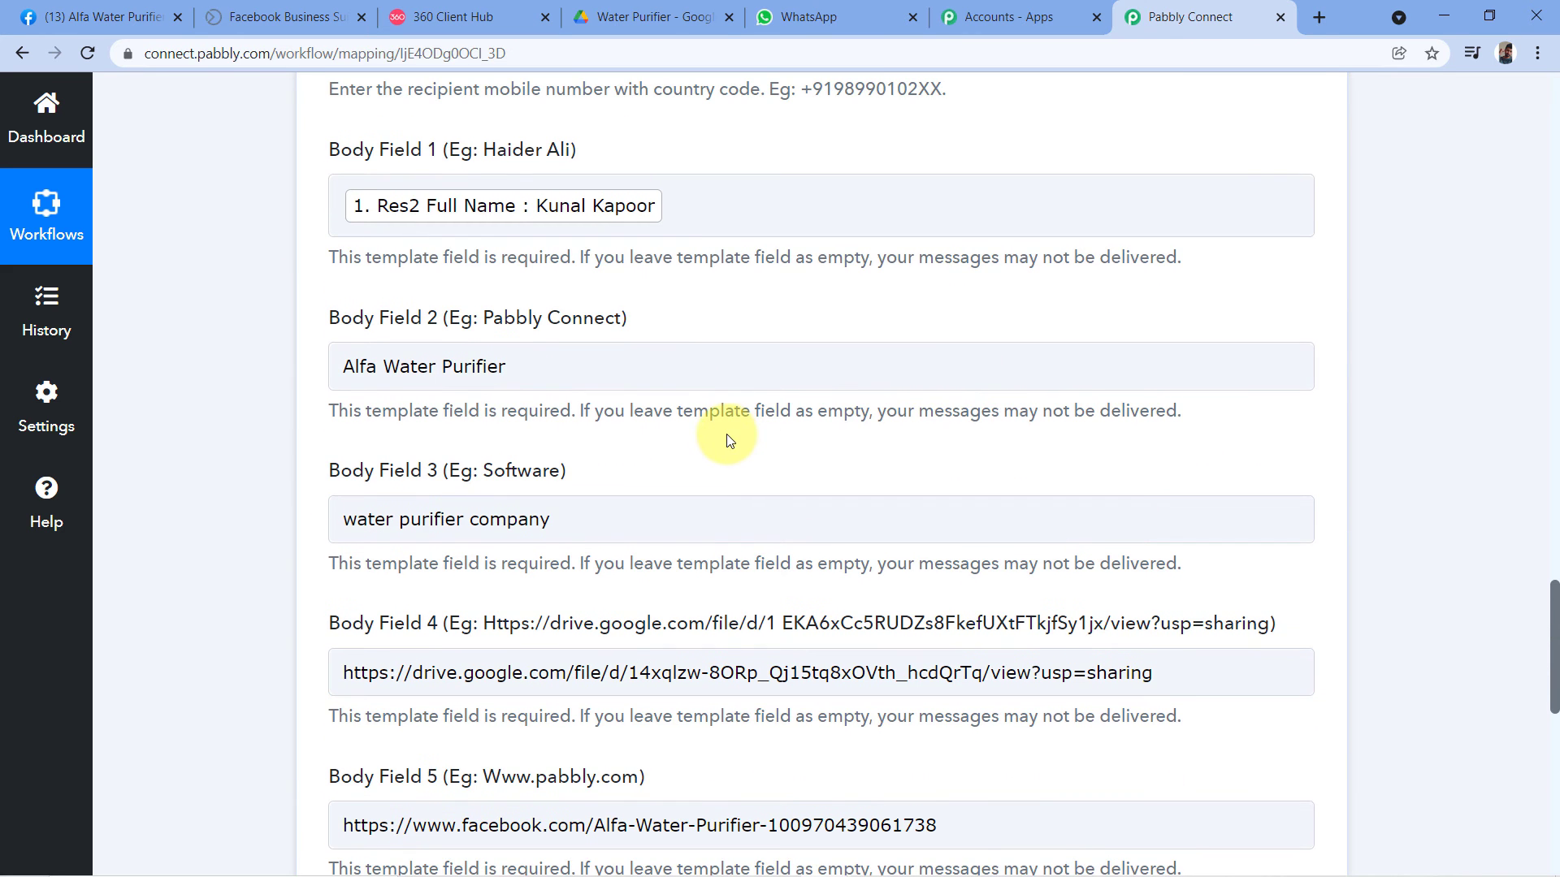
pyautogui.click(455, 16)
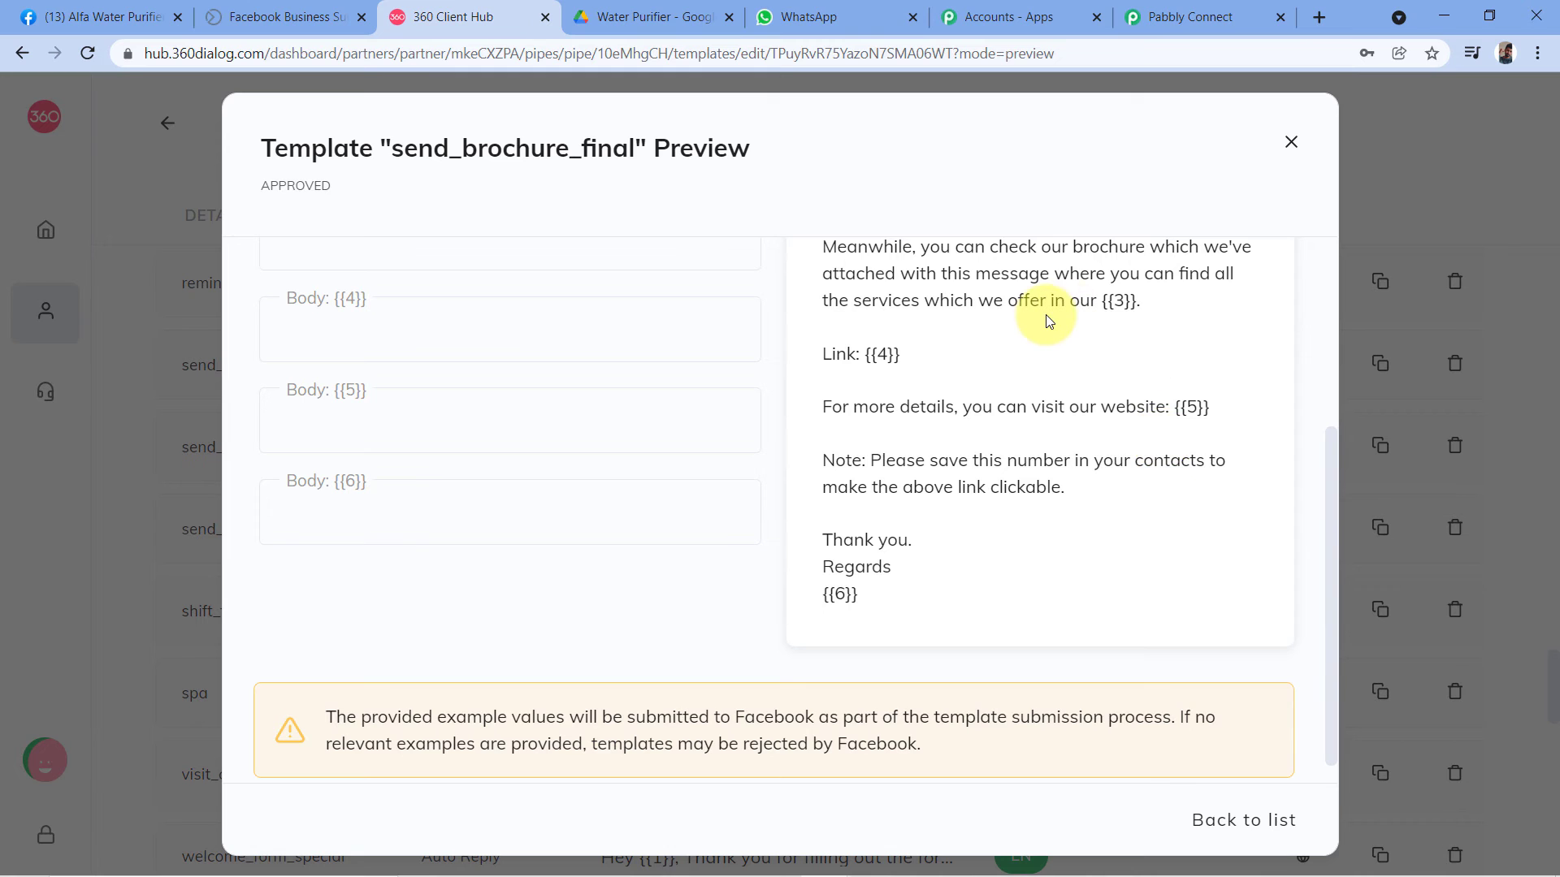
pyautogui.scroll(3, 1045, 358)
pyautogui.click(1186, 16)
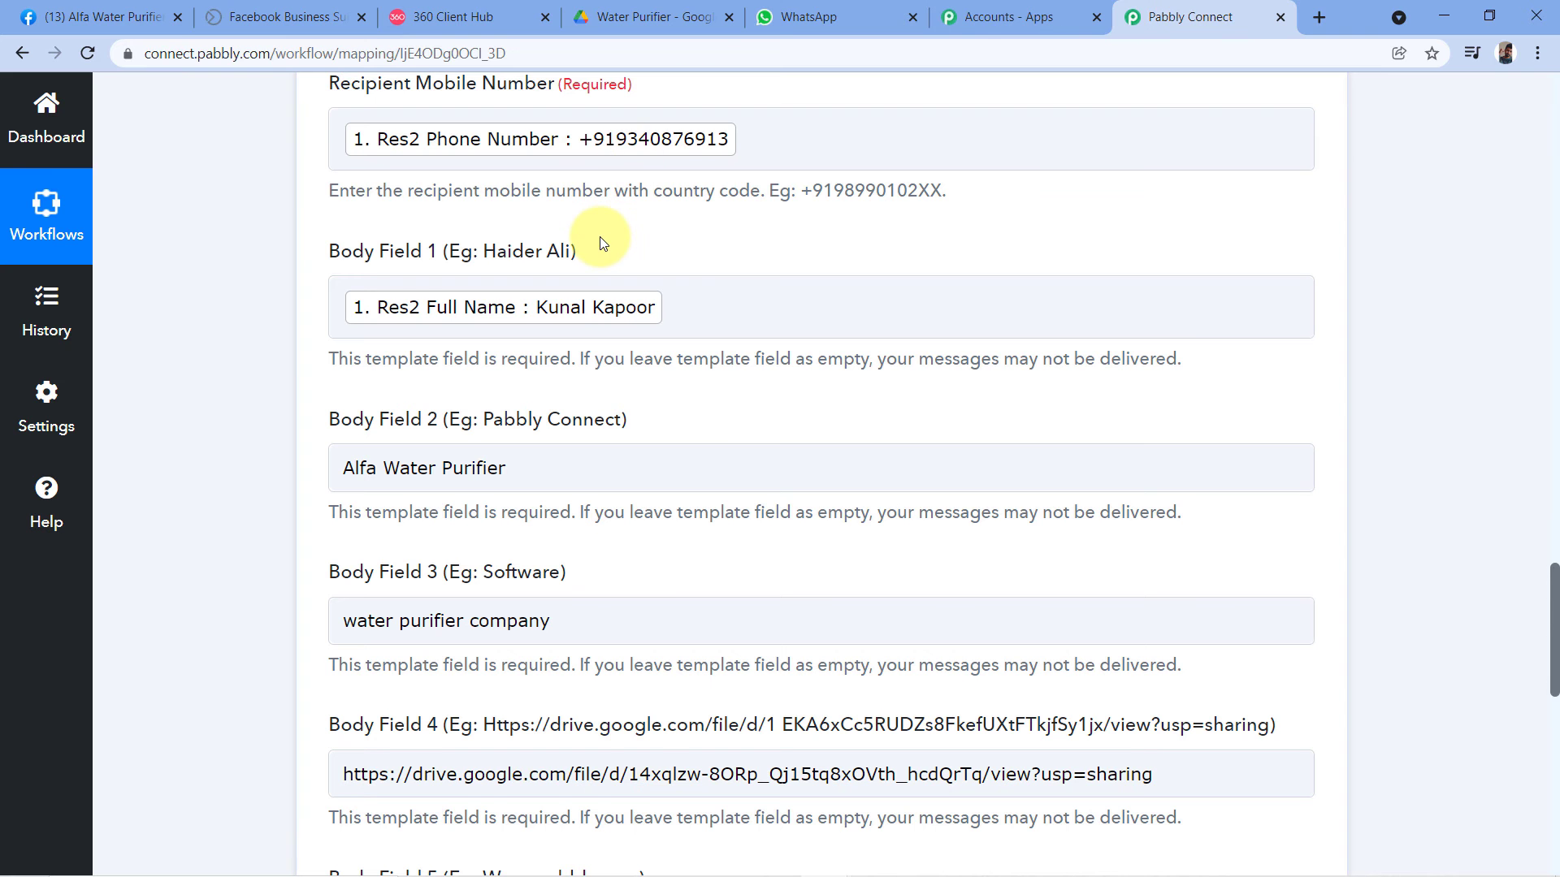
pyautogui.scroll(-1, 599, 240)
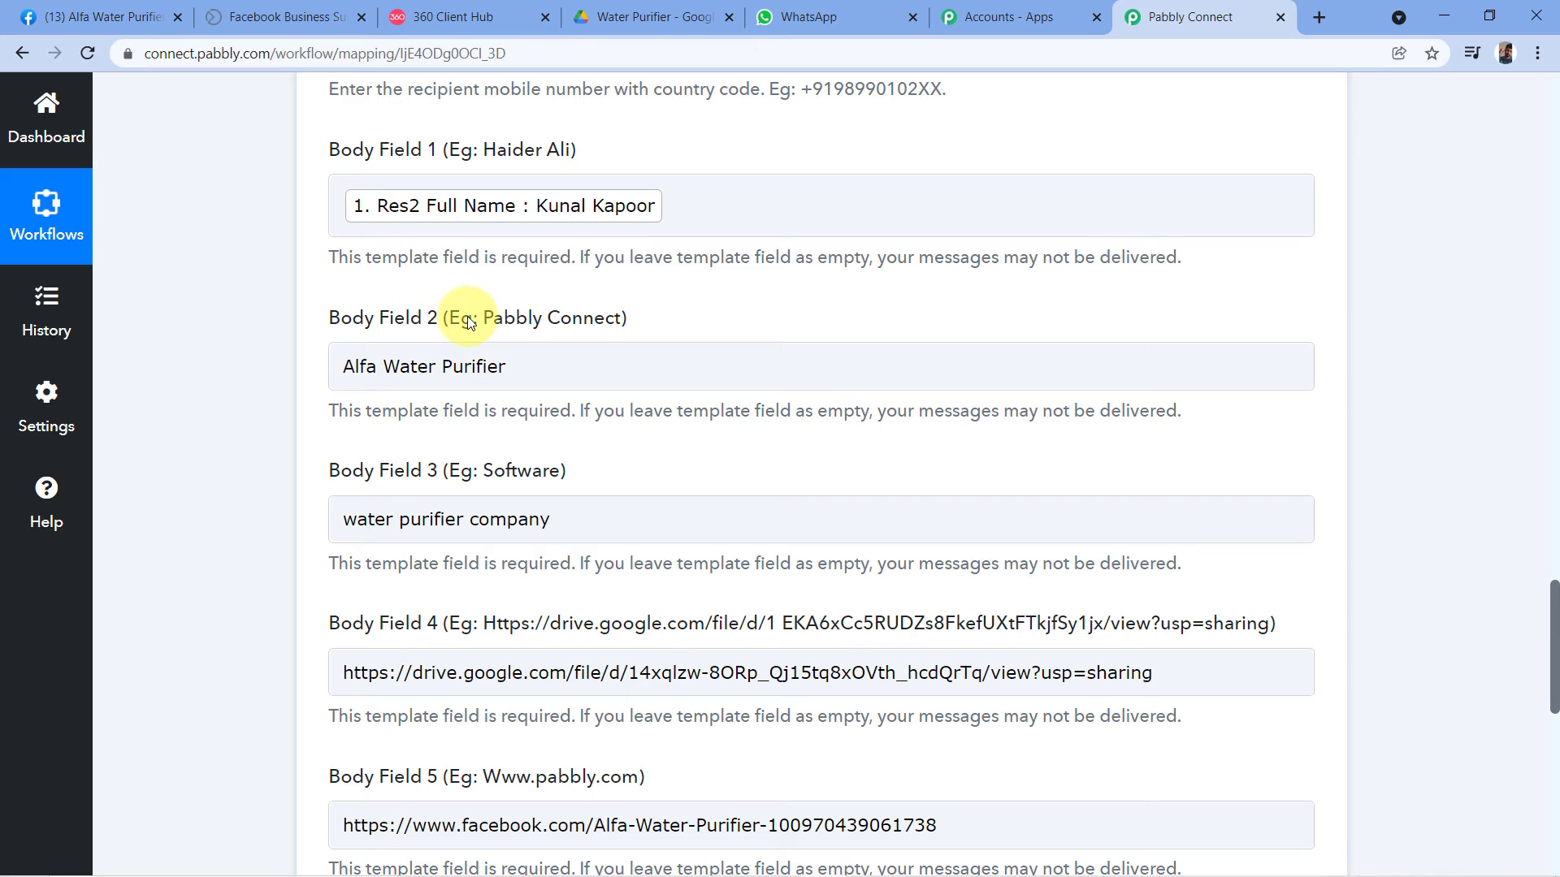
pyautogui.click(467, 16)
pyautogui.scroll(1, 870, 352)
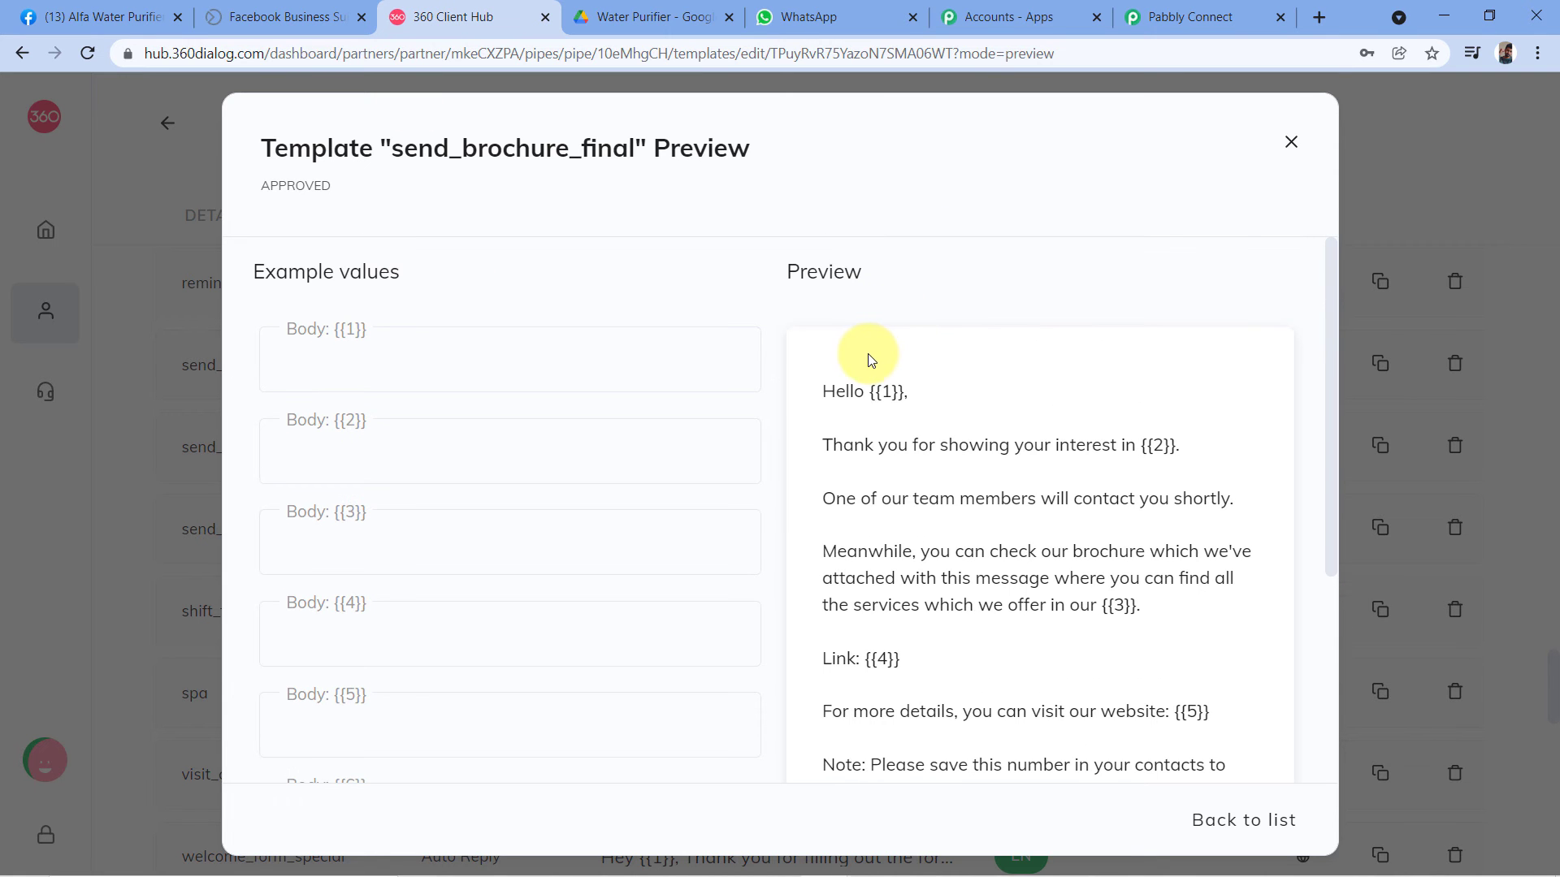
pyautogui.scroll(-1, 827, 475)
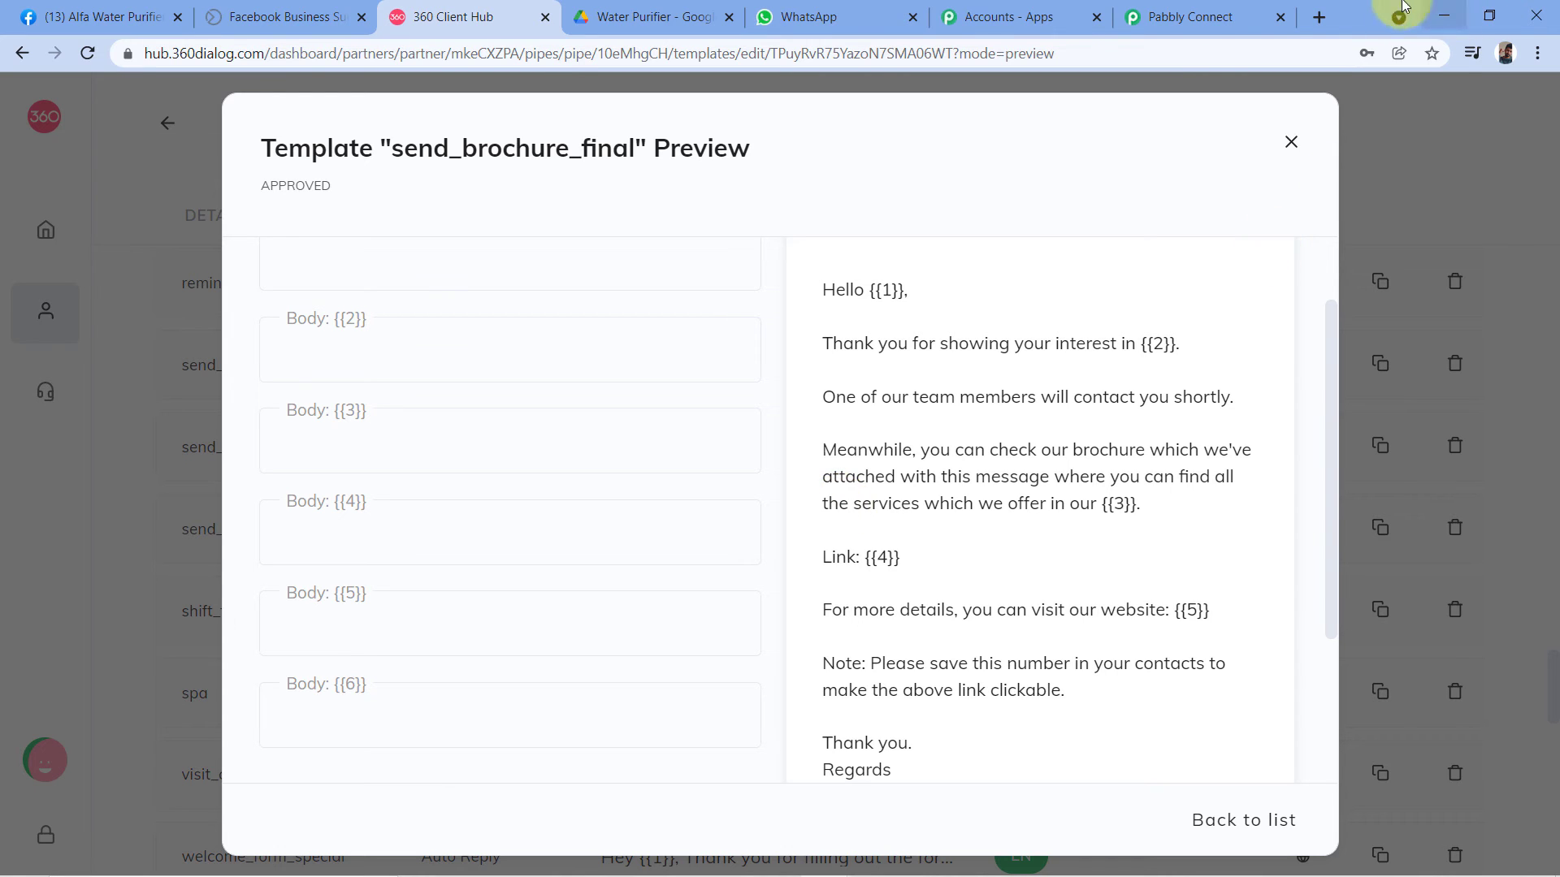
# Step: Return to Pabbly Connect, review the remaining body fields, and save the 360Dialog action while sending a test request
pyautogui.click(1223, 13)
pyautogui.scroll(-1, 325, 246)
pyautogui.scroll(-6, 325, 246)
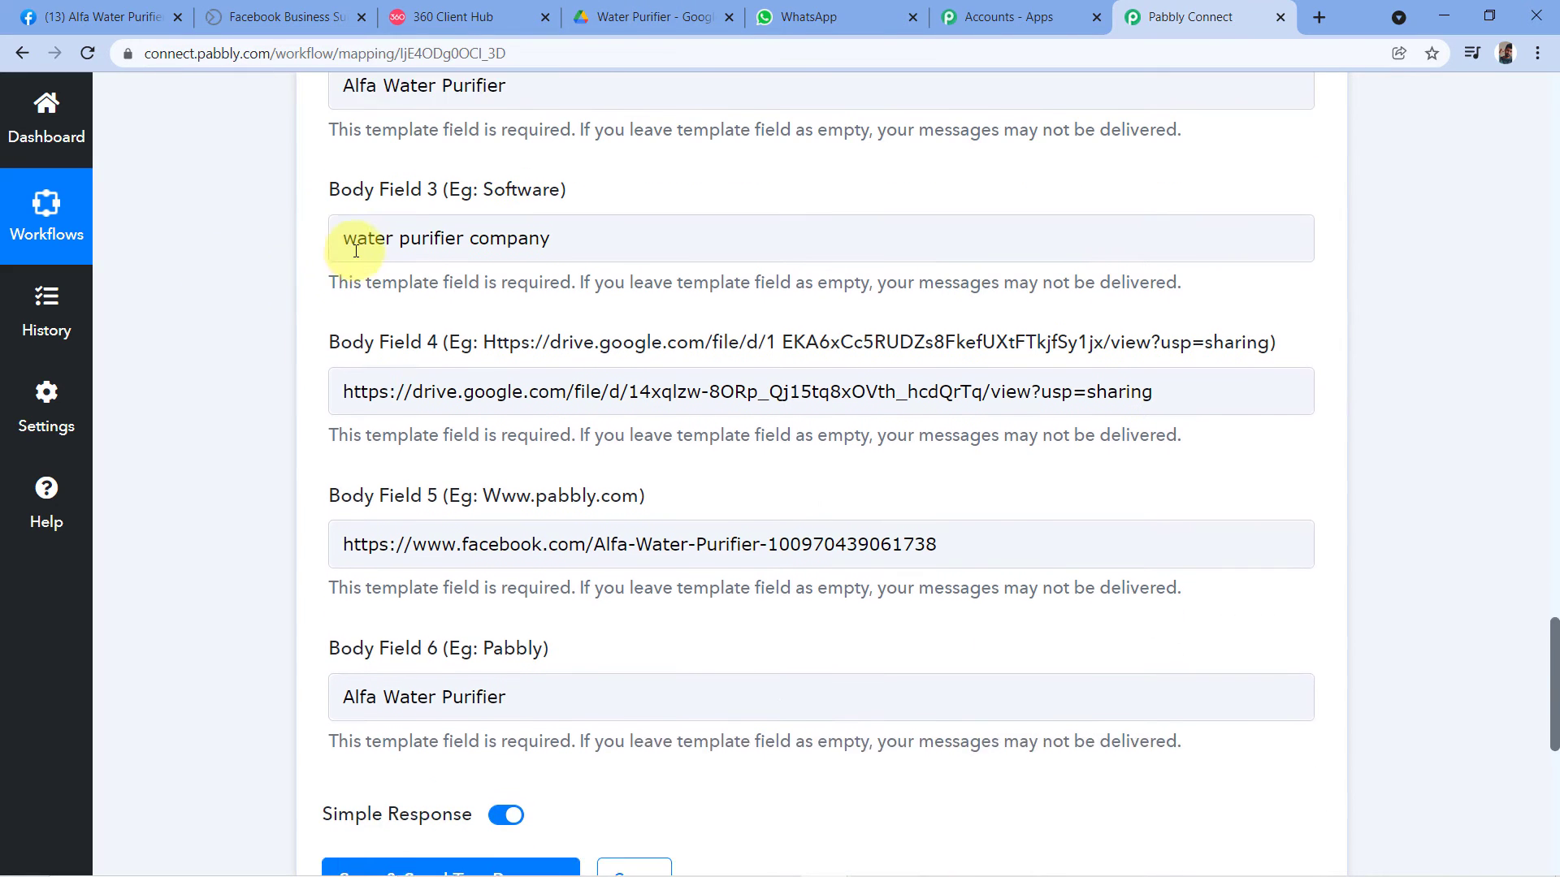
pyautogui.scroll(-1, 548, 312)
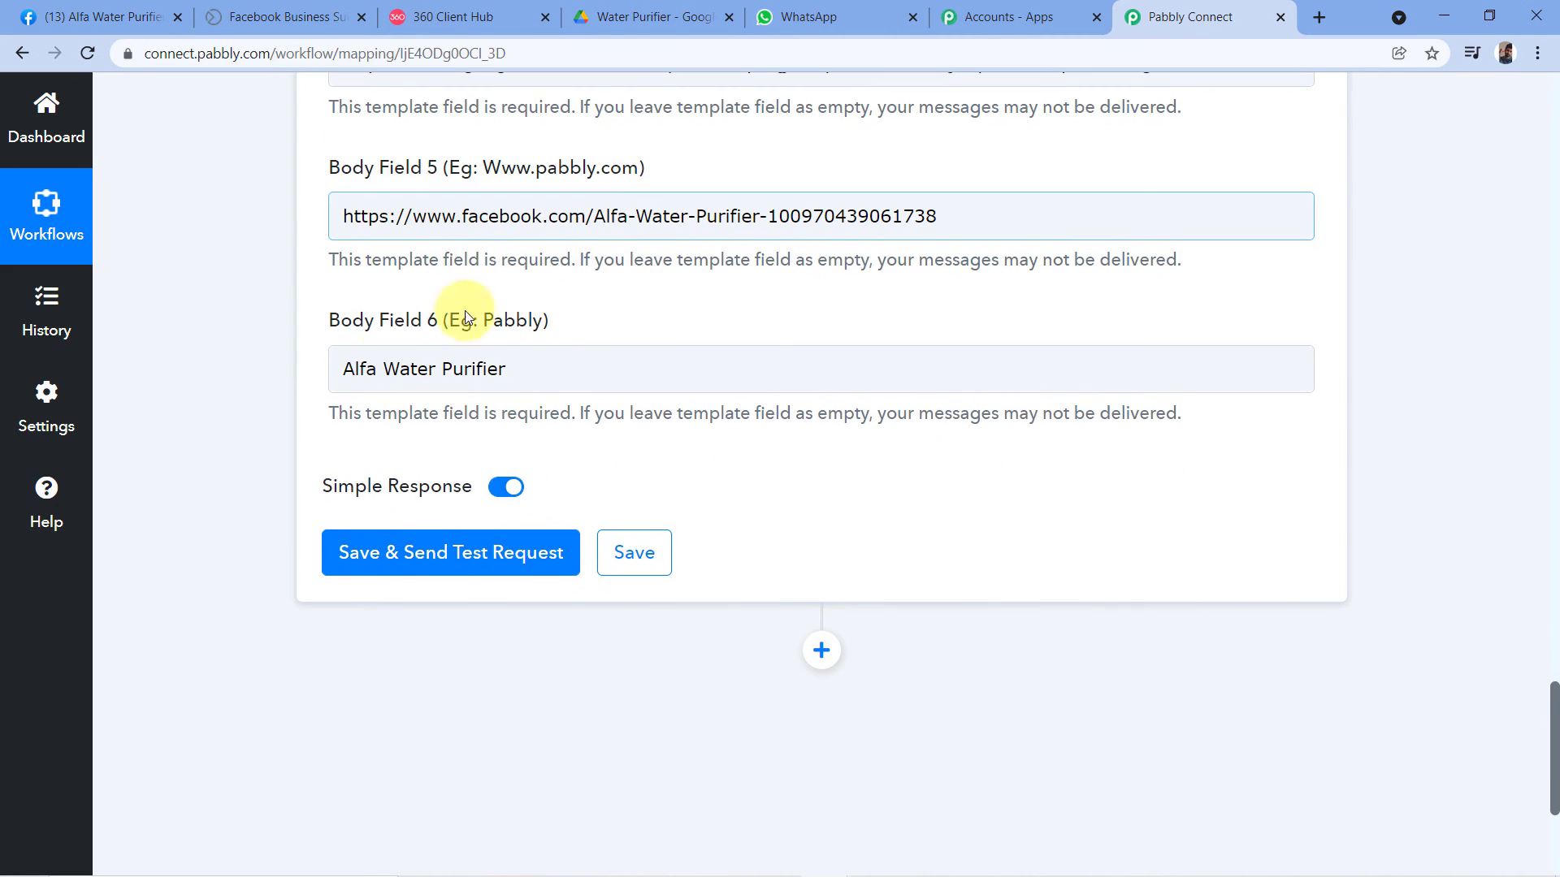
pyautogui.click(436, 561)
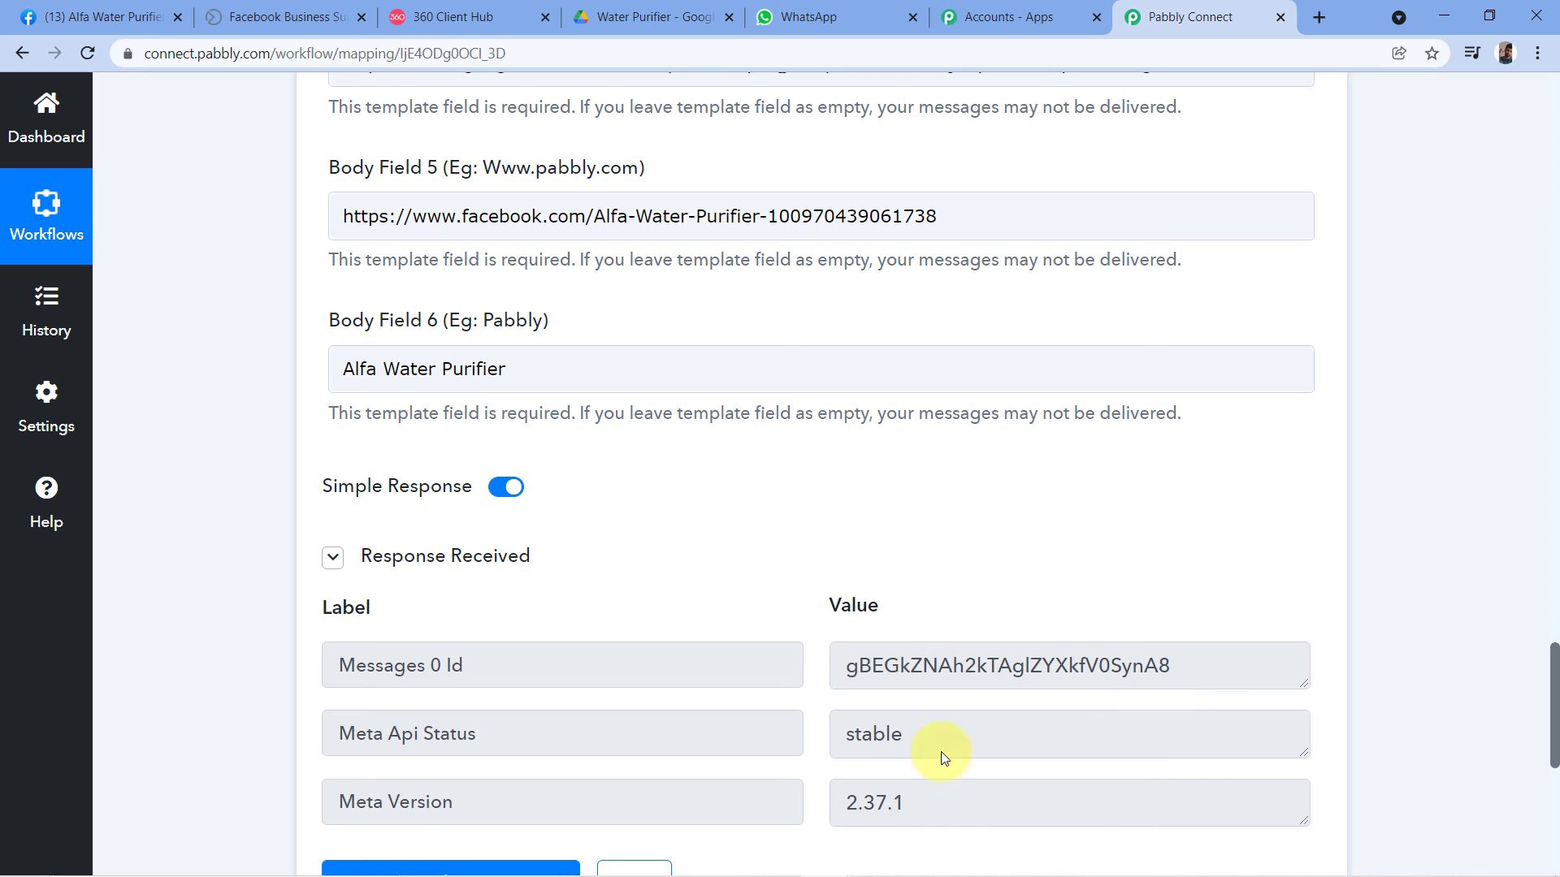
# Step: Review the template, language and recipient settings of the action, and open the new unread message in WhatsApp
pyautogui.scroll(8, 679, 488)
pyautogui.scroll(3, 652, 612)
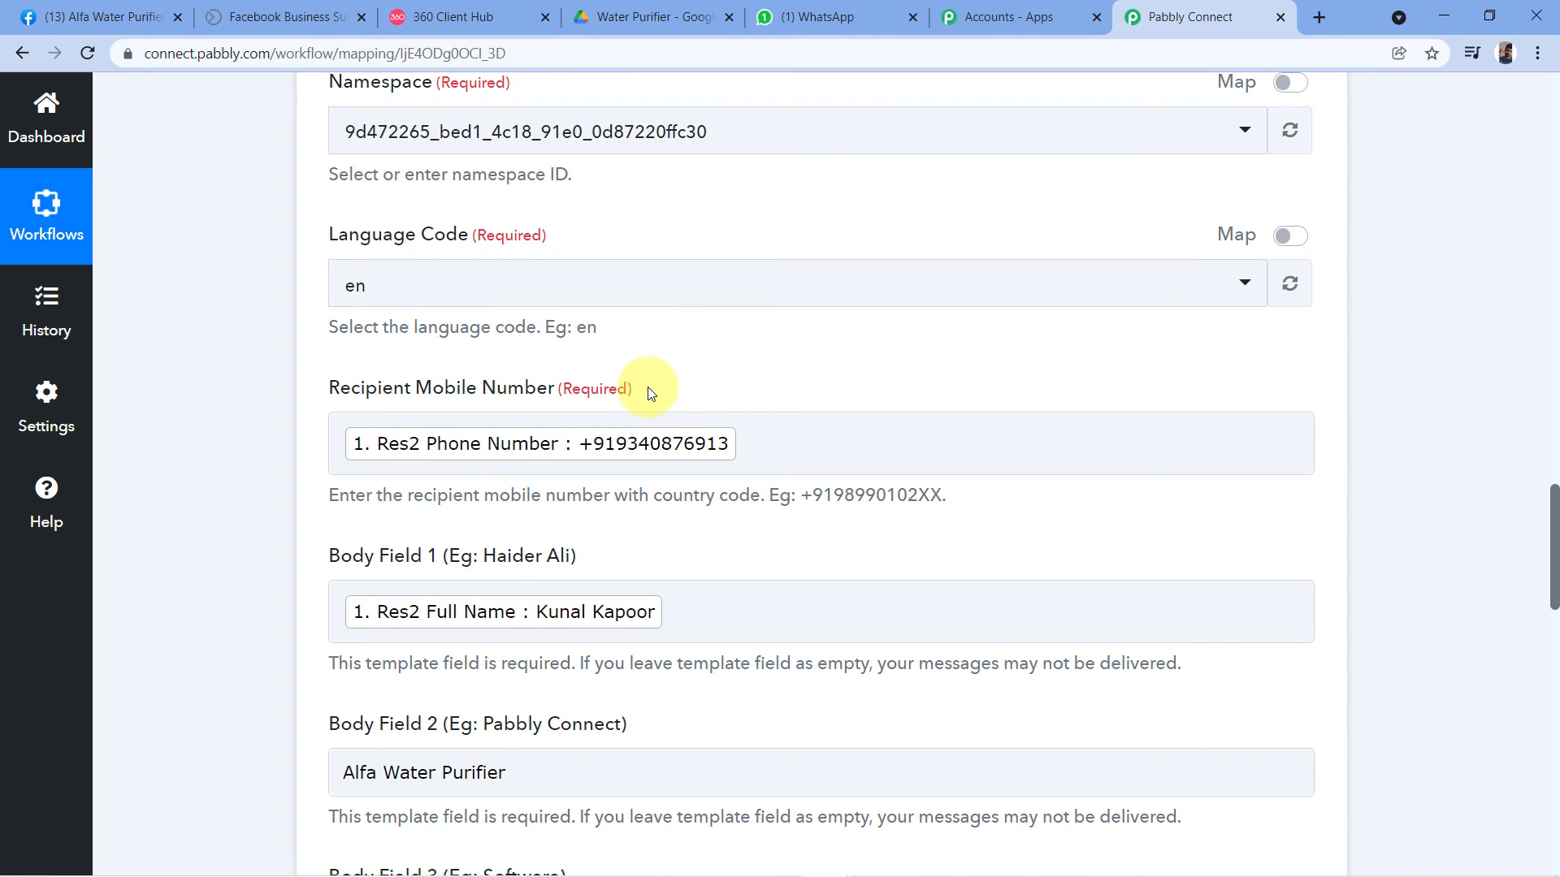
pyautogui.scroll(3, 650, 393)
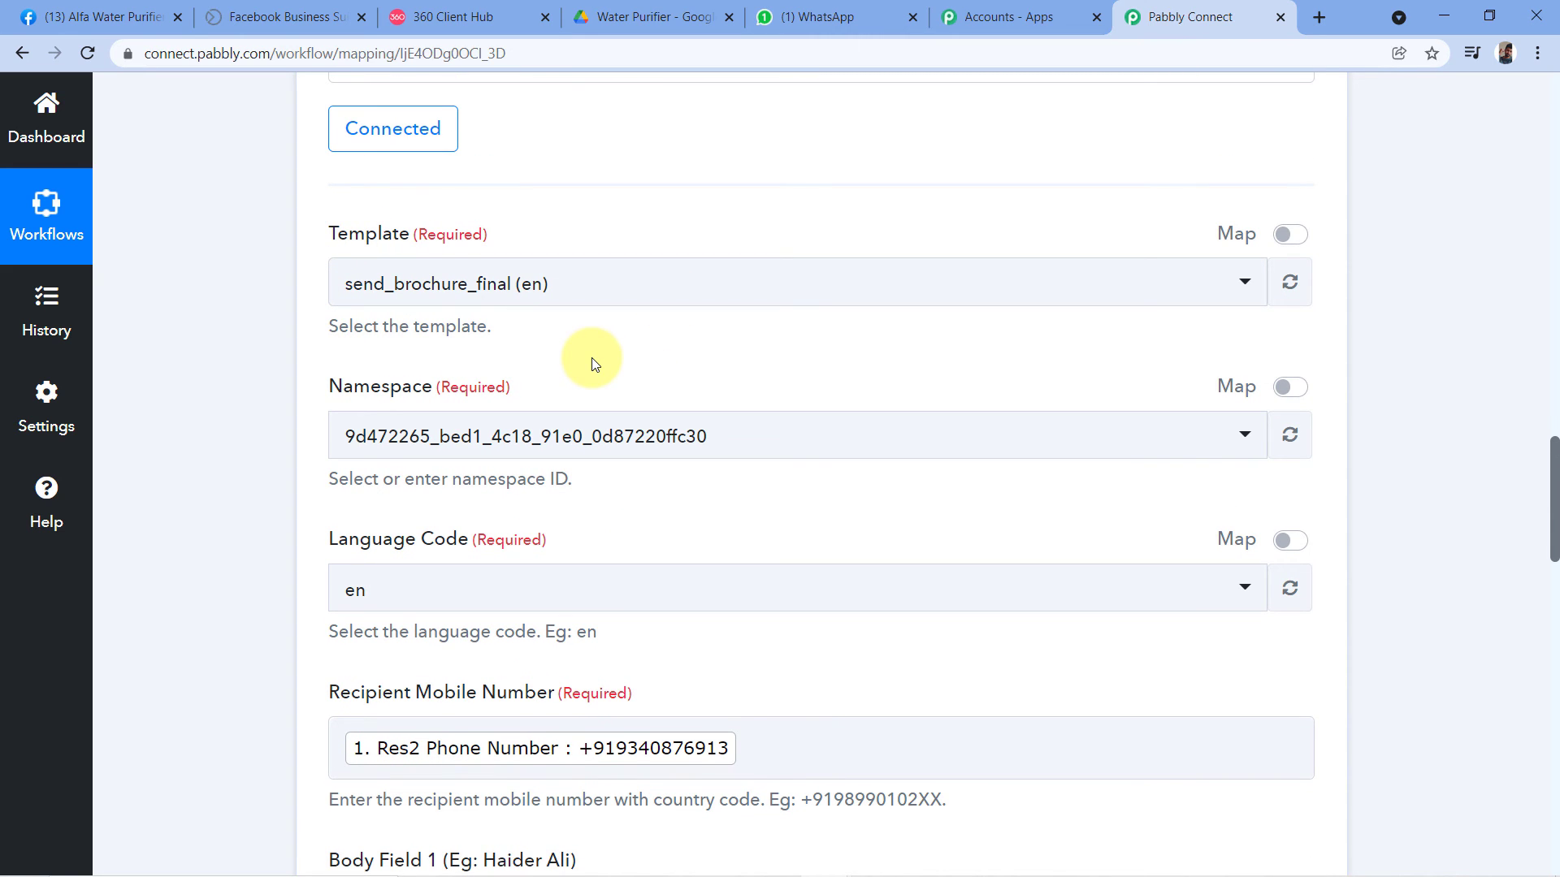
pyautogui.scroll(-2, 591, 422)
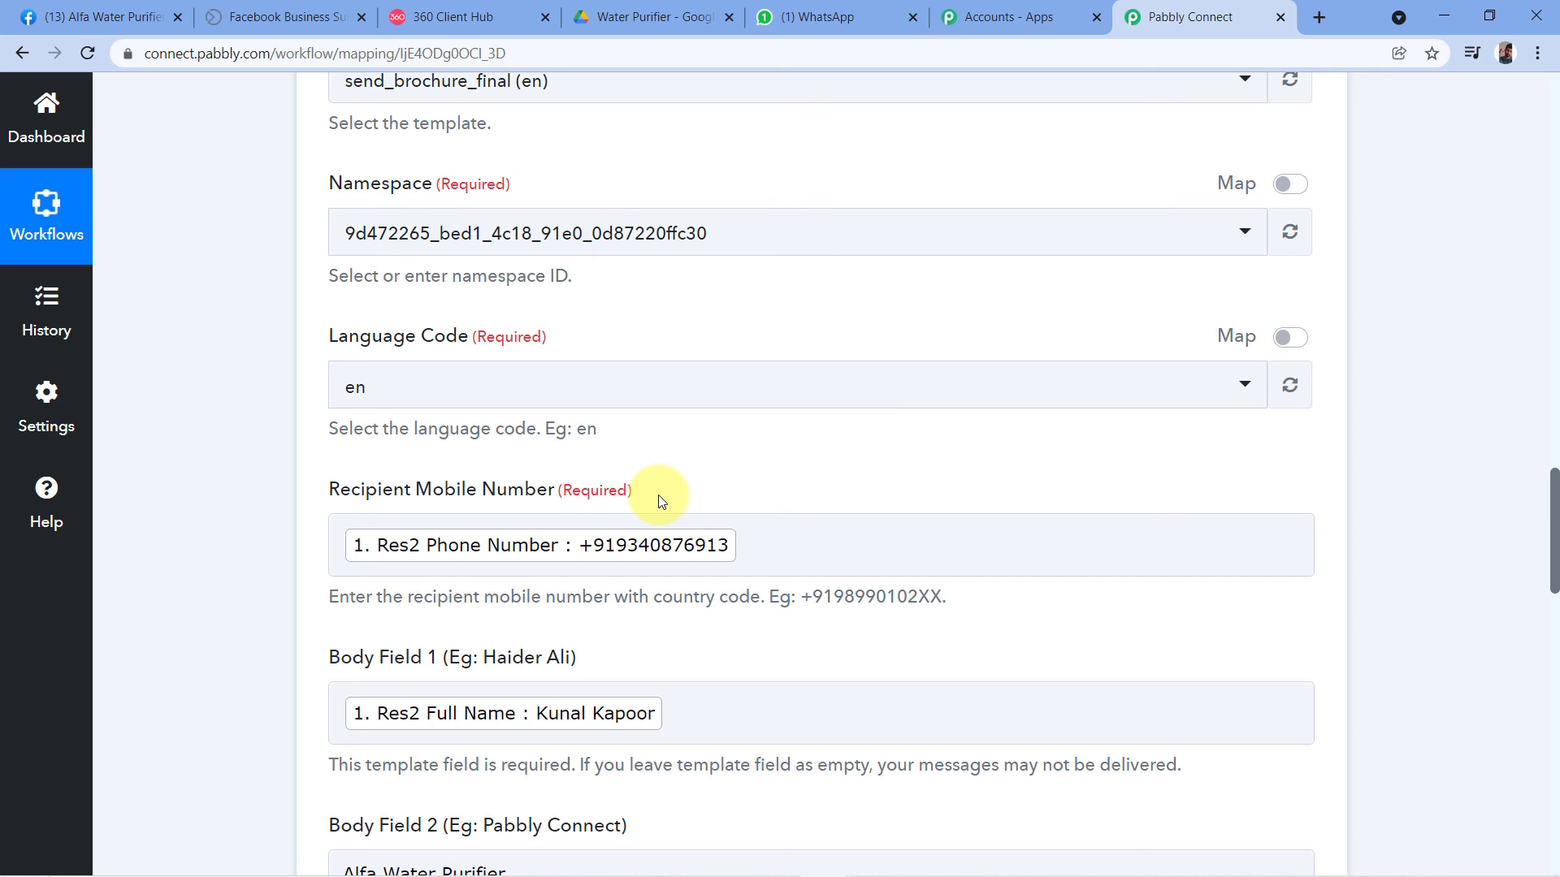
pyautogui.click(836, 16)
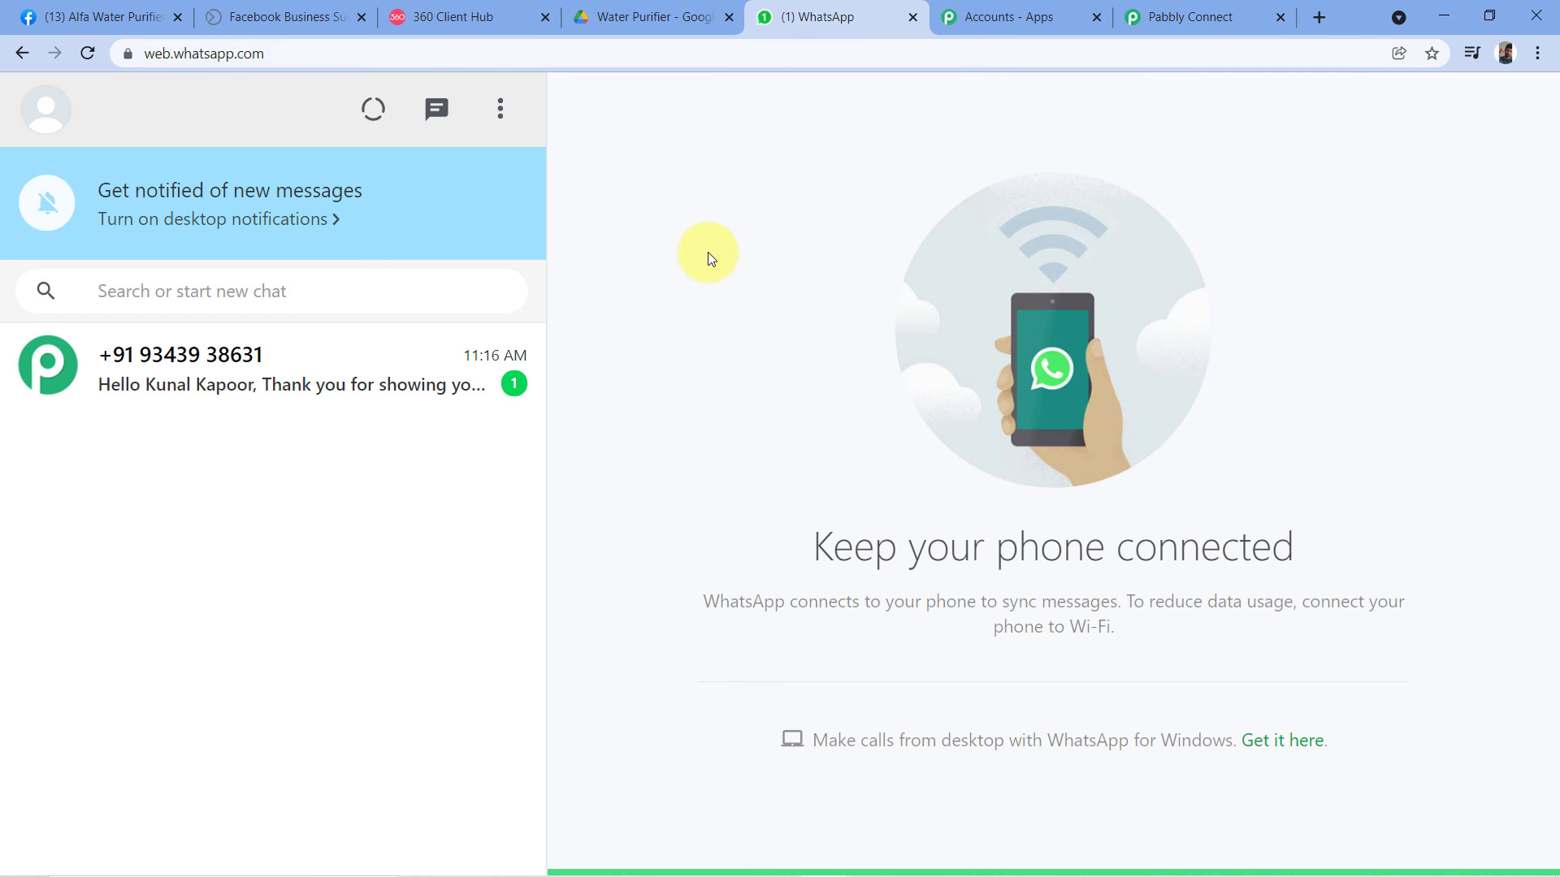
pyautogui.click(276, 361)
pyautogui.scroll(-1, 607, 363)
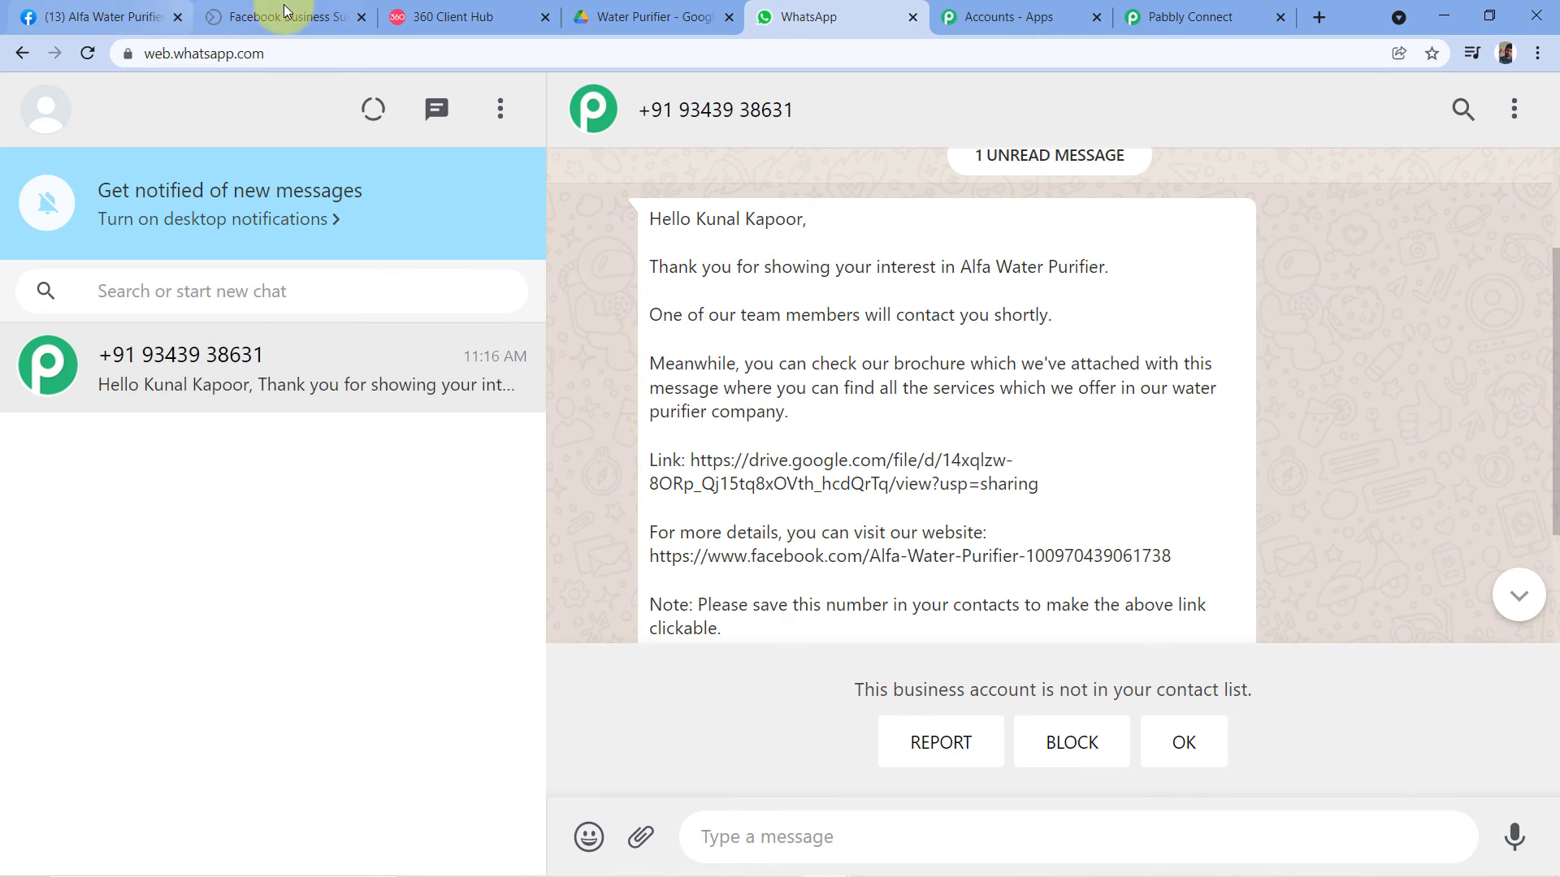
# Step: Check the submitted Facebook lead form in Business Suite and read the opening lines of the brochure message in WhatsApp
pyautogui.click(244, 18)
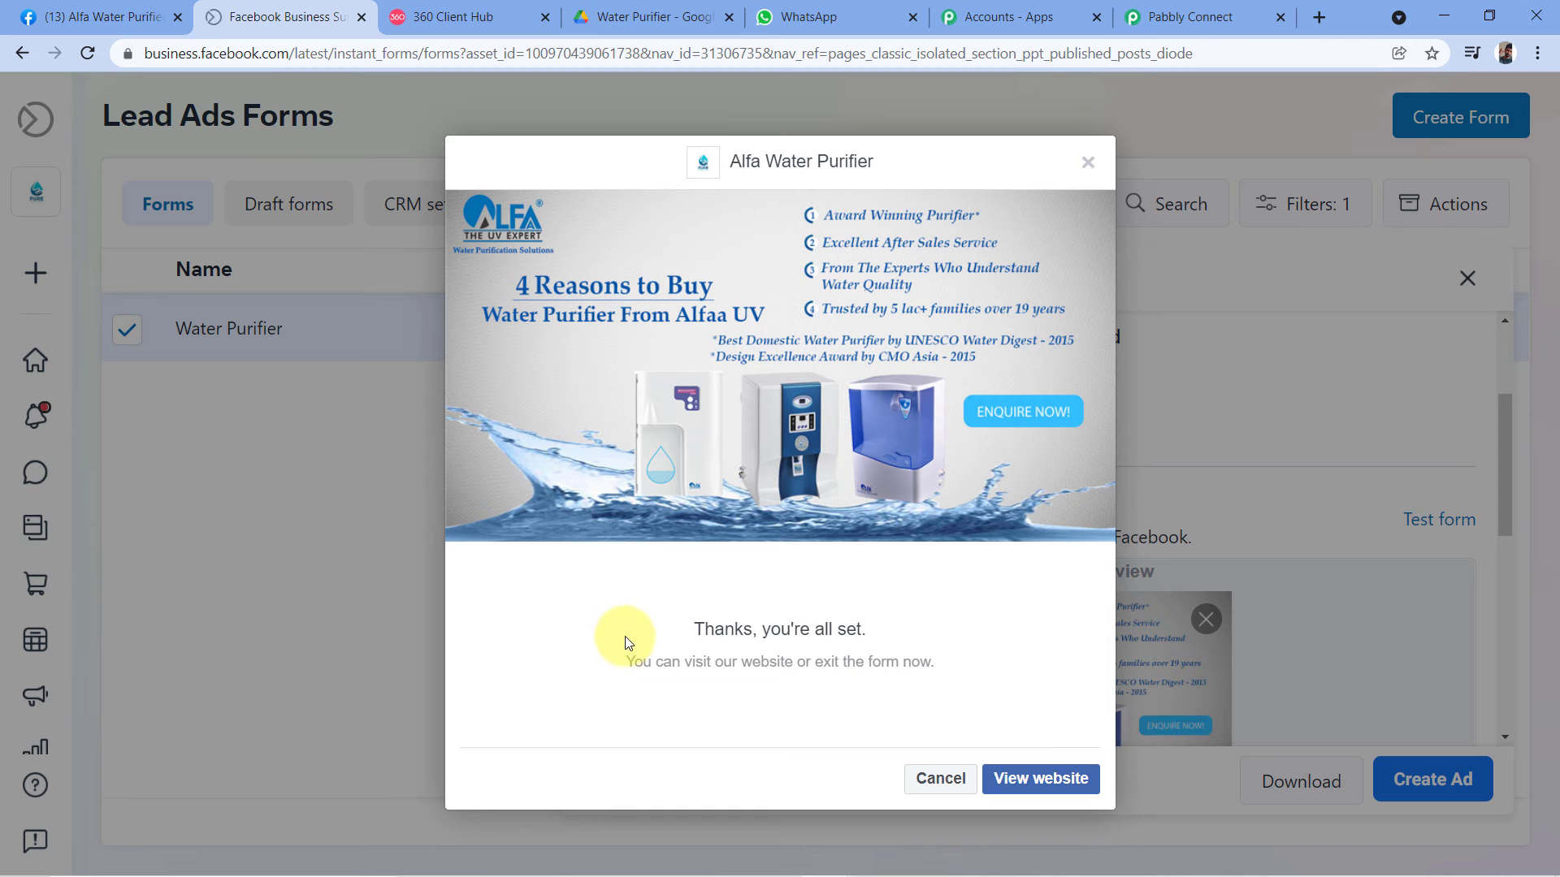
pyautogui.click(841, 10)
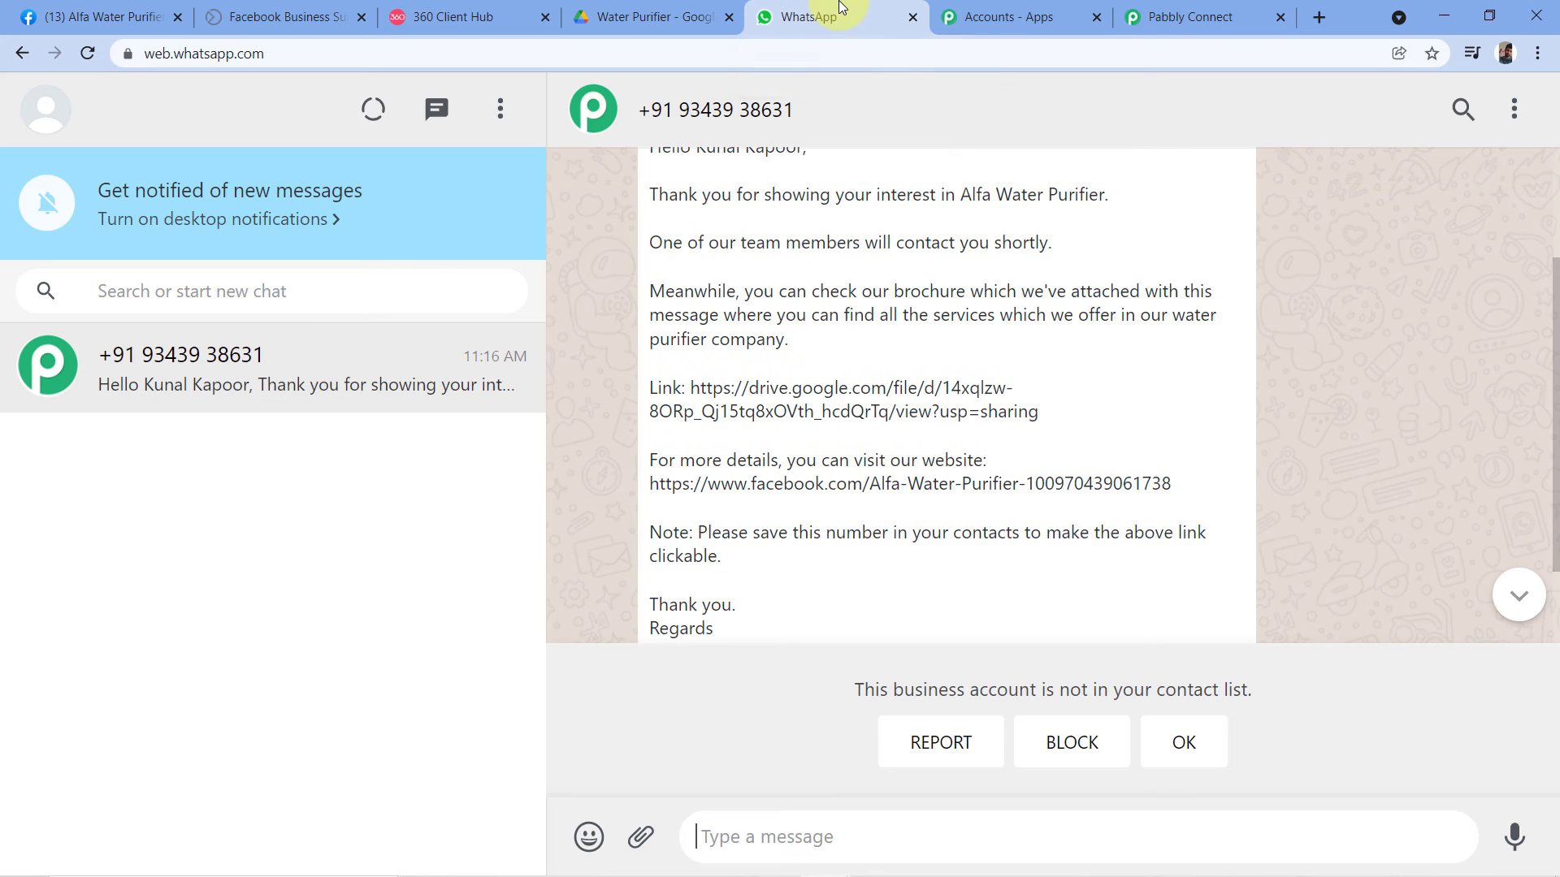
pyautogui.scroll(2, 625, 252)
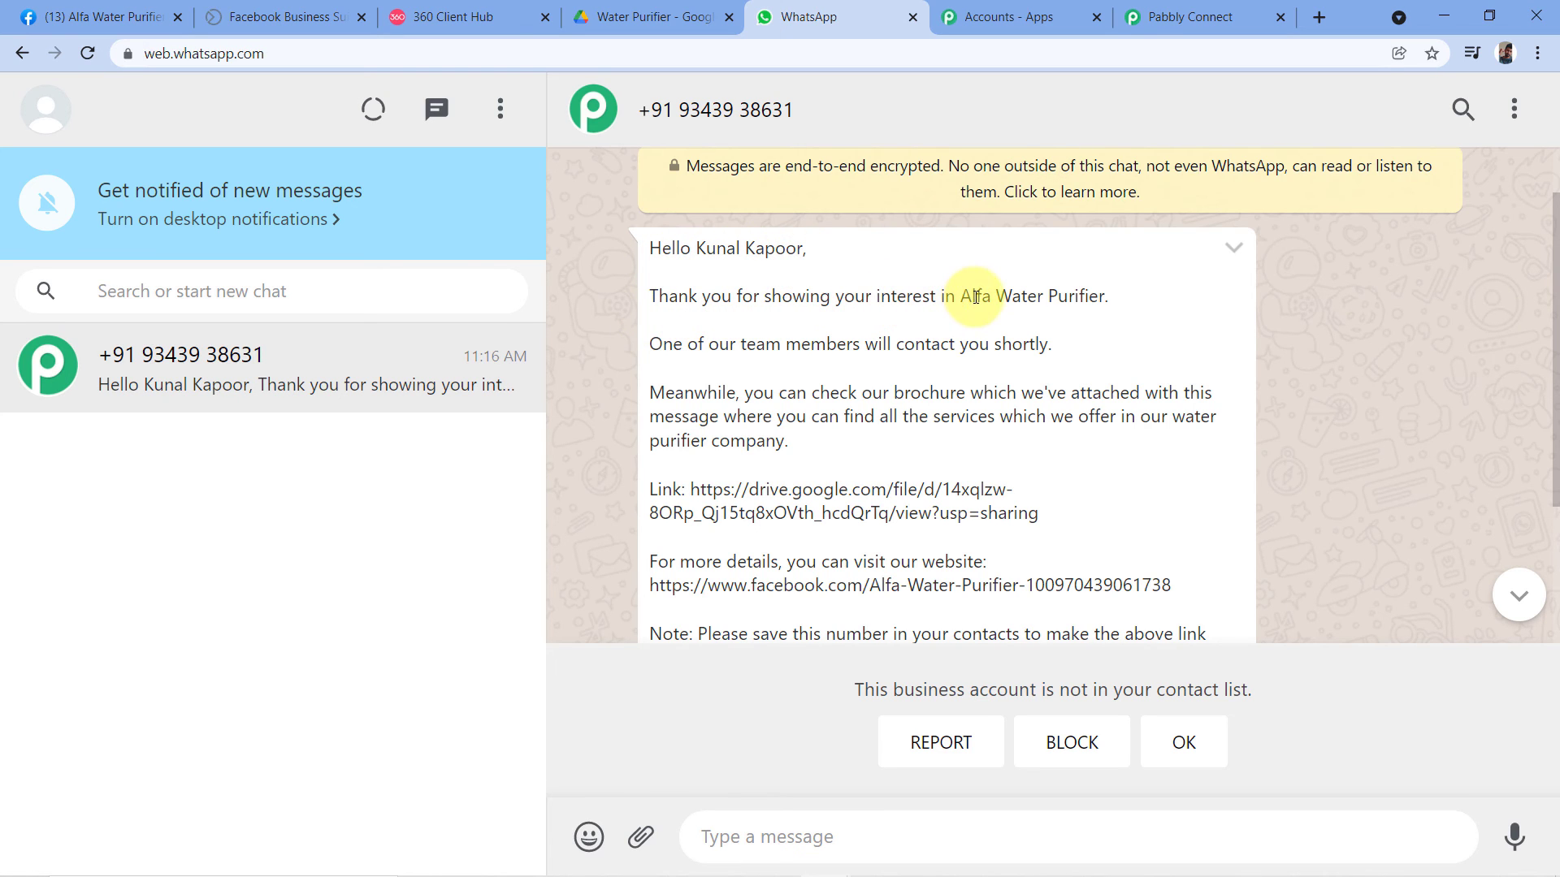
pyautogui.moveTo(958, 297); pyautogui.dragTo(1104, 313)
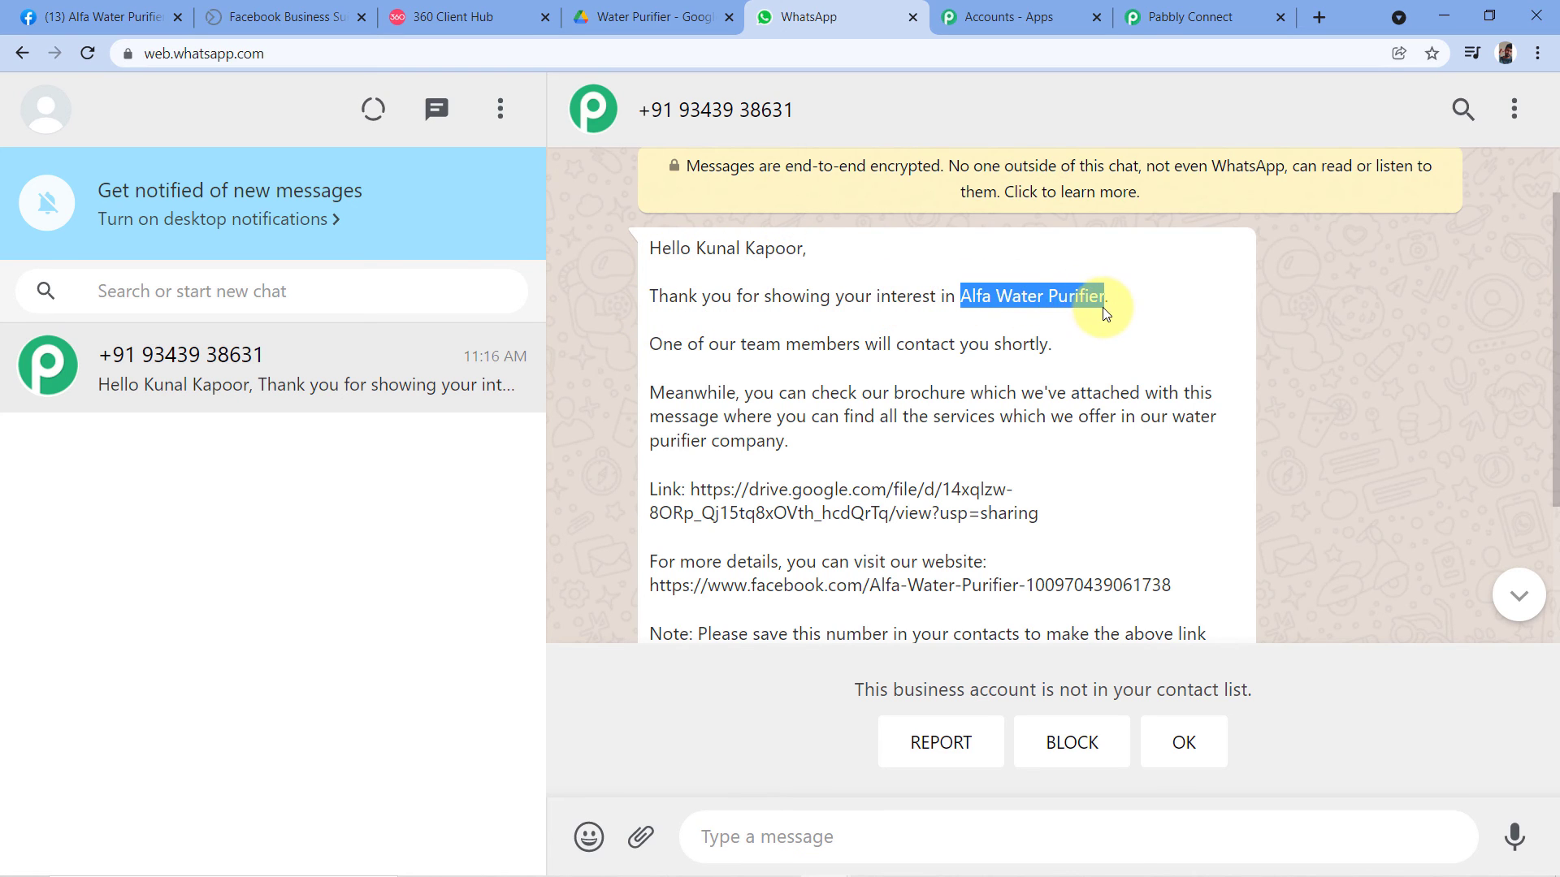
pyautogui.click(647, 340)
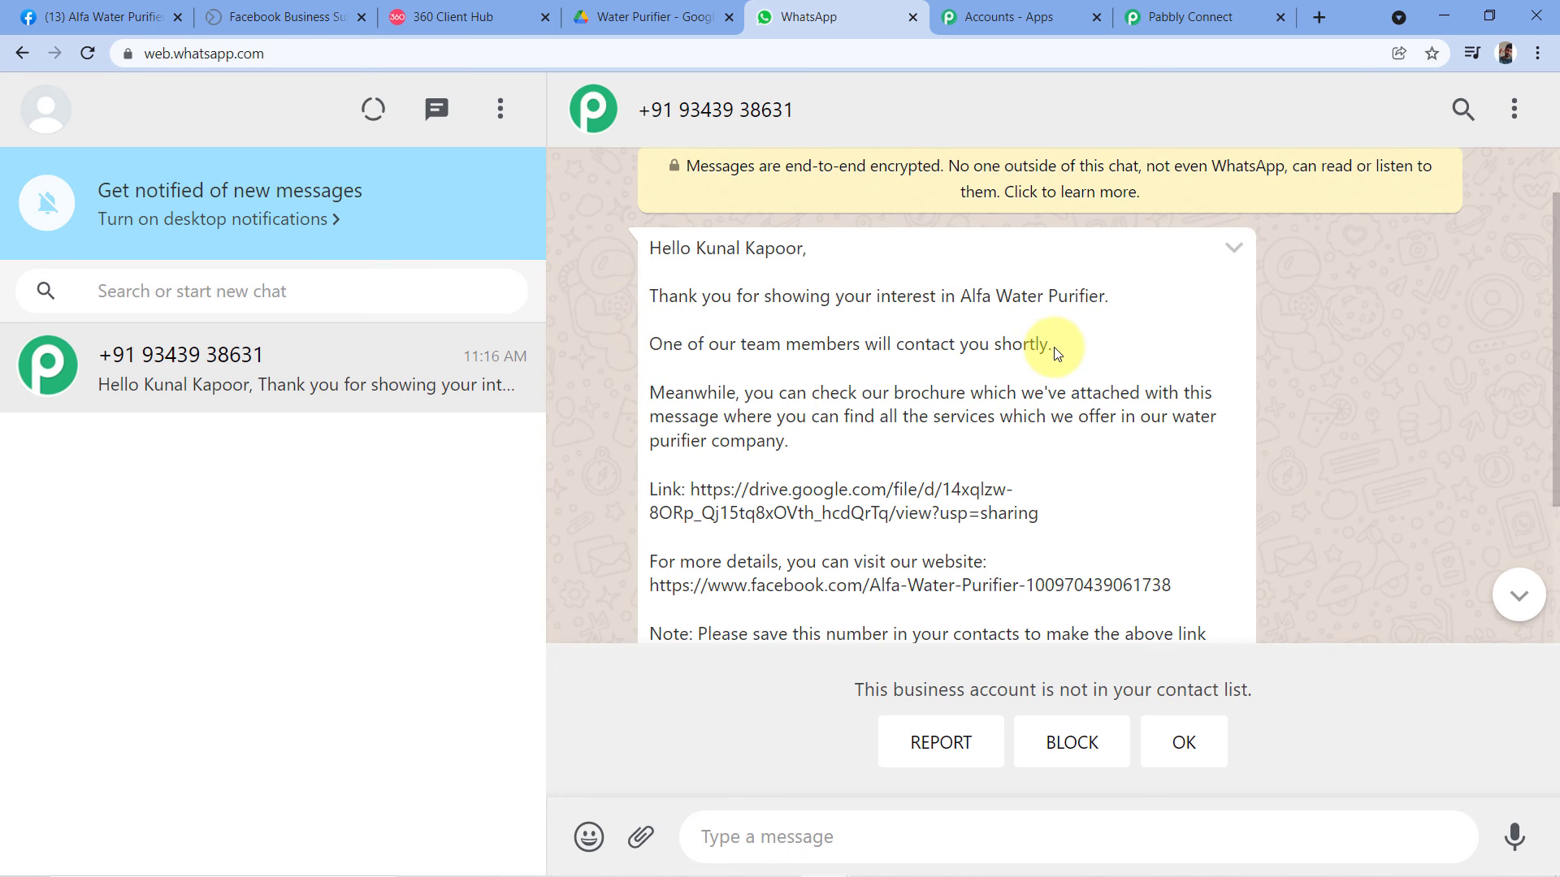
# Step: Accept the unknown business sender in the WhatsApp chat and view the message through to its signature
pyautogui.scroll(-1, 937, 359)
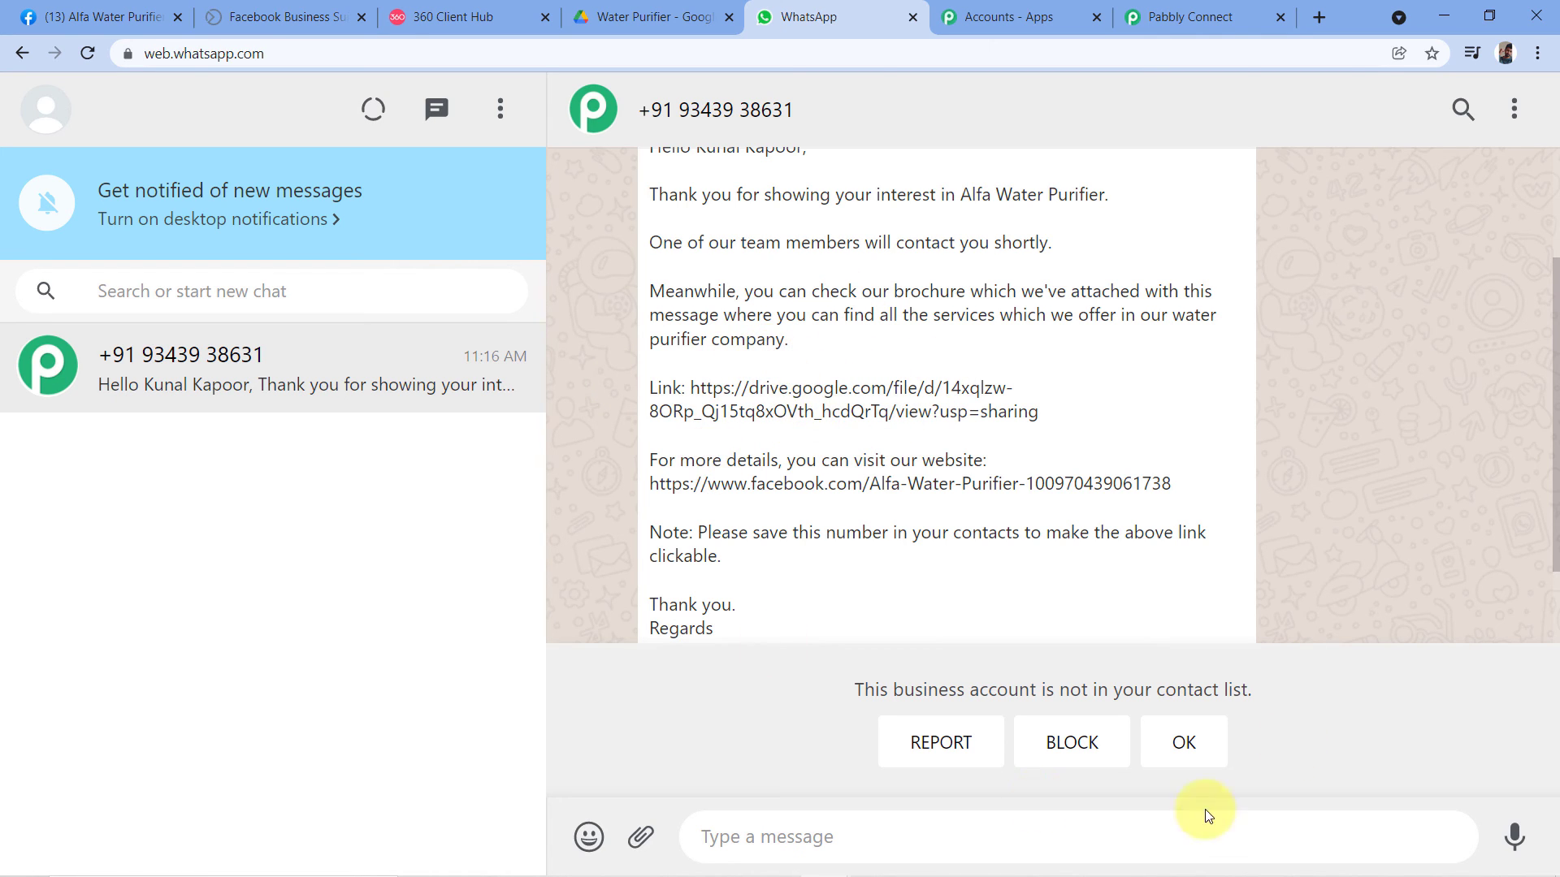
pyautogui.click(1186, 744)
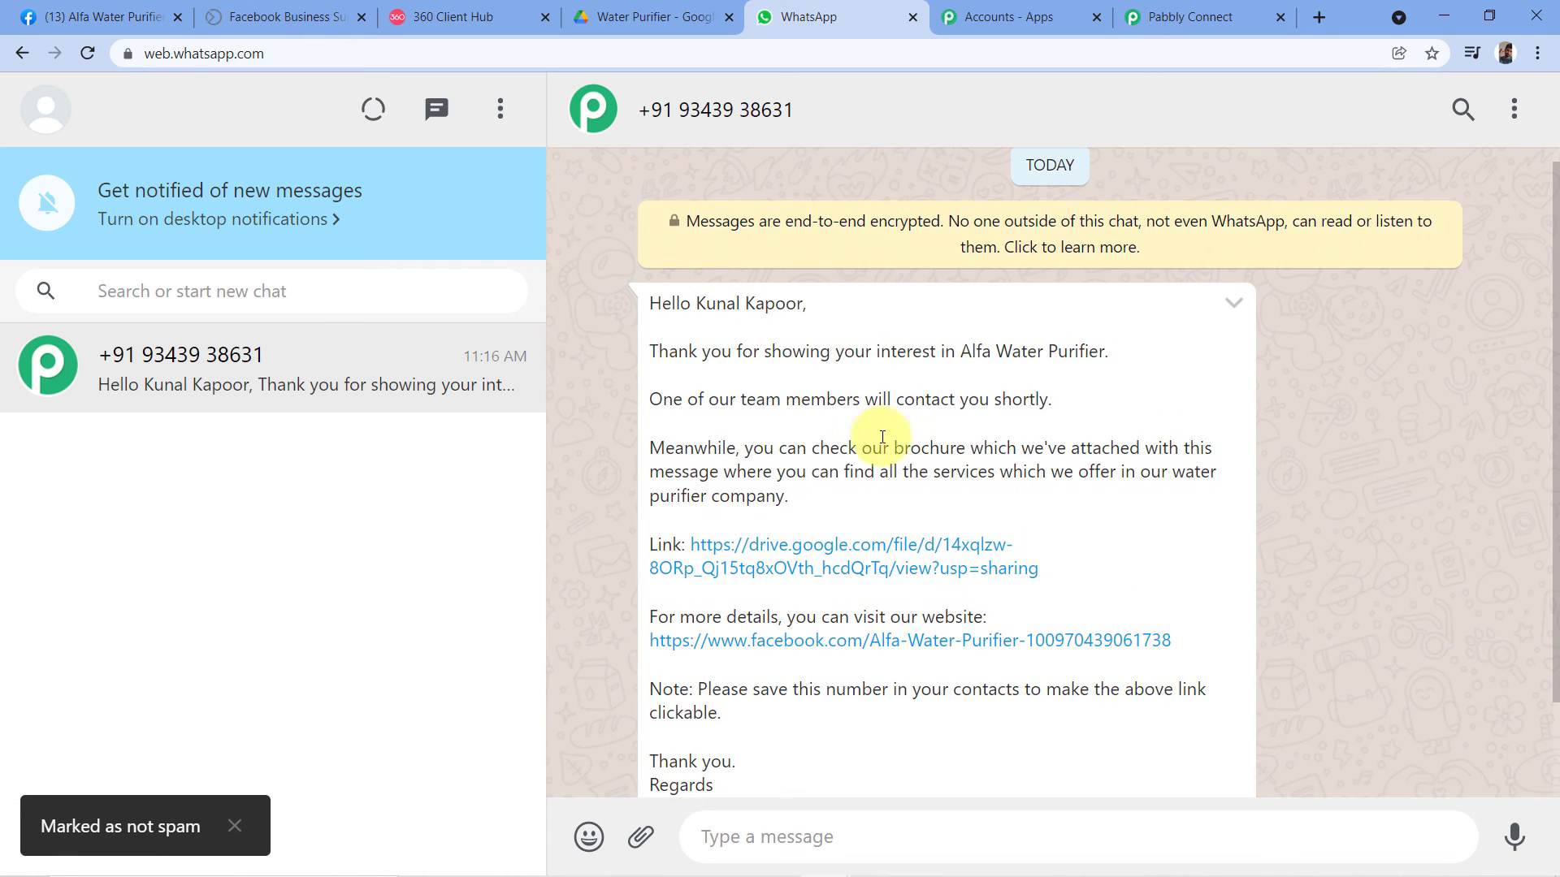
pyautogui.scroll(-2, 982, 490)
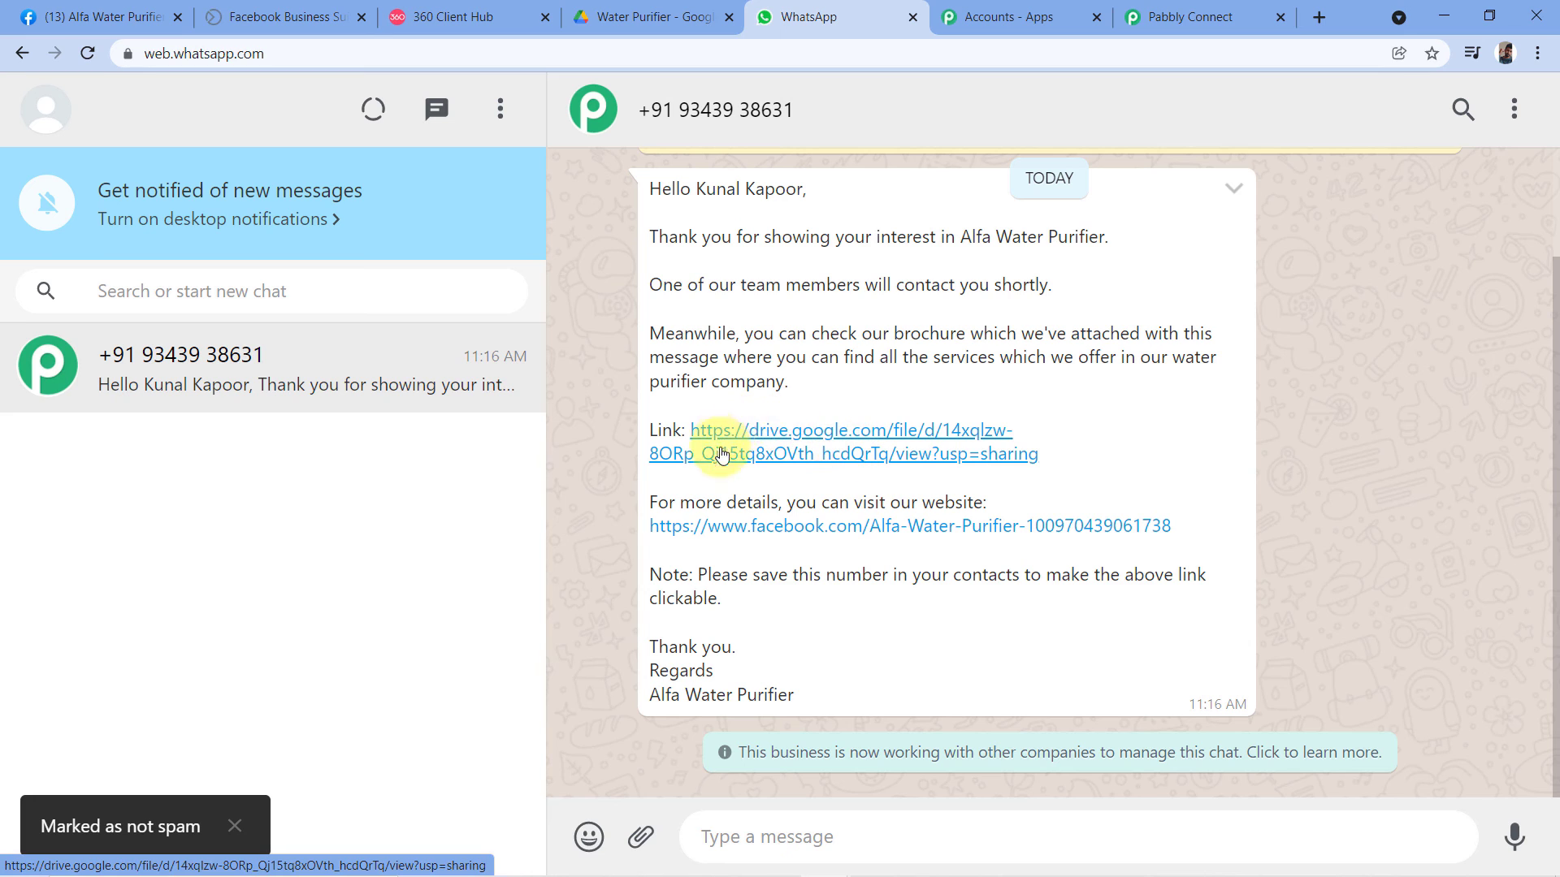
# Step: Open the brochure link from the WhatsApp message, skim the Alfa Water Purifier Brochure PDF, and return to the chat
pyautogui.click(808, 433)
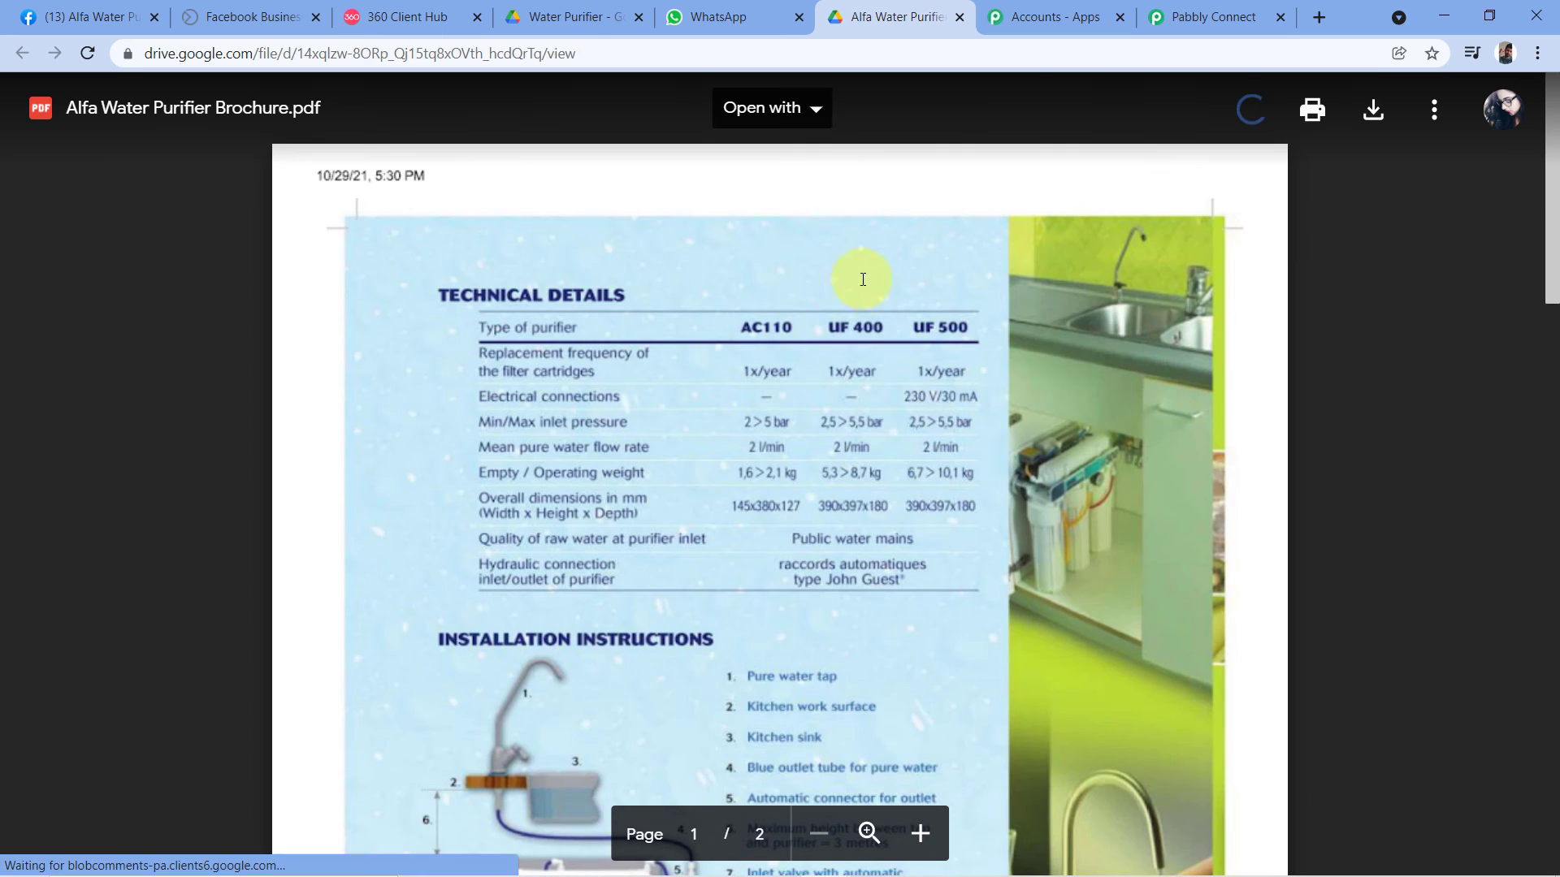
pyautogui.scroll(-2, 805, 283)
pyautogui.scroll(-3, 800, 271)
pyautogui.scroll(5, 801, 279)
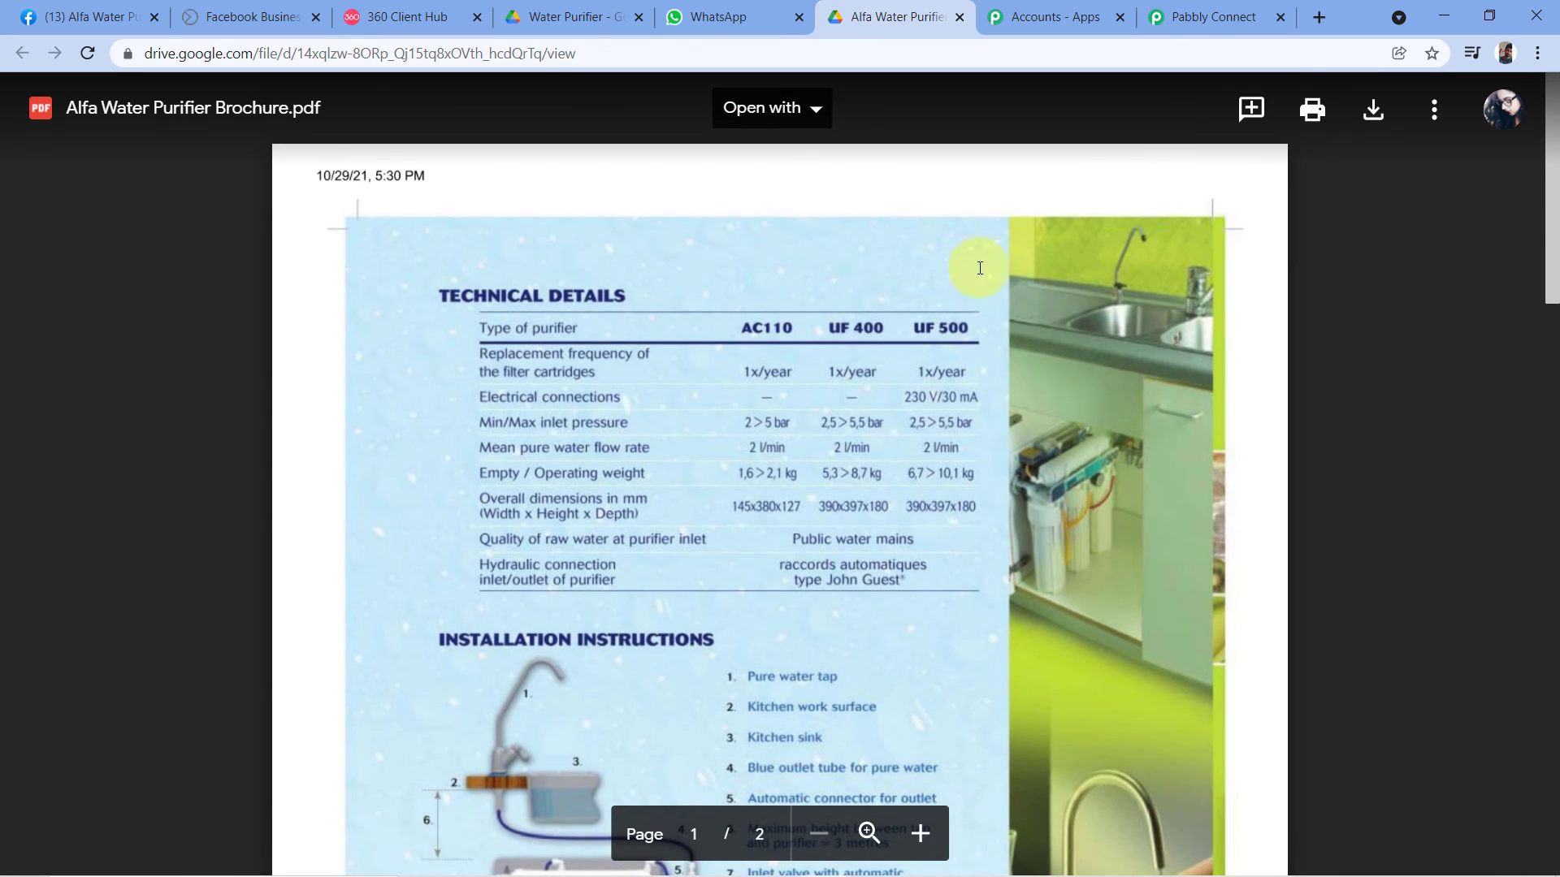
pyautogui.click(747, 6)
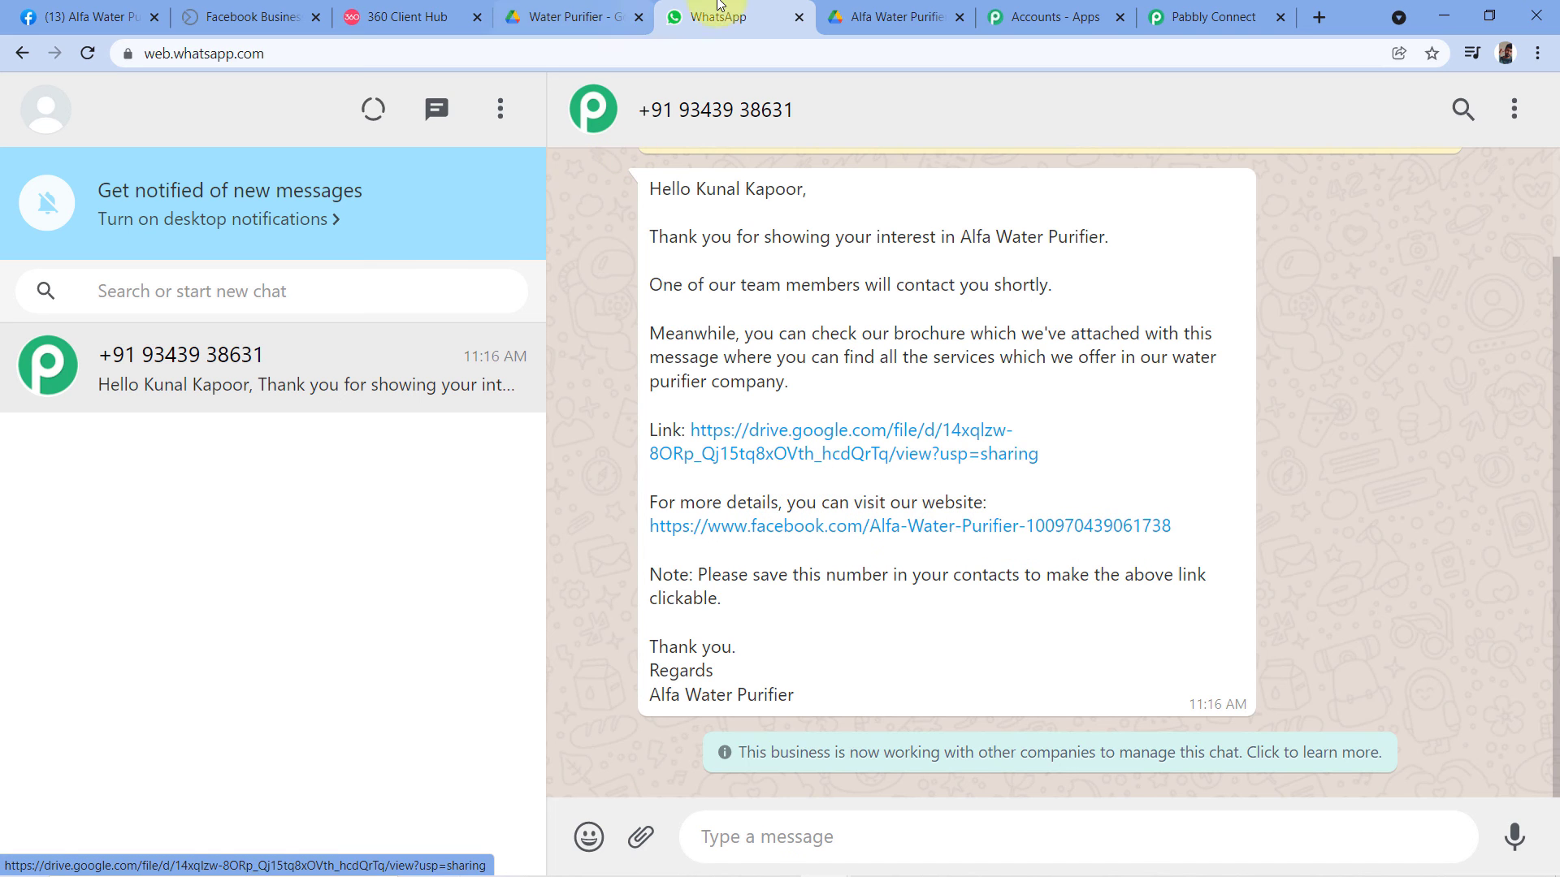
# Step: Compare the body fields of the 360Dialog action in Pabbly Connect with the received WhatsApp message, including its Alfa Water Purifier signature
pyautogui.click(1226, 19)
pyautogui.scroll(-6, 382, 582)
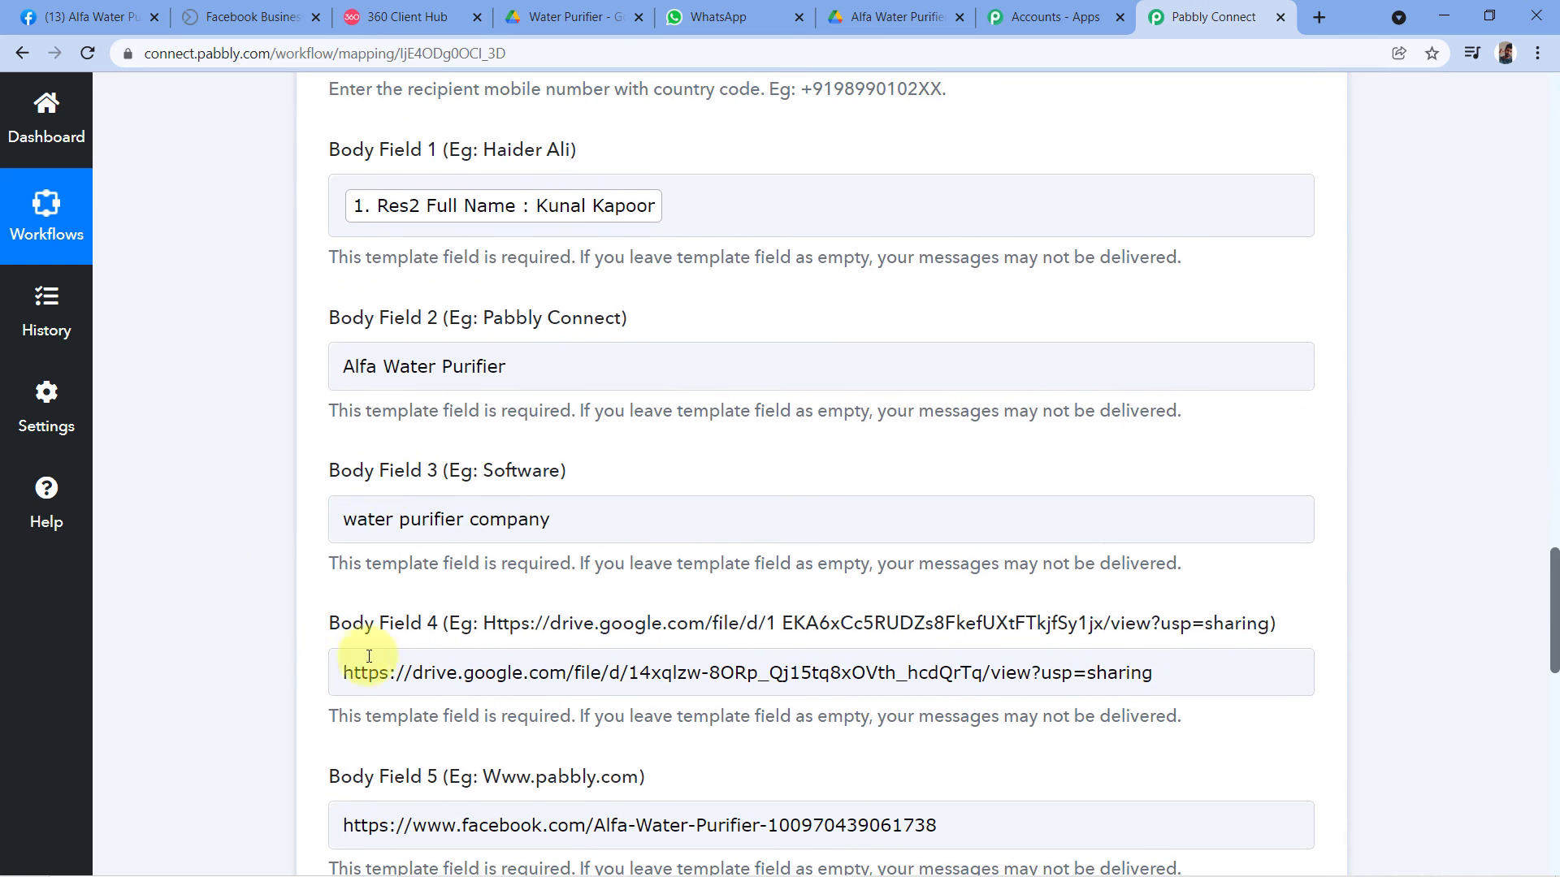
pyautogui.click(718, 17)
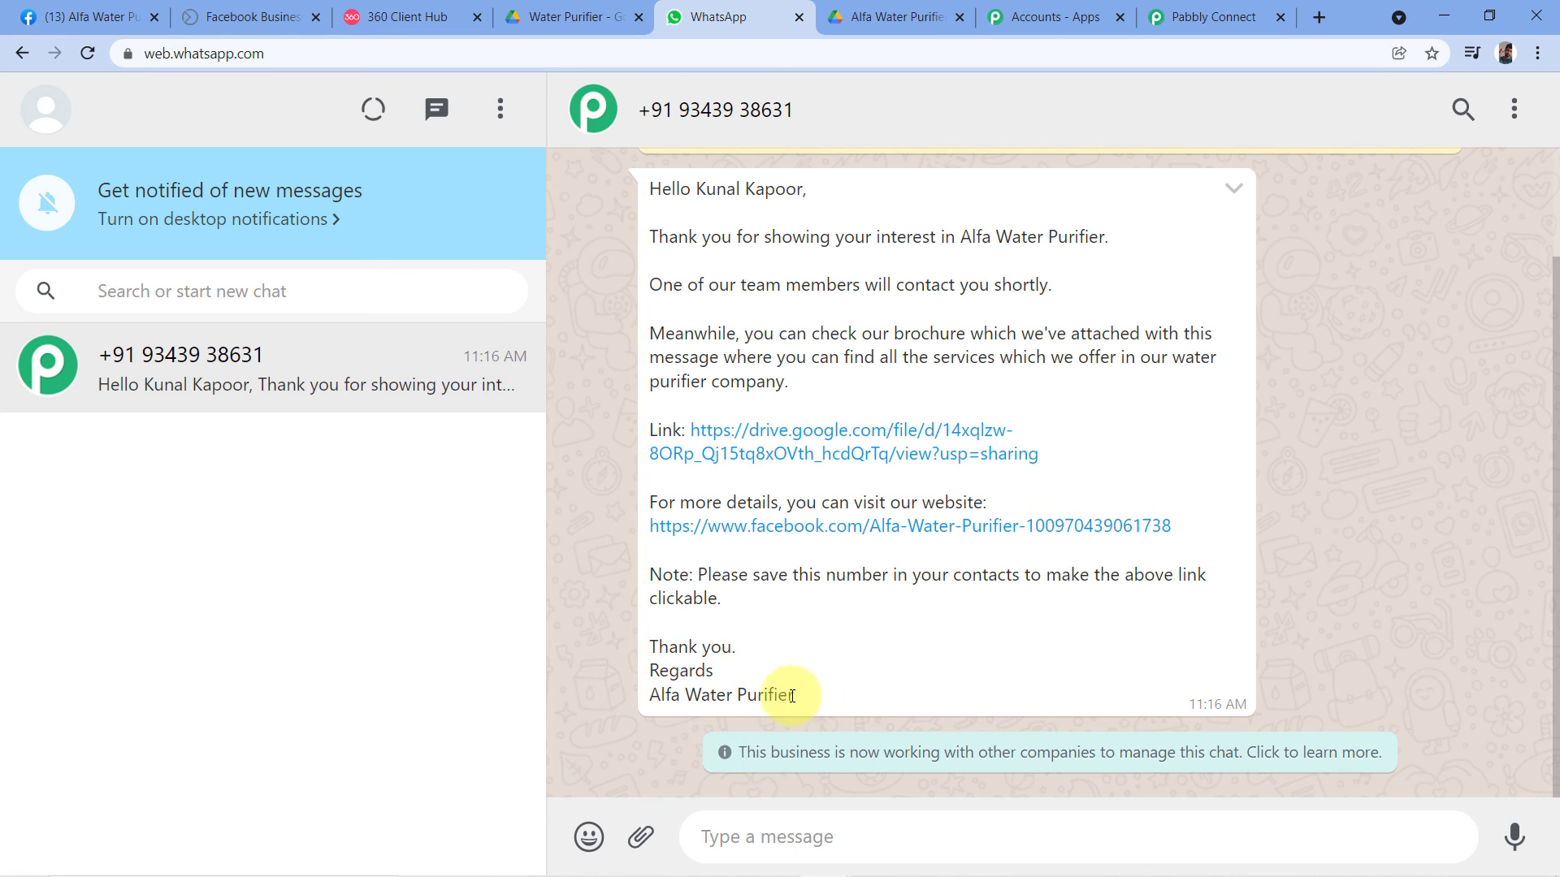
pyautogui.moveTo(794, 696); pyautogui.dragTo(634, 701)
pyautogui.click(741, 682)
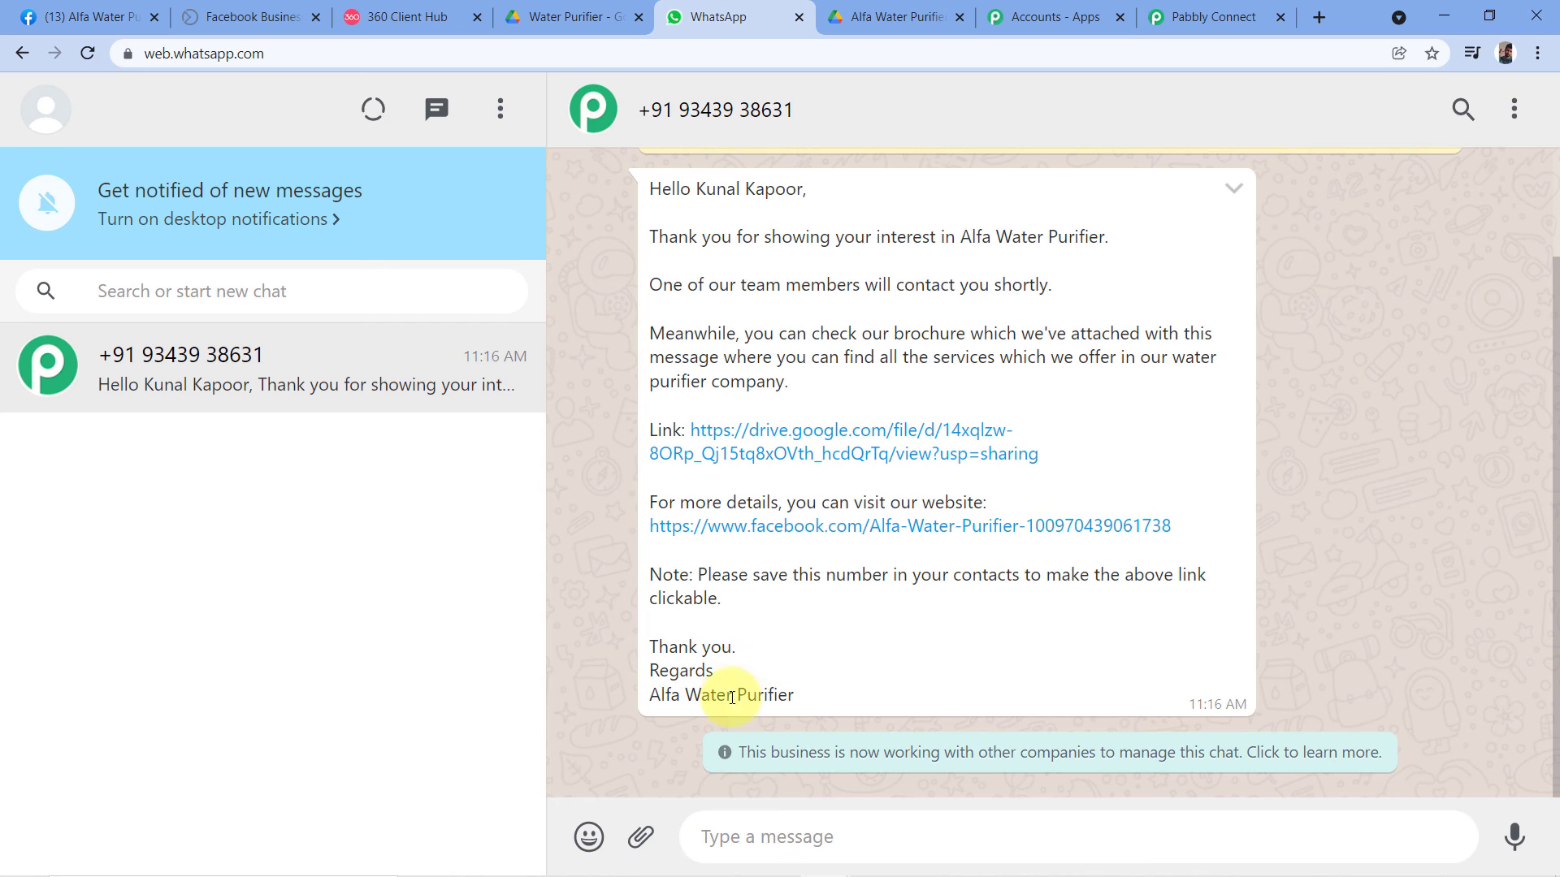
pyautogui.scroll(2, 571, 335)
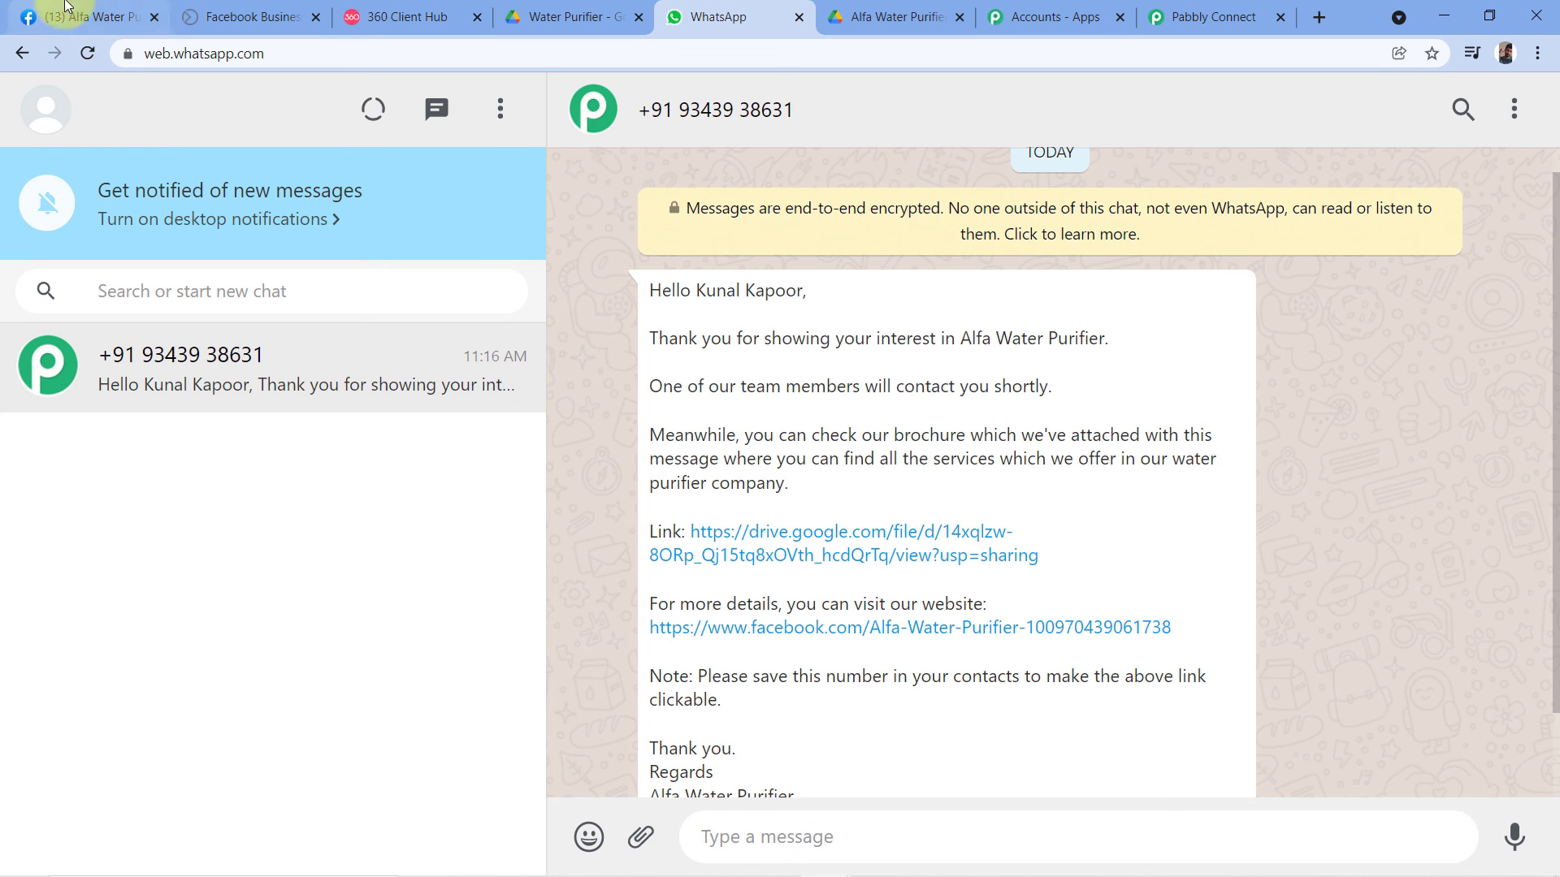
# Step: Switch to Facebook Business Suite, open the details of the Water Purifier lead form, and launch its test form
pyautogui.click(243, 16)
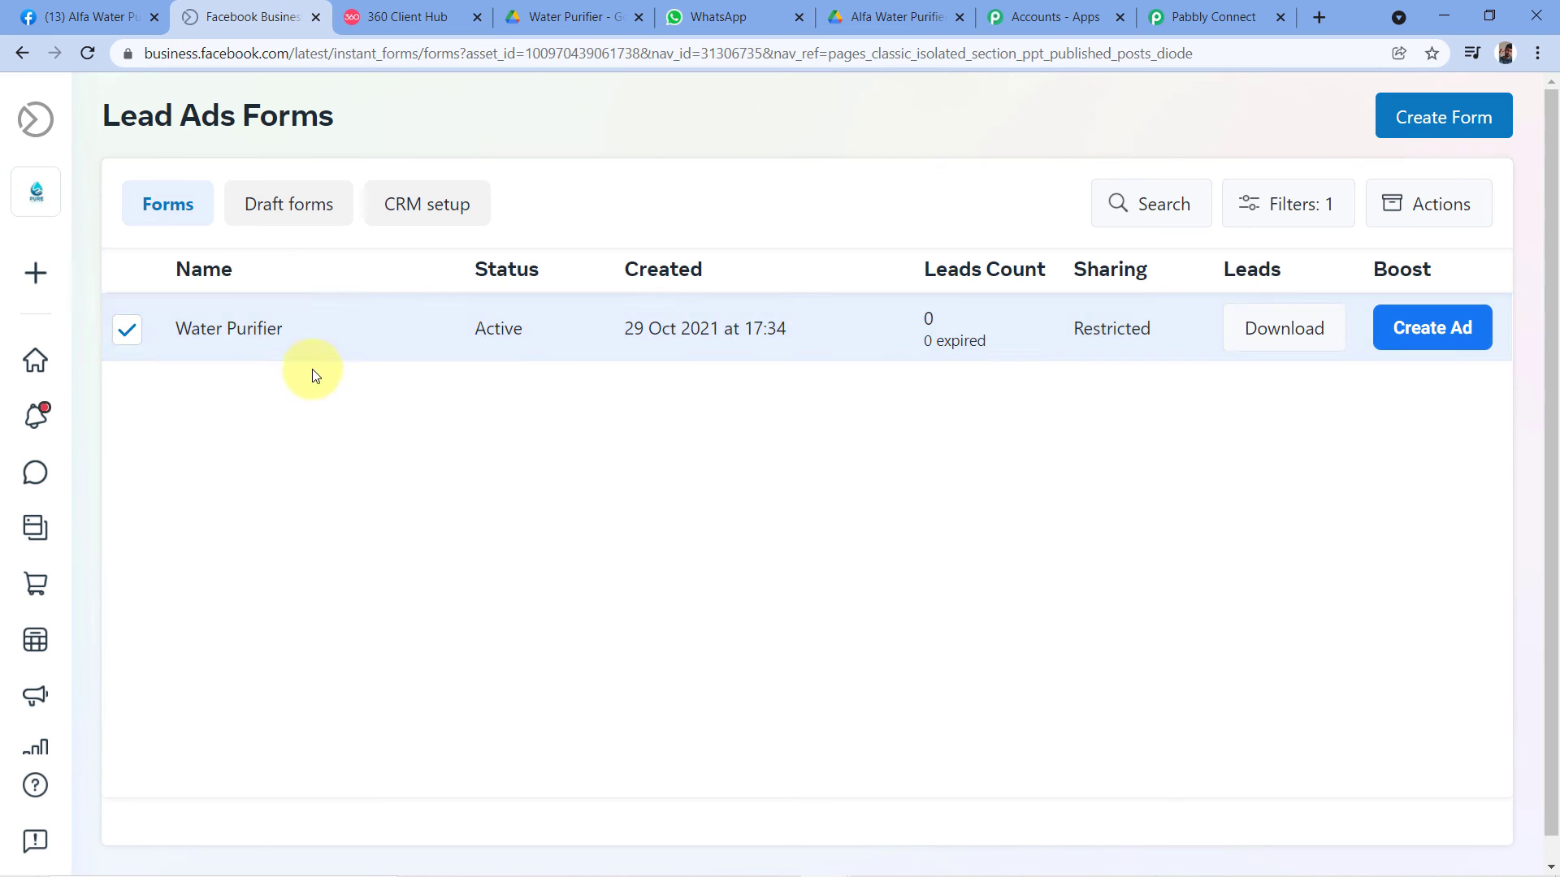
pyautogui.click(126, 333)
pyautogui.click(126, 333)
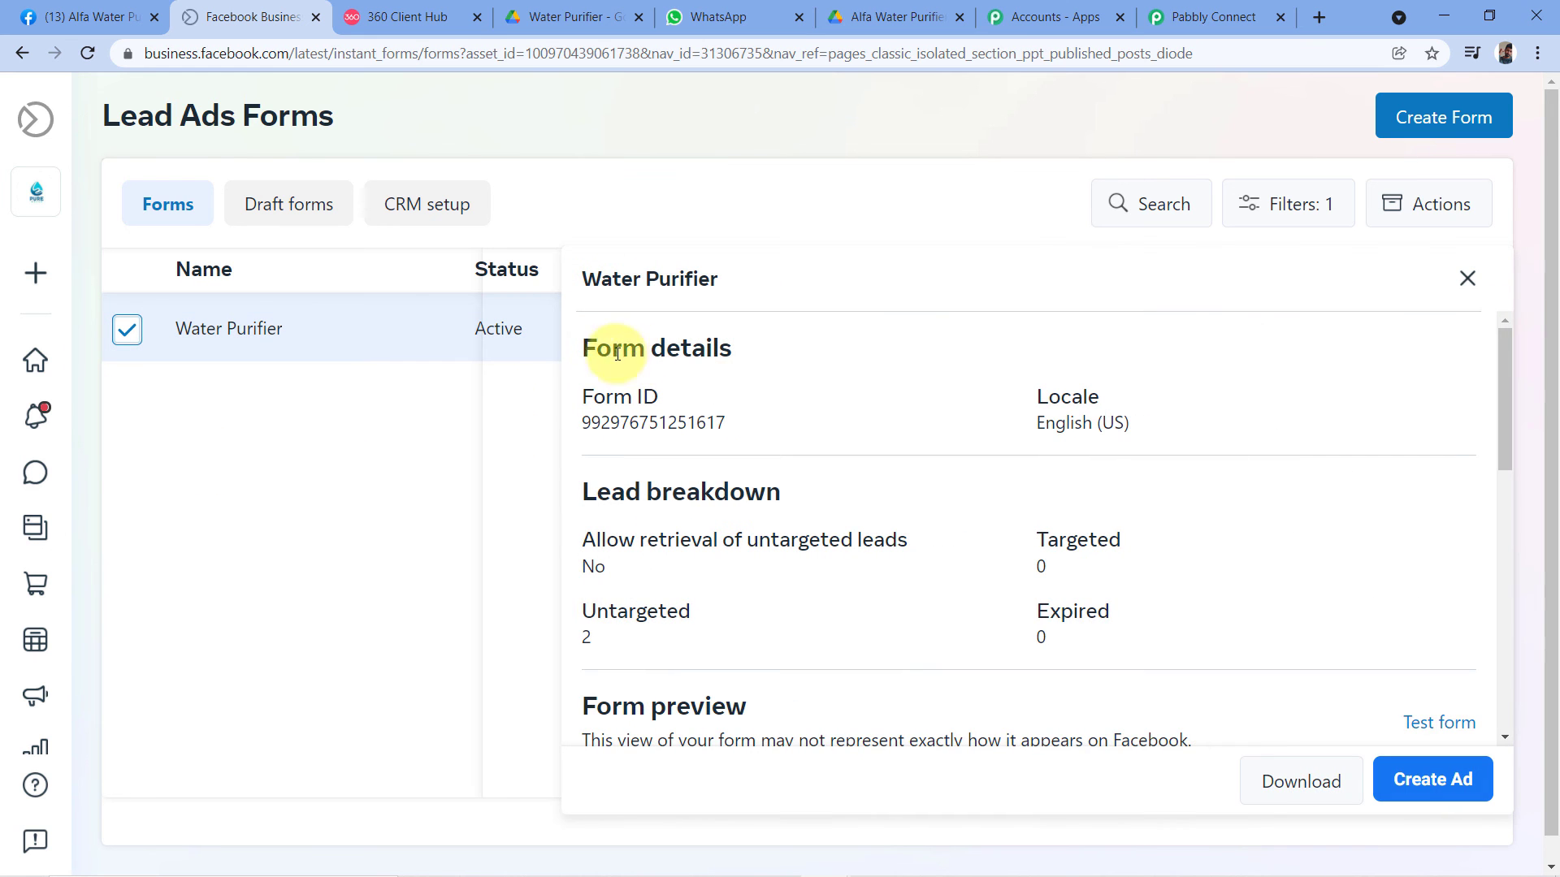
pyautogui.scroll(-2, 967, 386)
pyautogui.scroll(-1, 967, 385)
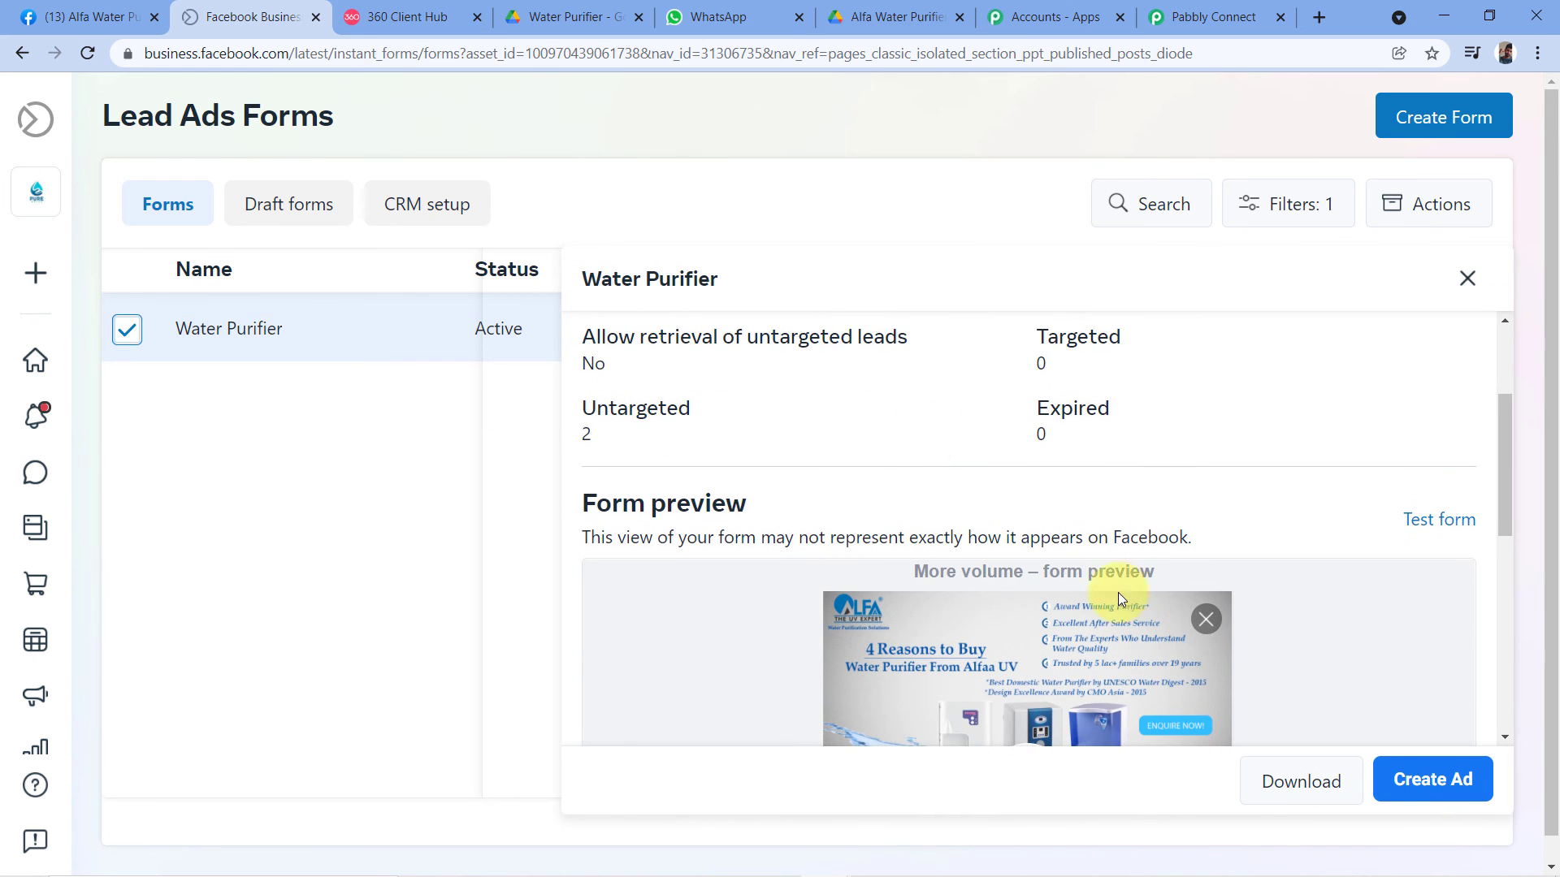
pyautogui.click(1440, 517)
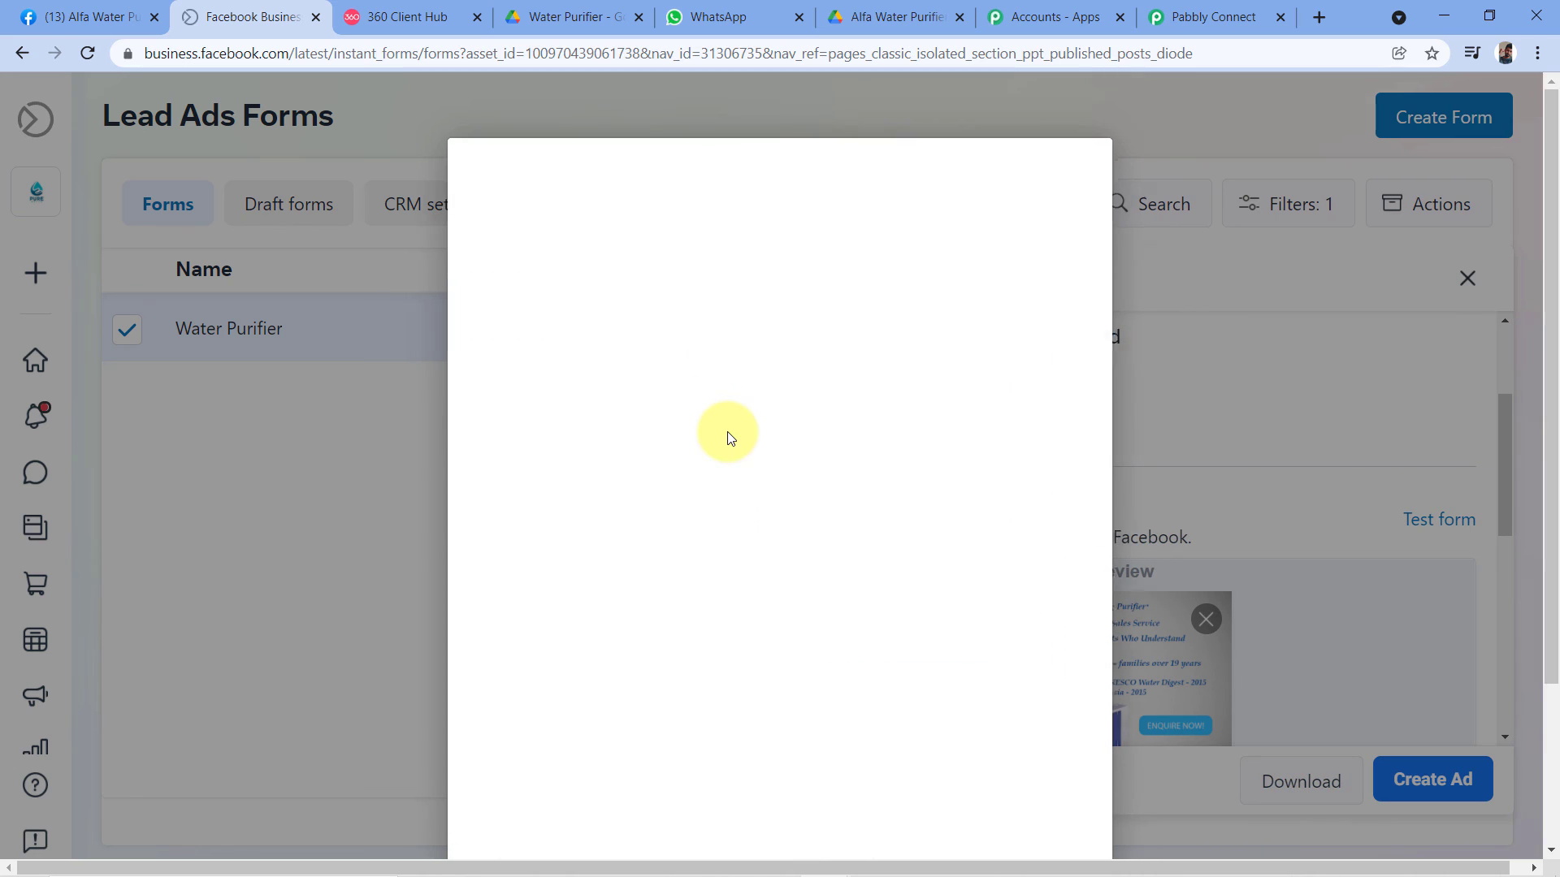
# Step: Complete the test lead form with the customer's full name, phone number and email, and submit it
pyautogui.scroll(-2, 720, 431)
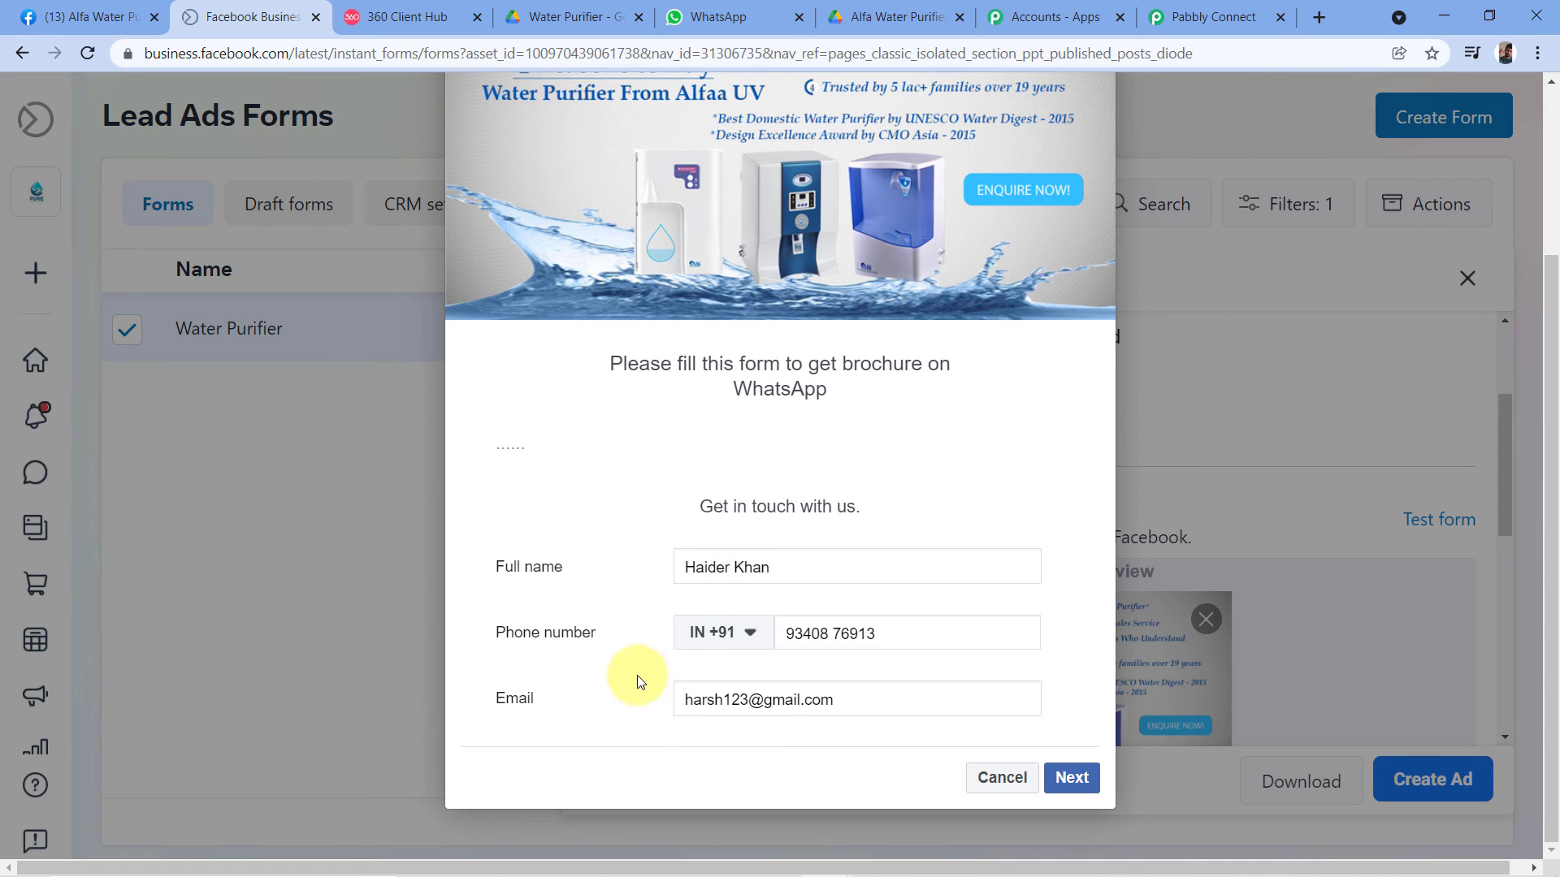
pyautogui.click(1069, 776)
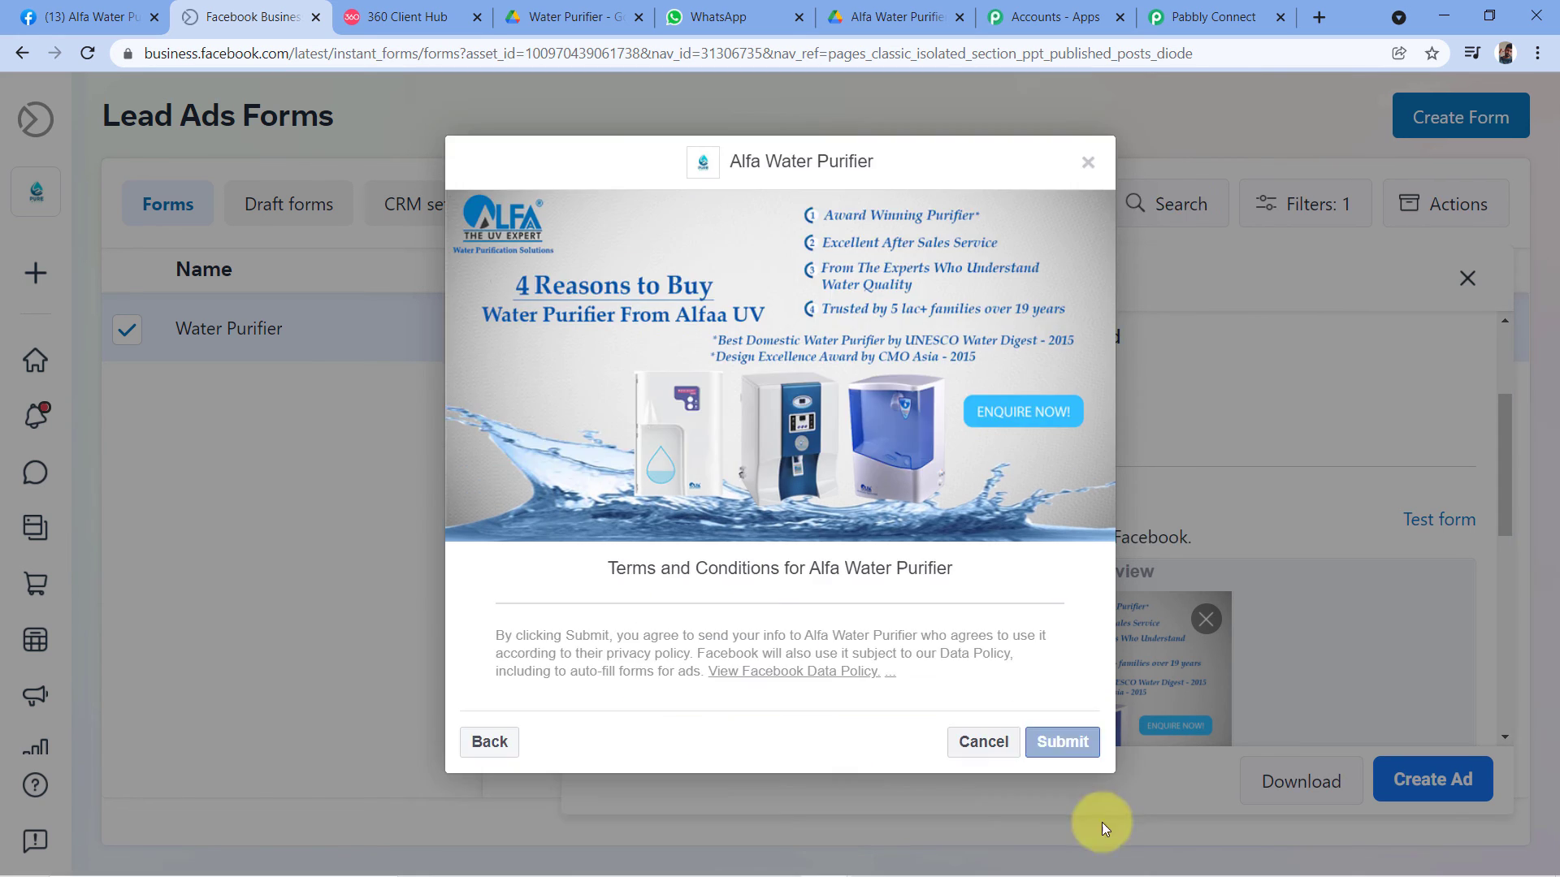
pyautogui.click(1064, 739)
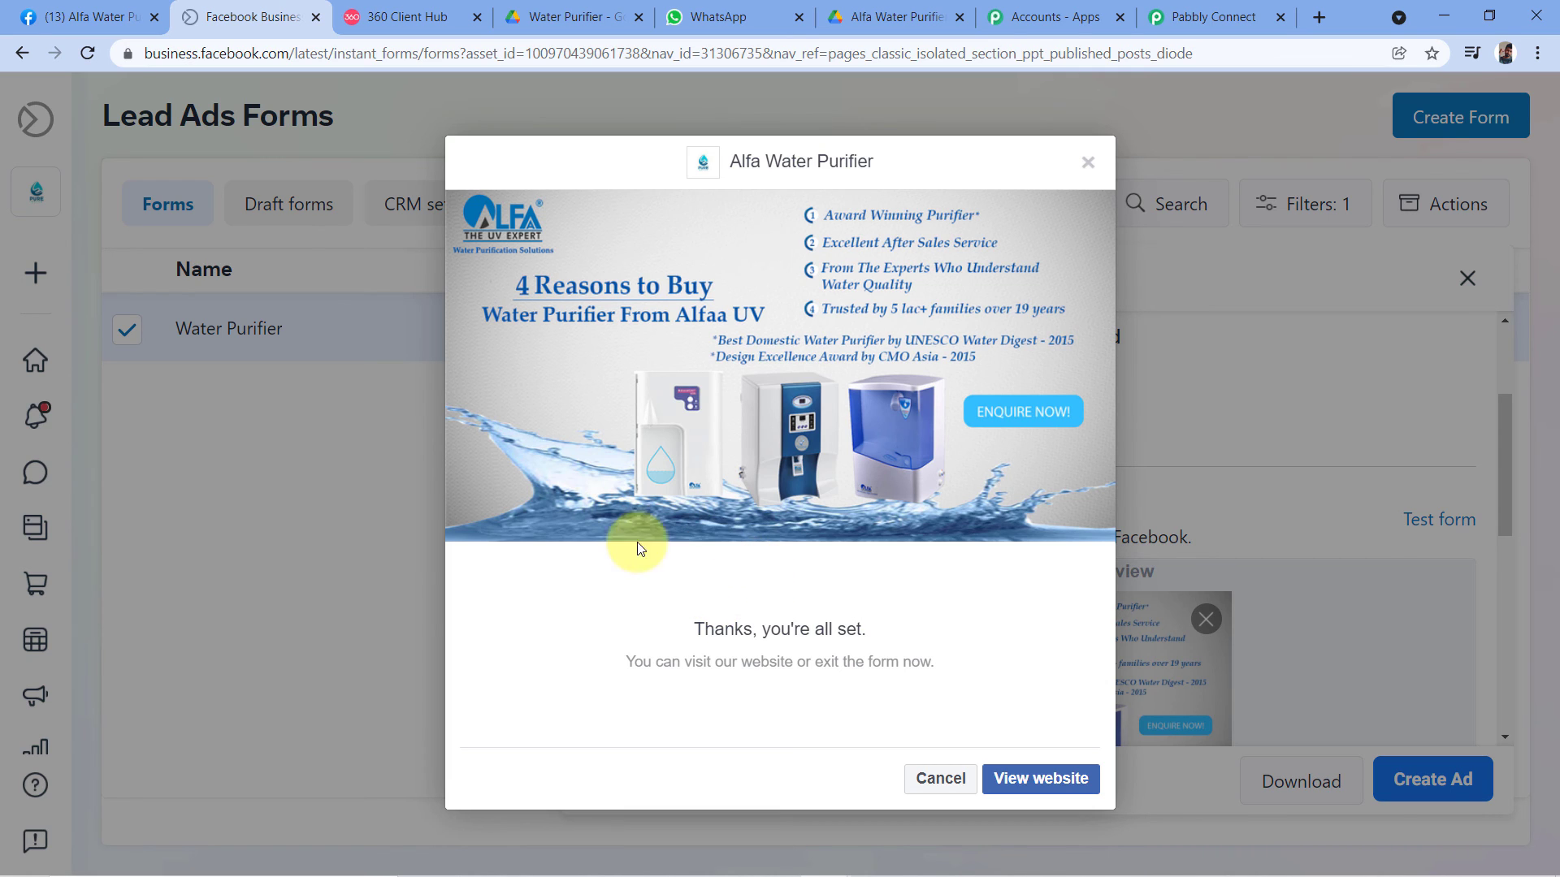
# Step: Check the new WhatsApp brochure message against the submitted Facebook form and the send_brochure_final template preview in 360 Client Hub
pyautogui.click(719, 17)
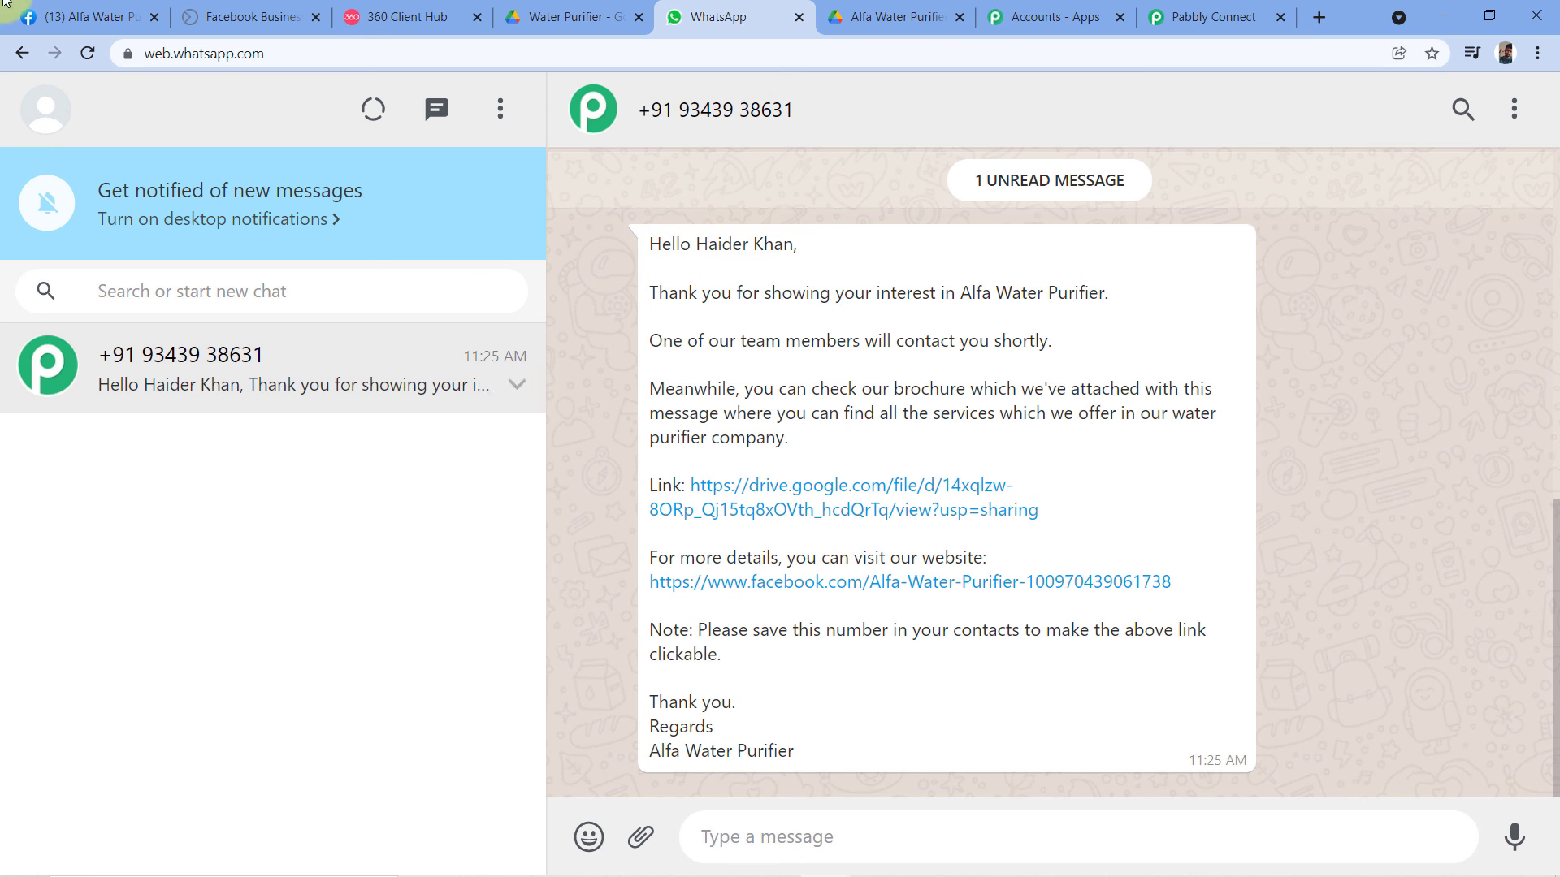
pyautogui.click(247, 16)
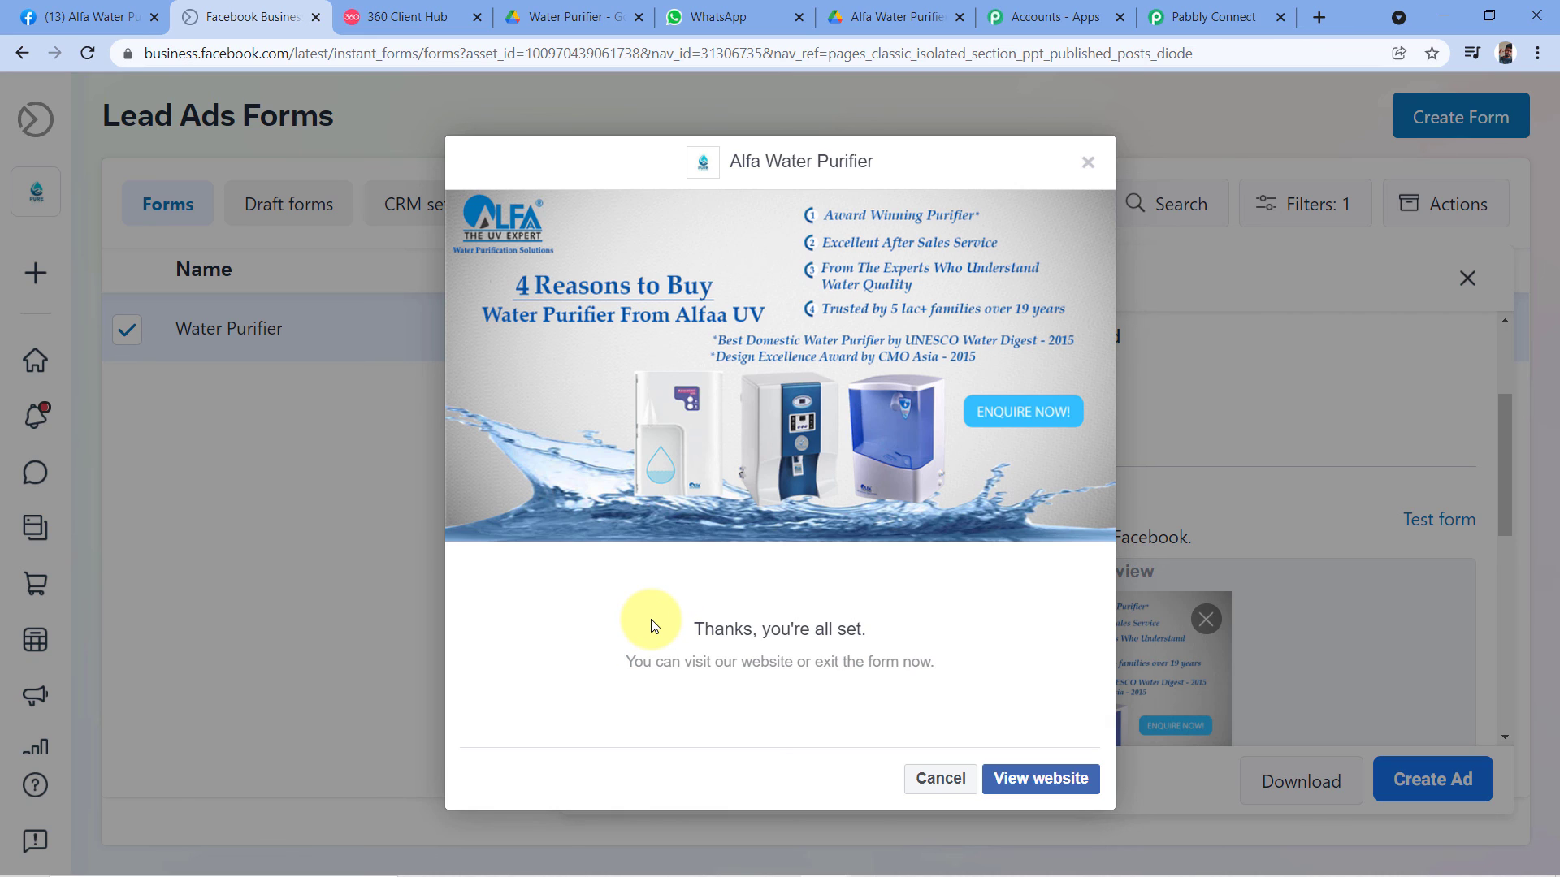
pyautogui.click(763, 8)
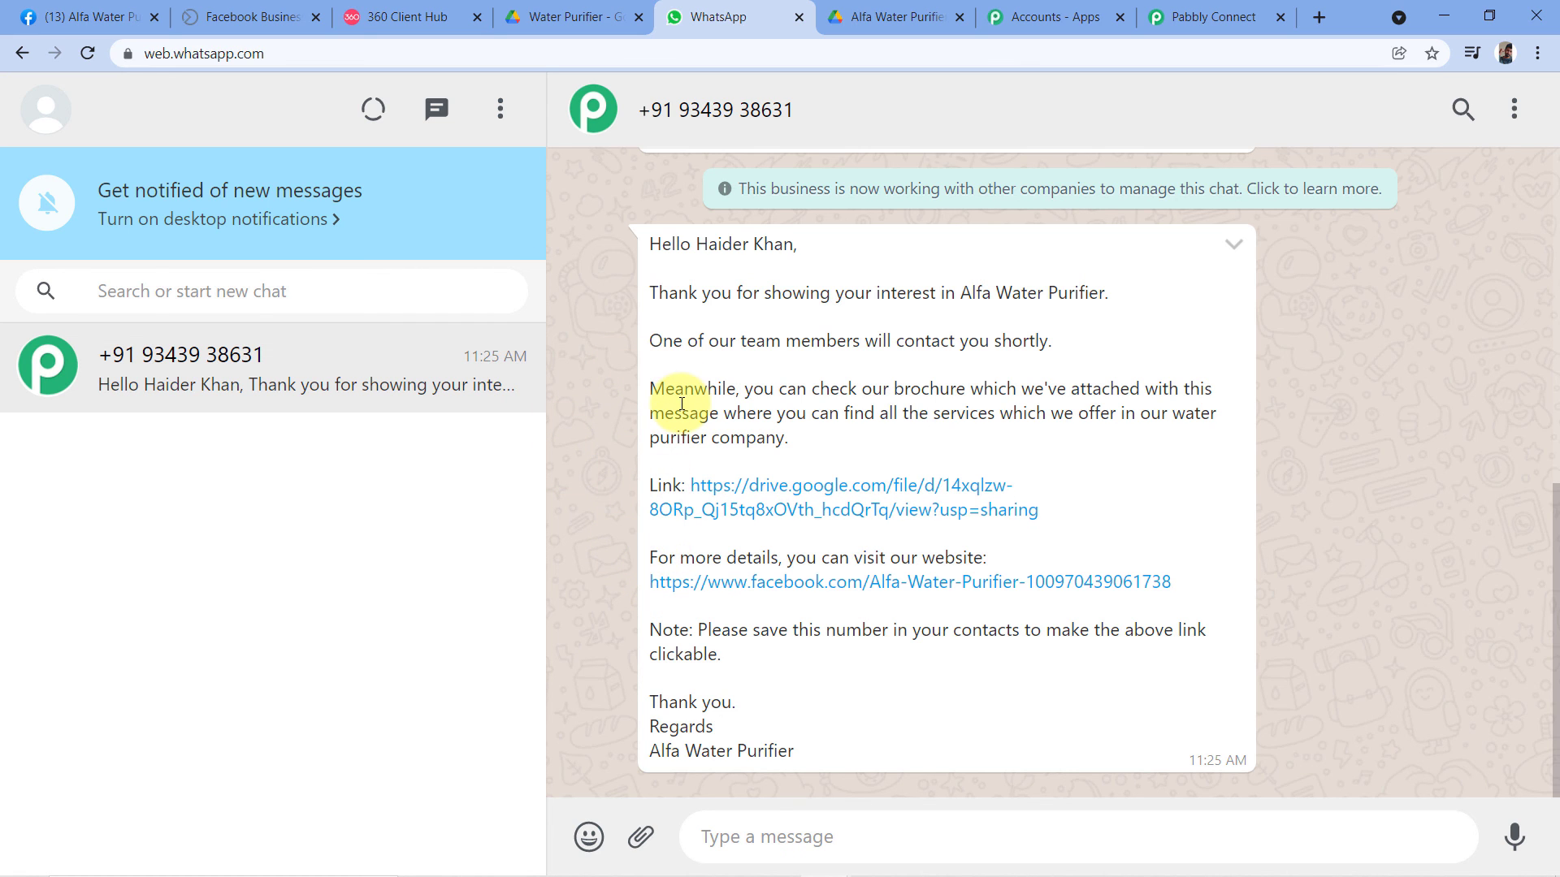
pyautogui.click(406, 16)
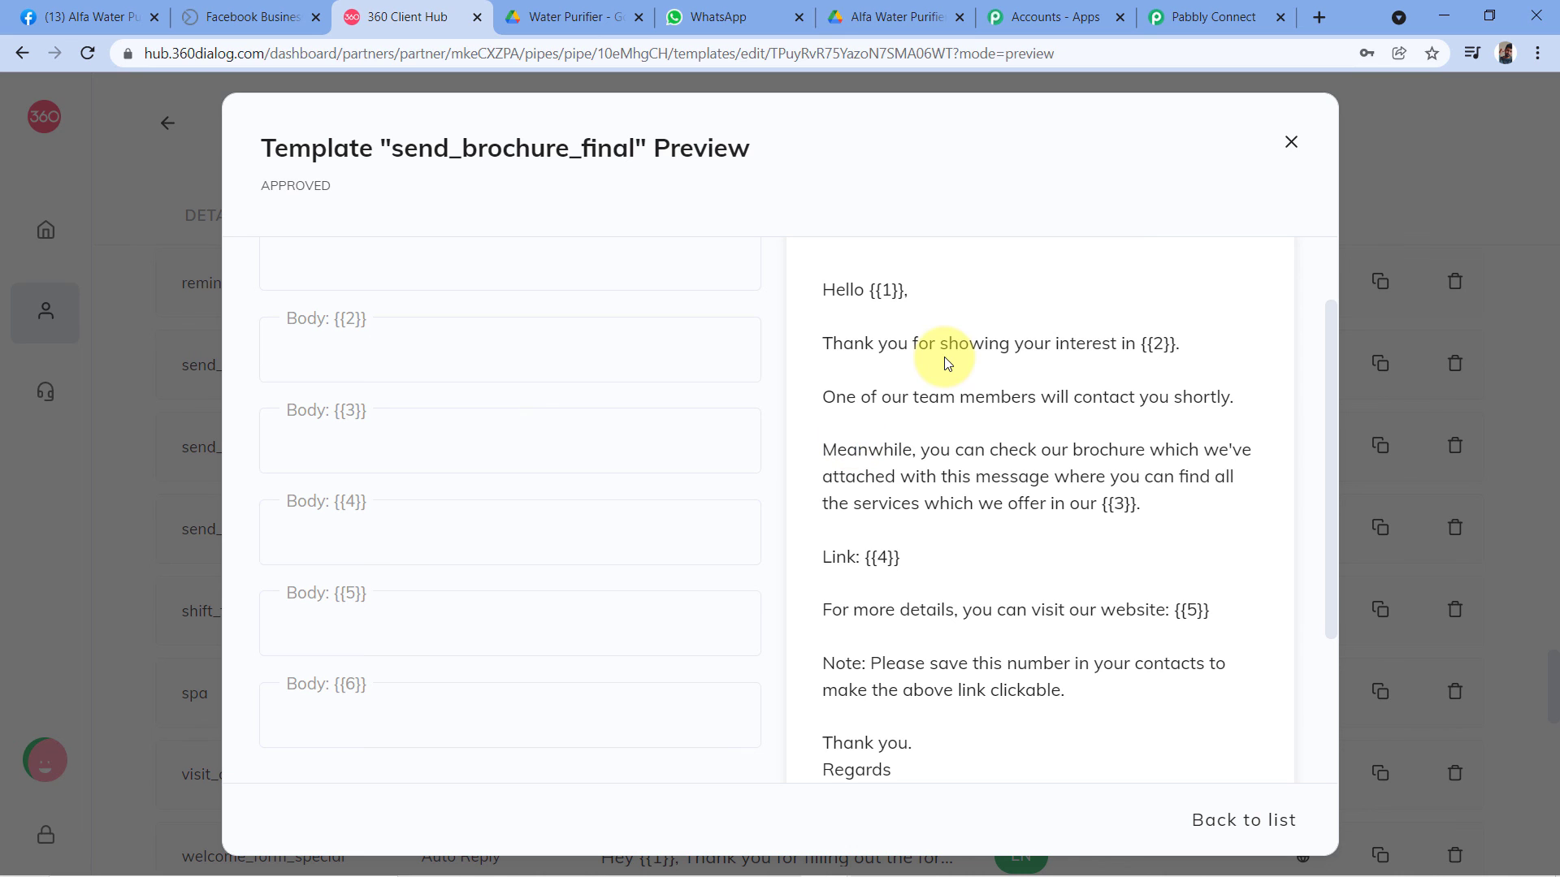
pyautogui.click(727, 18)
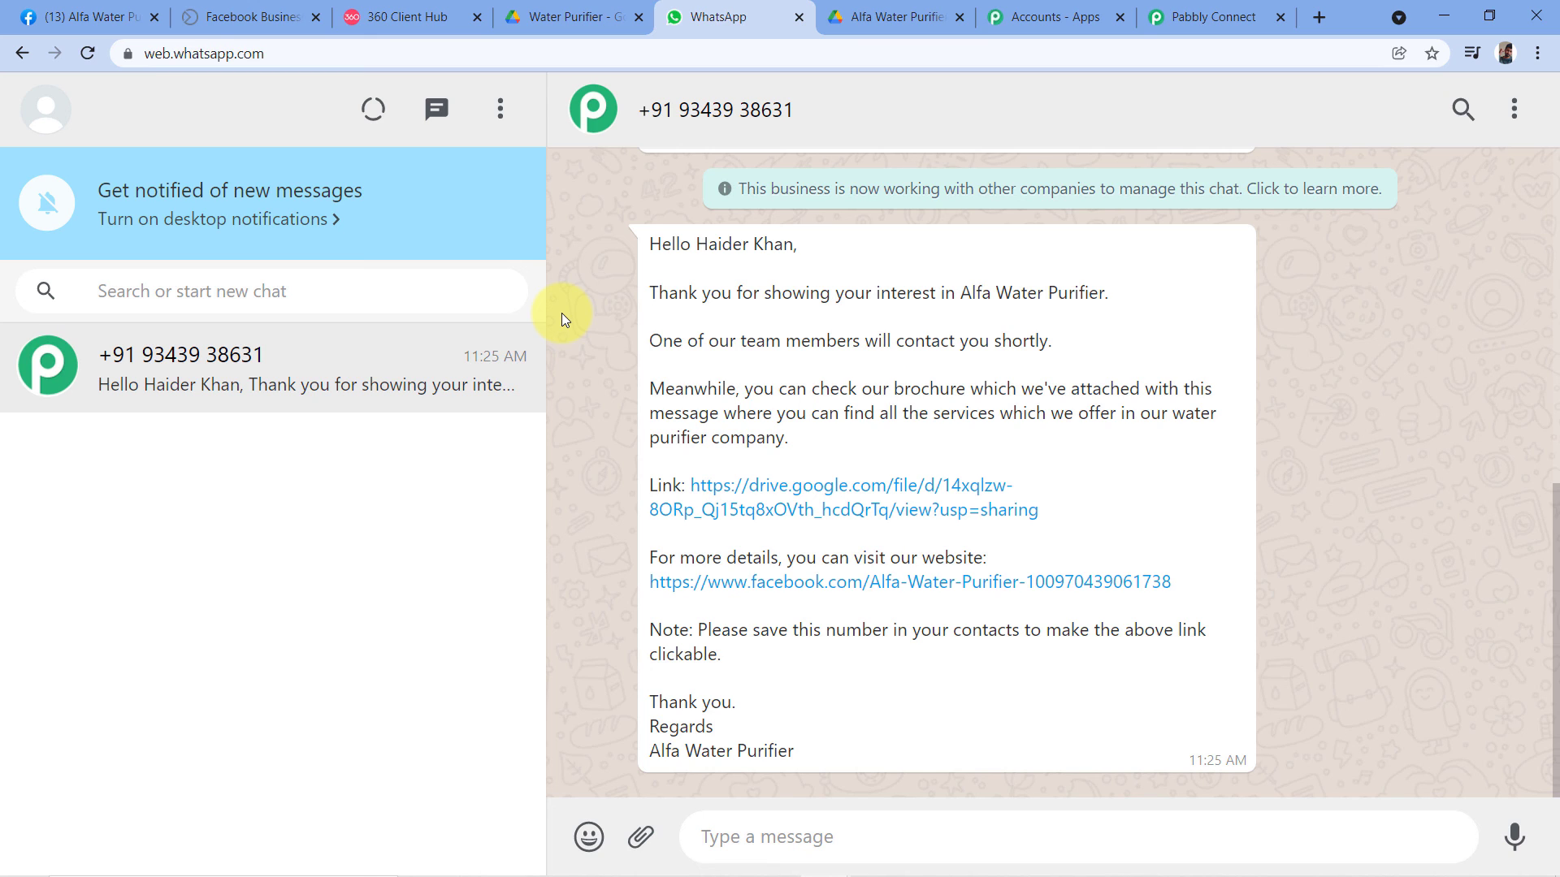
# Step: Return to Pabbly Connect, collapse the Facebook Lead Ads trigger, and review the trigger and action of the Facebook Lead Ads to WhatsApp workflow
pyautogui.click(1214, 18)
pyautogui.scroll(10, 1299, 486)
pyautogui.scroll(15, 1302, 486)
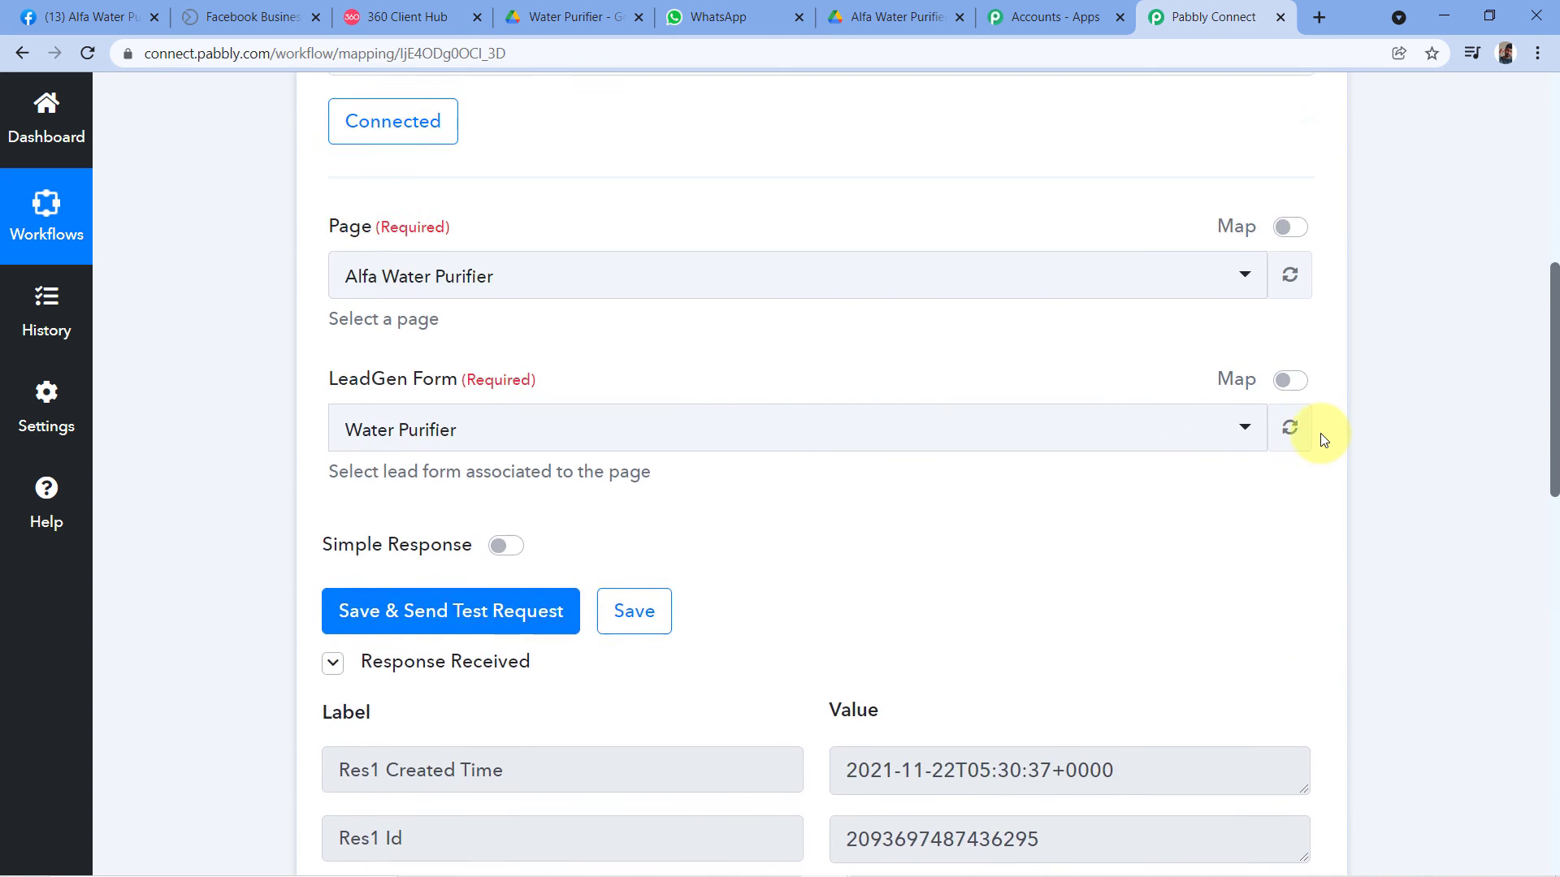
pyautogui.scroll(5, 1322, 236)
pyautogui.click(1316, 216)
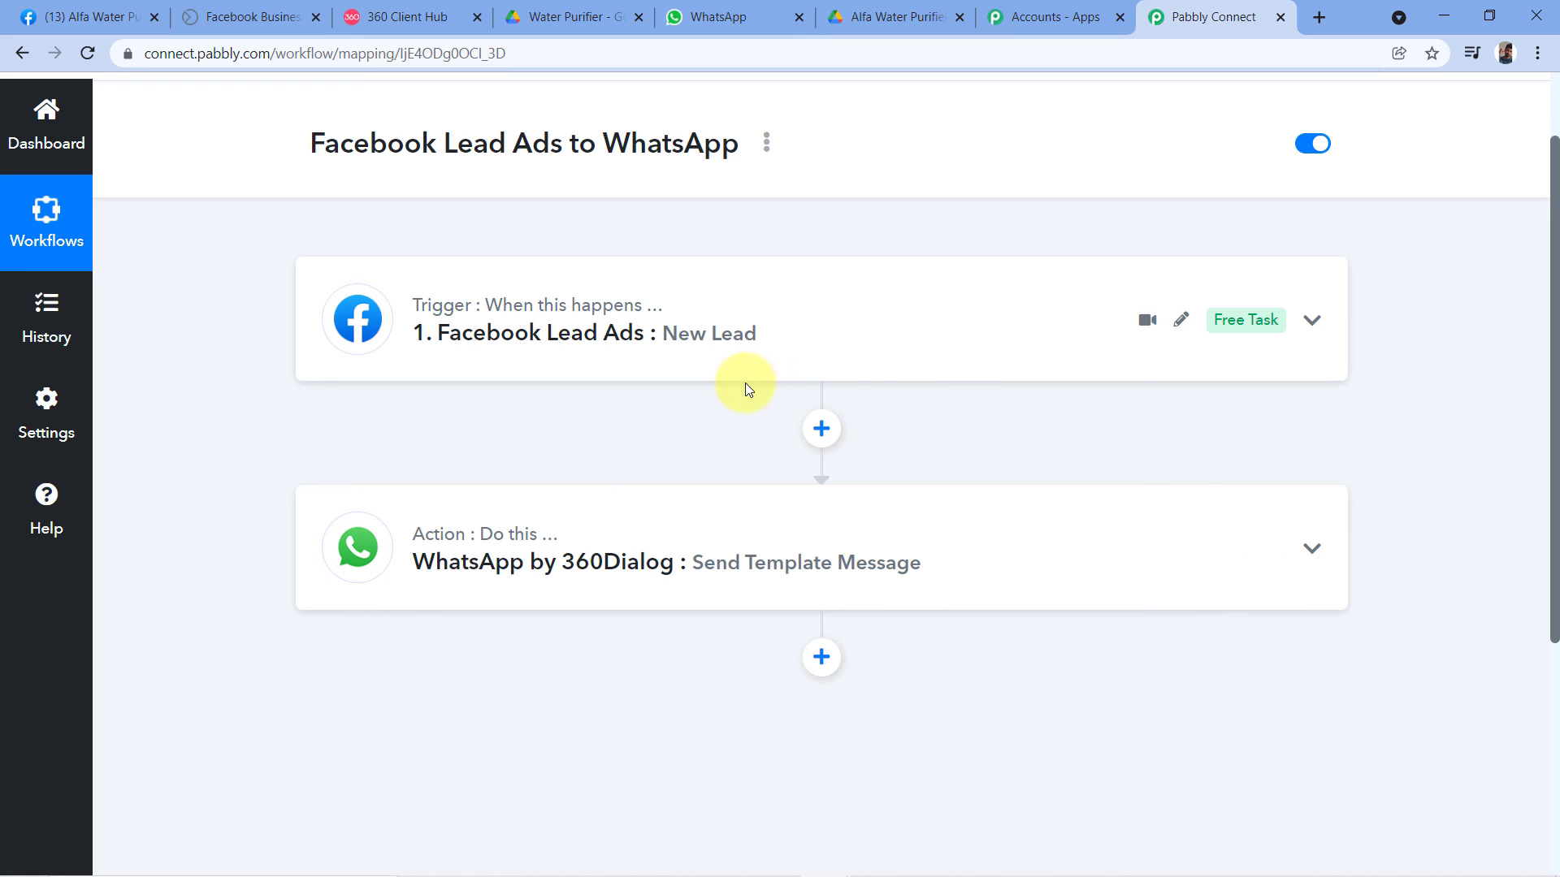
pyautogui.scroll(2, 930, 418)
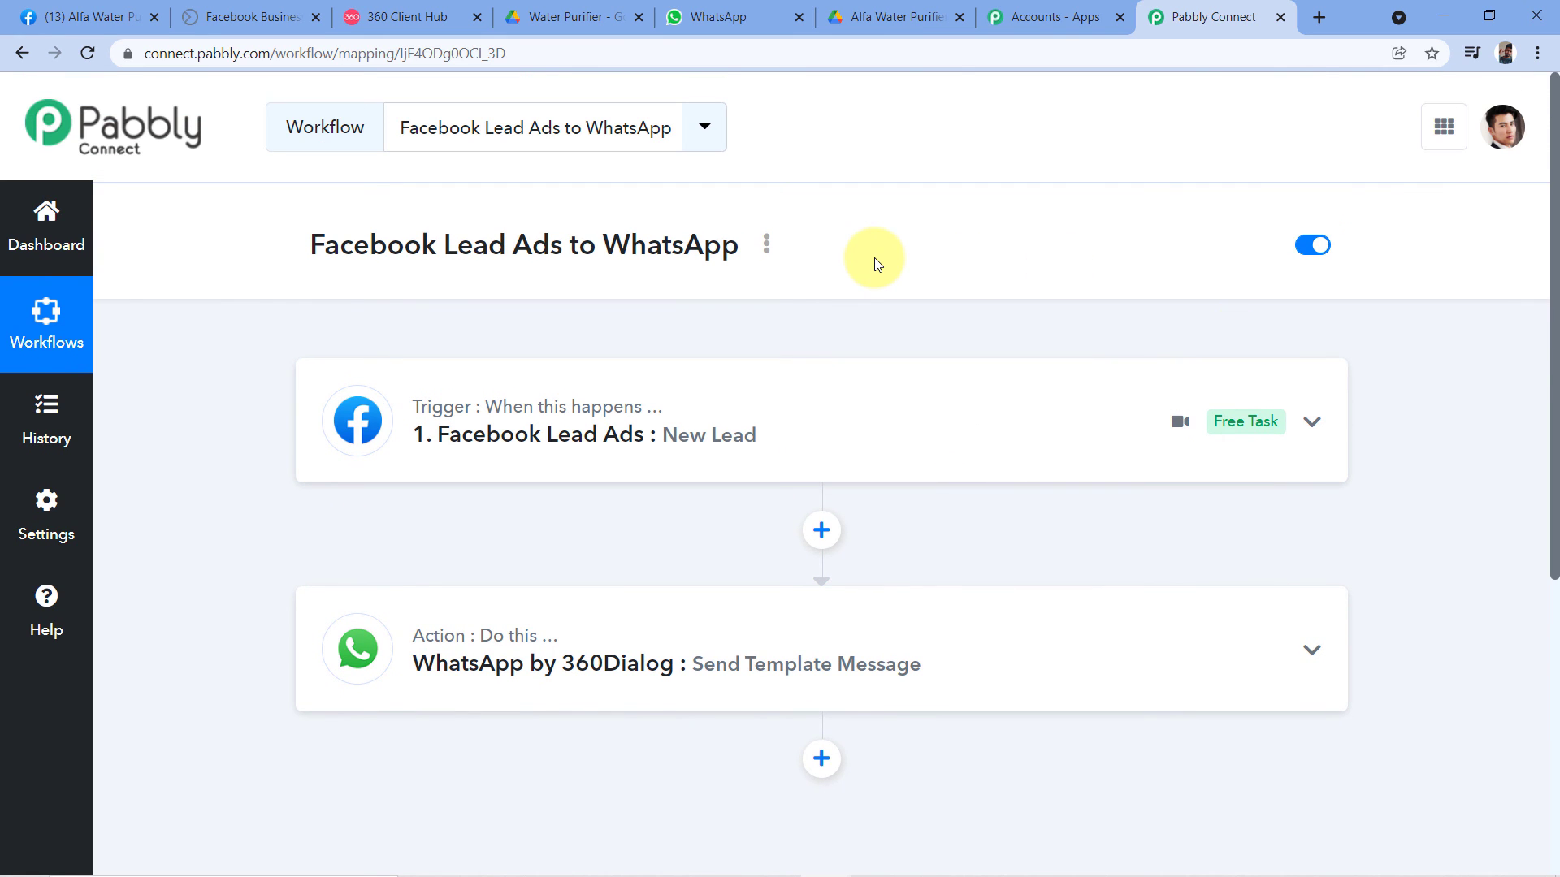